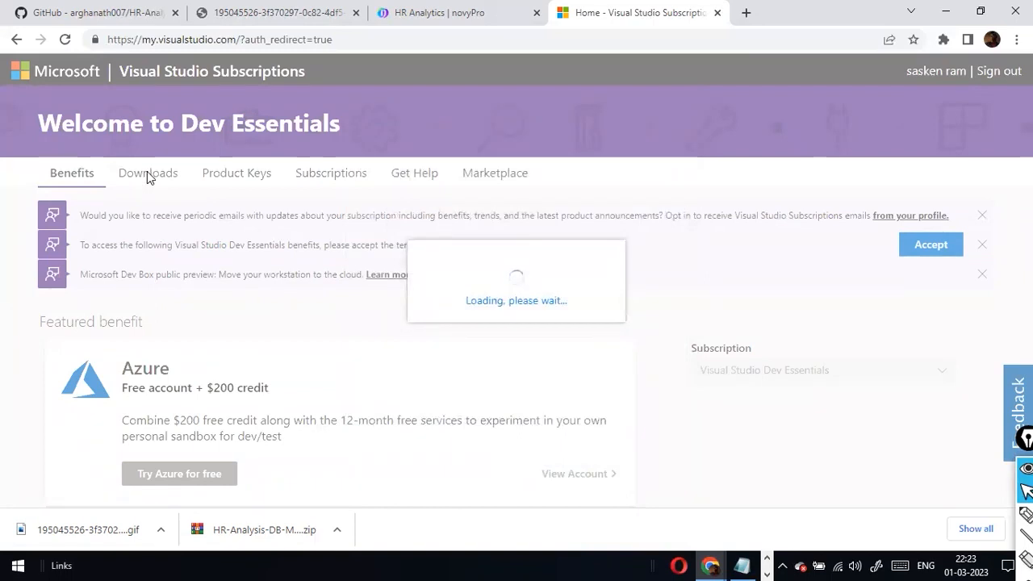
Open the Downloads page of Visual Studio Subscriptions and look over the listed developer tools, Windows and server products
left_click(148, 175)
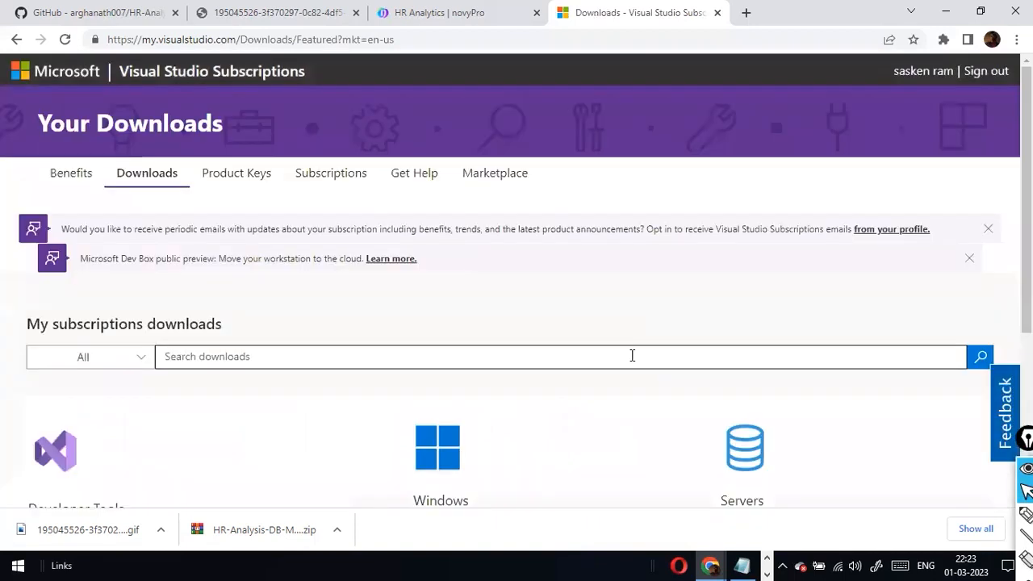
scroll(632, 355, "down", 3)
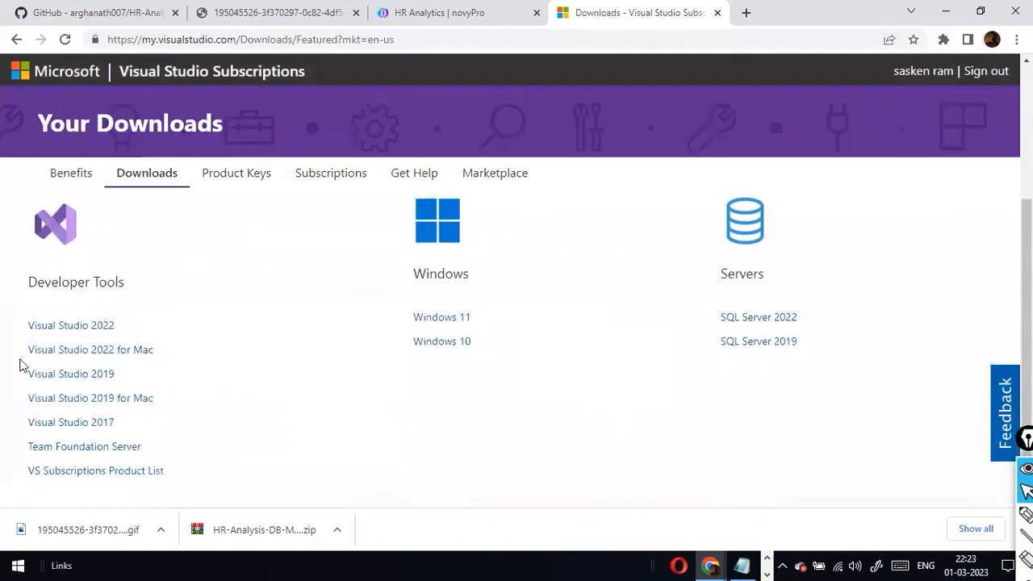
scroll(77, 361, "down", 1)
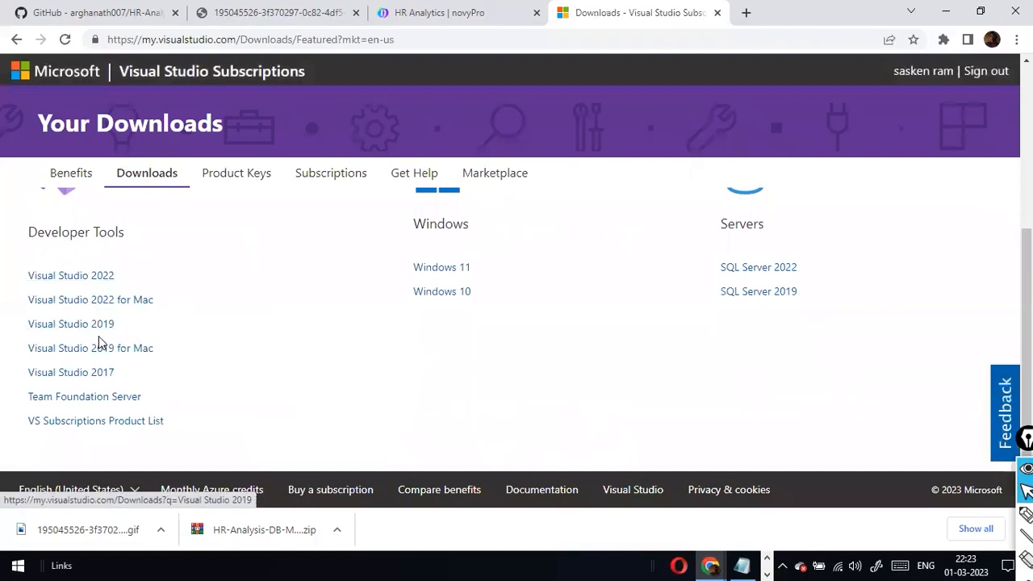
scroll(122, 283, "up", 2)
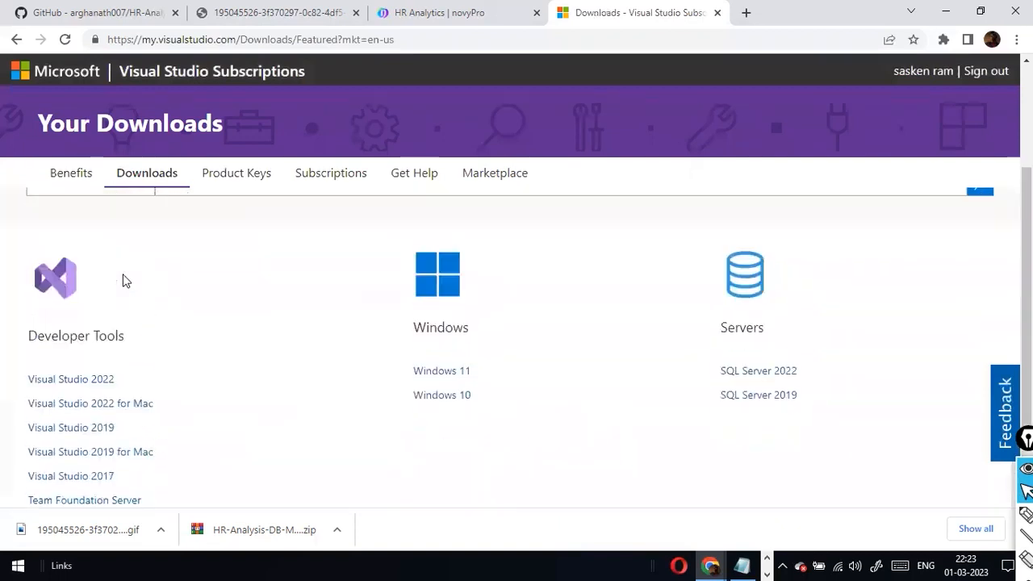
scroll(125, 280, "down", 2)
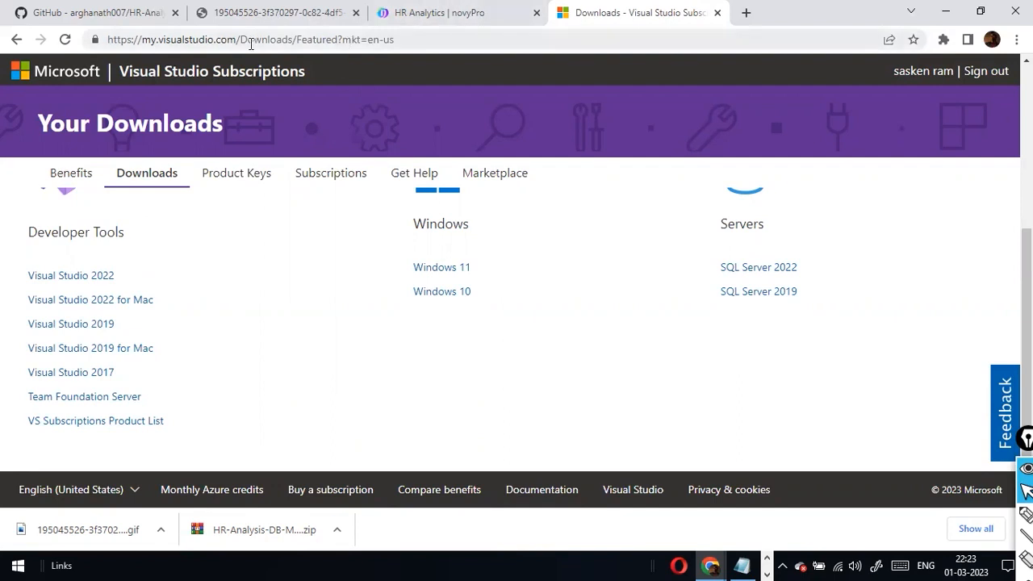
Try to load the older downloads page at my.visualstudio.com/vs/olderdownloads
left_click_drag(248, 42, 542, 69)
key("BackSpace")
key("BackSpace")
type("vs/o")
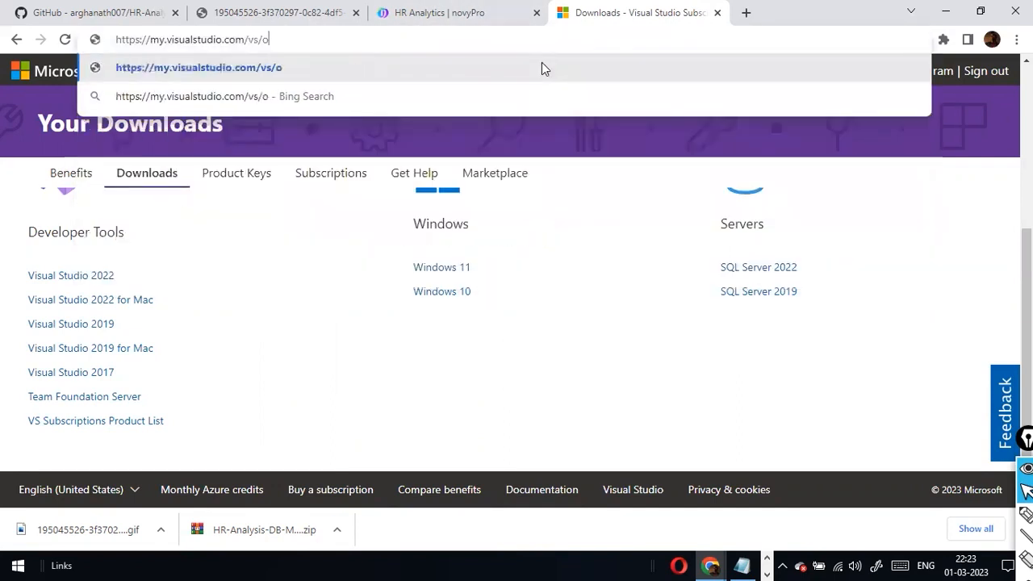
type("lderdownloads")
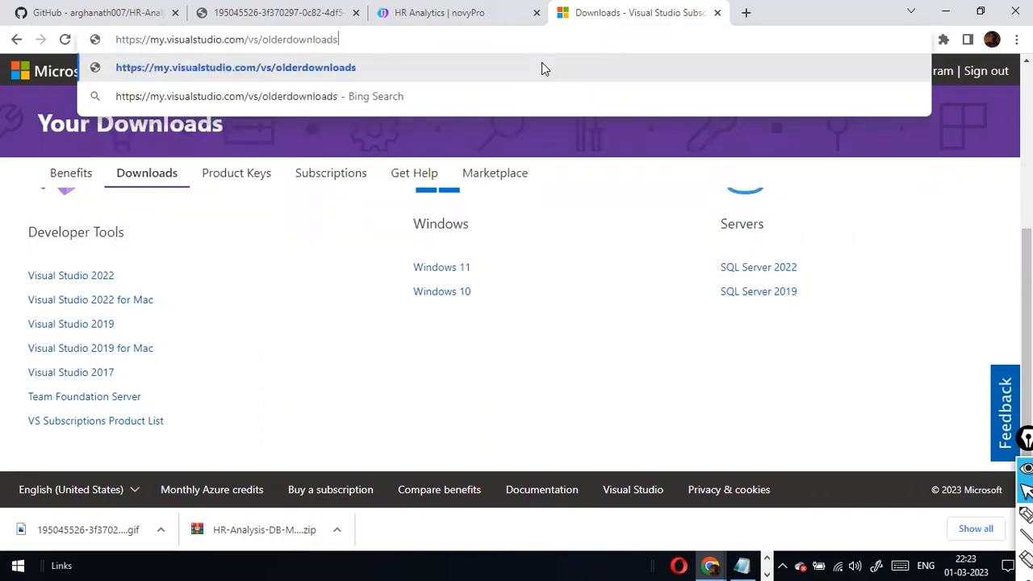
key("Return")
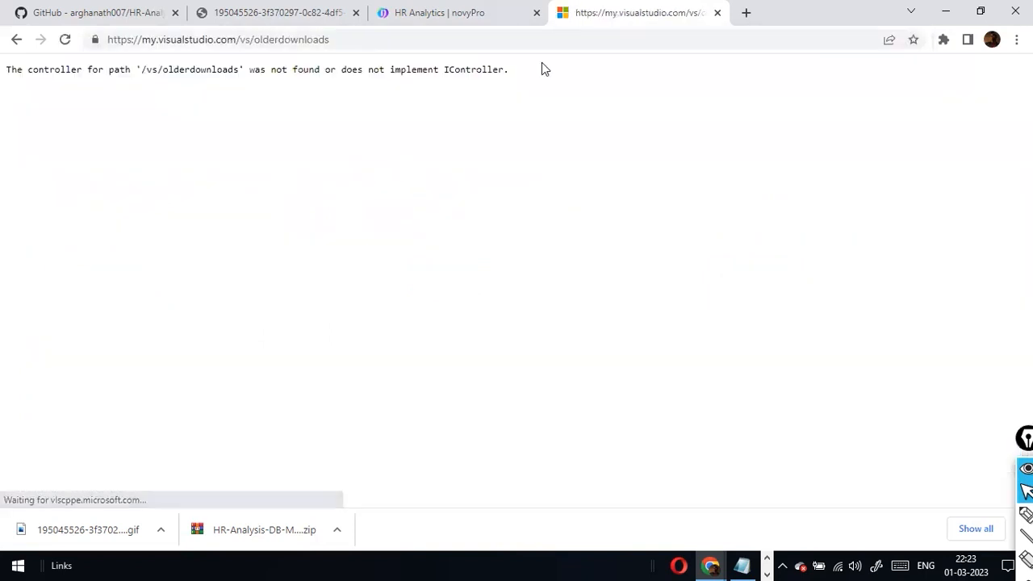
Change the domain in the address to visualstudio.microsoft.com, keeping the path /vs/olderdownloads, and load it
left_click(443, 38)
left_click(446, 38)
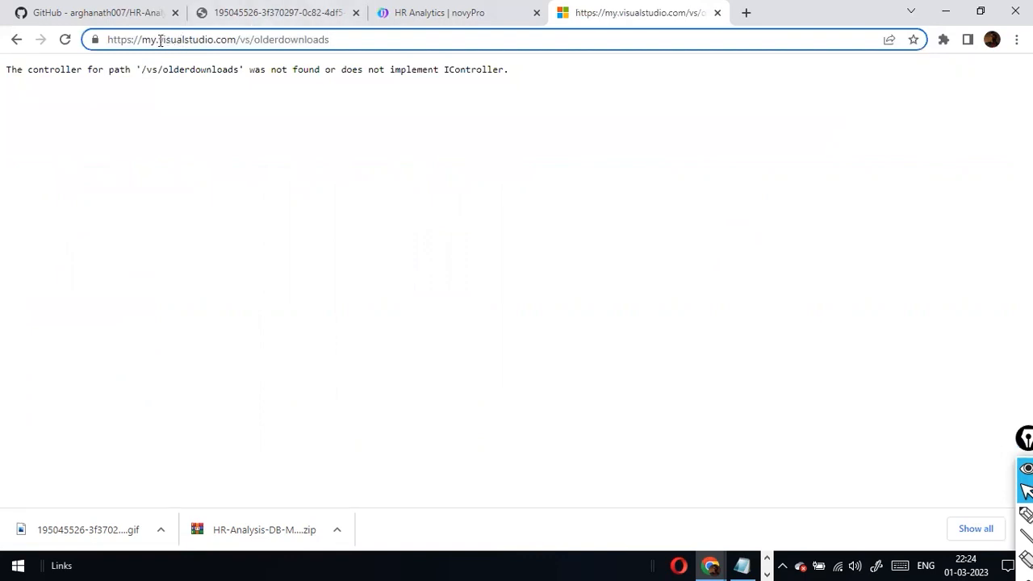
left_click_drag(160, 39, 3, 17)
key("BackSpace")
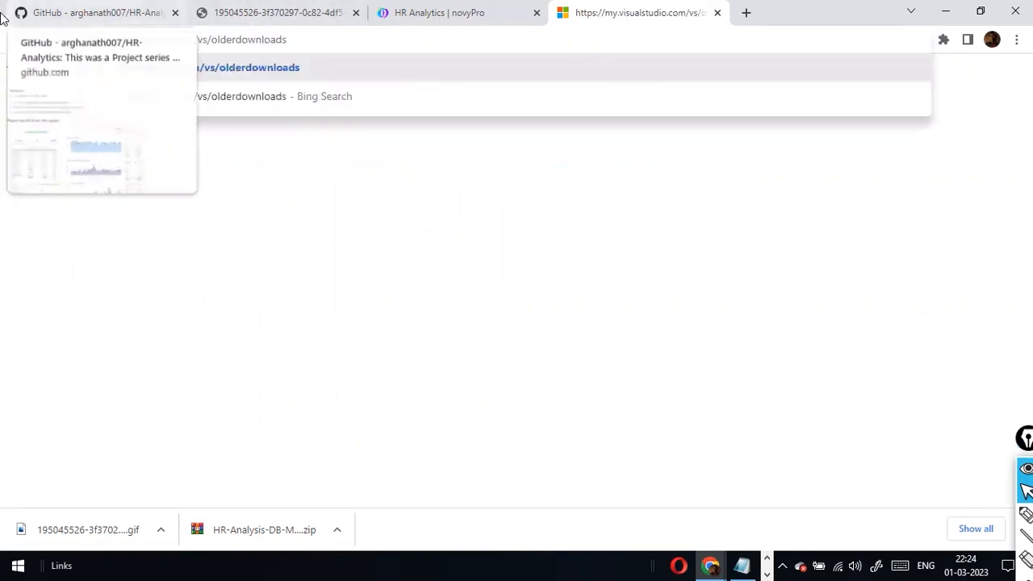
key("Right")
key("Right")
key("Right")
key("Right")
key("Right")
key("Right")
key("Right")
key("Right")
key("Right")
key("Right")
key("Right")
key("Right")
key("Right")
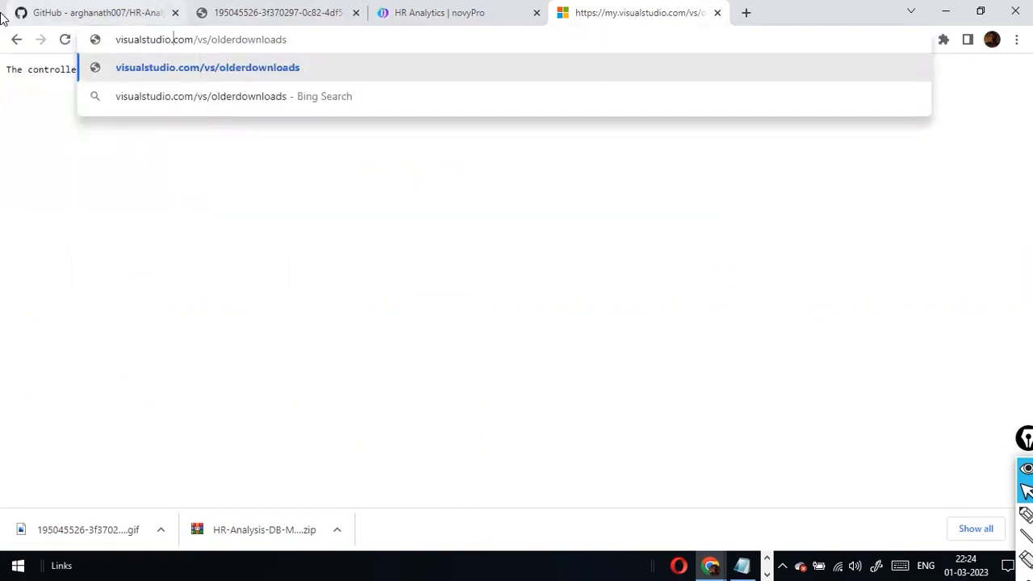
type("microsof")
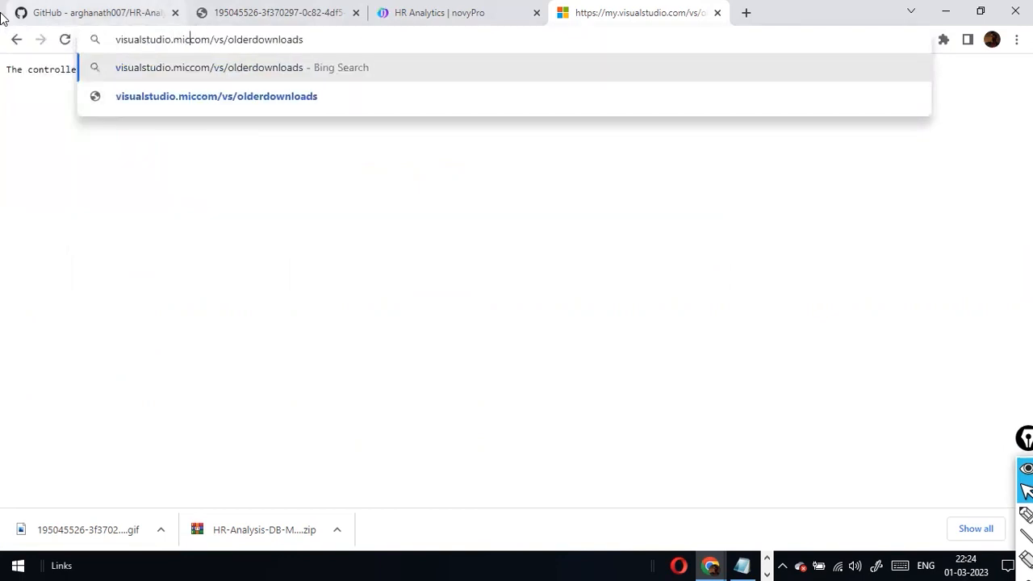
type("t.")
key("Return")
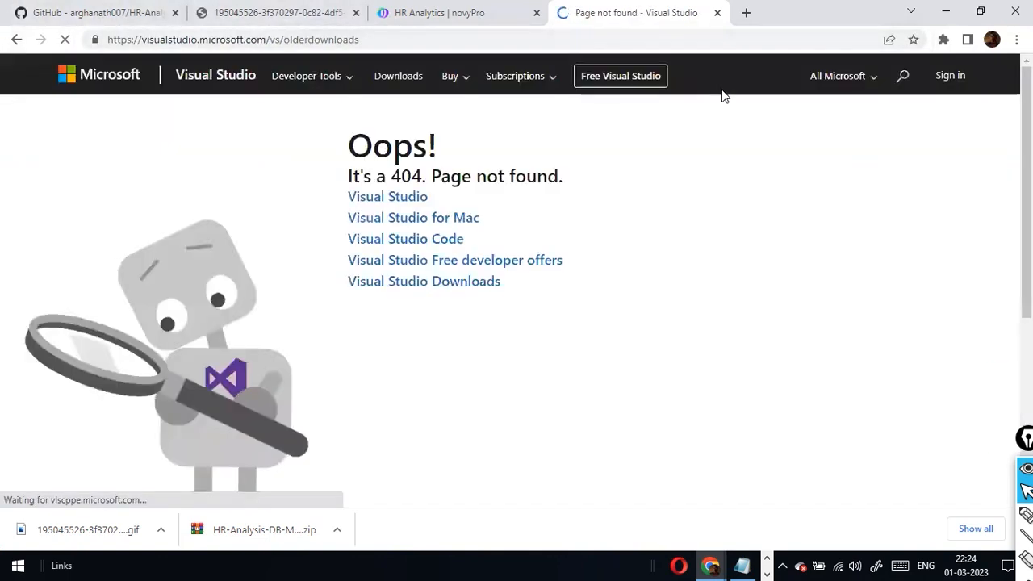
Correct the path in the address to /vs/older-downloads and load the page
scroll(713, 299, "down", 5)
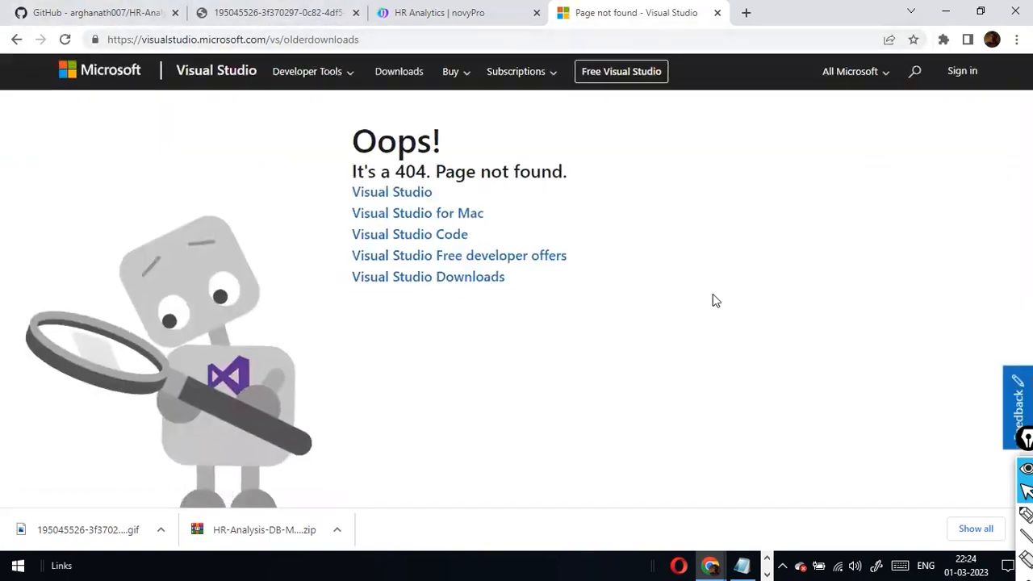
scroll(713, 300, "up", 4)
scroll(713, 301, "up", 2)
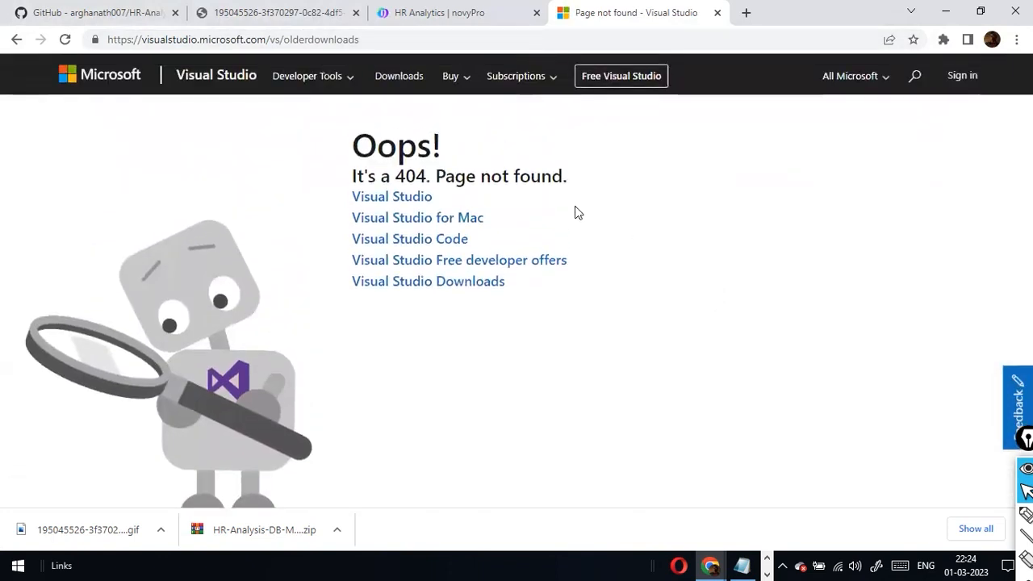
left_click(397, 35)
left_click(399, 35)
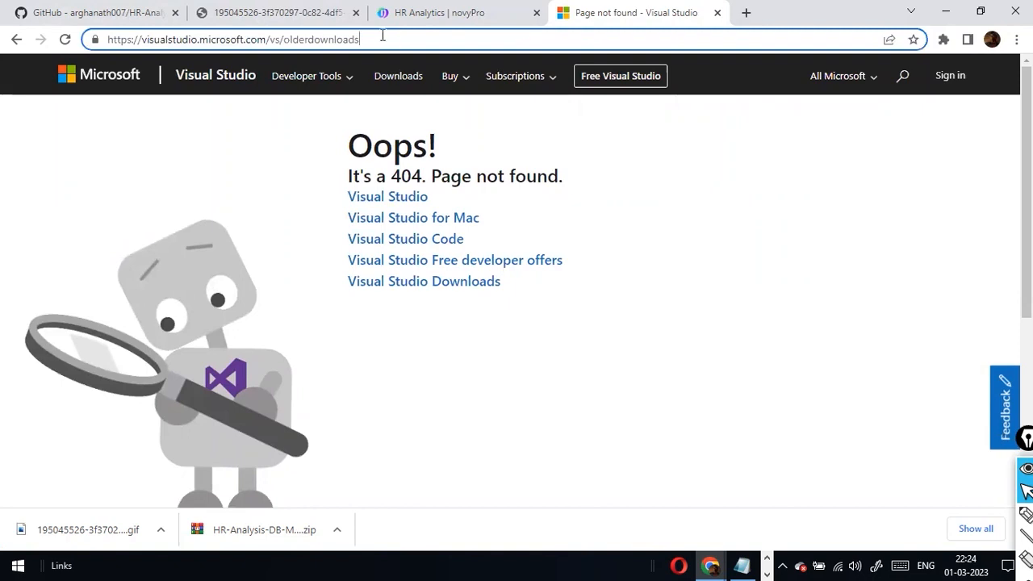
left_click(310, 38)
type("-")
key("Return")
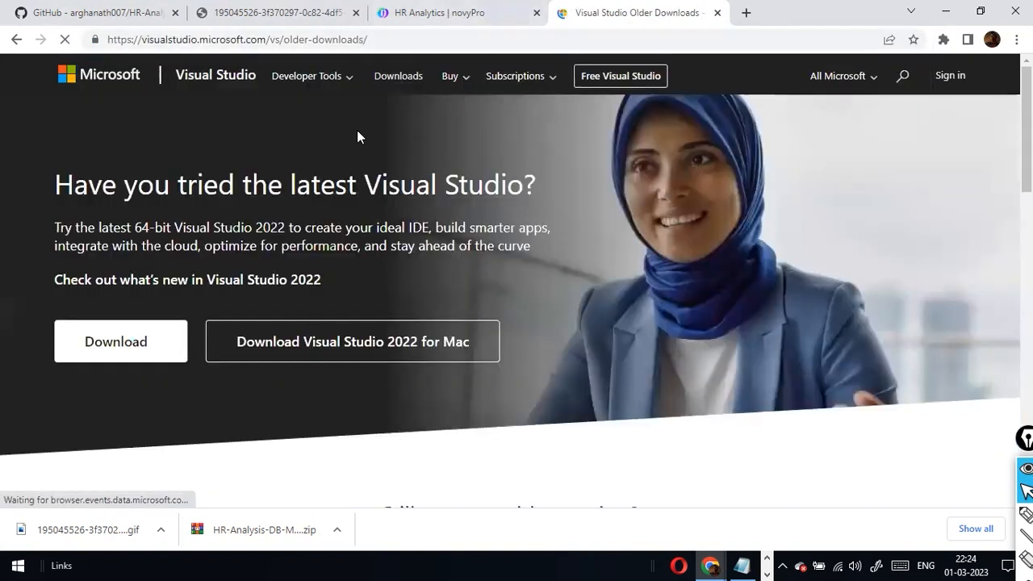
left_click(405, 37)
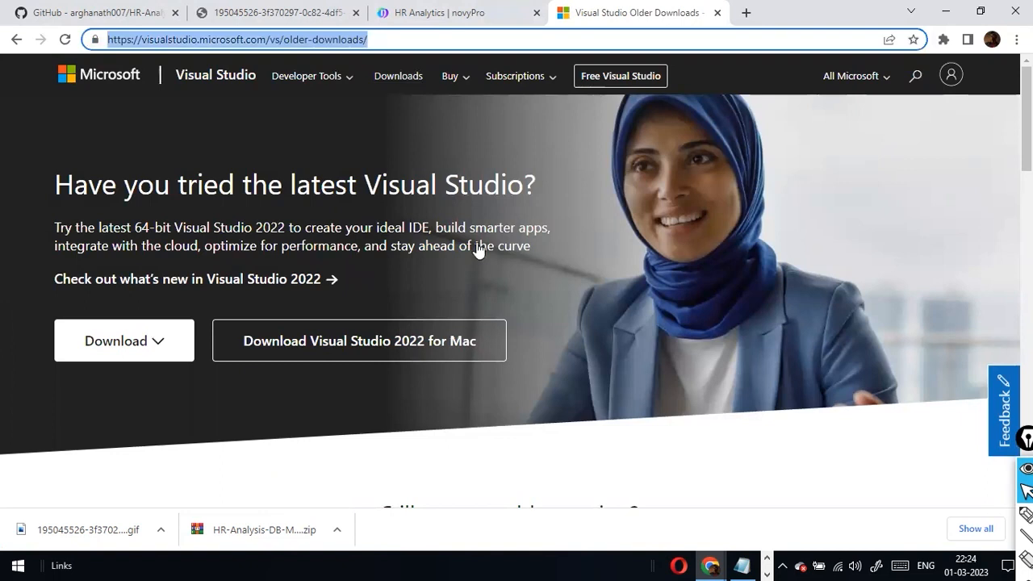
key("alt+Tab")
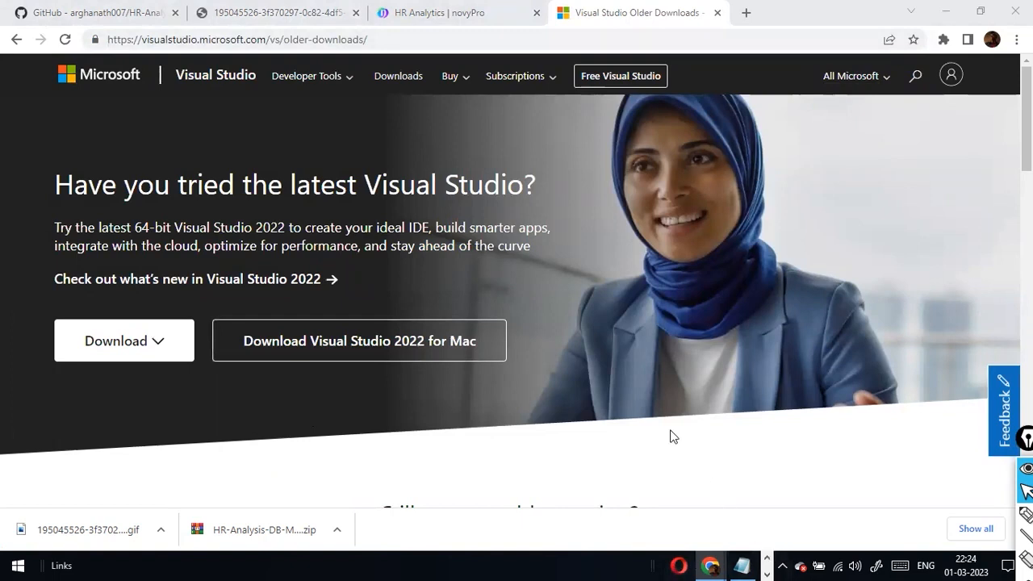
key("alt+Tab")
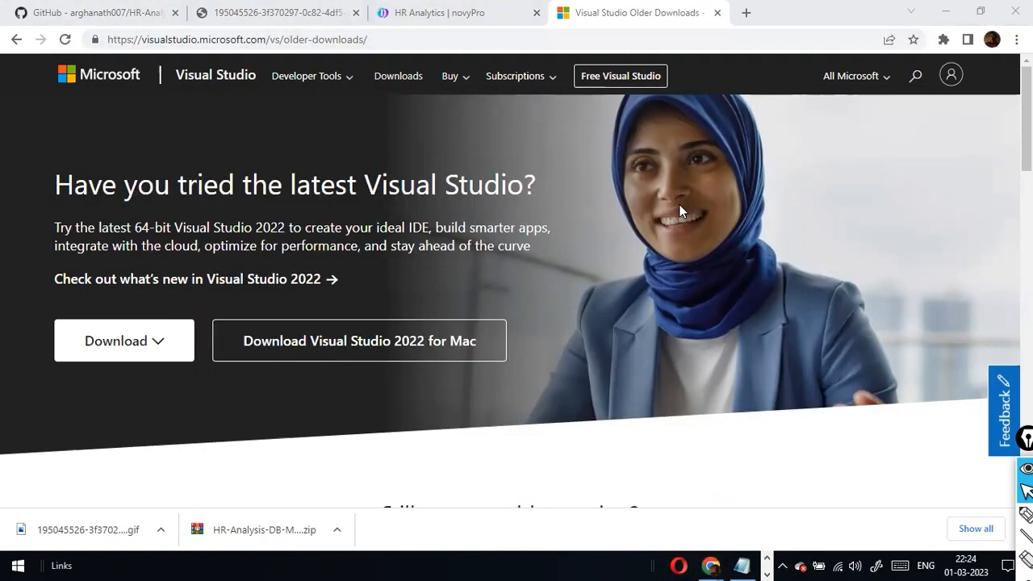
left_click(265, 262)
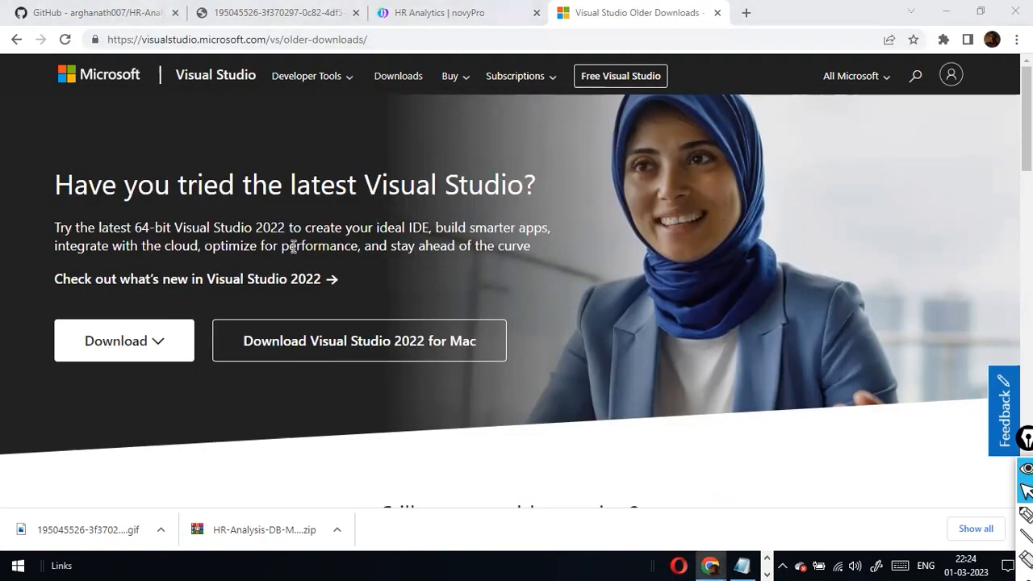
Expand the 2019 section of the older versions, open the Visual Studio 2019 downloads and look through the available products
scroll(294, 247, "down", 1)
left_click(153, 269)
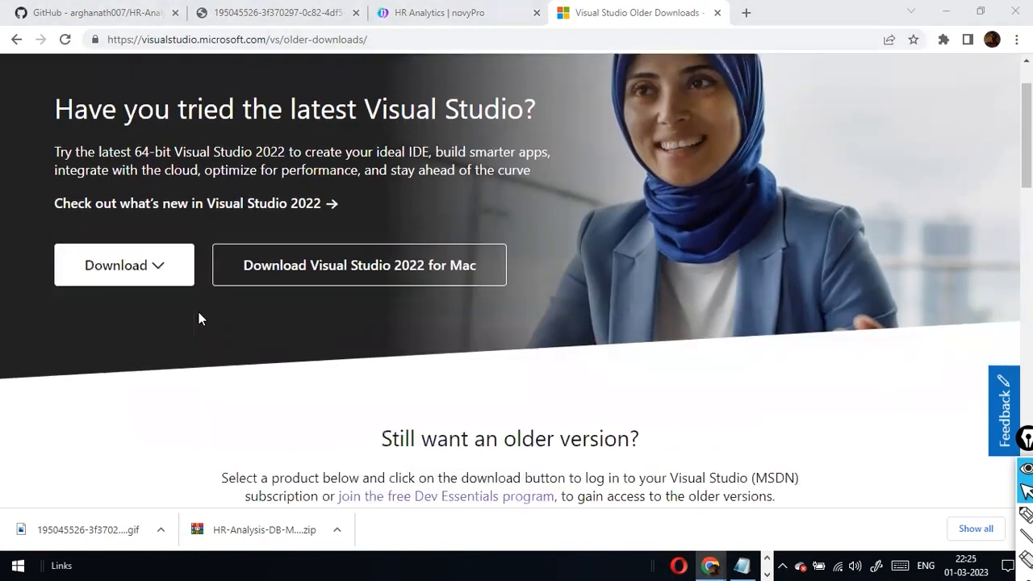
scroll(198, 318, "down", 5)
left_click(125, 232)
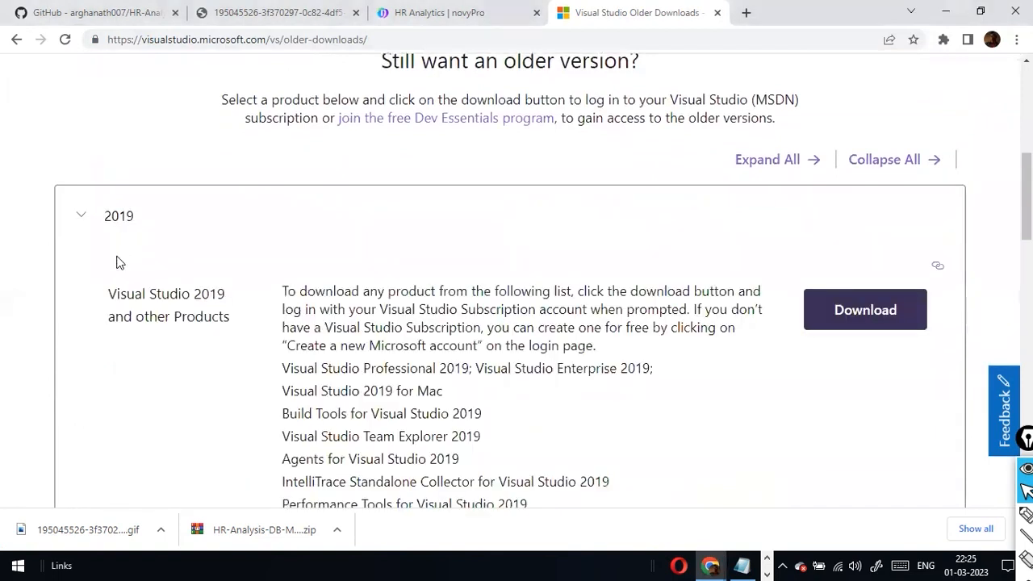
scroll(318, 320, "down", 4)
scroll(317, 327, "up", 2)
scroll(318, 327, "up", 1)
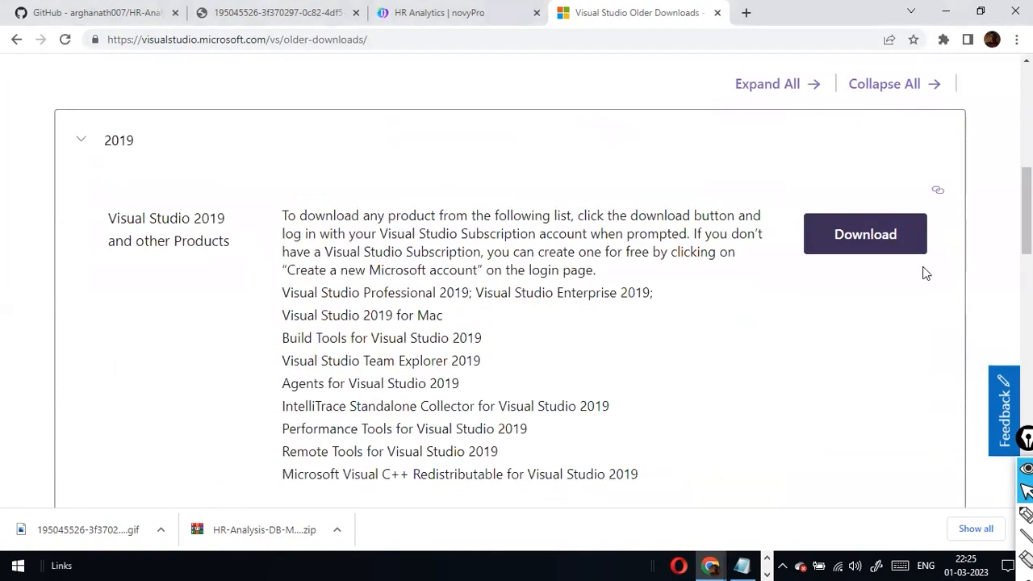
left_click(878, 242)
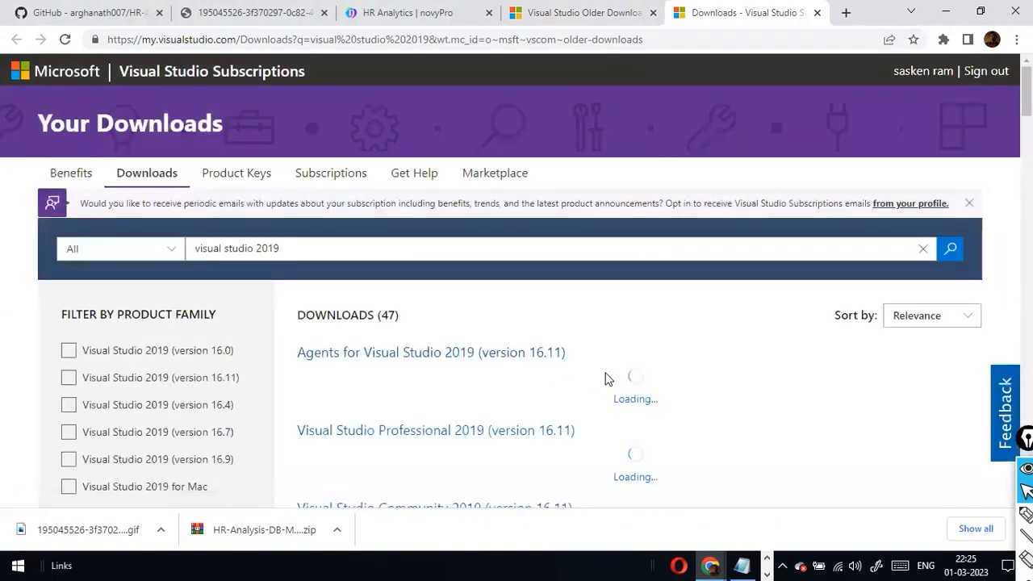
scroll(608, 379, "down", 1)
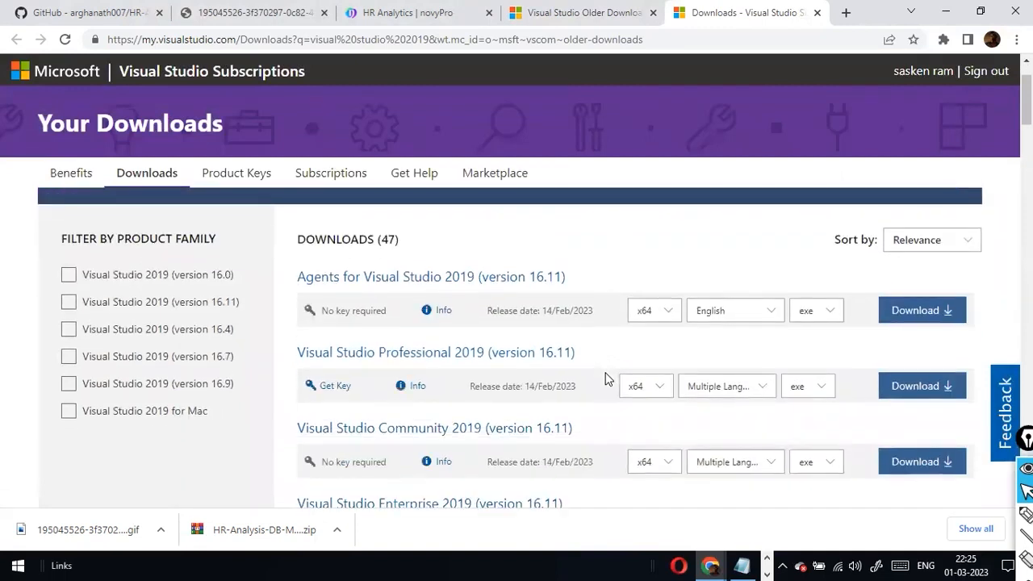
scroll(608, 379, "down", 3)
scroll(608, 379, "down", 4)
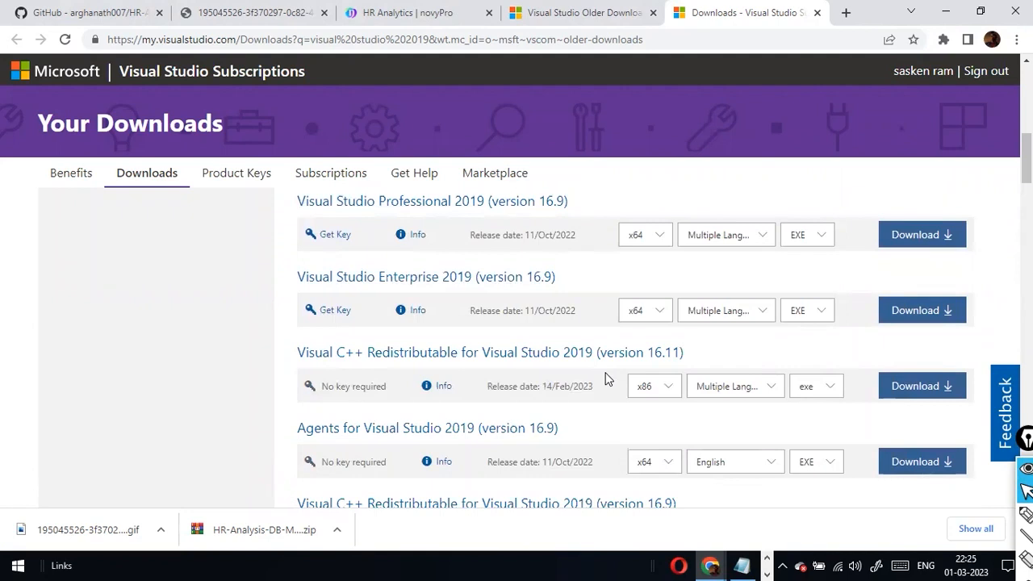
key("alt+Tab")
key("alt+Tab")
key("alt+Tab")
key("alt+Tab")
key("alt+Tab")
key("alt+Tab")
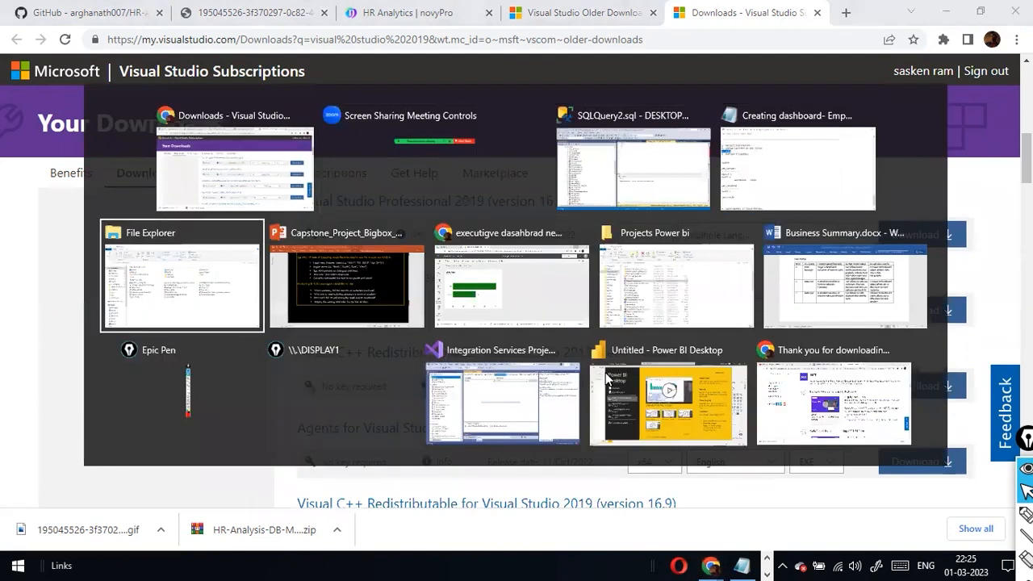
key("Escape")
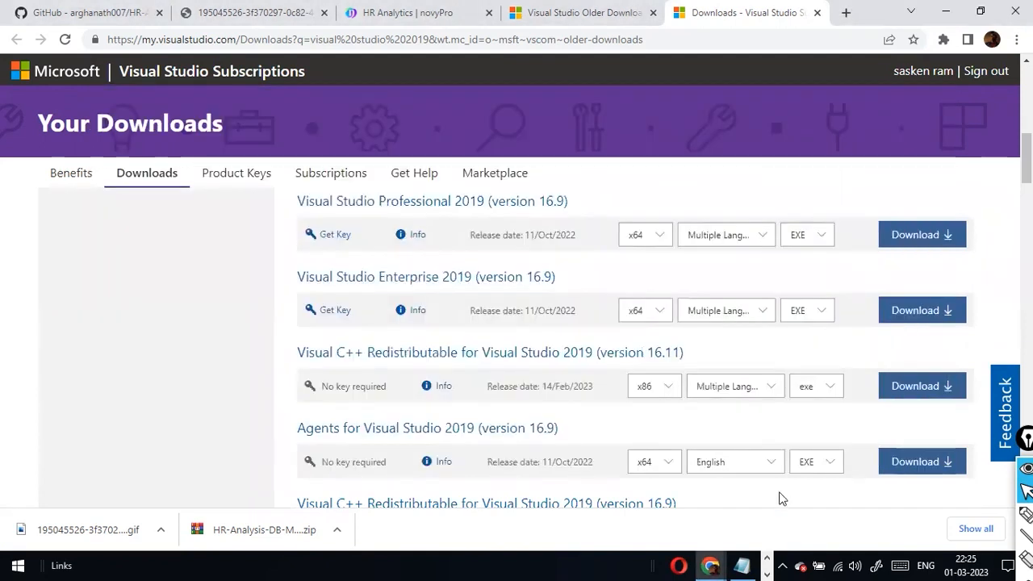
Switch to Visual Studio and show its product information to check the installed edition and version
left_click(766, 559)
left_click(718, 565)
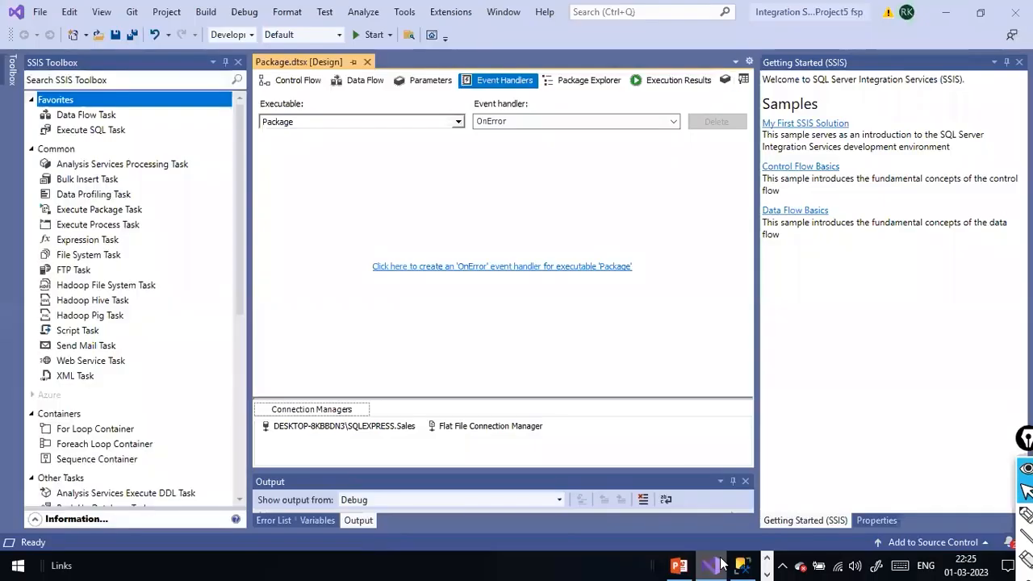
left_click(544, 11)
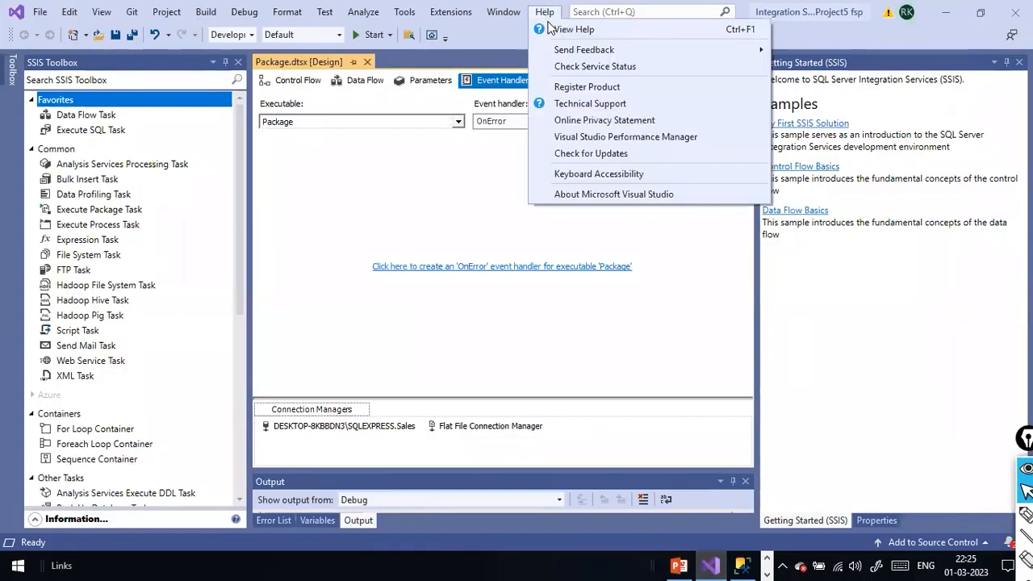
left_click(618, 195)
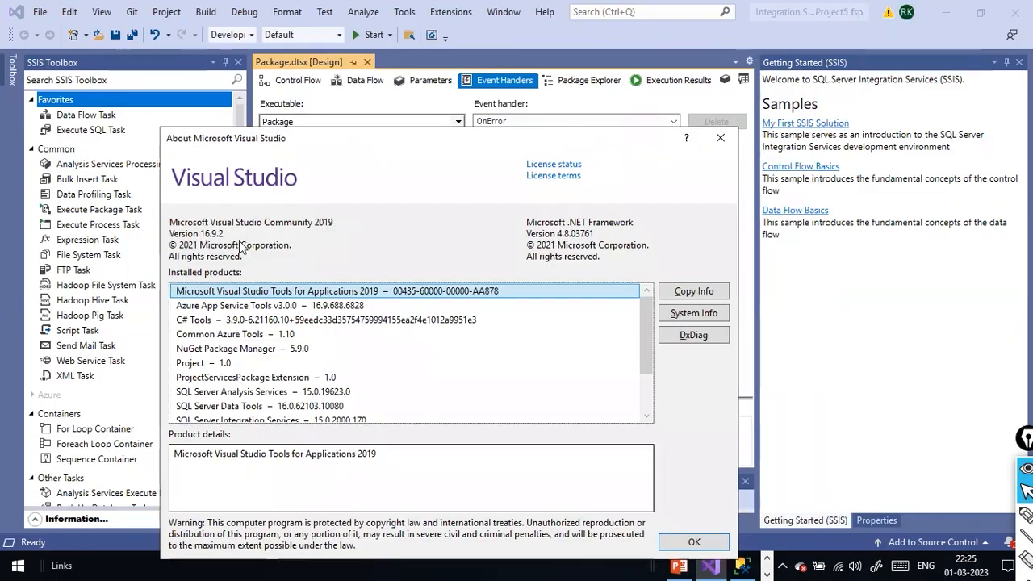
Switch back to the browser and review the Visual Studio 2019 downloads, including the download options for Agents for Visual Studio 2019 (version 16.11)
key("alt+Tab")
scroll(590, 269, "up", 2)
scroll(590, 270, "down", 1)
scroll(549, 342, "up", 3)
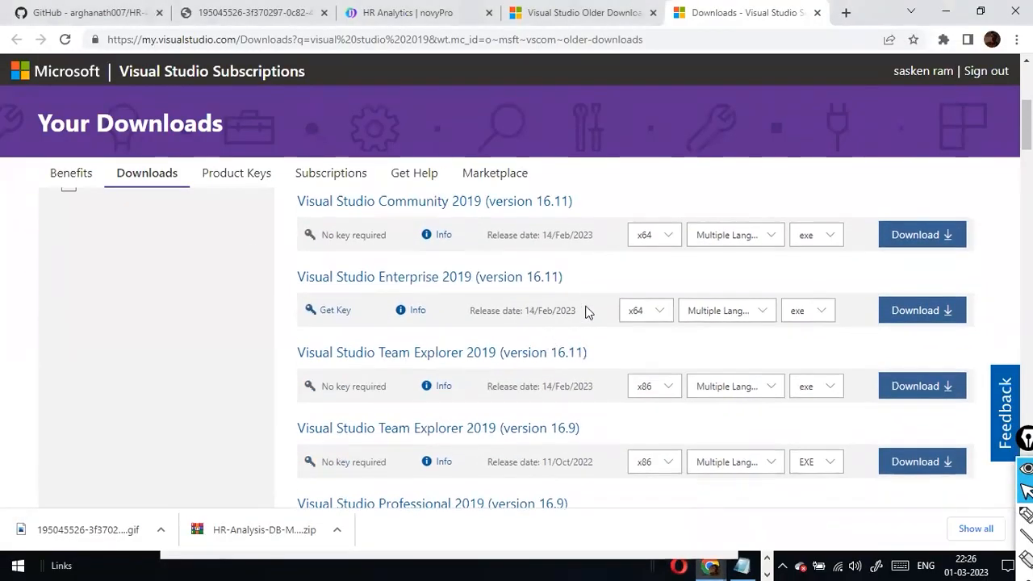
scroll(589, 313, "up", 3)
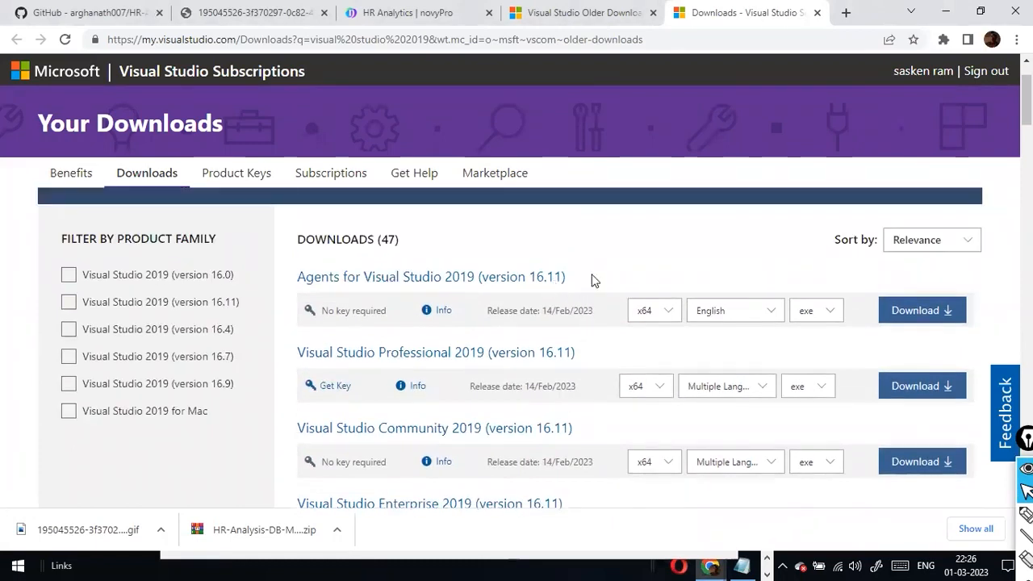
left_click(911, 313)
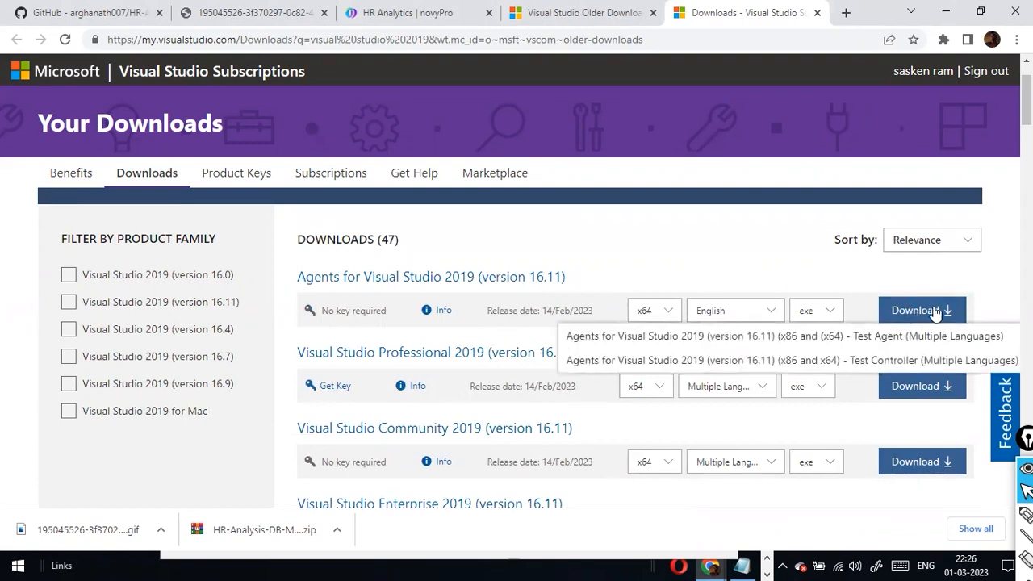
left_click(946, 313)
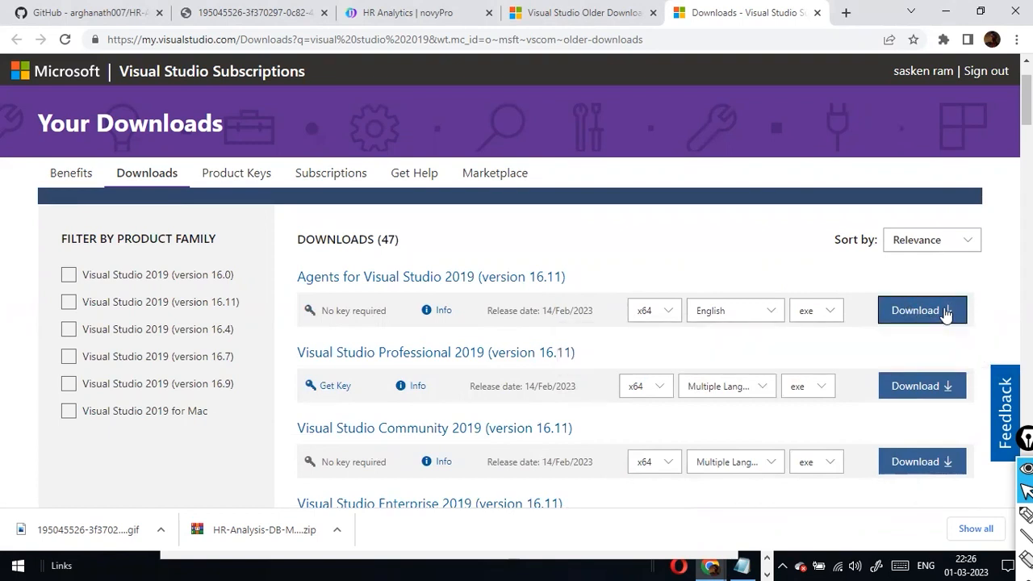
left_click(946, 313)
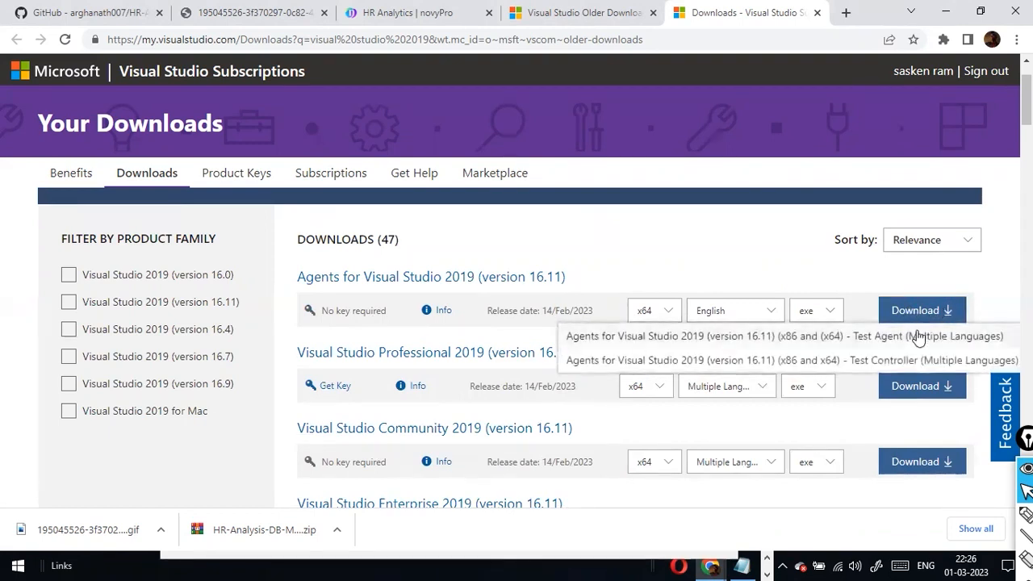
left_click(789, 256)
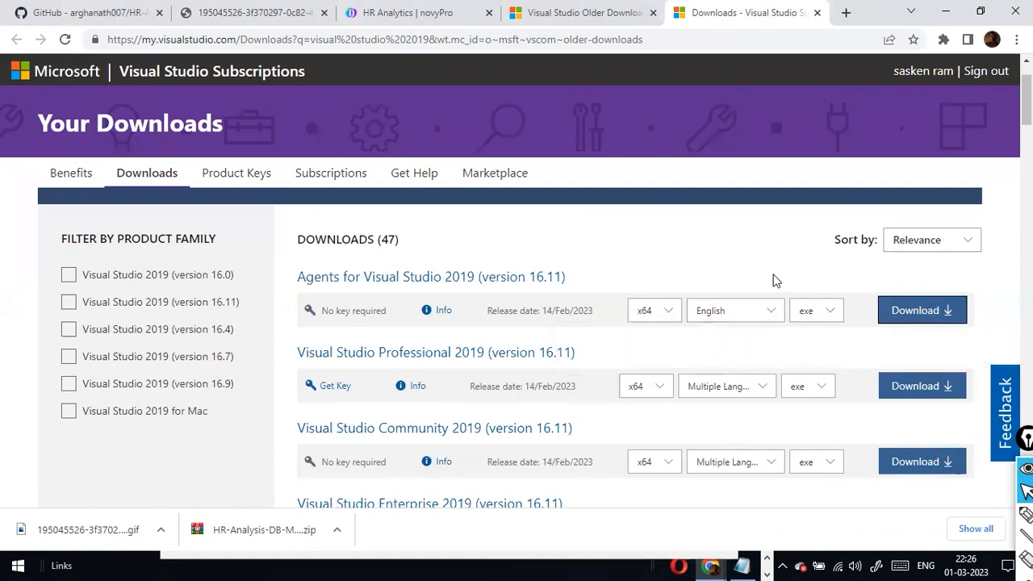
Filter the downloads to Visual Studio 2019 (version 16.0) and save the Professional 2019 installer as vs_Professional.exe in the Visual Studio folder
left_click(69, 275)
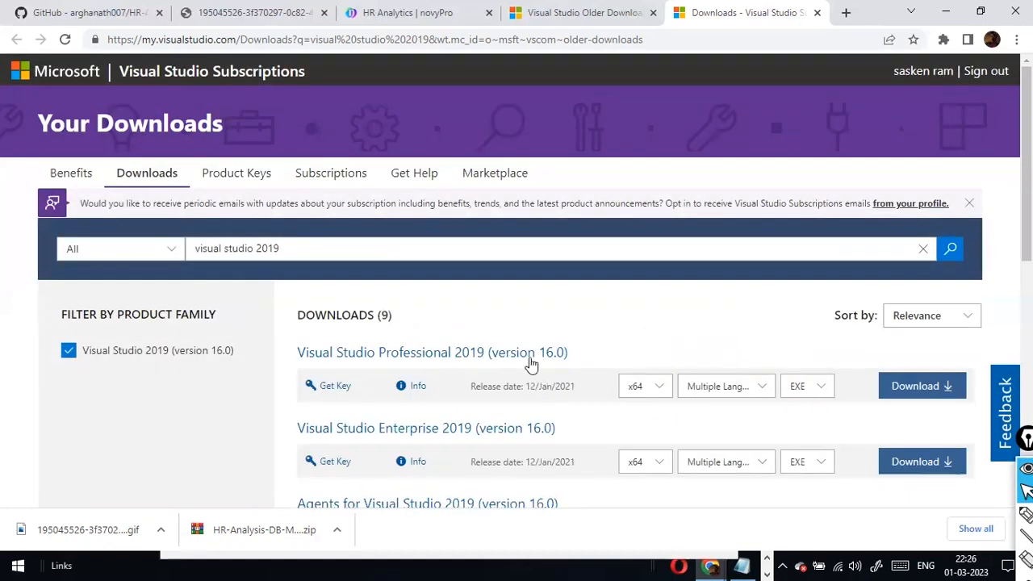
left_click(920, 385)
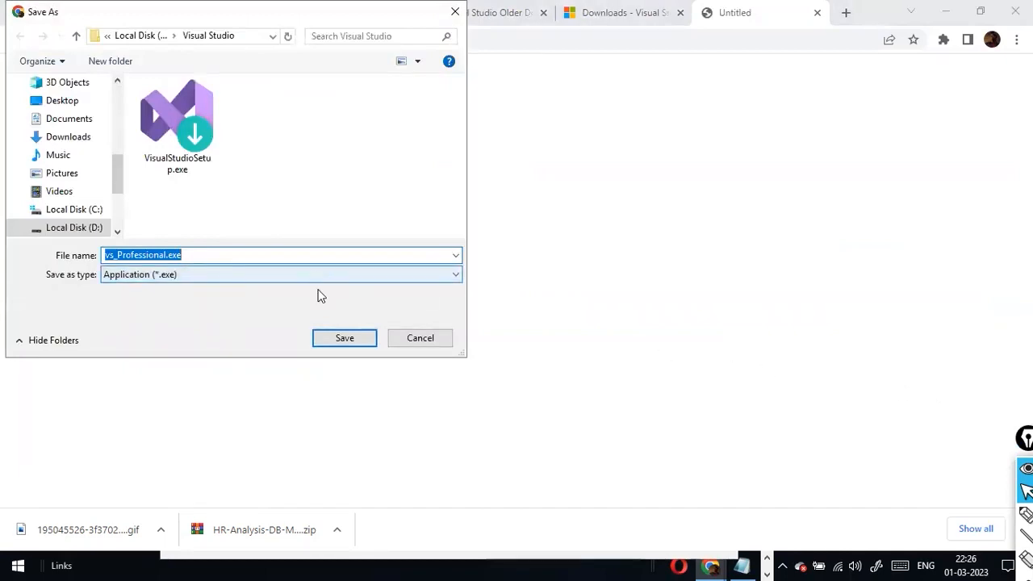
left_click(355, 343)
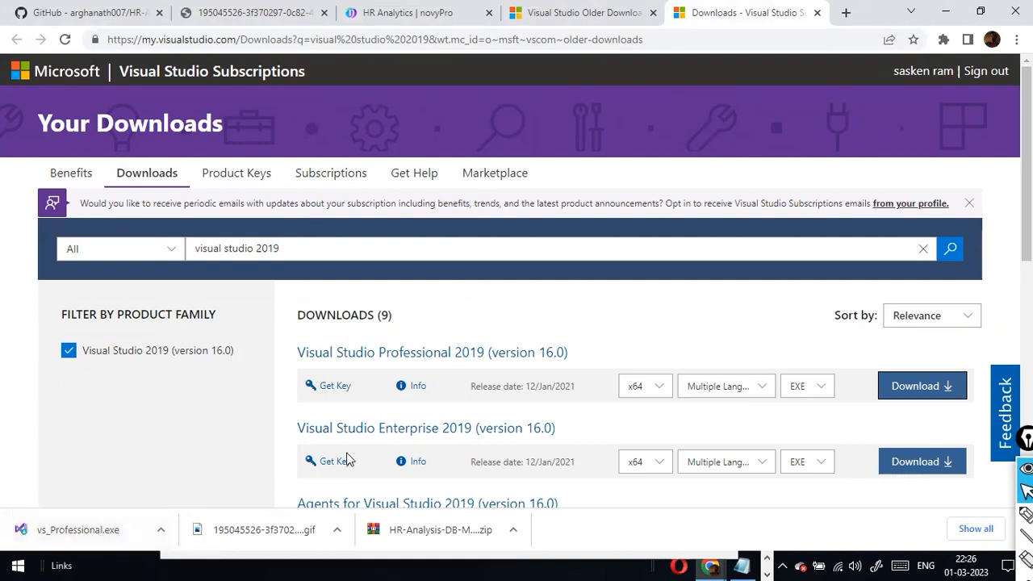
Switch to Visual Studio and close its product information
key("alt+Tab")
key("alt+Tab")
key("alt+Tab")
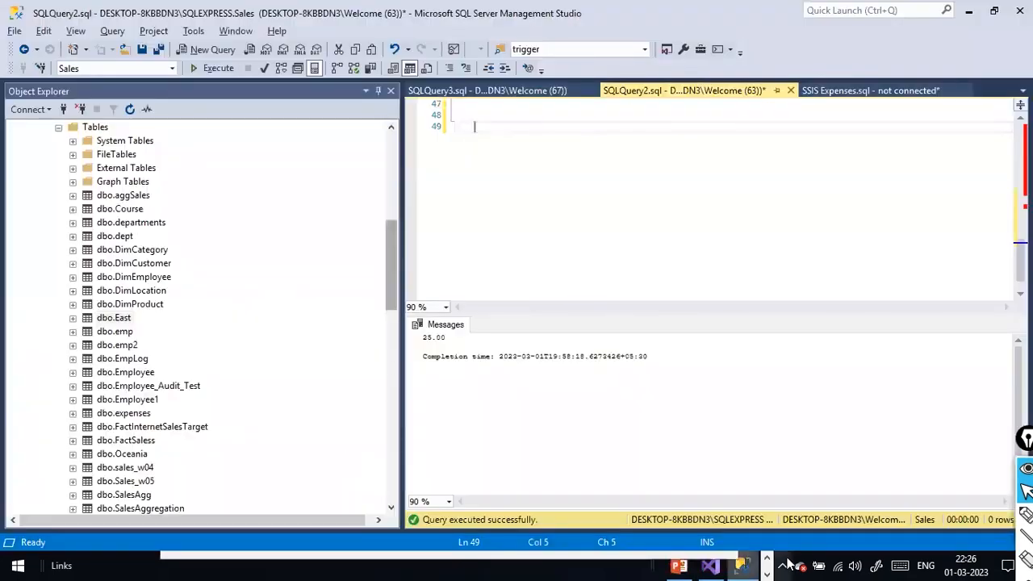
left_click(710, 566)
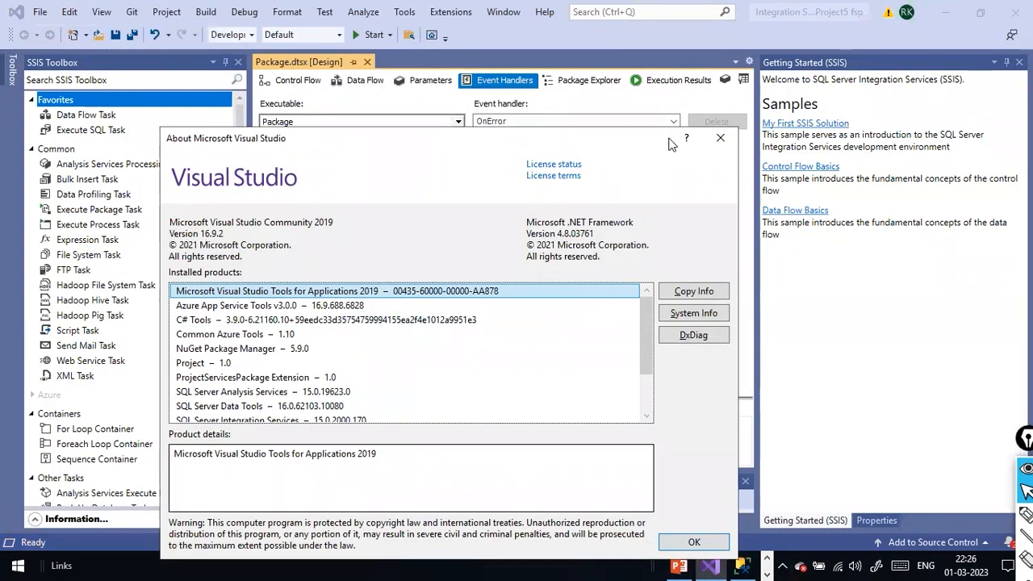
left_click(719, 139)
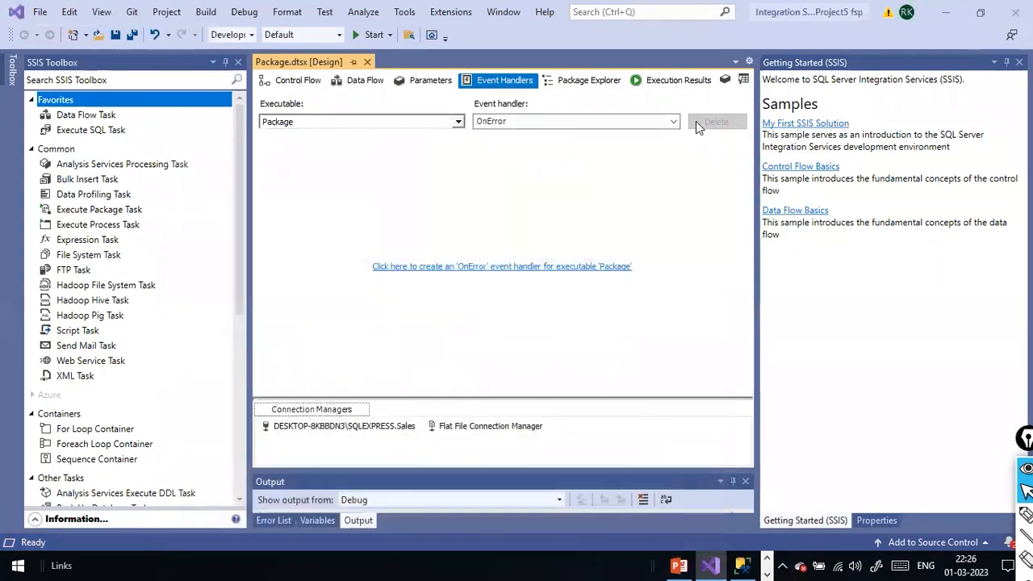
Search the online extensions for "ssis" and select SQL Server Integration Services Projects to check it
left_click(450, 12)
left_click(452, 50)
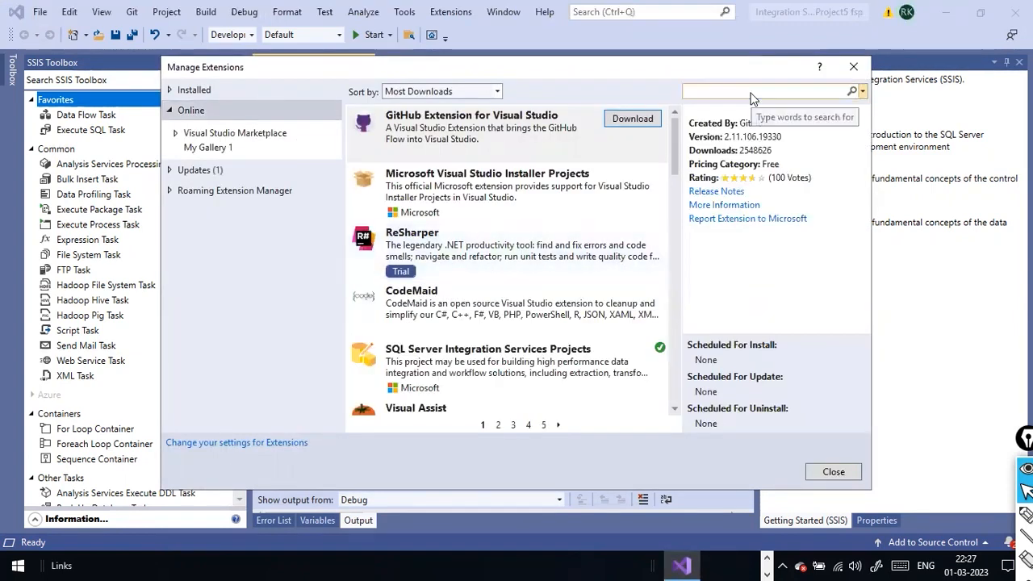
type("ssis")
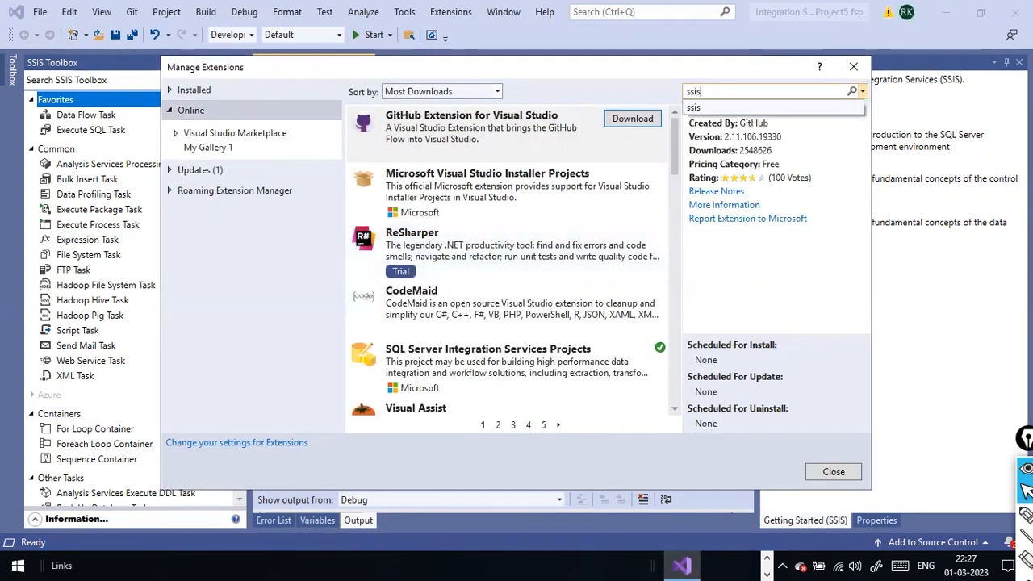
key("Return")
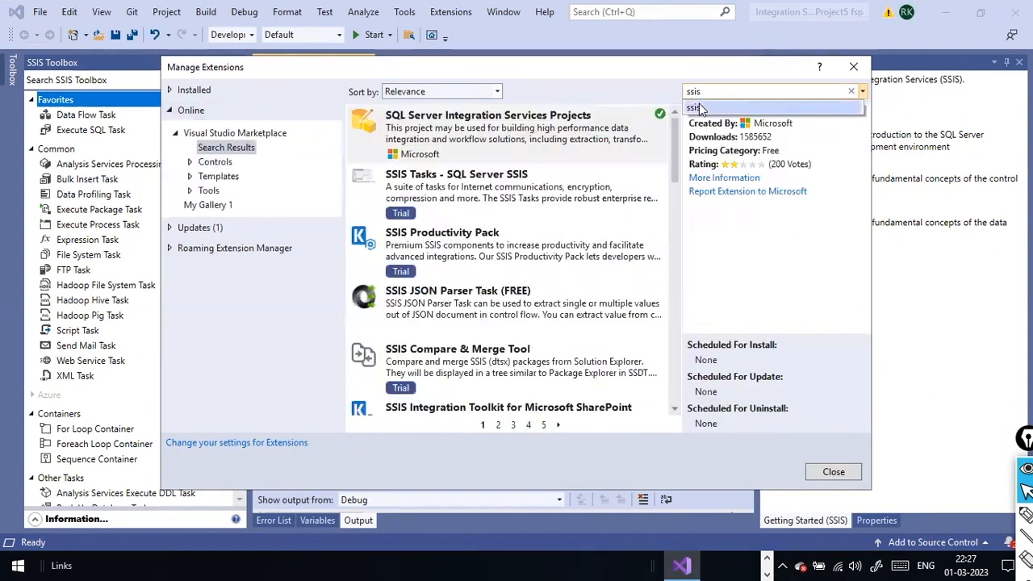
left_click(482, 129)
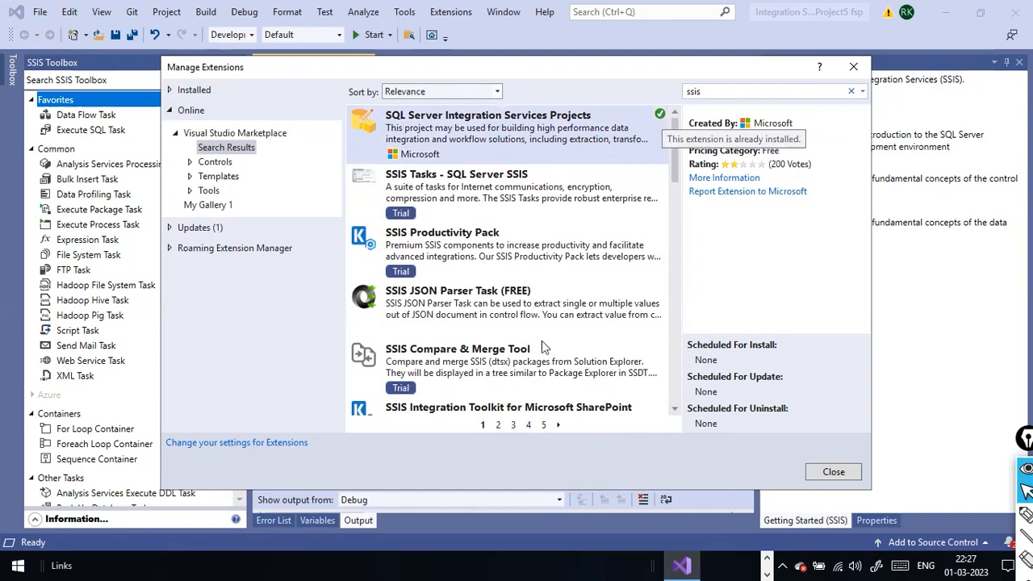
Look through the other SSIS extensions found, go back to SQL Server Integration Services Projects and close the extension manager
scroll(553, 289, "down", 10)
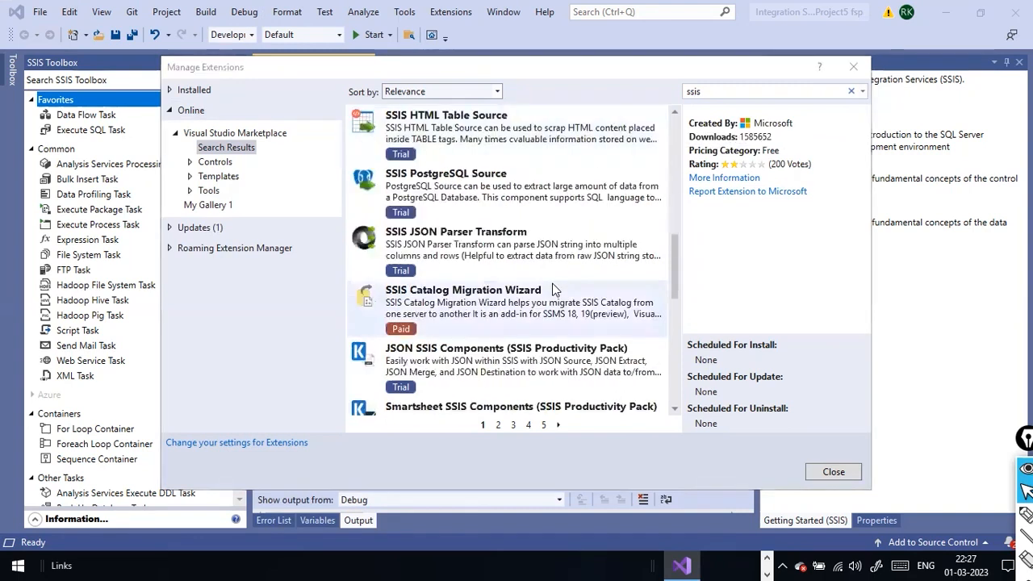
scroll(553, 289, "down", 2)
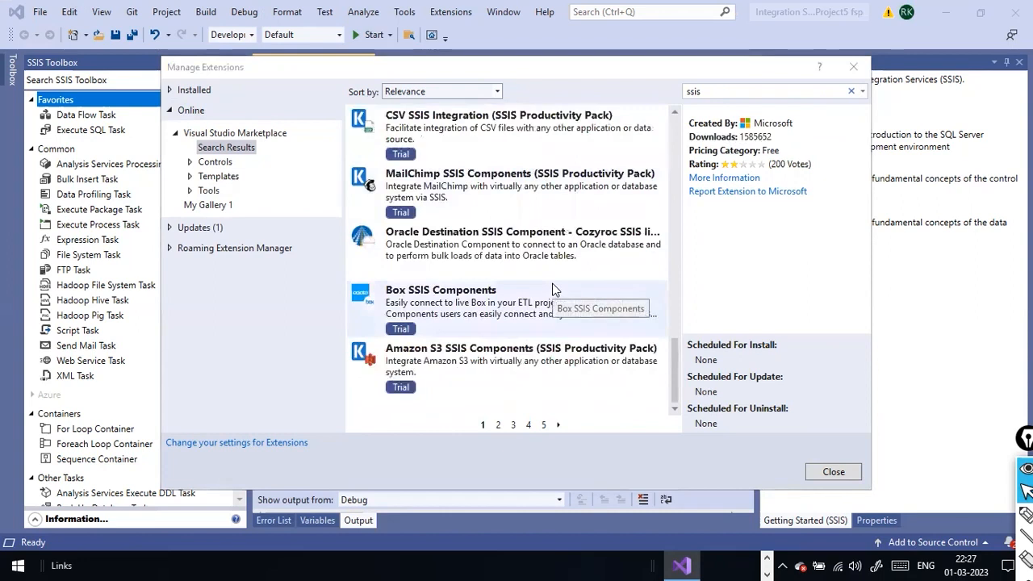
scroll(553, 289, "up", 9)
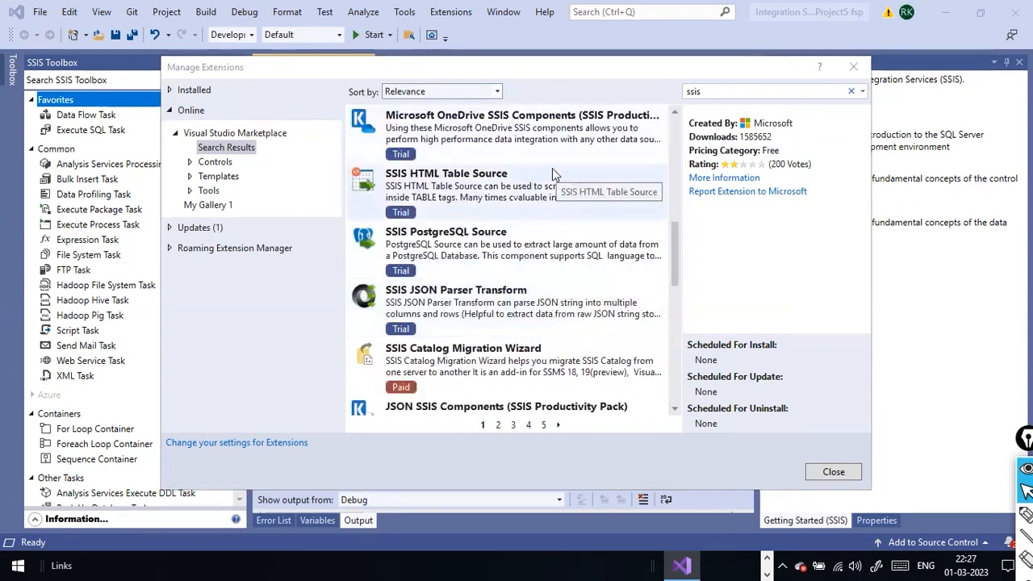
left_click(485, 181)
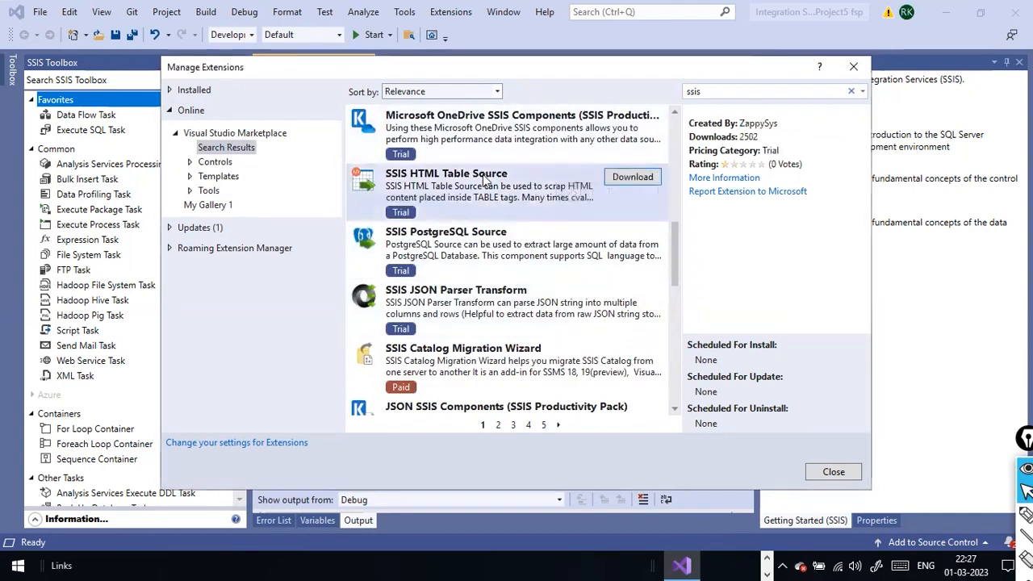
scroll(496, 156, "up", 8)
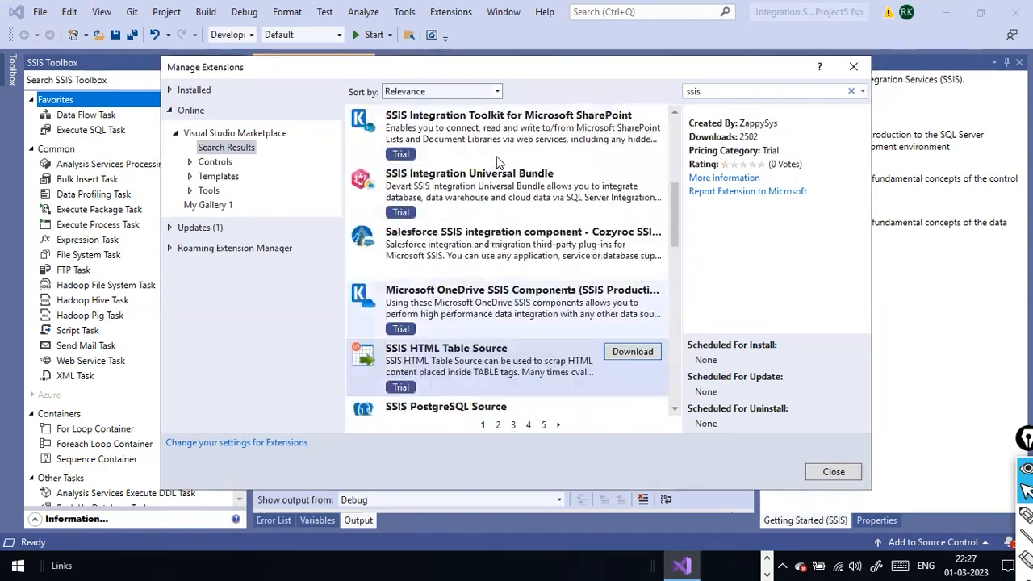
left_click(496, 156)
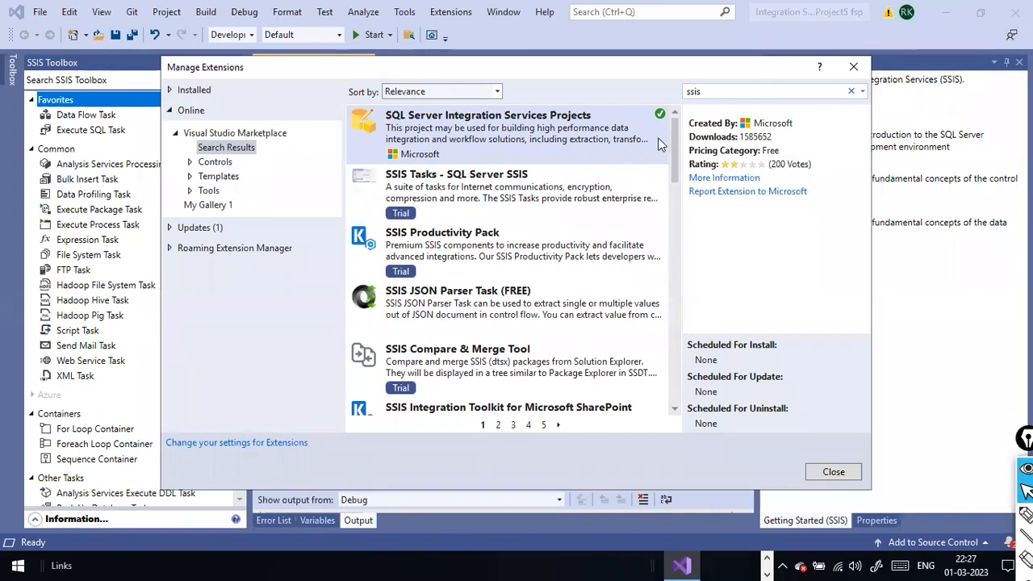
left_click(832, 471)
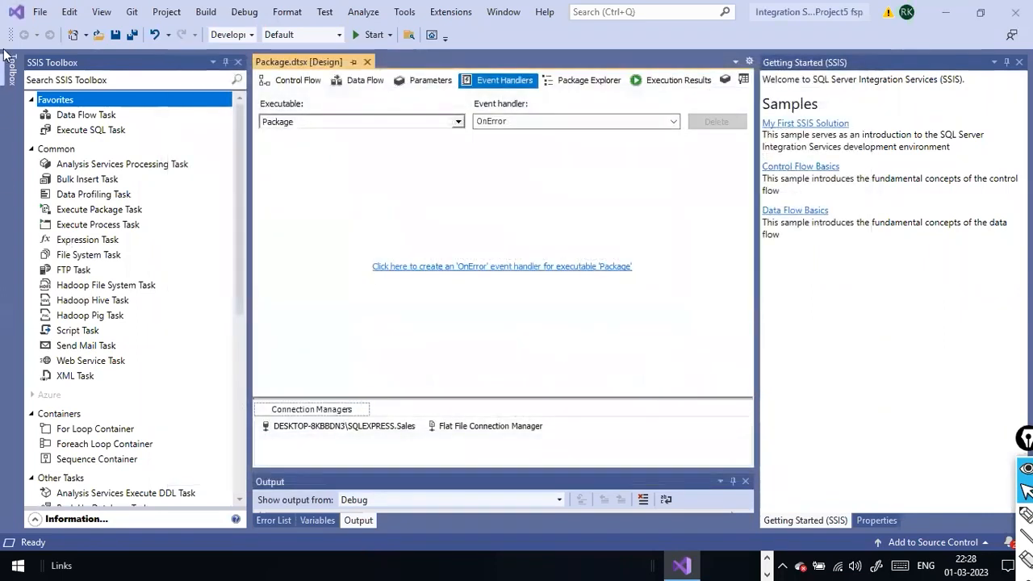
Start a new project based on the Integration Services Project template
left_click(39, 11)
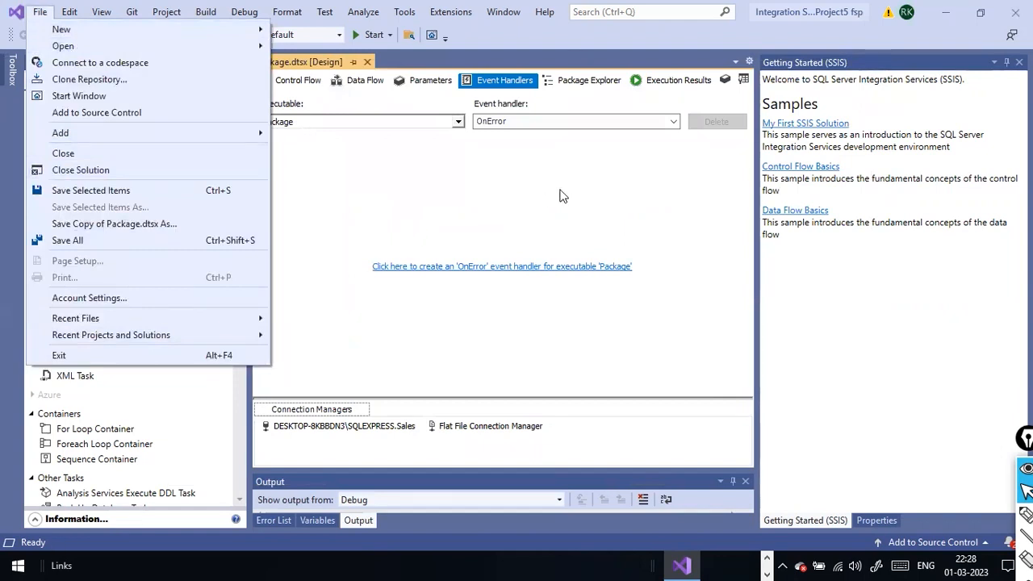
left_click(393, 180)
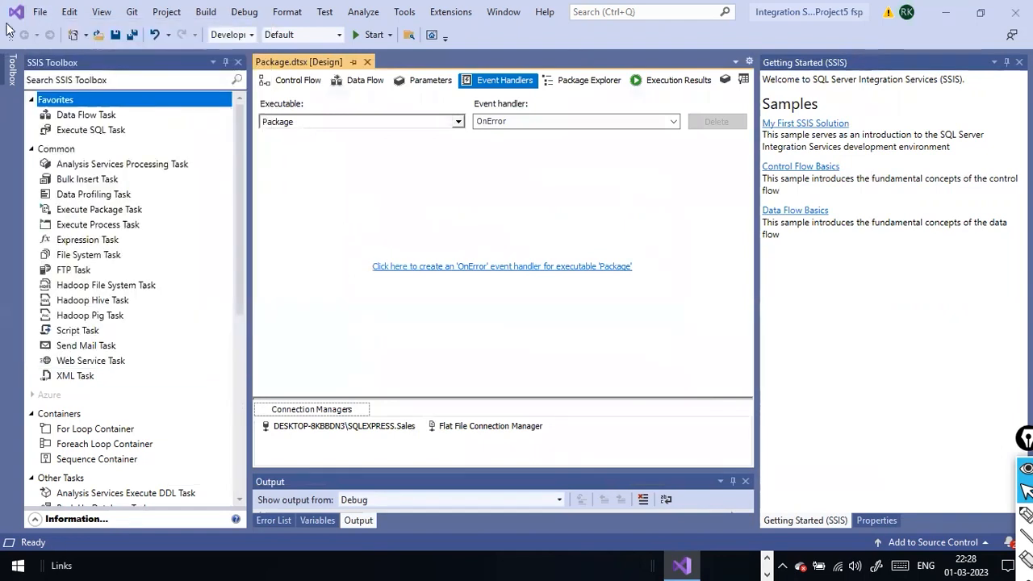
left_click(39, 12)
mouse_move(38, 36)
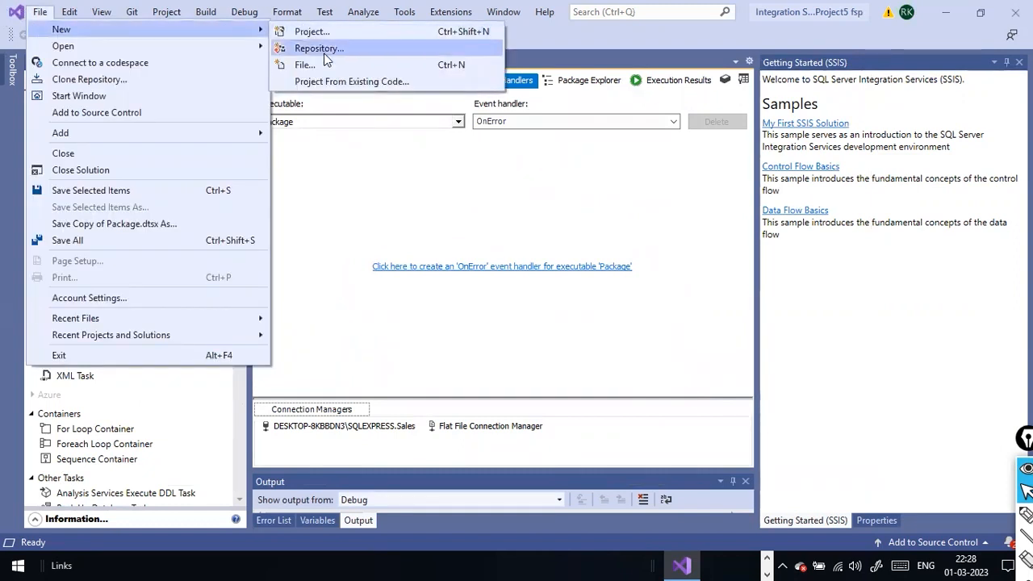
left_click(333, 32)
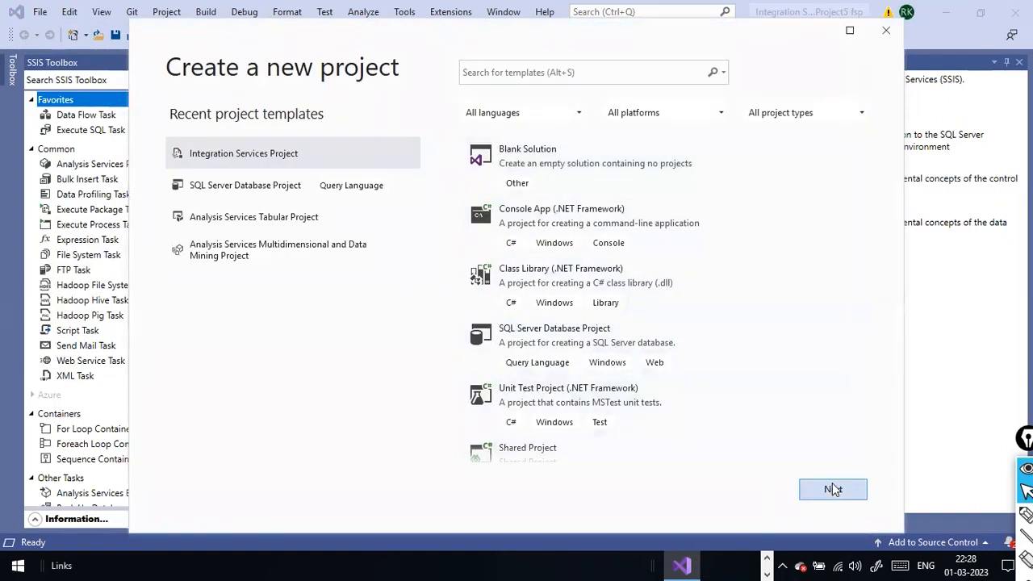
double_click(298, 152)
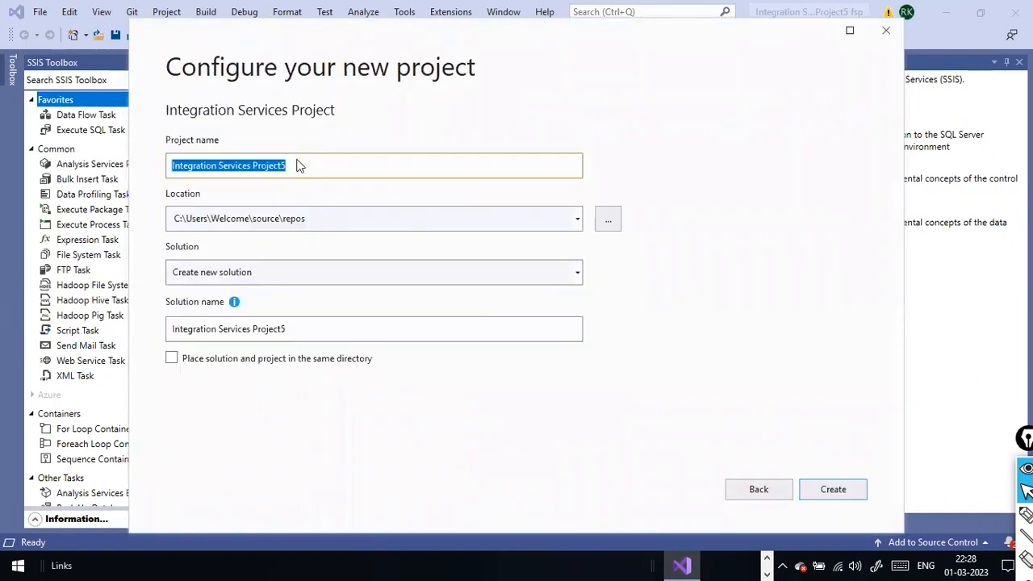
Name the project "Source to Staging data Sync" and create it as a new solution in the default location
left_click(297, 166)
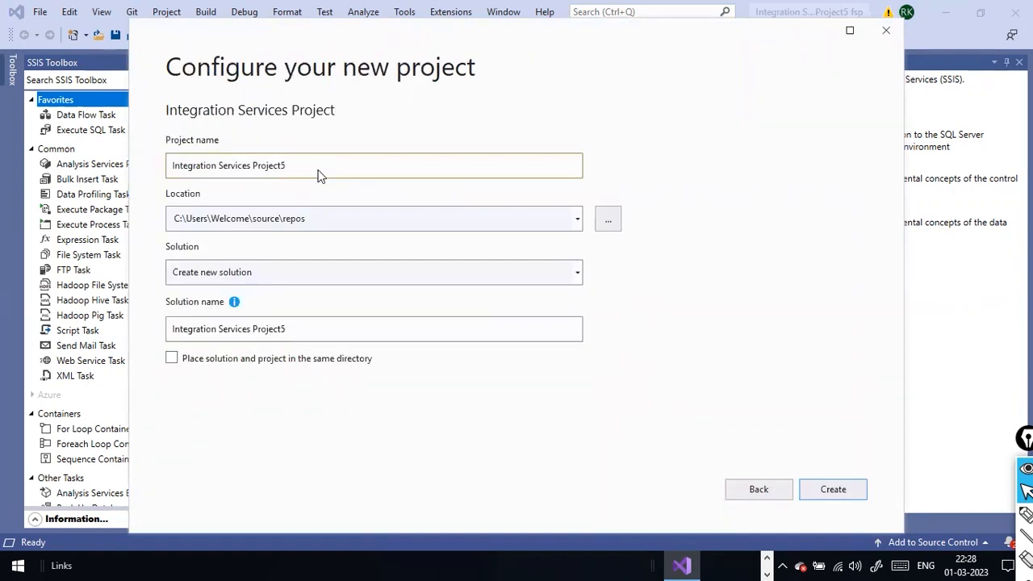
key("ctrl+a")
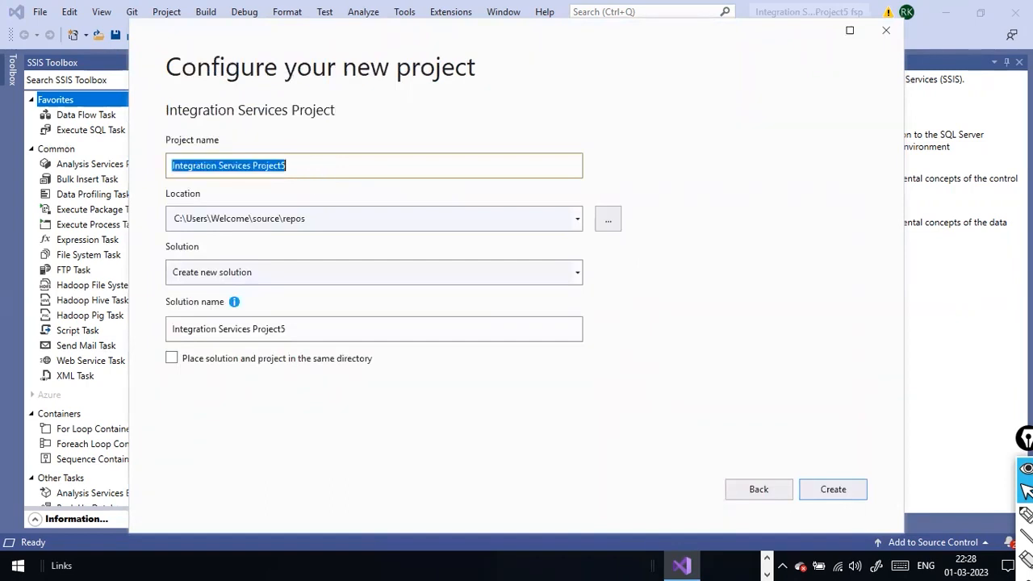
type("Sur")
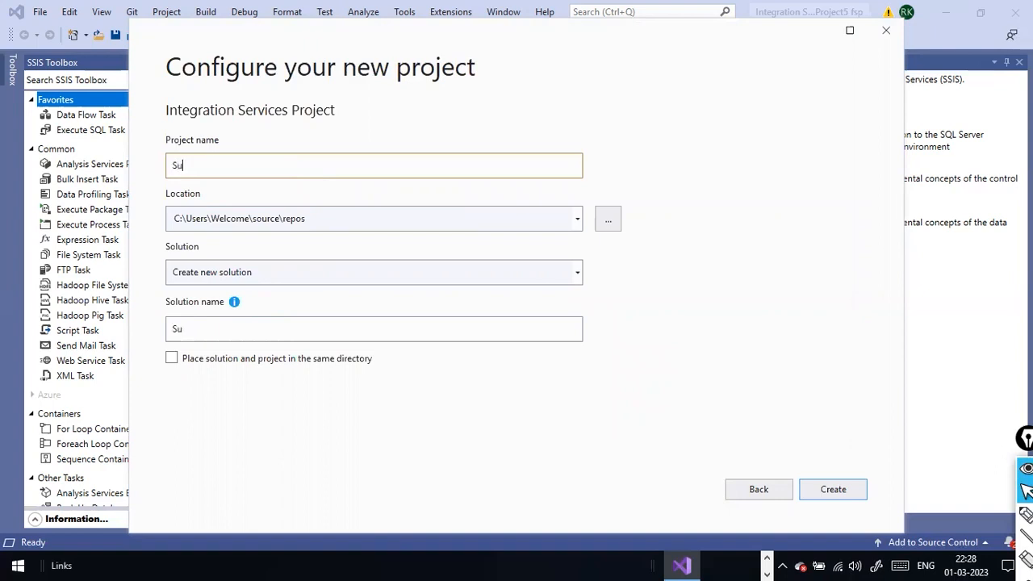
key("BackSpace")
type("cec ")
type("to Staging data Sync")
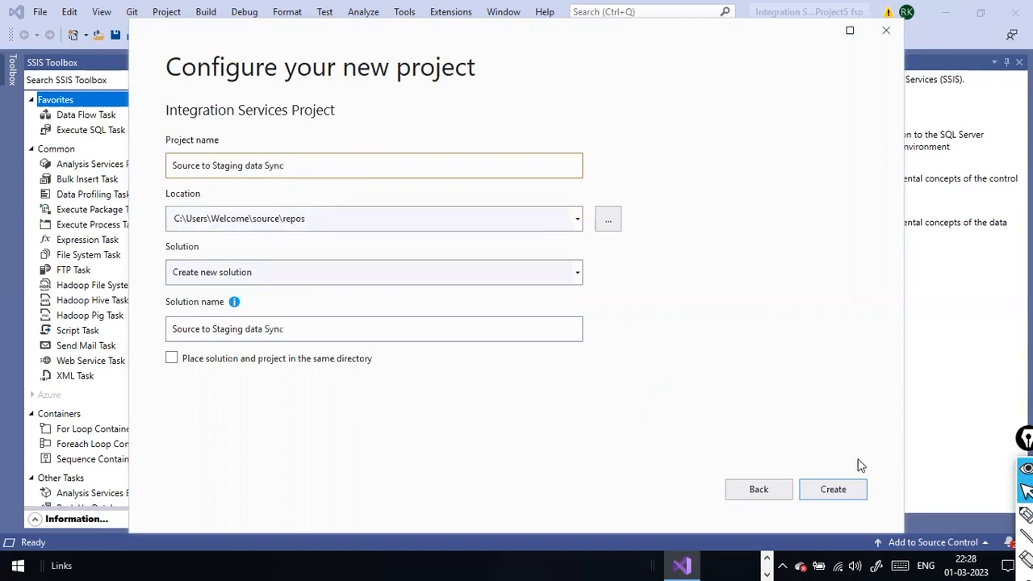
left_click(816, 494)
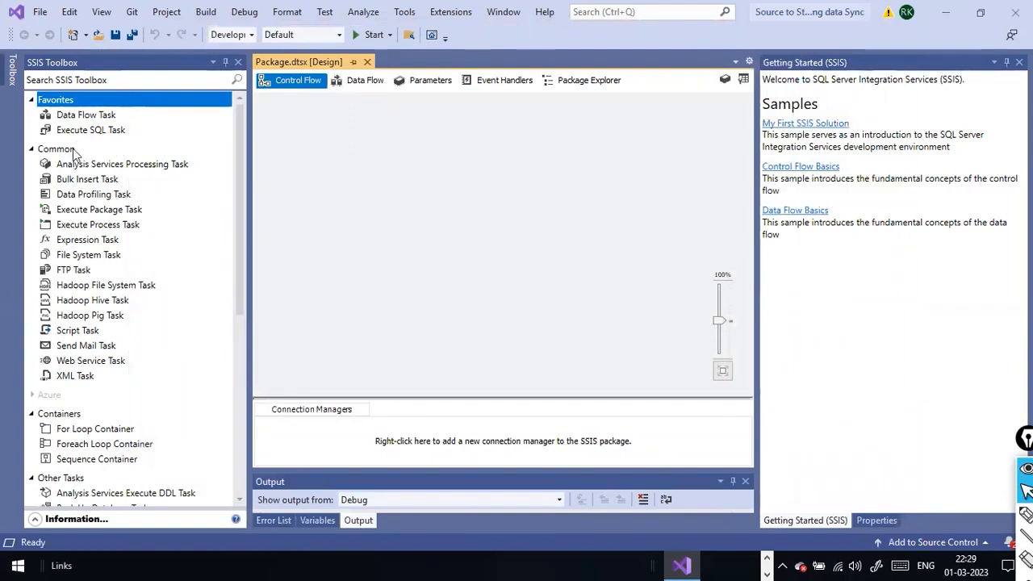
Collapse the Common, Containers and Other Tasks groups in the SSIS Toolbox
left_click(32, 150)
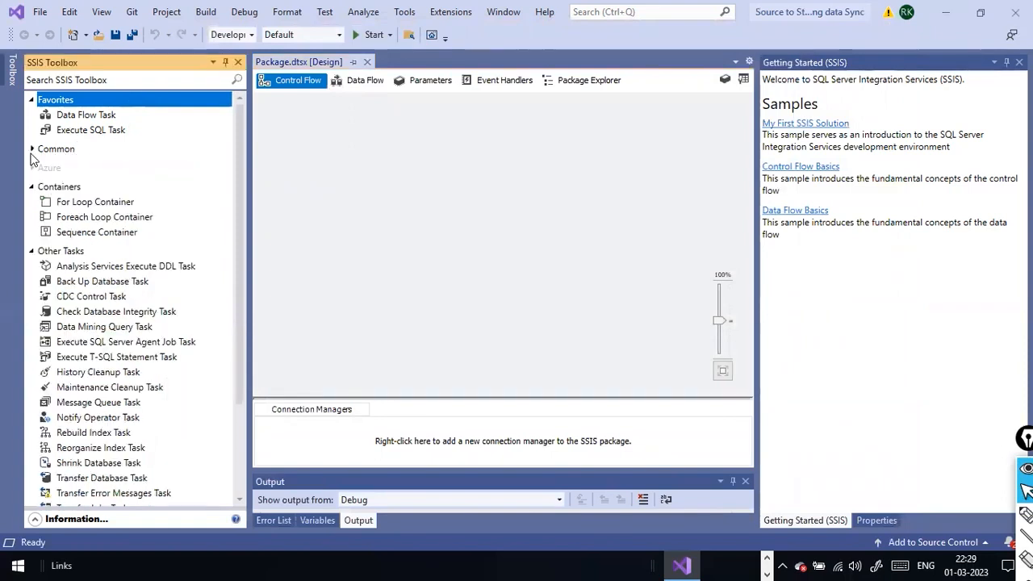
left_click(33, 187)
left_click(32, 205)
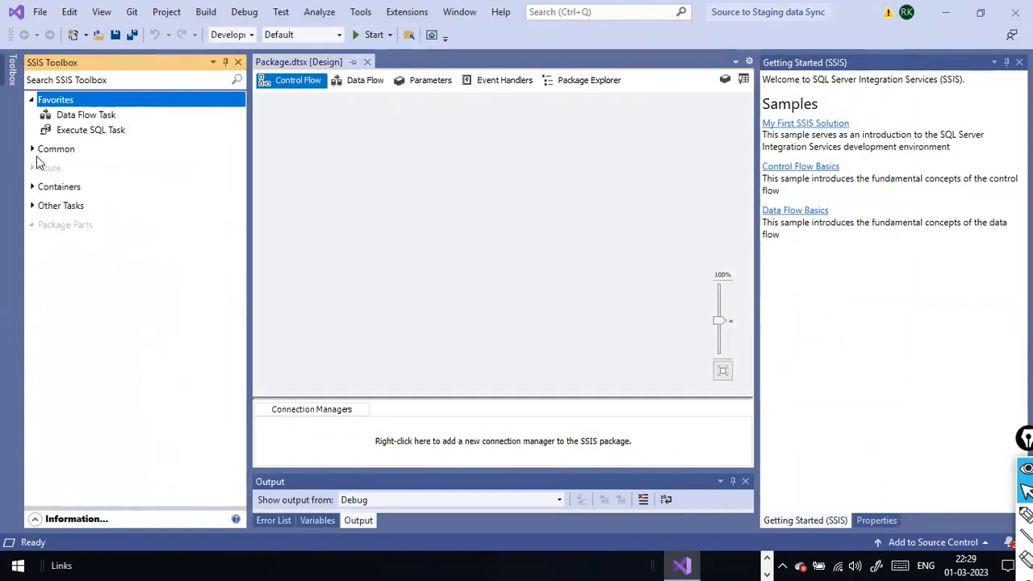
Expand the Common, Containers and Other Tasks groups in the SSIS Toolbox and look through the control flow tasks
left_click(31, 149)
left_click(33, 413)
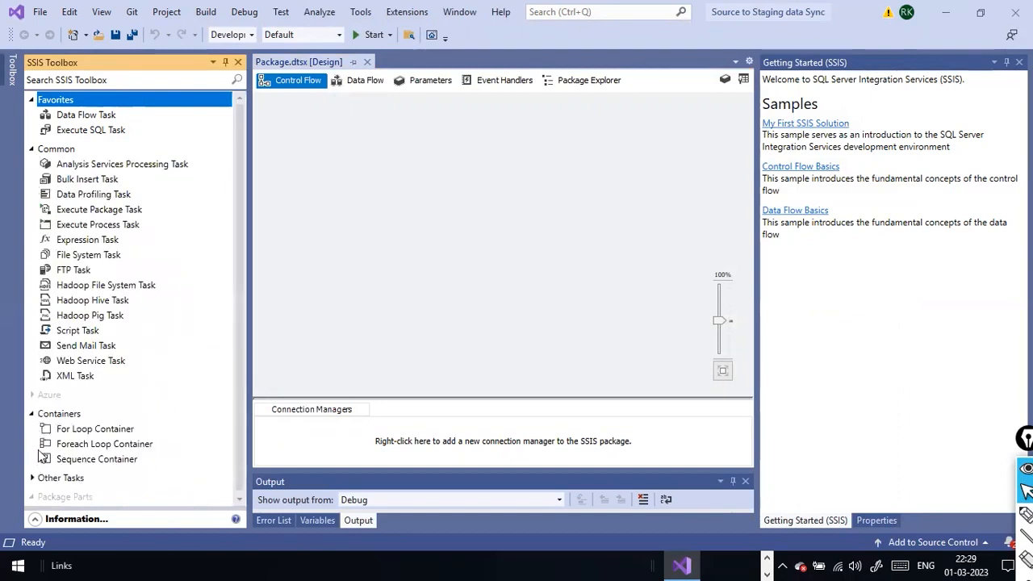
left_click(31, 476)
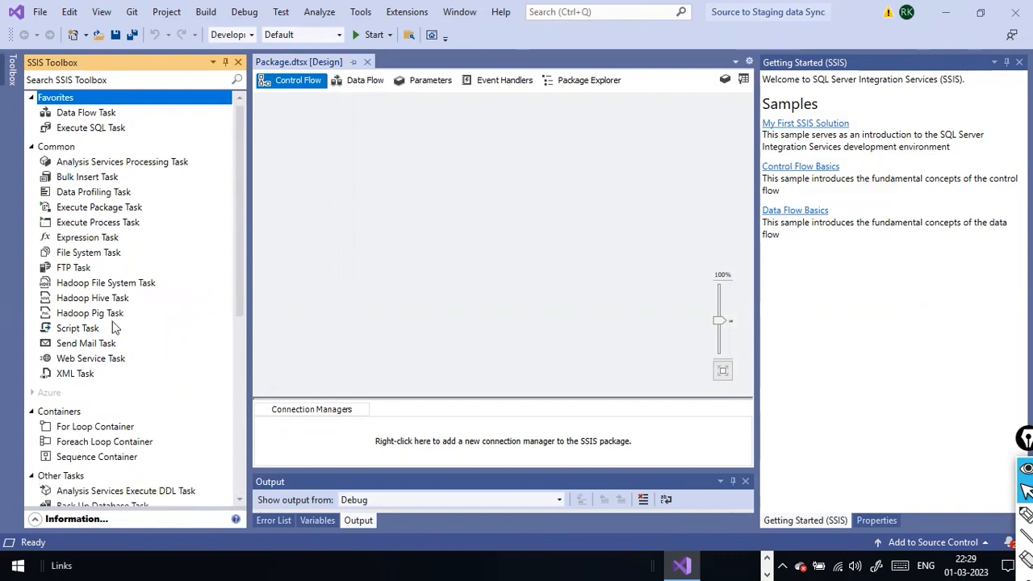
scroll(93, 380, "down", 4)
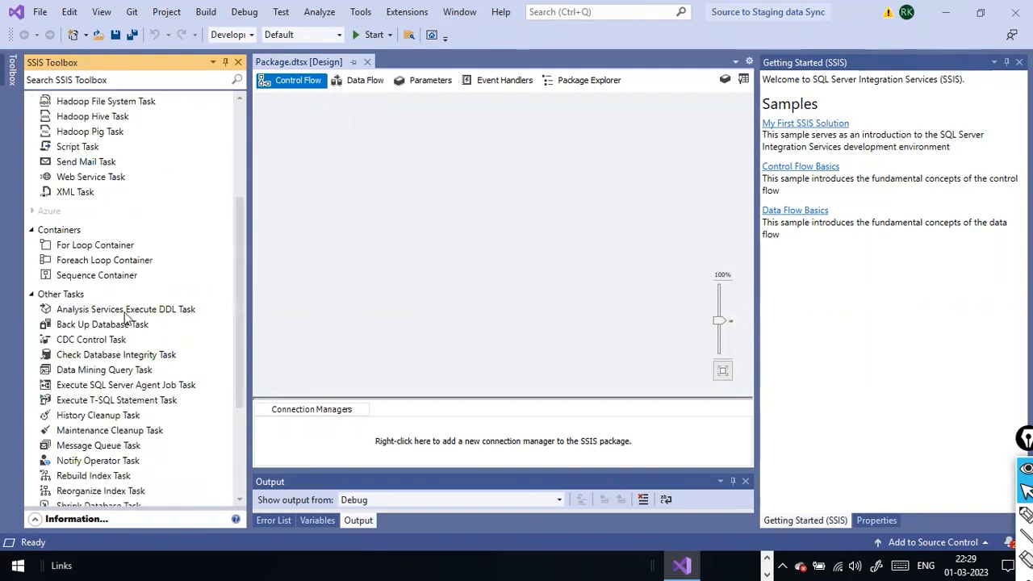
scroll(125, 318, "down", 3)
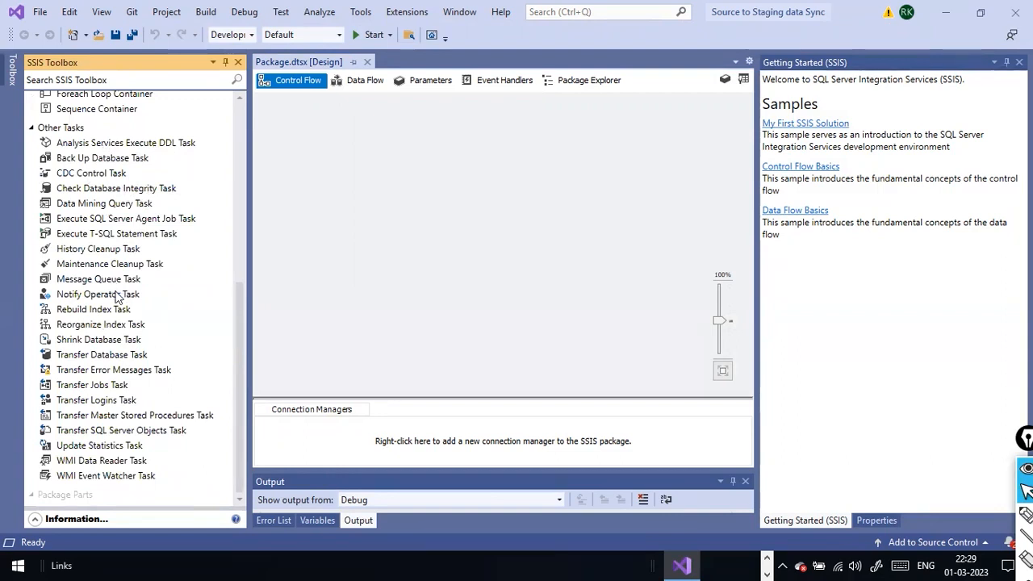
scroll(115, 297, "up", 8)
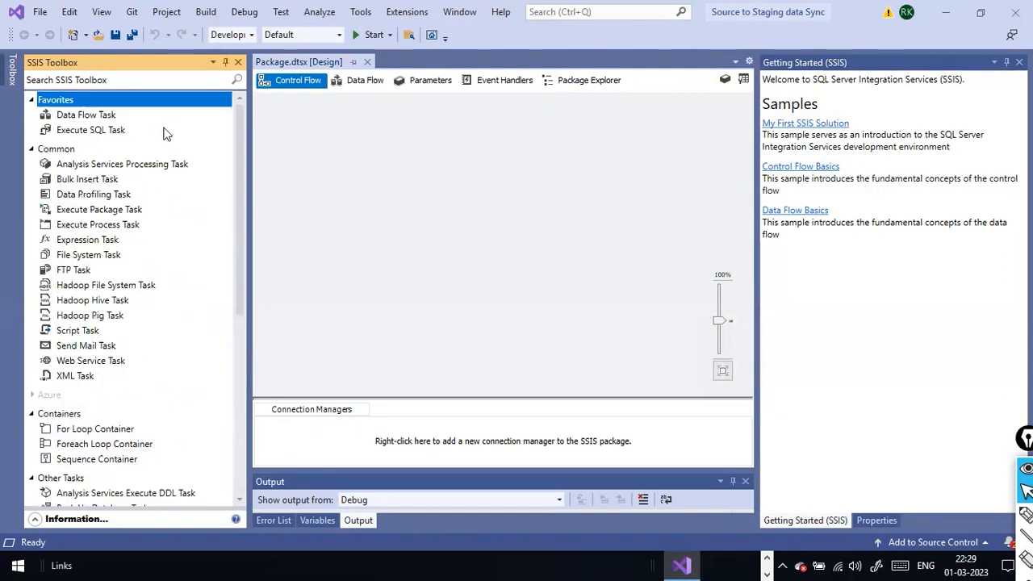
Add a Data Flow Task to the package's control flow and open it for editing
left_click(65, 116)
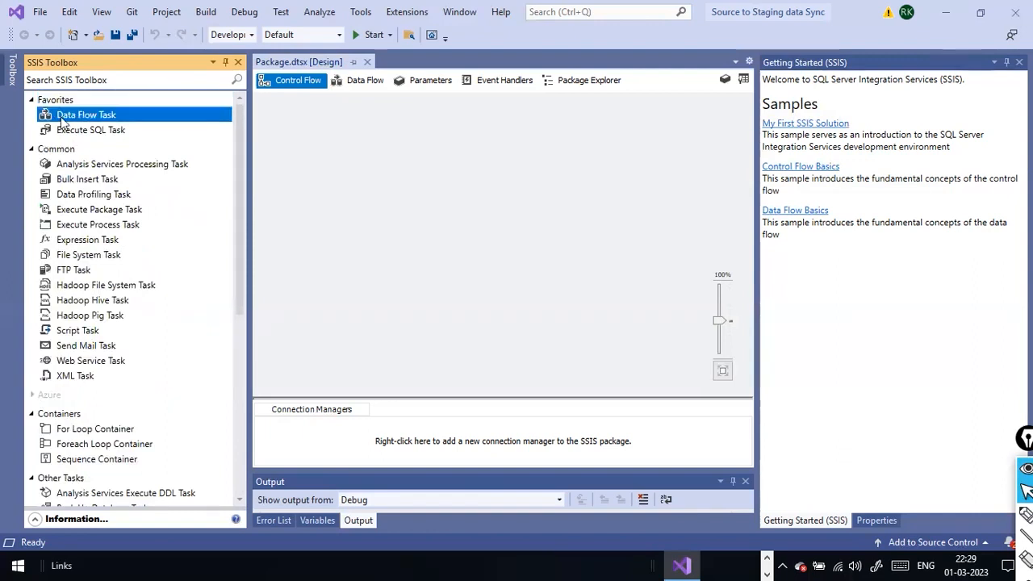
left_click_drag(95, 118, 414, 122)
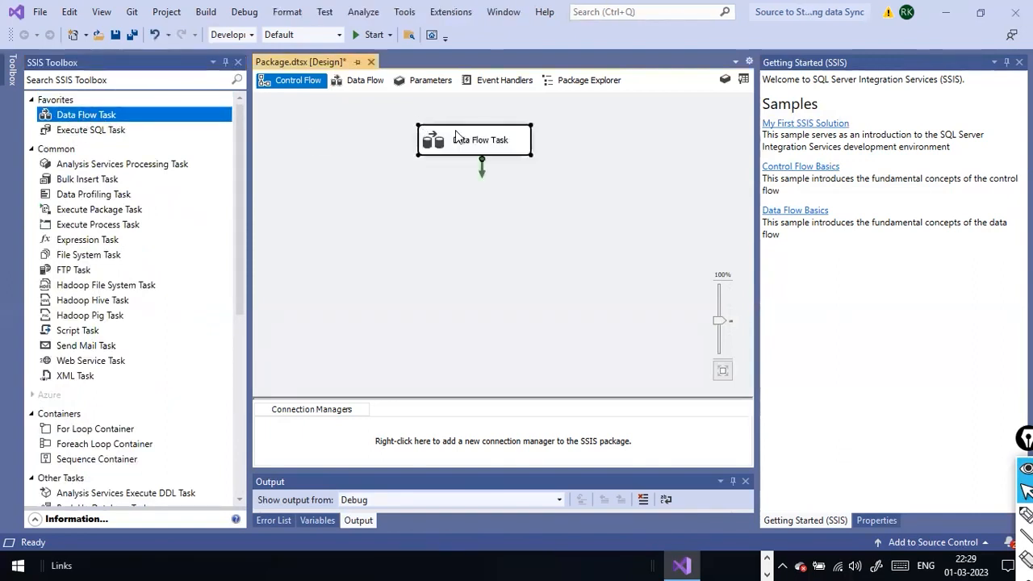
right_click(498, 142)
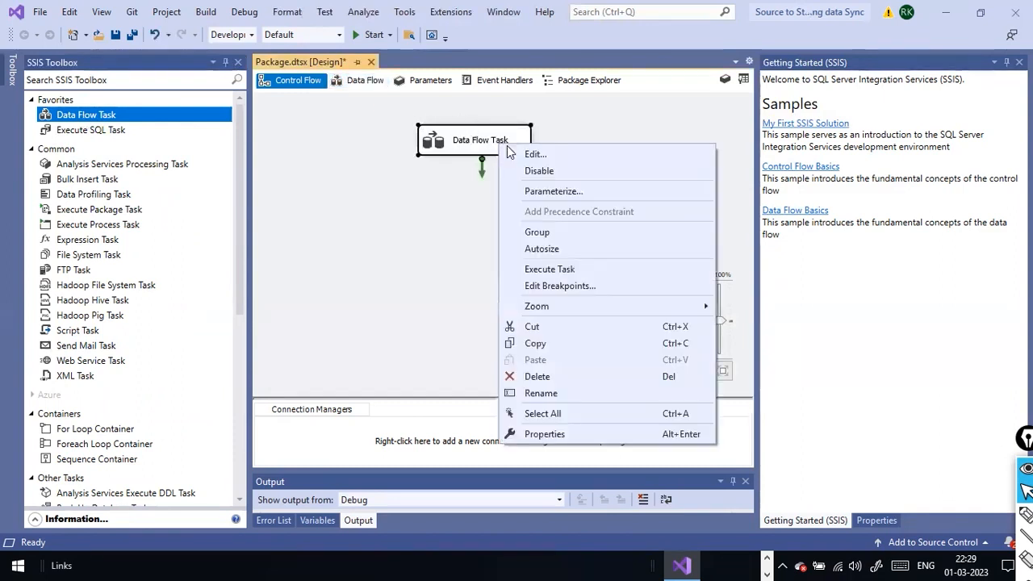
left_click(533, 156)
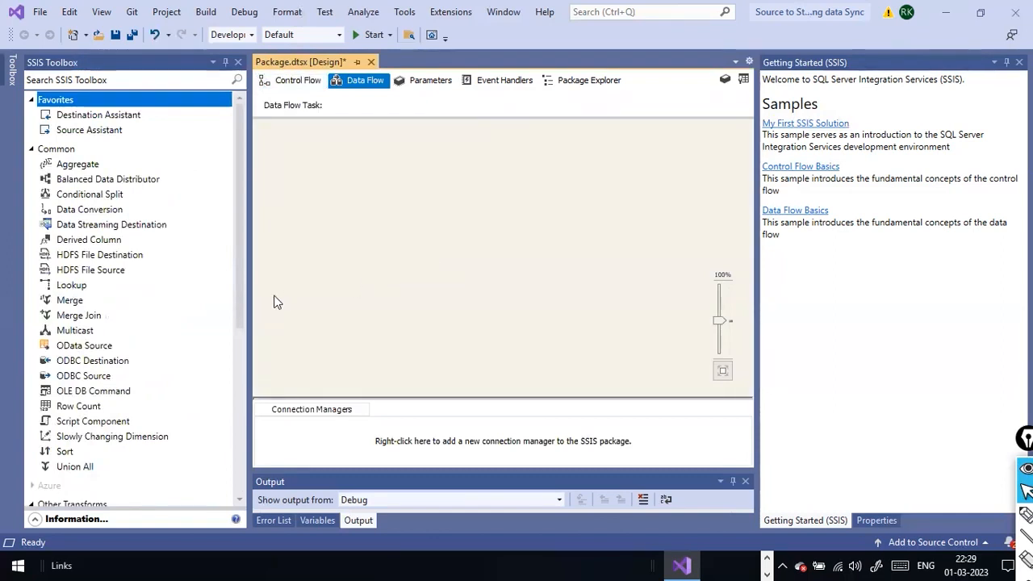
Expand the Other Sources and Other Destinations groups in the SSIS Toolbox and look through the data flow components
scroll(185, 338, "down", 7)
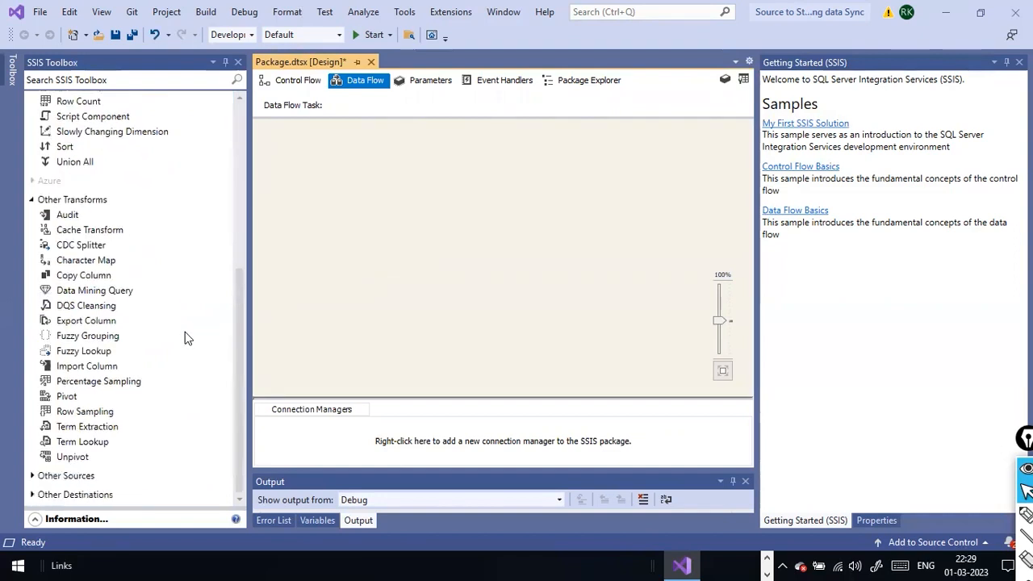
scroll(185, 336, "up", 4)
scroll(180, 341, "down", 4)
left_click(38, 481)
left_click(33, 476)
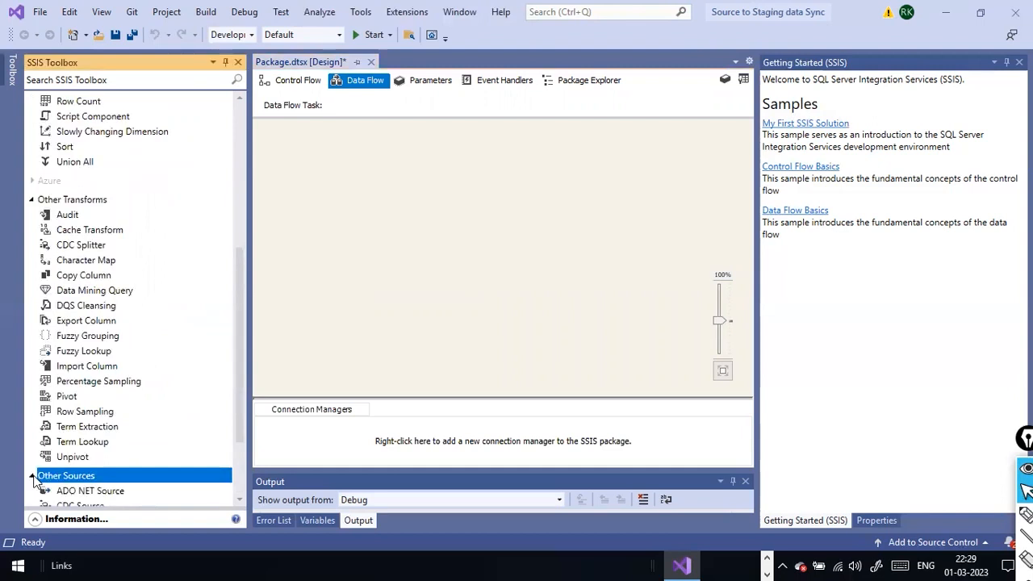
left_click(32, 495)
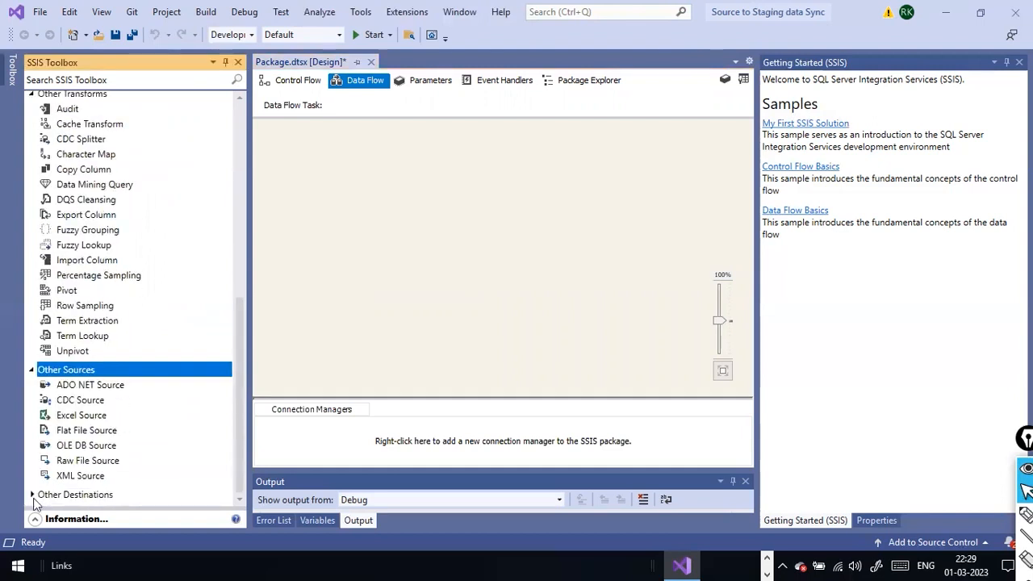
scroll(87, 413, "up", 10)
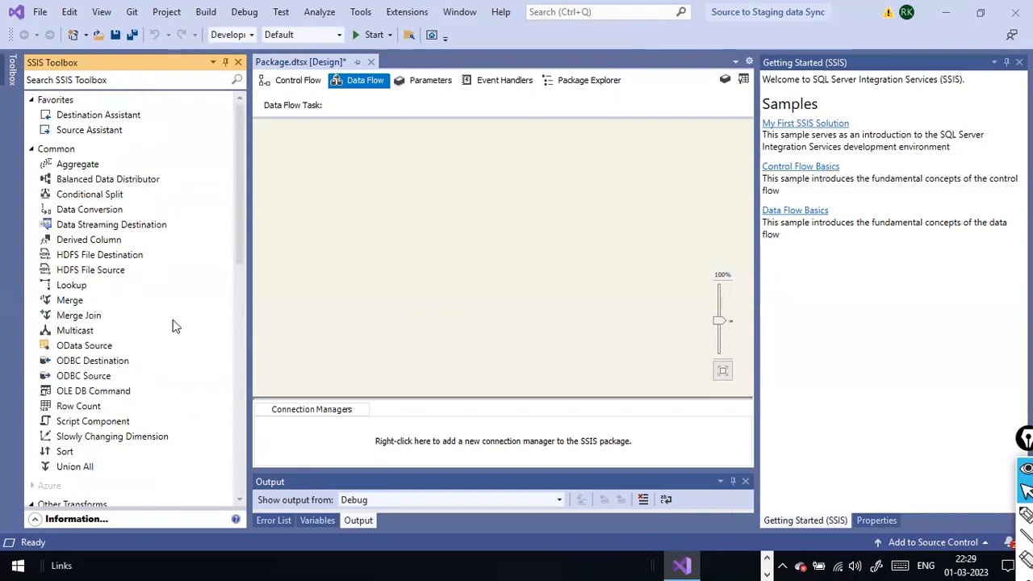
scroll(173, 326, "down", 6)
scroll(173, 326, "down", 6)
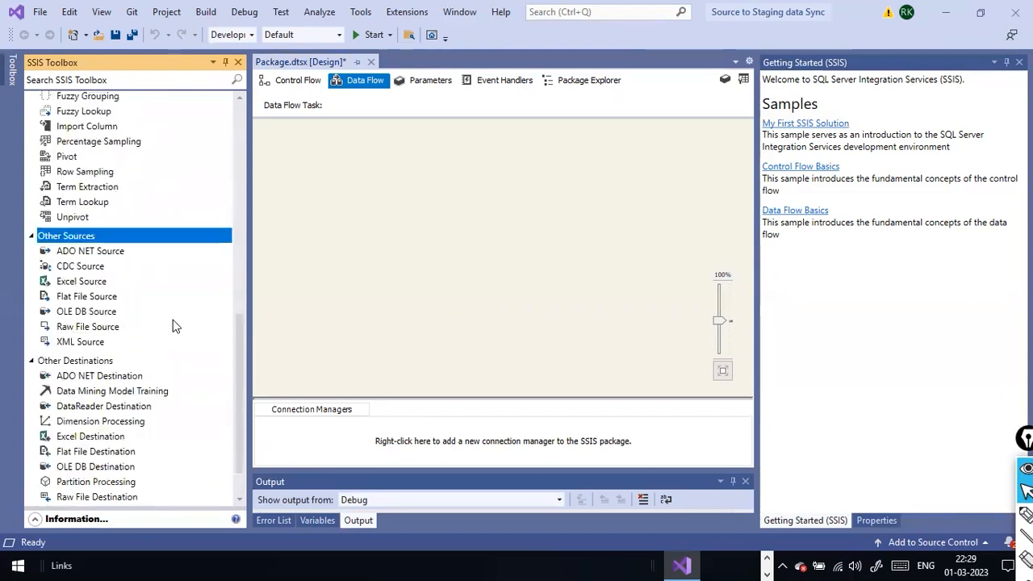
Reopen the Data Flow Task from the control flow and review its transforms, sources and destinations in the SSIS Toolbox
left_click(300, 80)
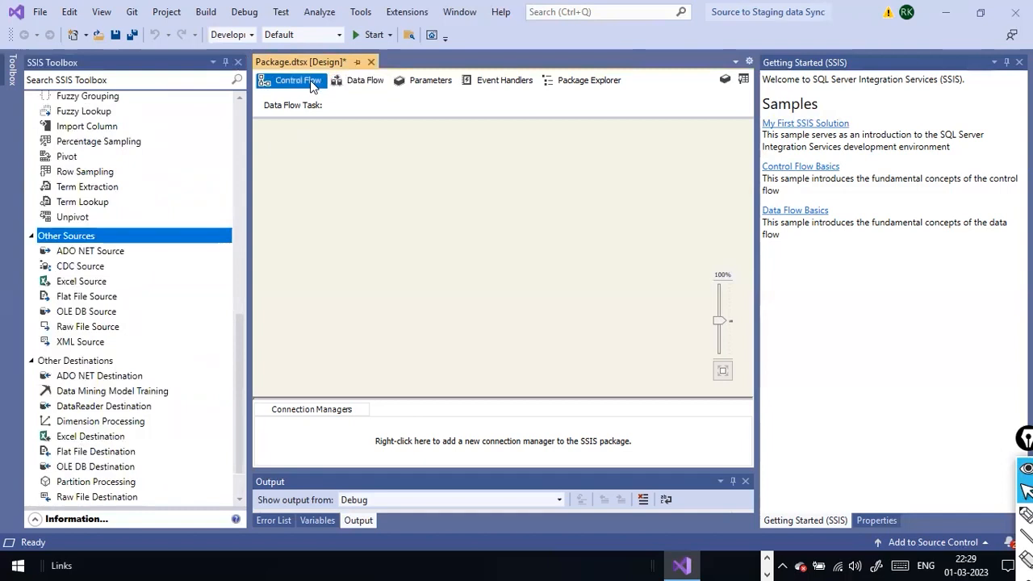
left_click(370, 80)
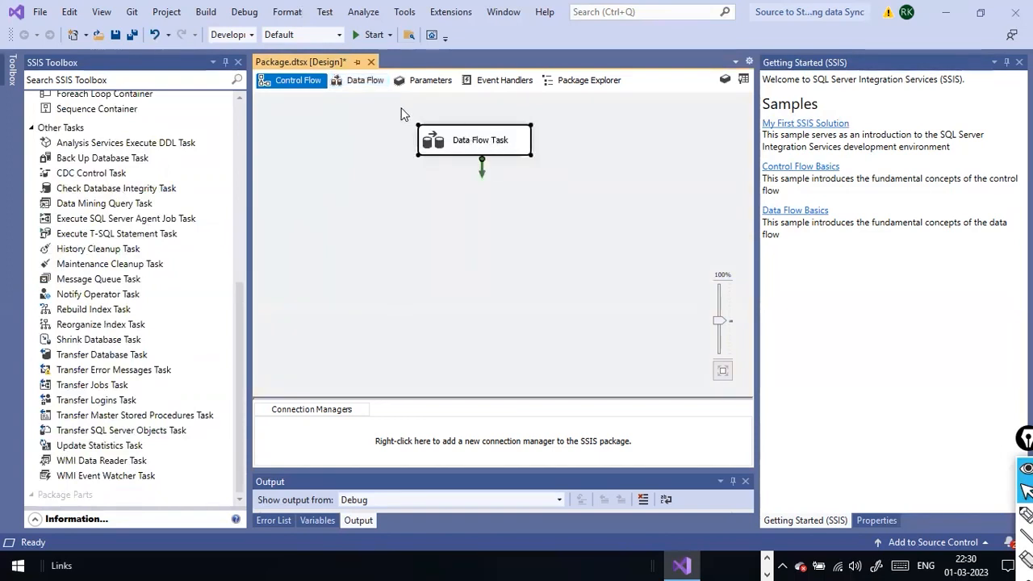
right_click(498, 150)
left_click(512, 155)
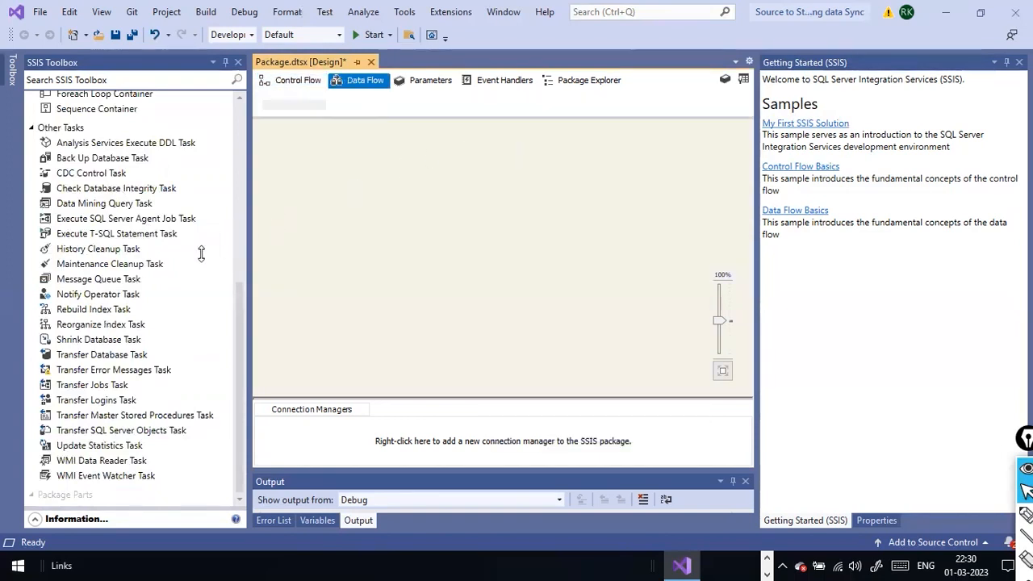
scroll(116, 289, "up", 12)
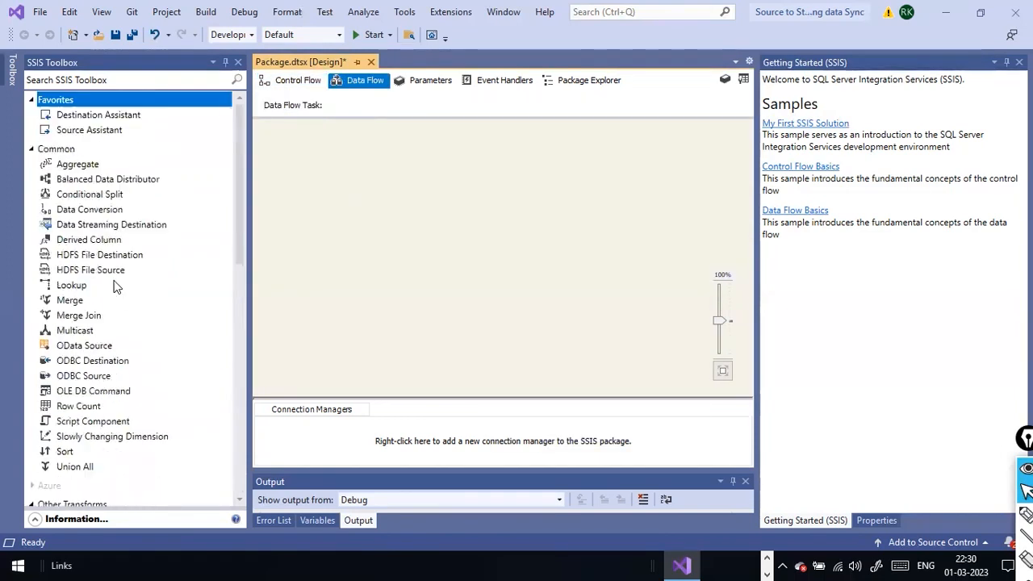
scroll(115, 288, "down", 10)
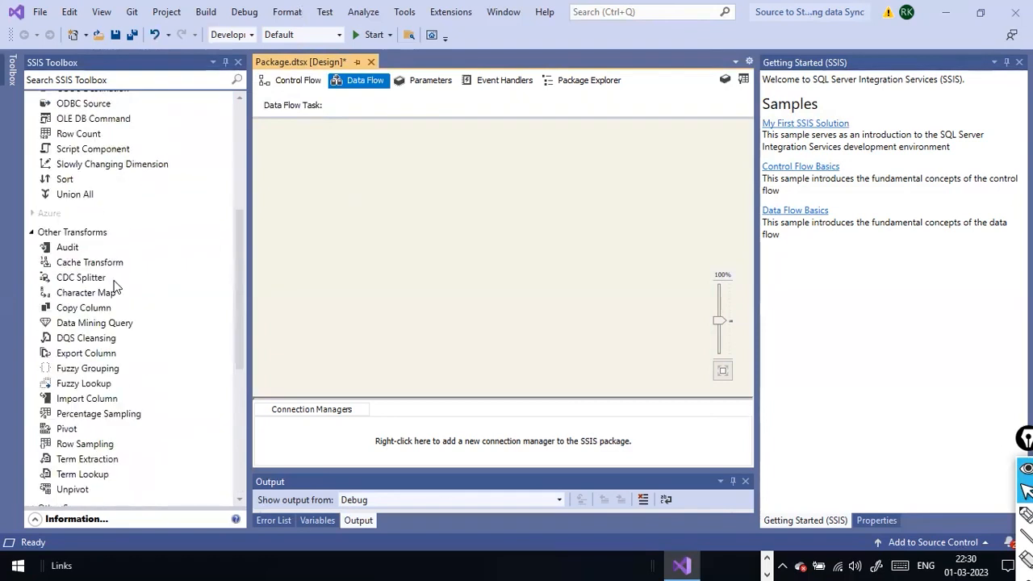
scroll(115, 287, "down", 3)
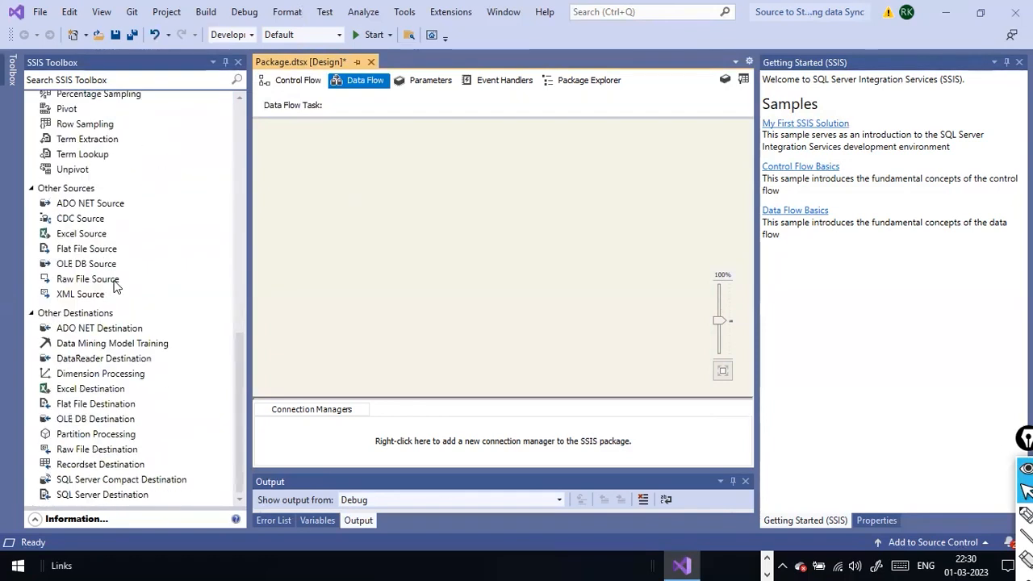
scroll(116, 287, "up", 6)
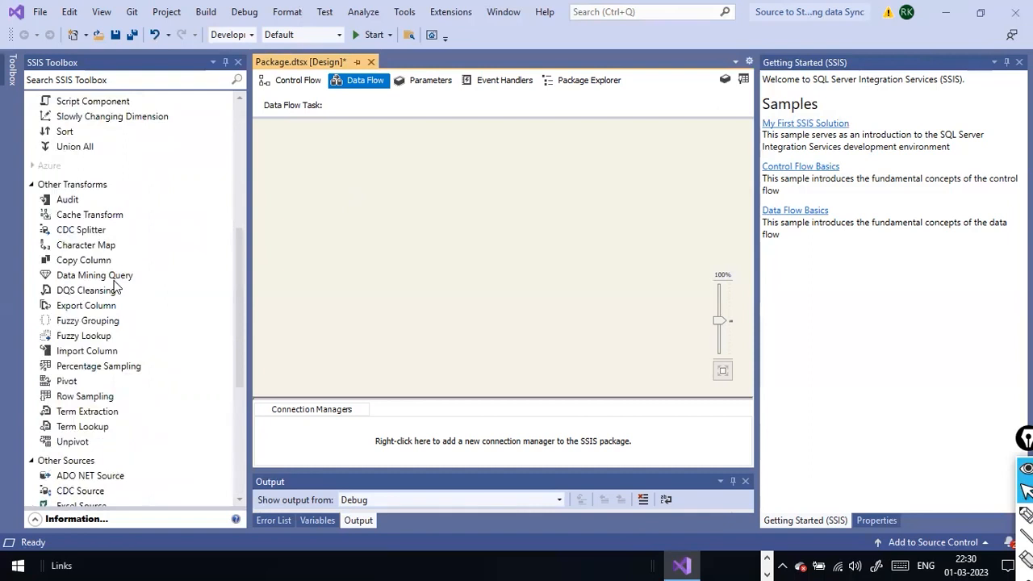
scroll(115, 287, "up", 7)
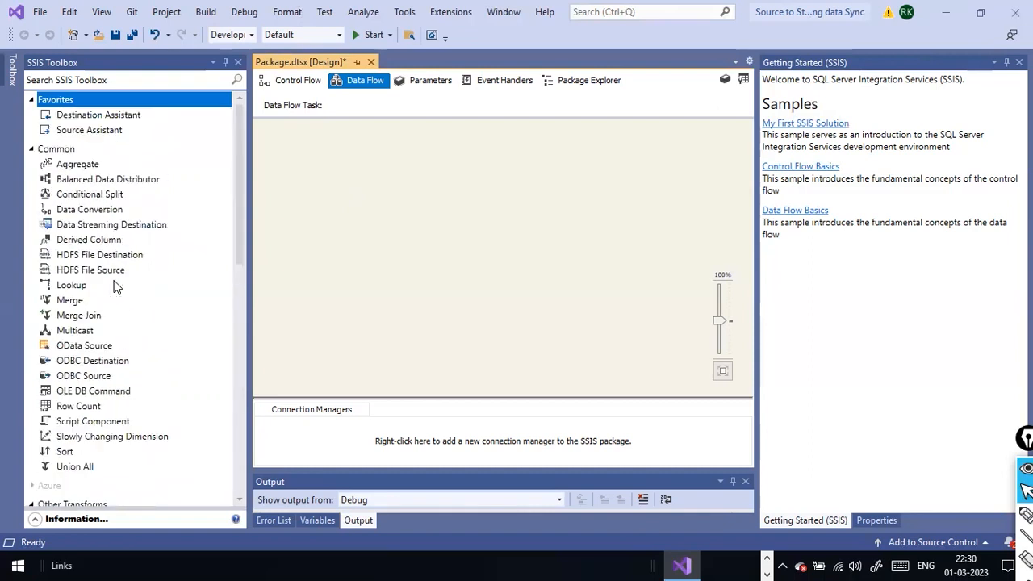
Return to the control flow and open the Data Flow Task for editing again
left_click(303, 84)
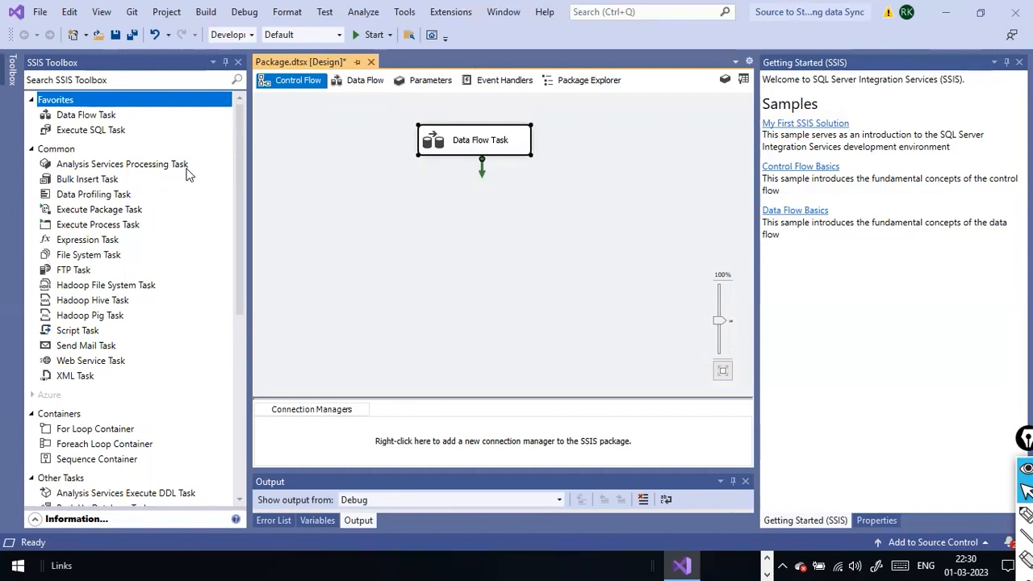
right_click(525, 155)
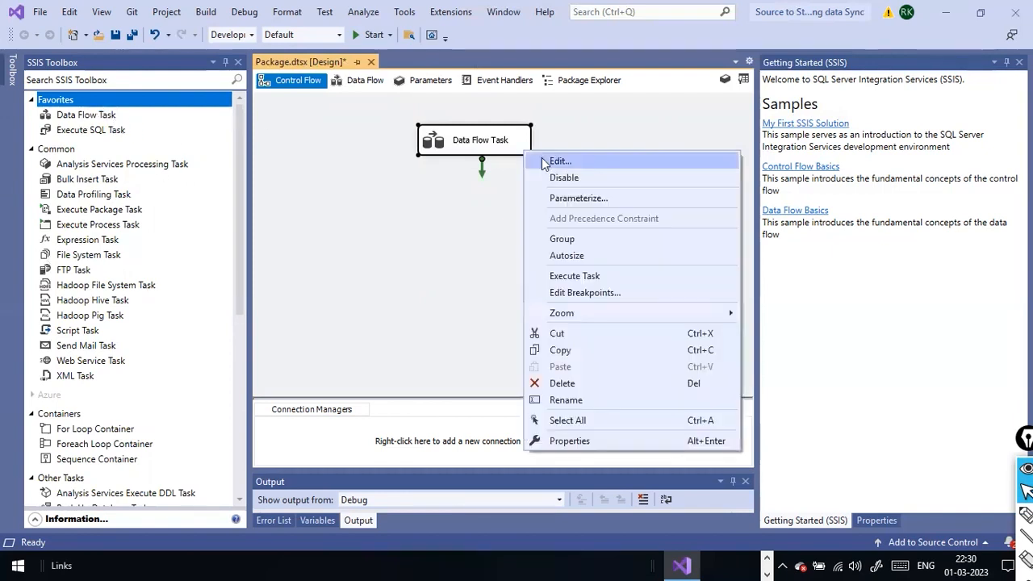
left_click(554, 161)
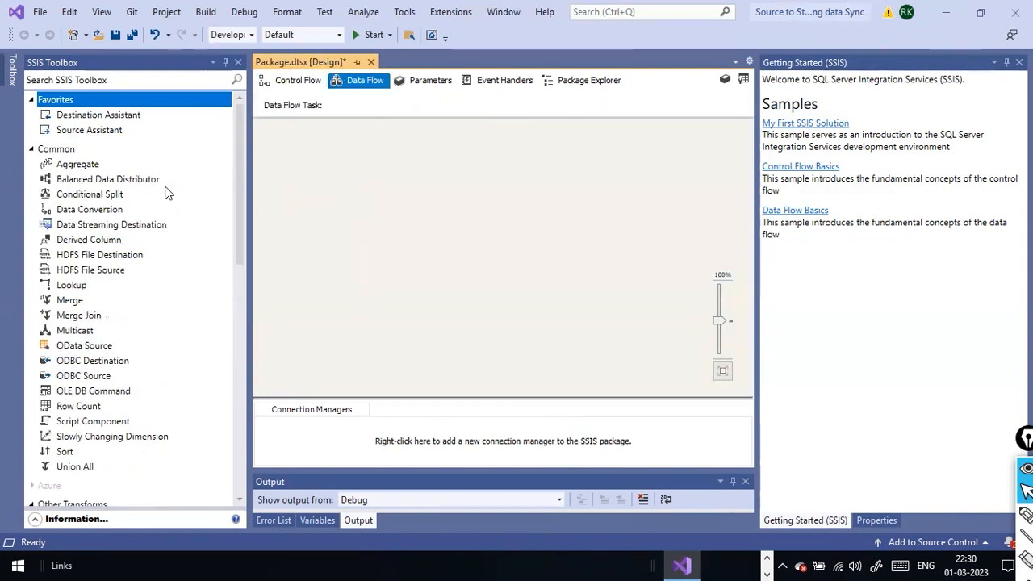
Search the SSIS Toolbox for "flat" to add a Flat File Source to the data flow, and clear the search
left_click(124, 80)
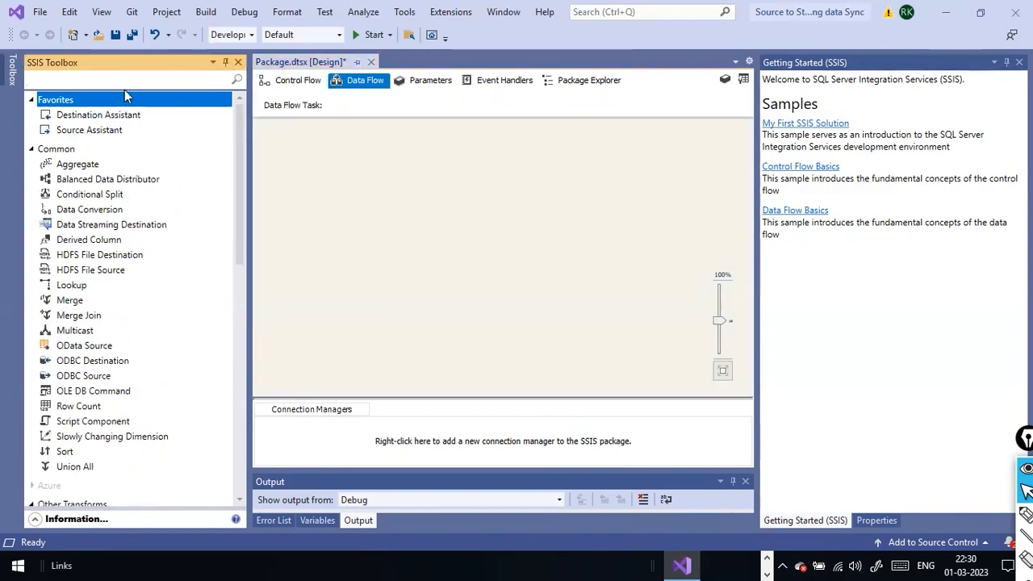
type("flat")
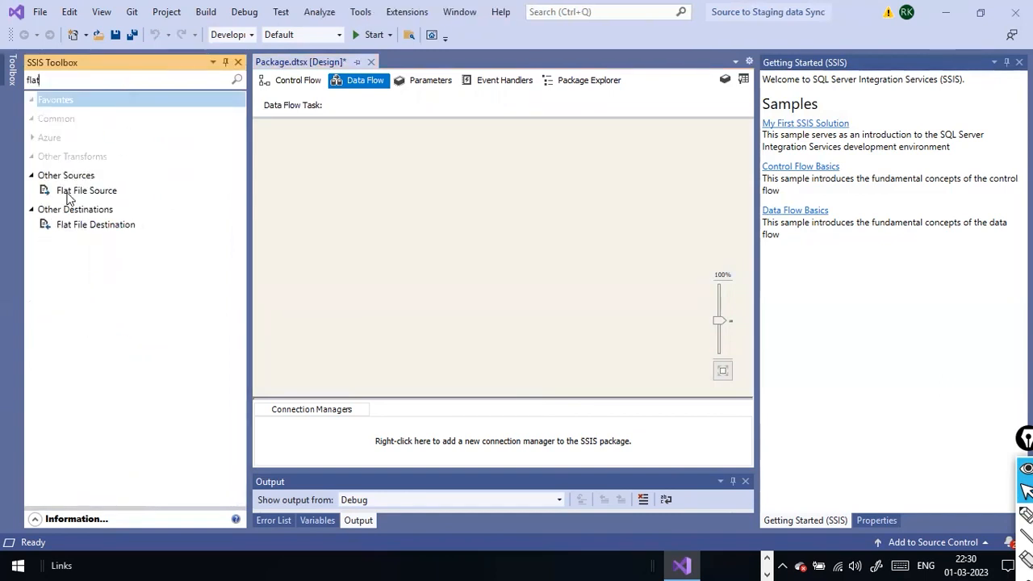
left_click_drag(71, 192, 429, 148)
left_click(347, 218)
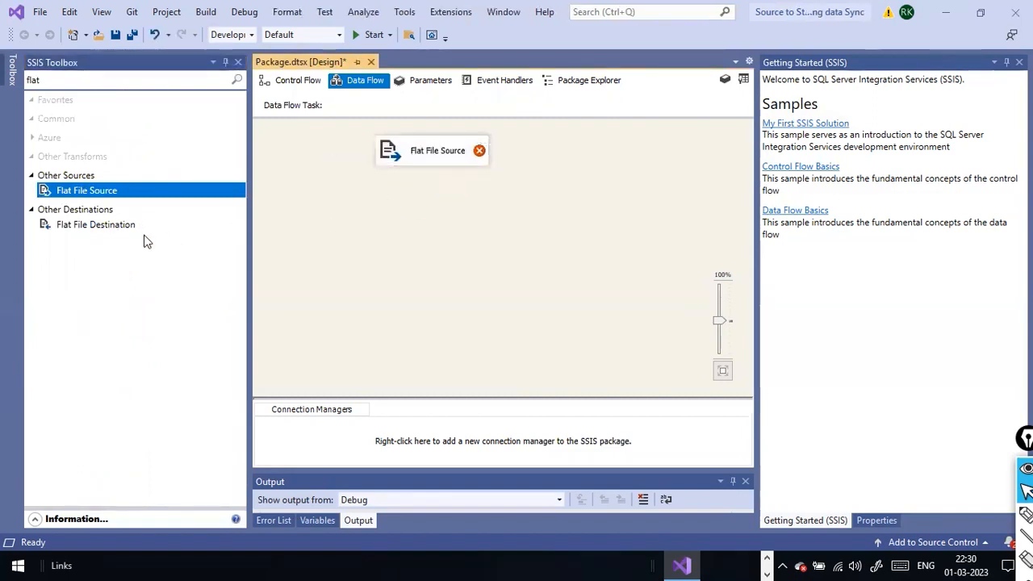
left_click(163, 81)
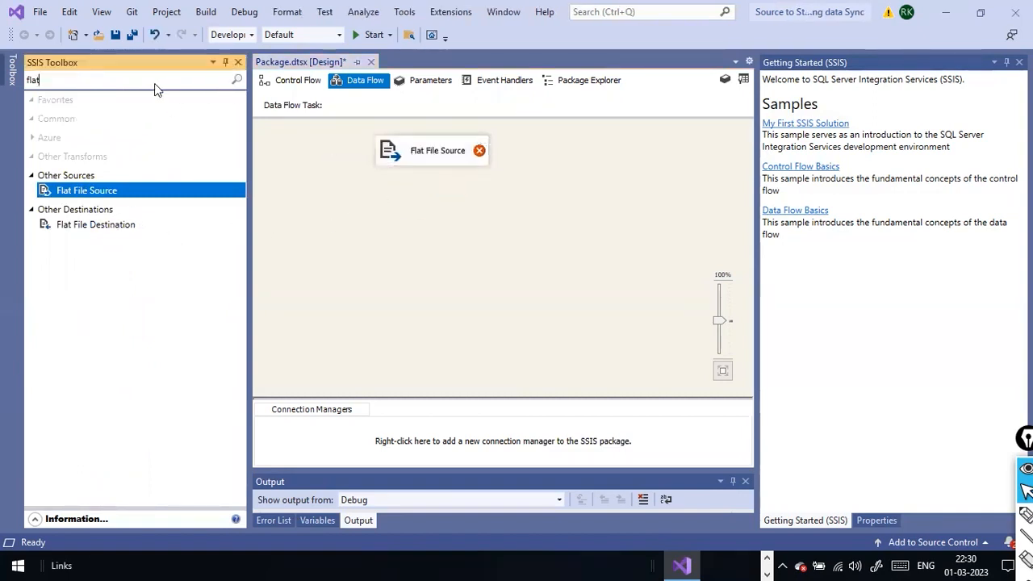
key("BackSpace")
key("BackSpace")
key("BackSpace")
key("BackSpace")
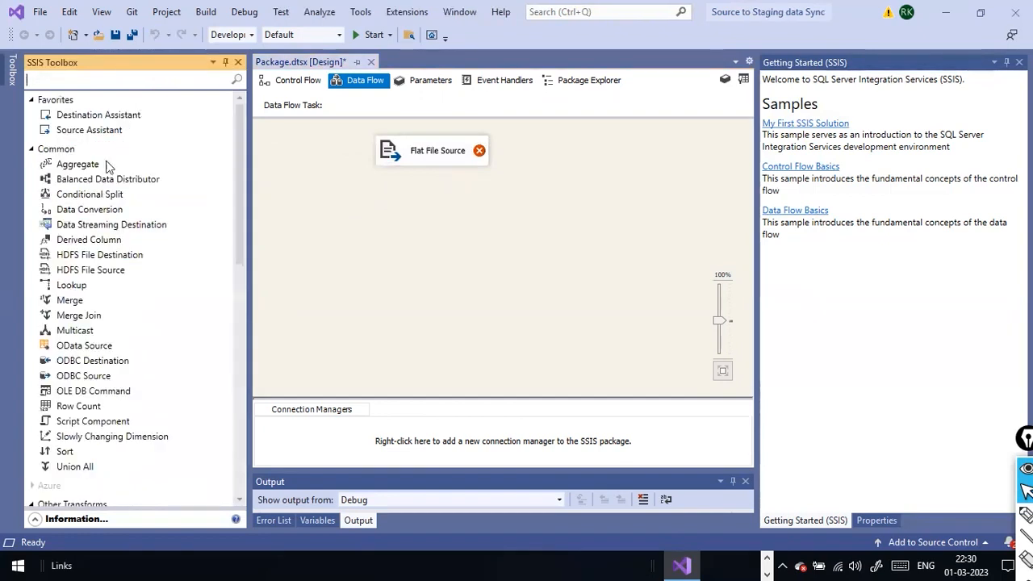
Replace the Flat File Source in the data flow with an Excel Source from Other Sources
scroll(86, 186, "down", 6)
scroll(105, 226, "down", 7)
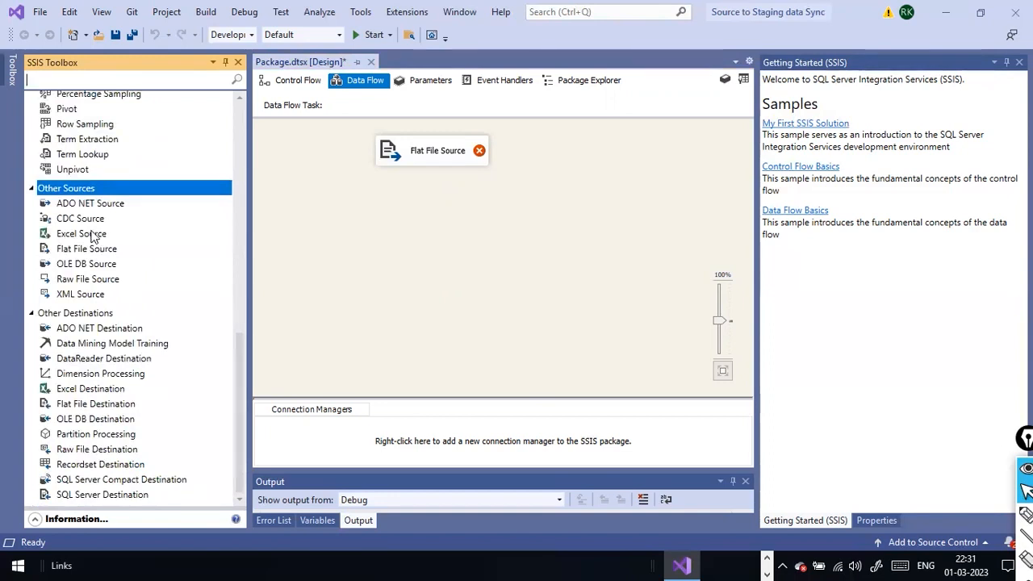
left_click(97, 235)
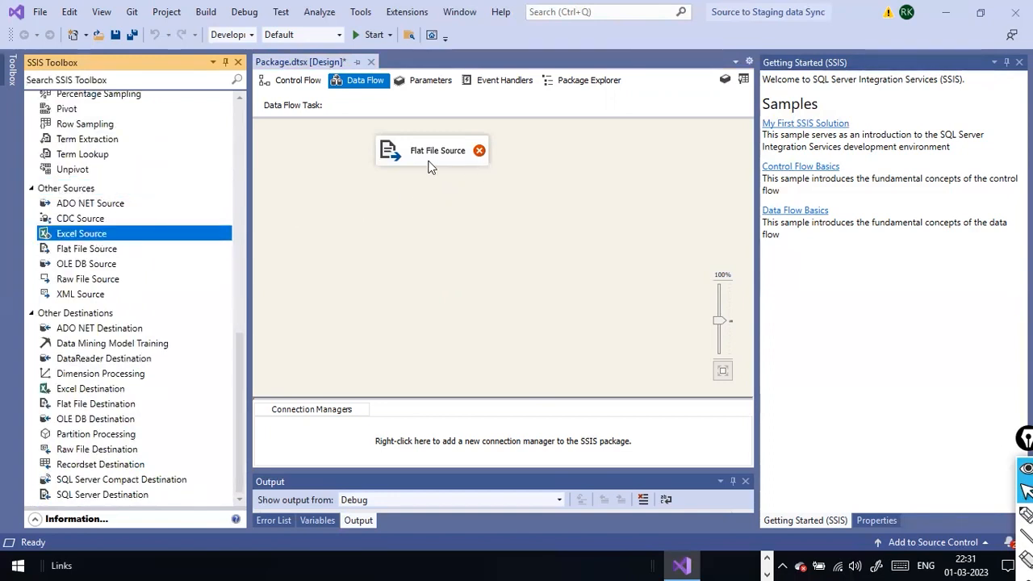
left_click(476, 152)
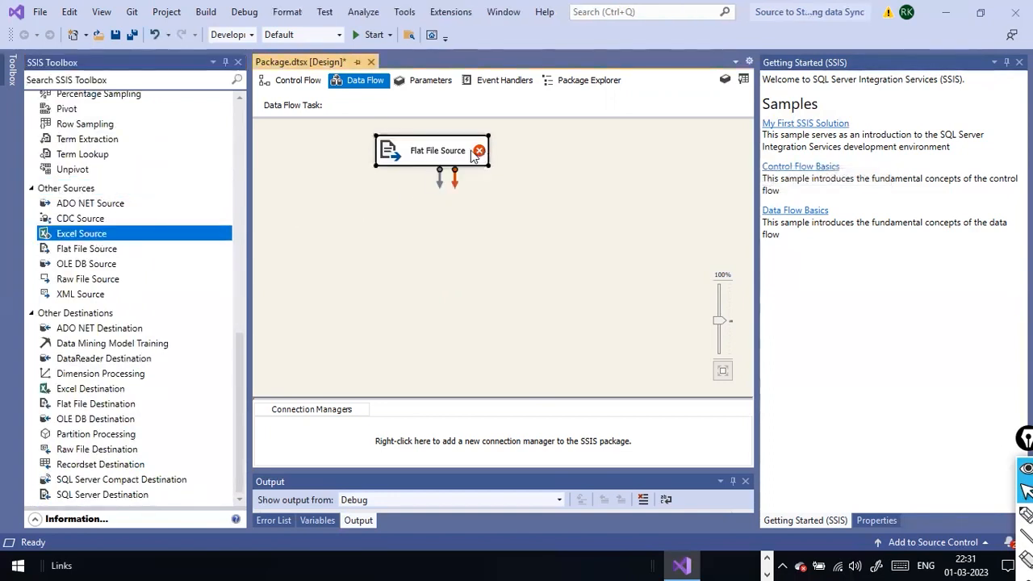
key("Delete")
left_click_drag(131, 234, 436, 141)
left_click(330, 255)
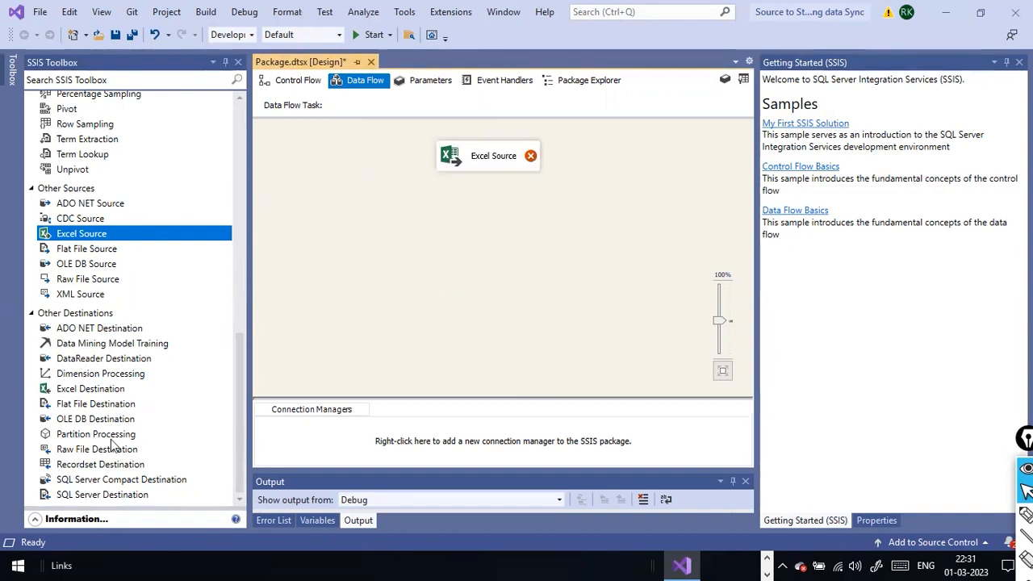
Add a SQL Server Destination below the Excel Source and roughly align the two components vertically
left_click_drag(99, 495, 449, 236)
left_click_drag(522, 252, 493, 254)
left_click_drag(484, 160, 477, 166)
left_click(599, 205)
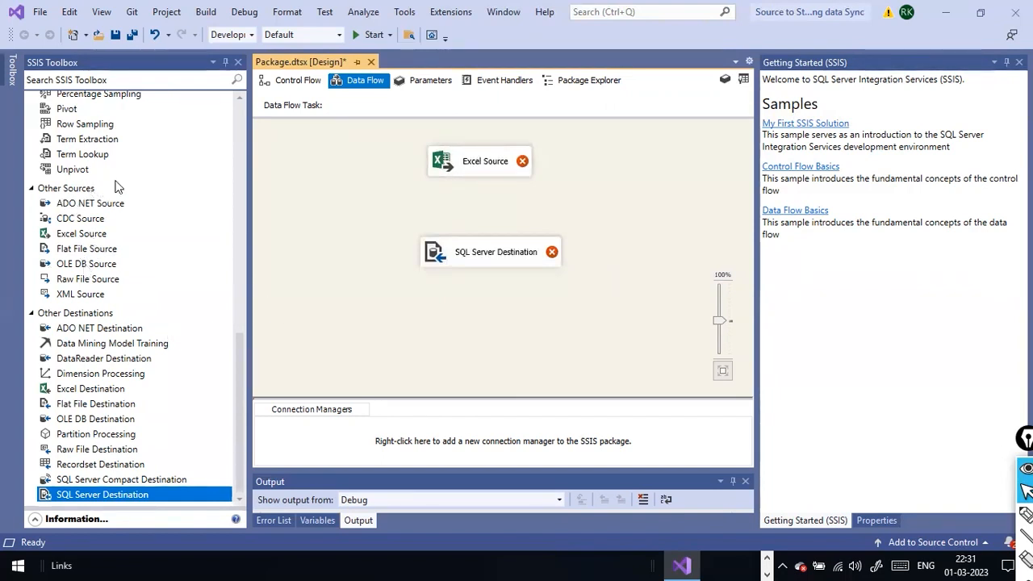
Browse the transformations, sources and destinations available for the data flow in the SSIS Toolbox
scroll(147, 280, "up", 6)
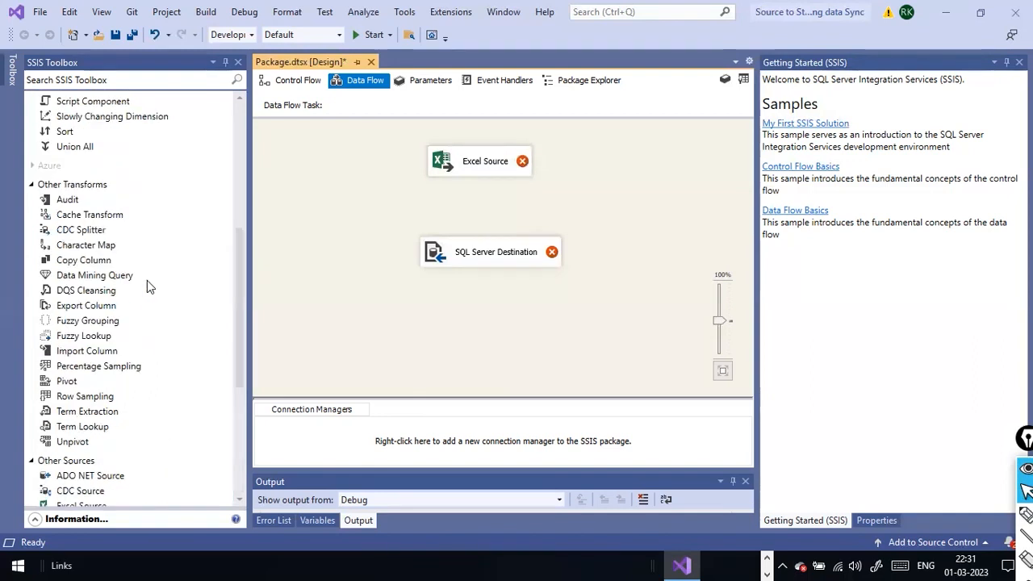
scroll(147, 280, "up", 2)
scroll(147, 280, "down", 4)
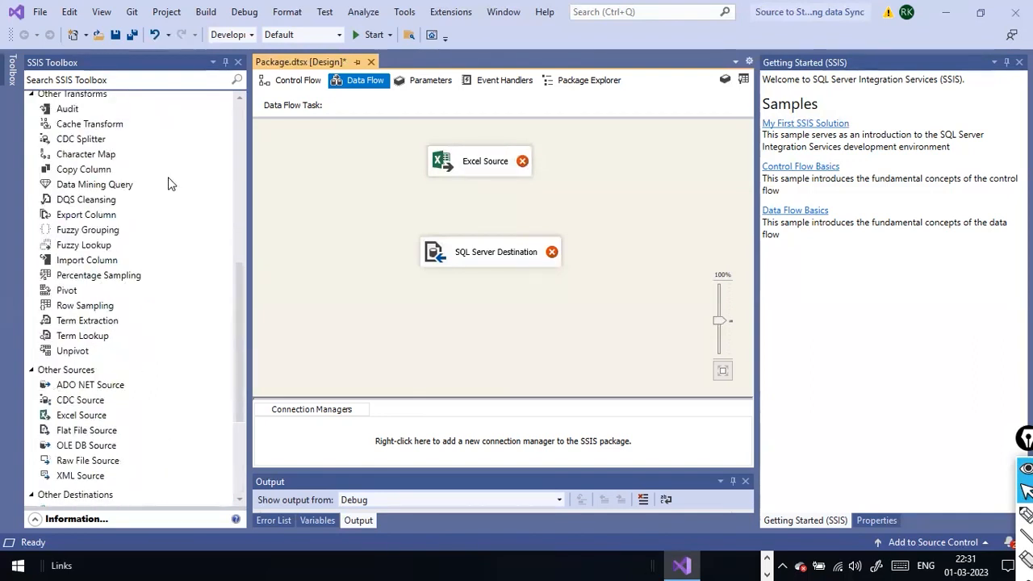
scroll(134, 185, "up", 2)
scroll(120, 194, "up", 6)
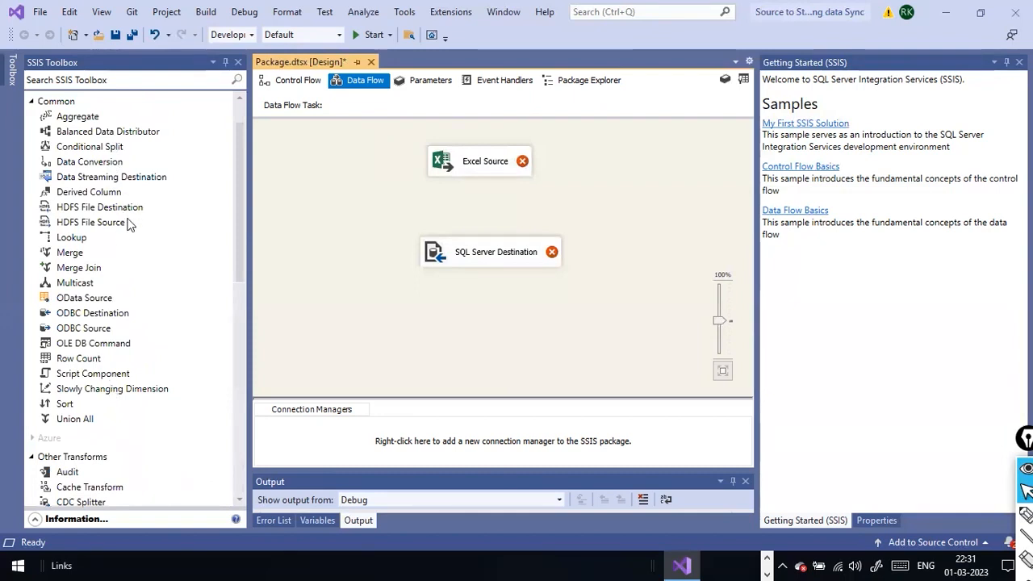
scroll(129, 252, "down", 8)
scroll(101, 229, "up", 2)
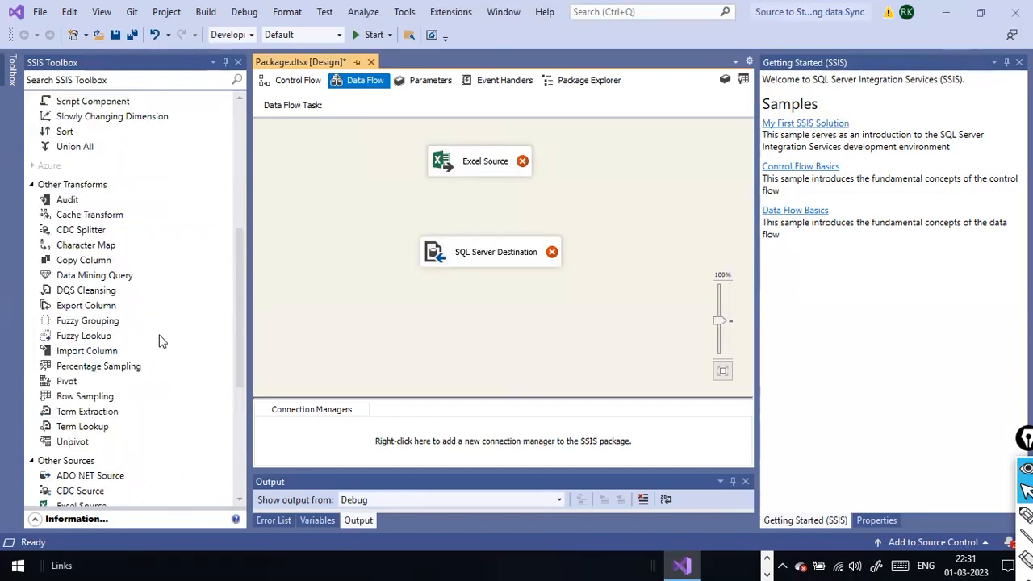
scroll(131, 295, "up", 7)
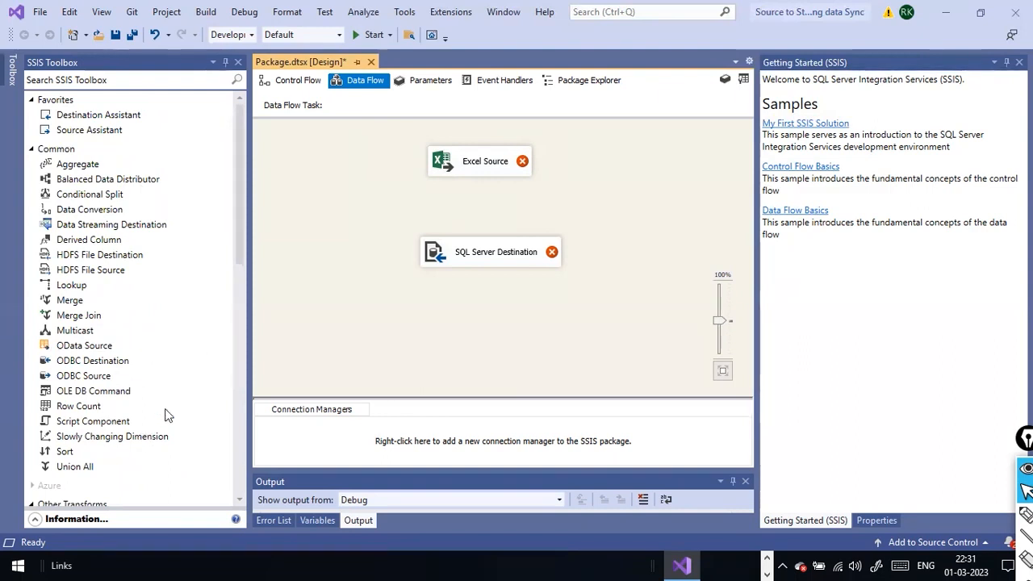
Connect the Excel Source's regular data output to the SQL Server Destination
left_click(468, 165)
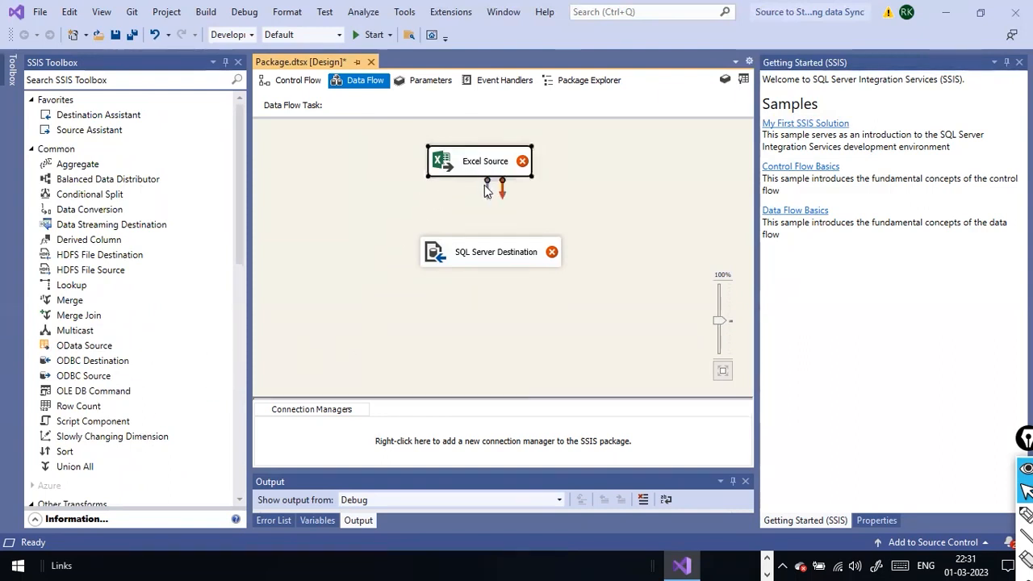
left_click_drag(480, 239, 479, 239)
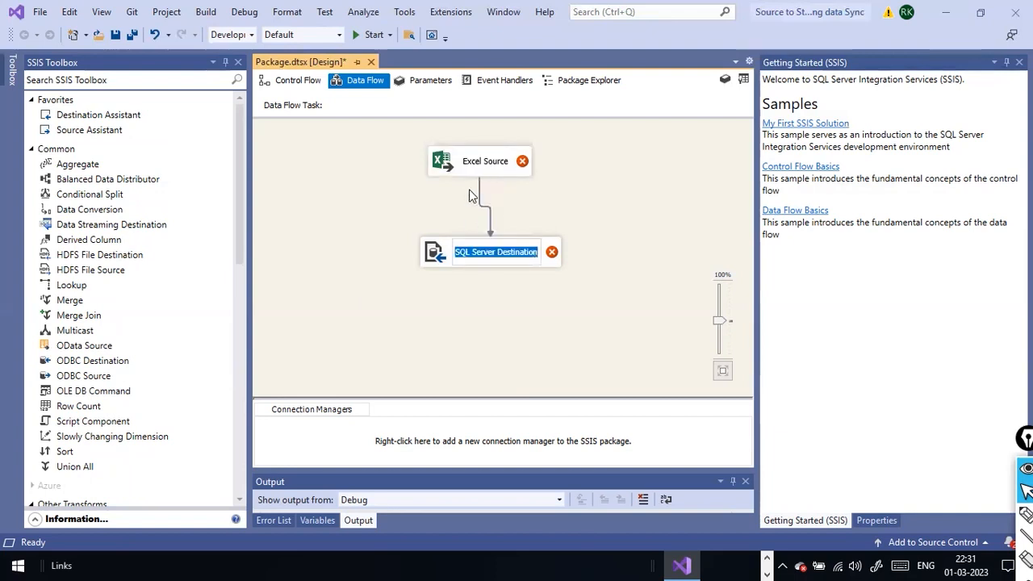
left_click(486, 275)
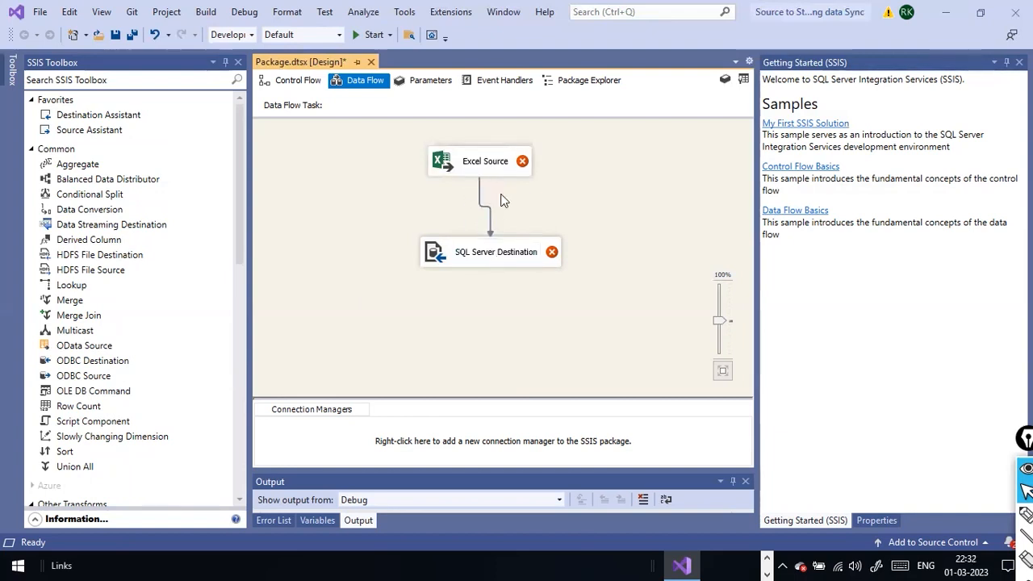
Edit the Excel Source and create a new Excel connection to D:\dat1\expenses.xlsx with the first row as column names
right_click(486, 164)
left_click(517, 173)
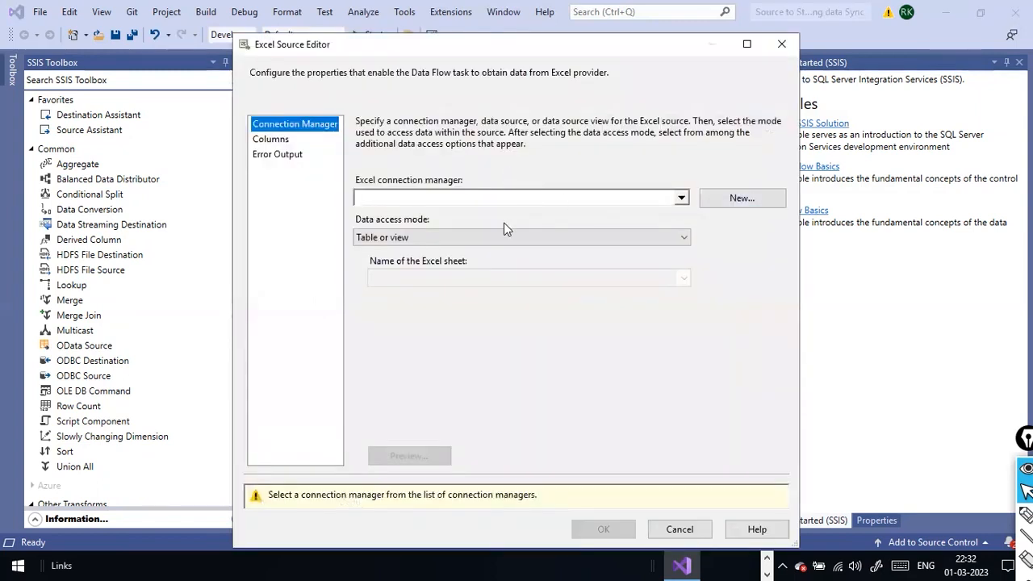
left_click(710, 198)
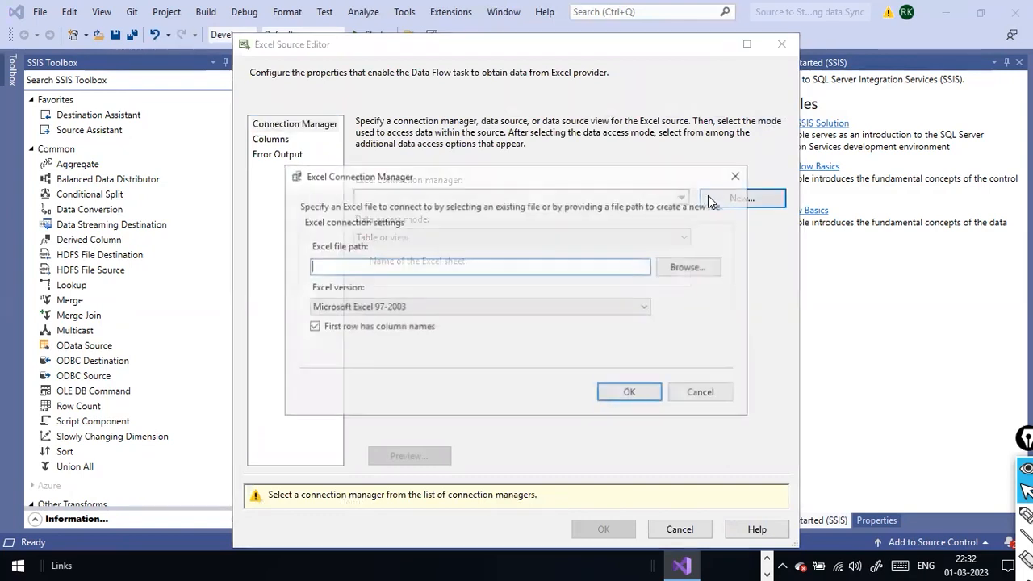
left_click(669, 267)
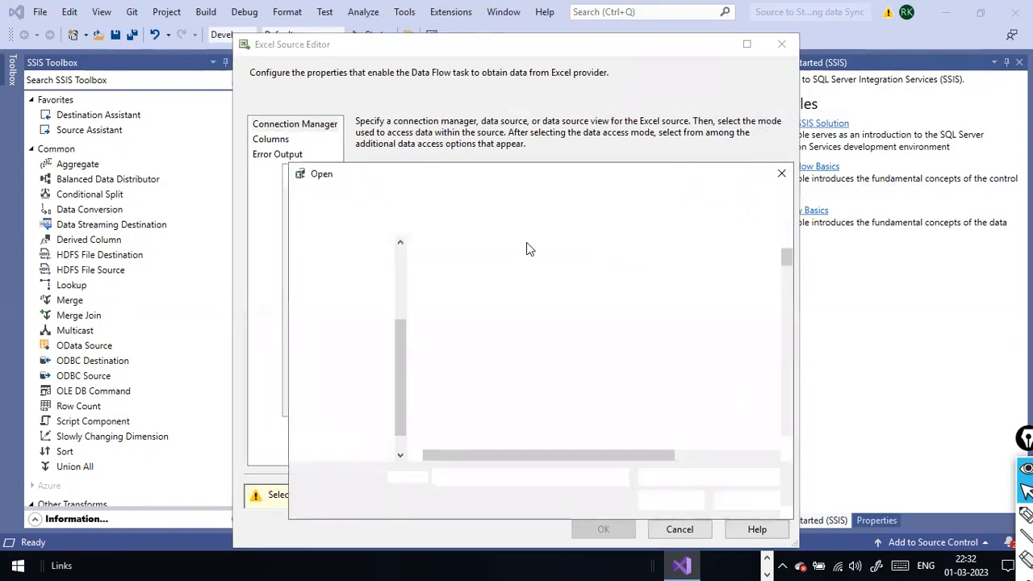
left_click(474, 301)
key("e")
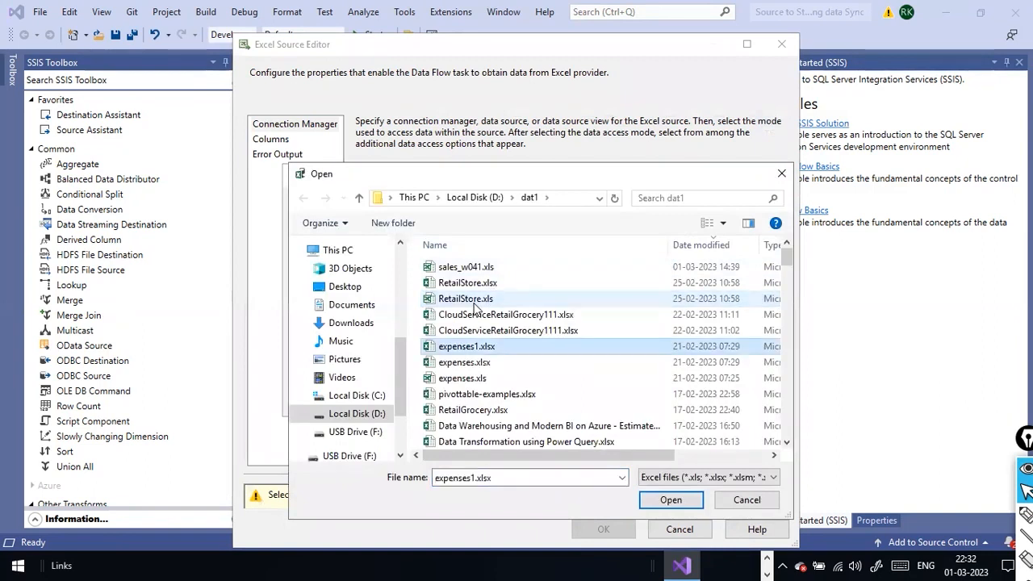
left_click(479, 364)
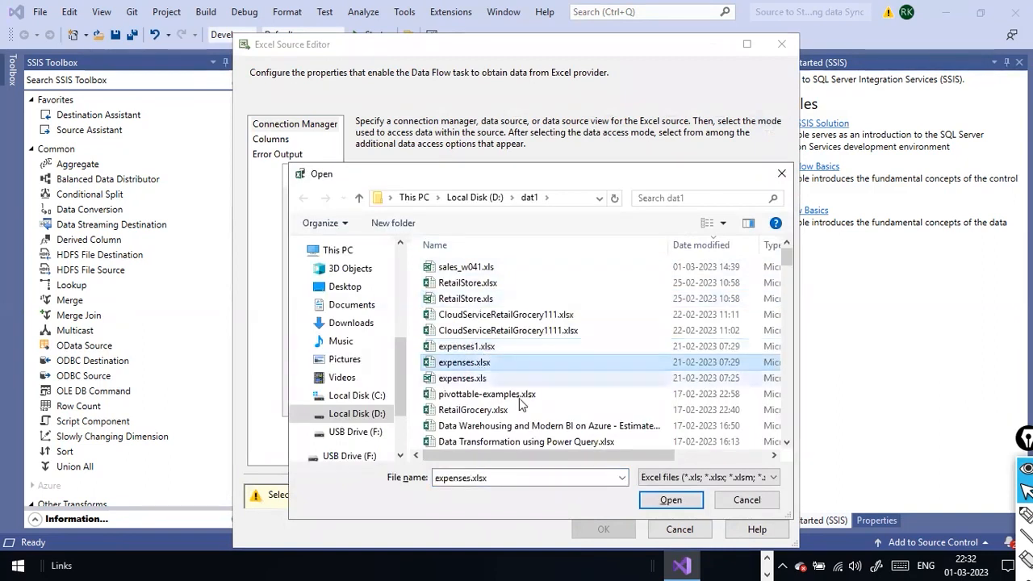
left_click(669, 501)
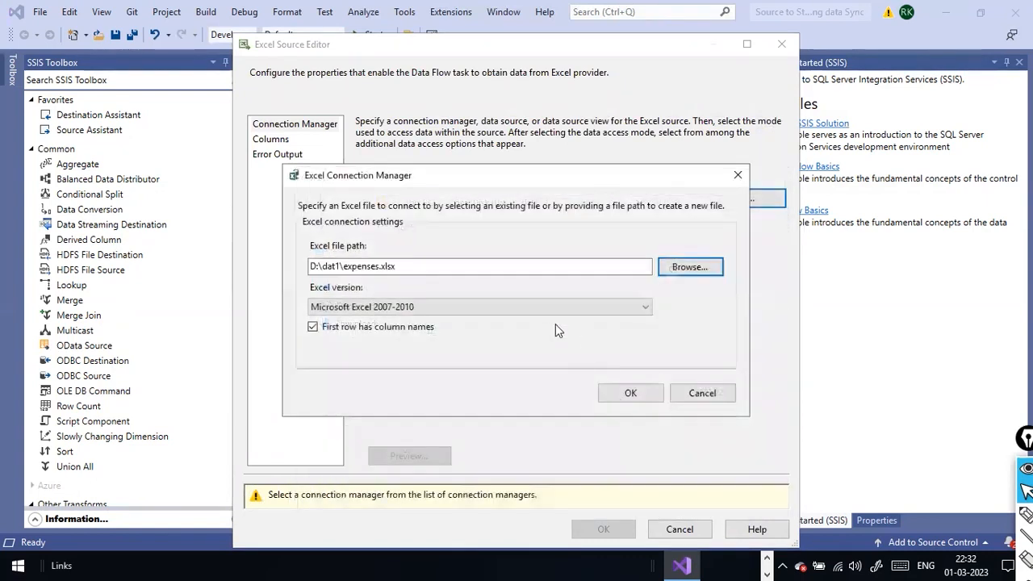
left_click(629, 393)
Try to list the Excel sheets available through the expenses.xlsx connection
left_click(687, 280)
left_click(683, 280)
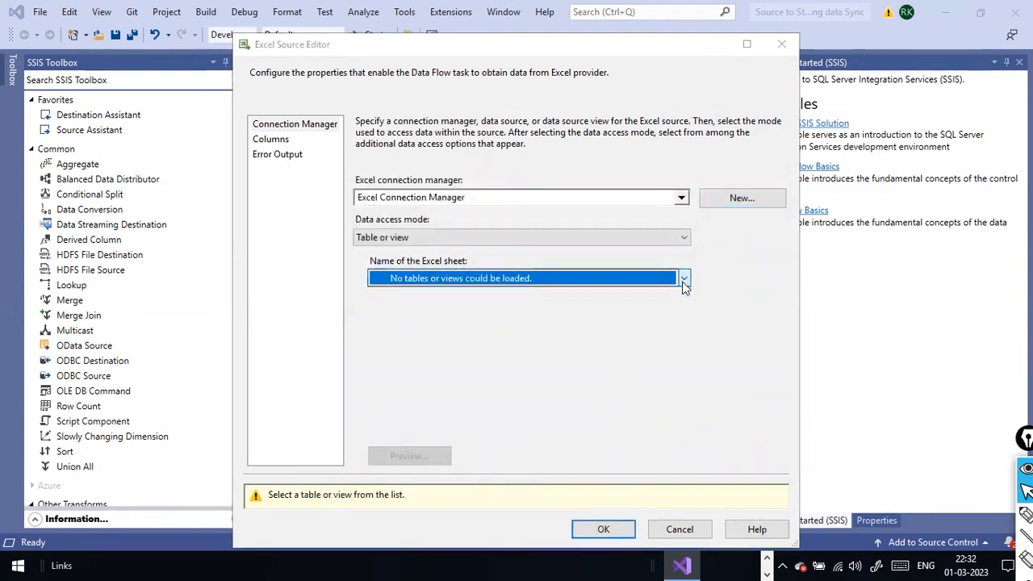
left_click(734, 323)
left_click(685, 280)
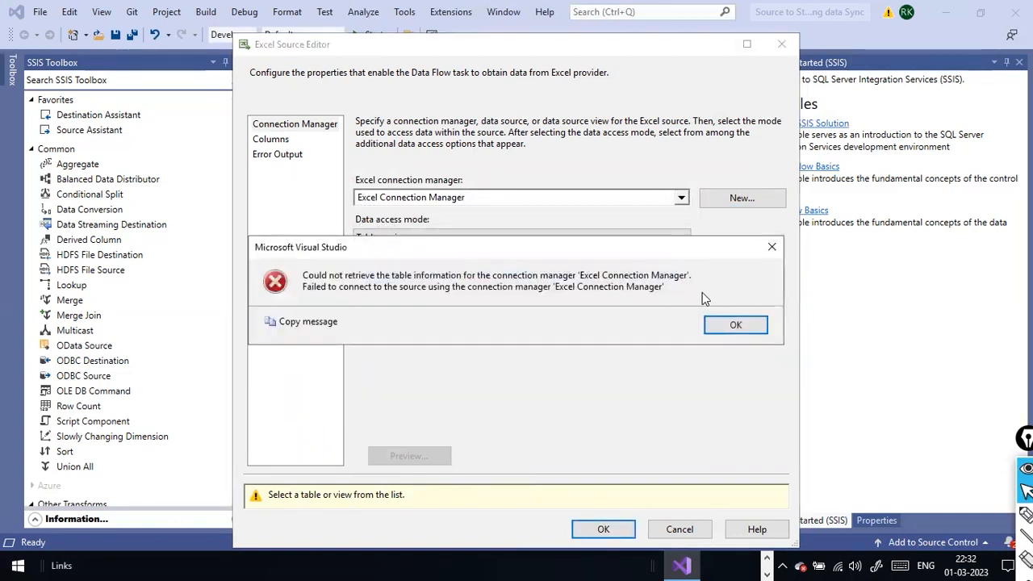
left_click(735, 324)
Set the data access mode to Table name or view name variable and check the available Excel connection managers
left_click(684, 239)
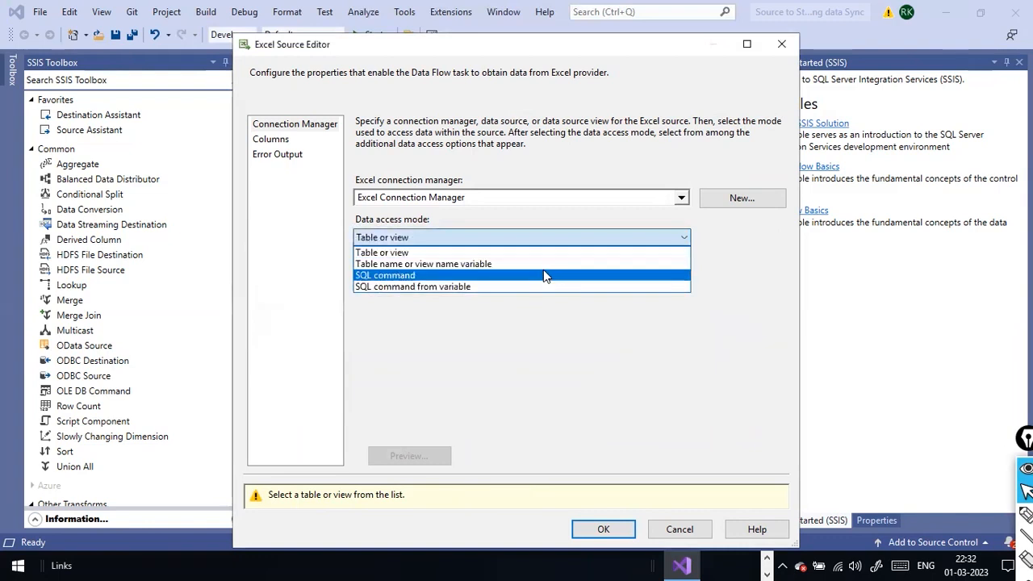
left_click(549, 264)
left_click(559, 281)
left_click(576, 261)
left_click(683, 198)
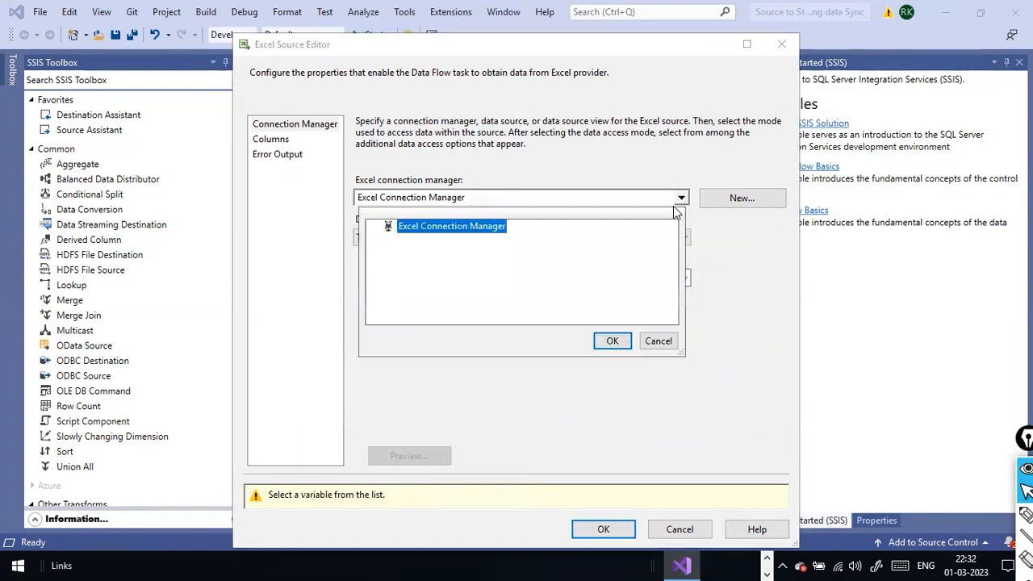
left_click(658, 341)
Create another Excel connection for the source, pointing to the expenses.xls file in D:\dat1
left_click(743, 198)
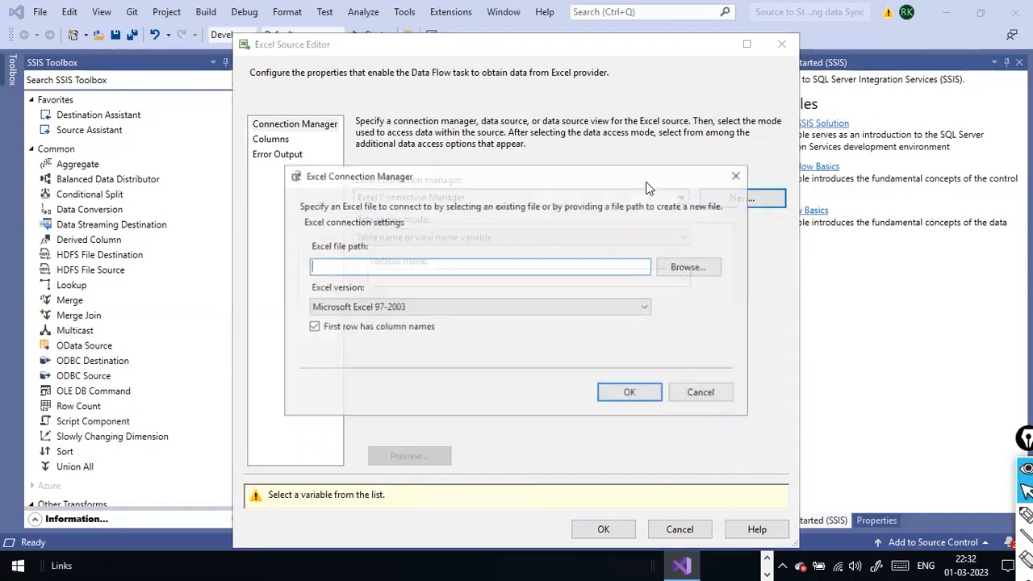
left_click(676, 271)
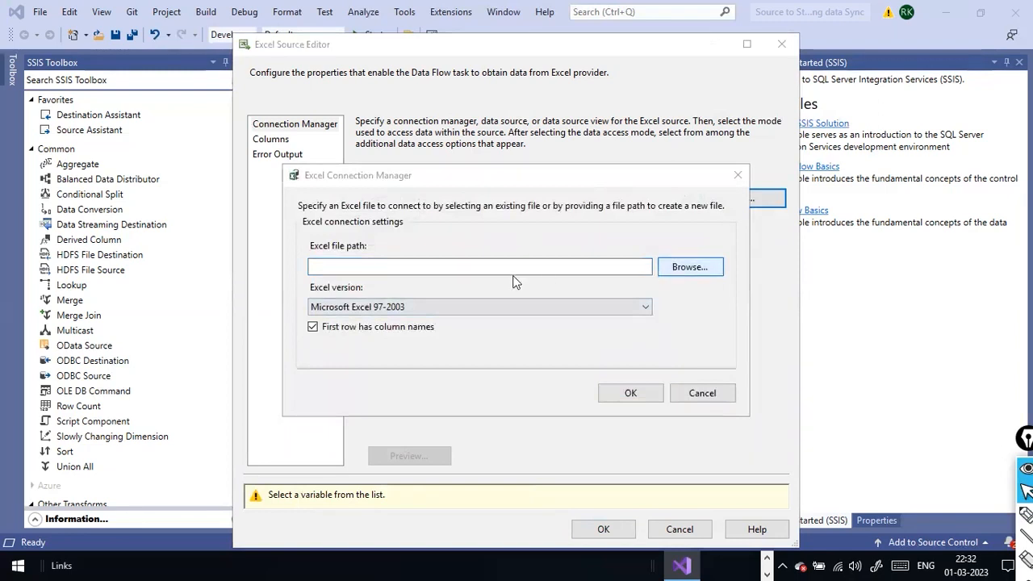
left_click(464, 378)
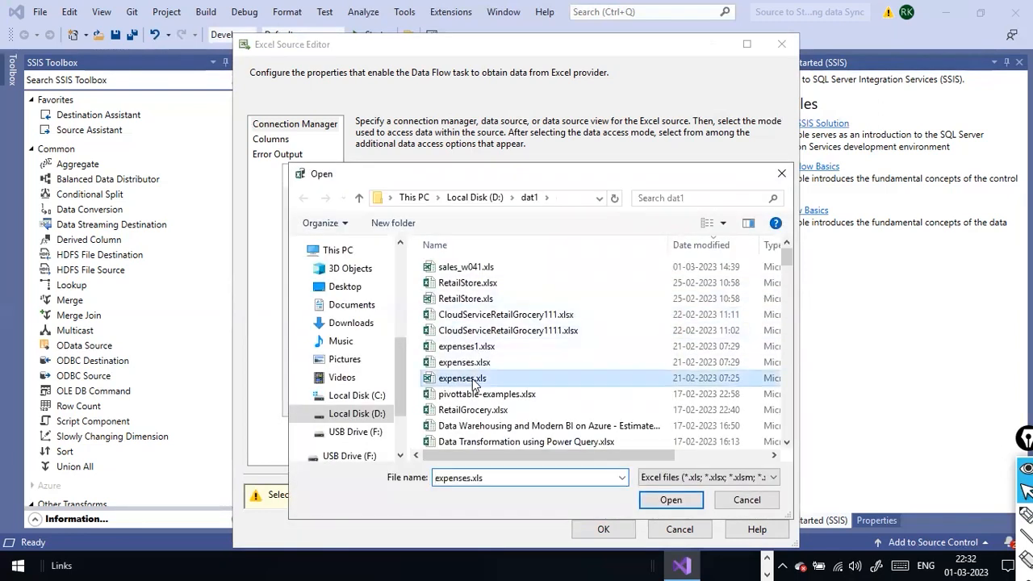
left_click(651, 501)
left_click(631, 392)
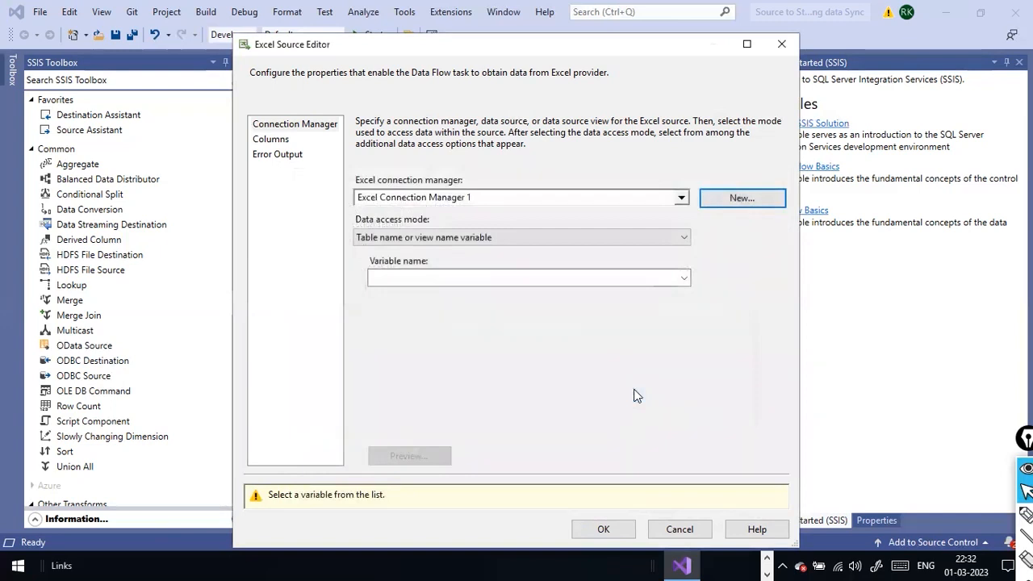
Set the data access mode to Table or view and preview the data of the YearlyExpenses$ sheet
left_click(681, 238)
left_click(612, 251)
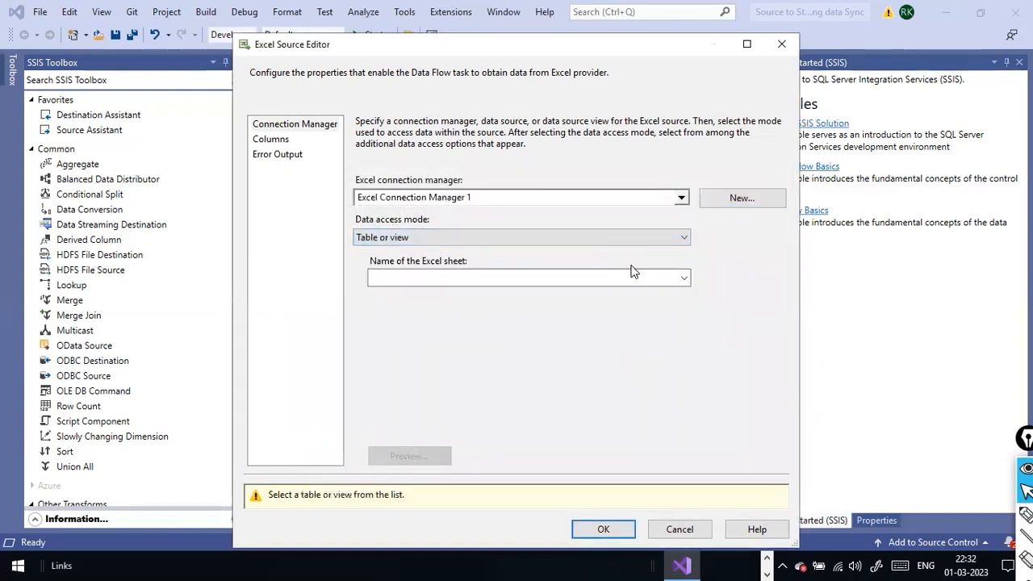
left_click(684, 277)
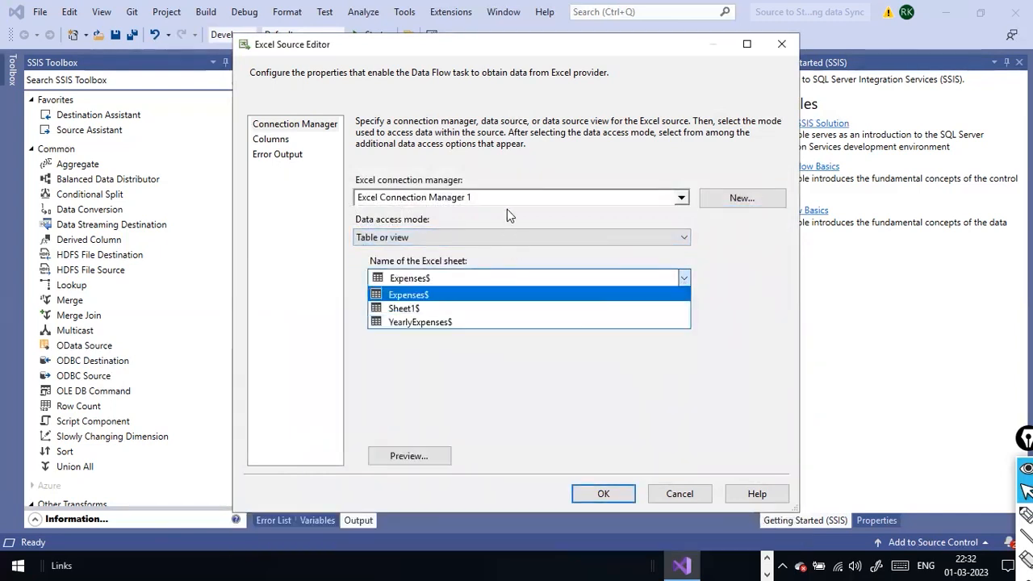
left_click(443, 321)
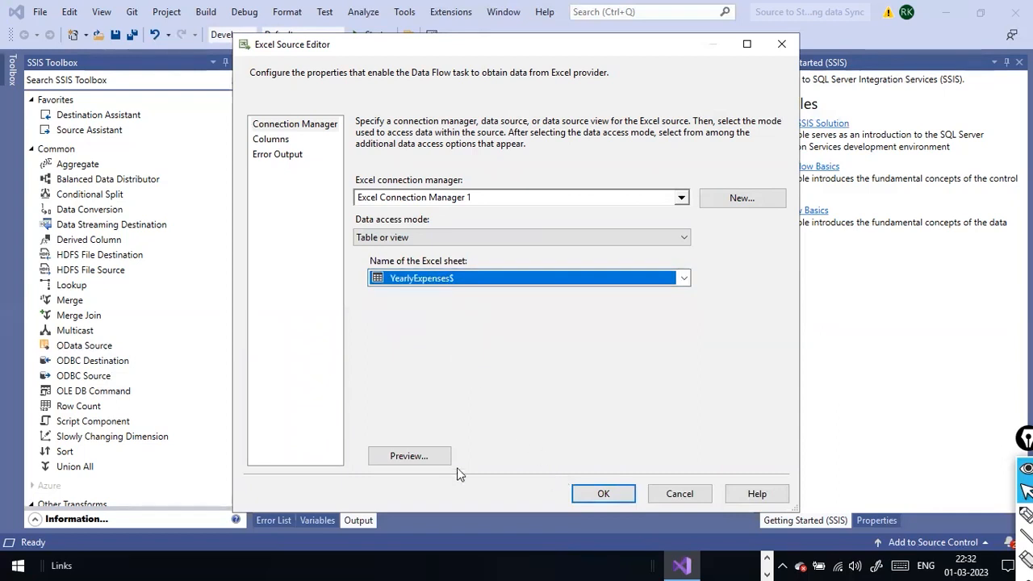
left_click(394, 462)
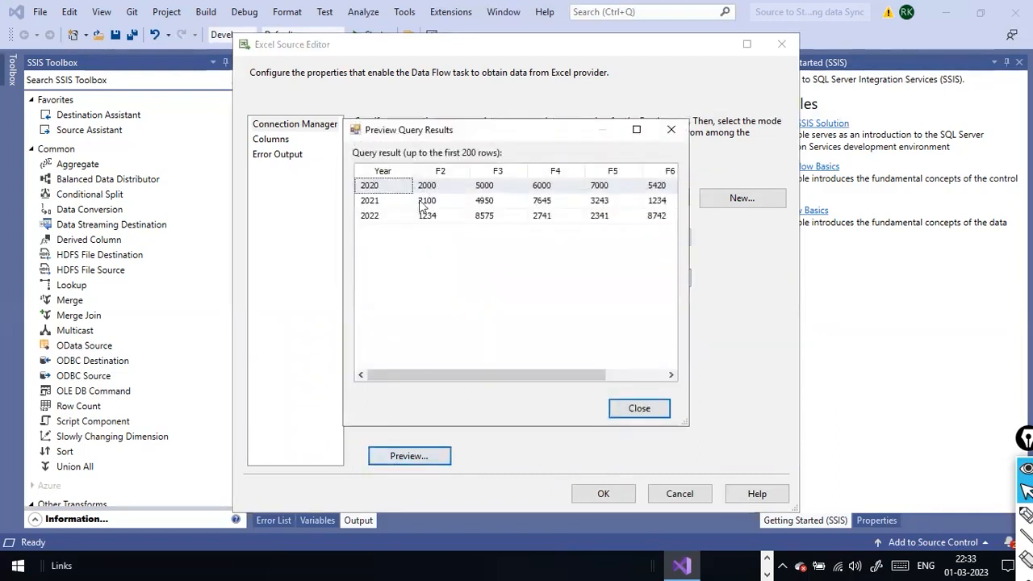
left_click(638, 409)
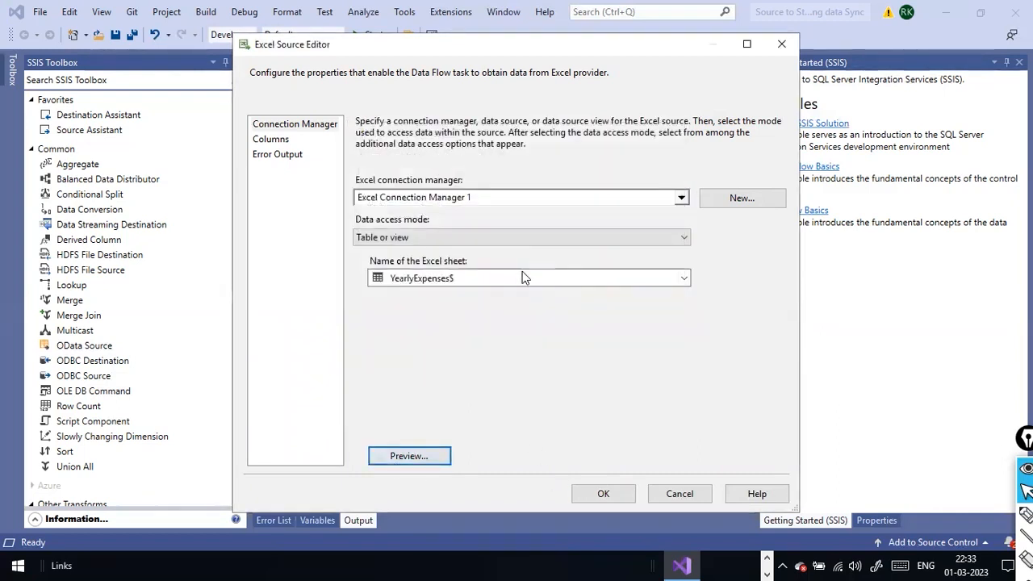
Choose the Expenses$ sheet for the Excel Source, previewing its rows, and accept the source configuration
left_click(517, 278)
left_click(473, 296)
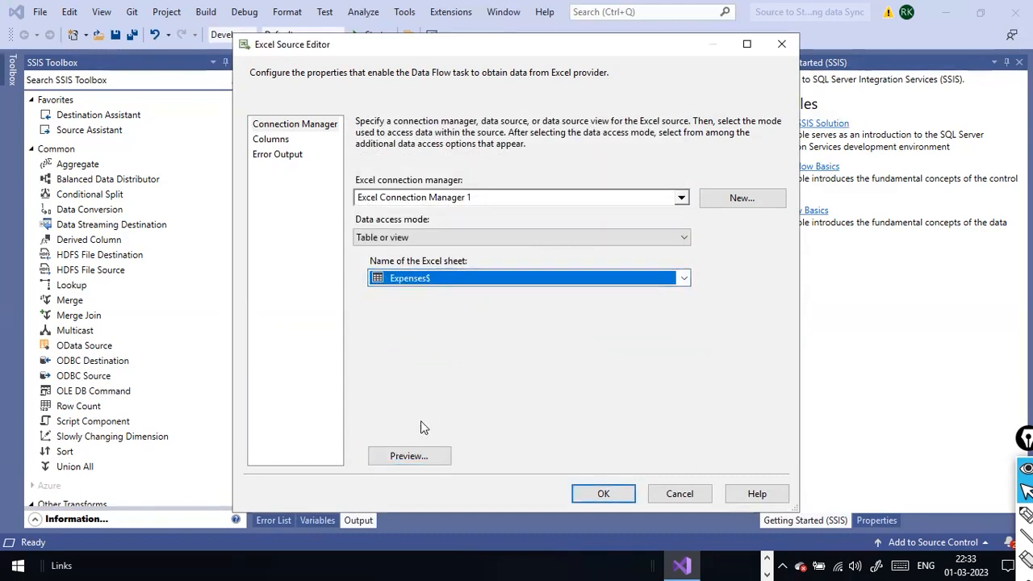
left_click(419, 457)
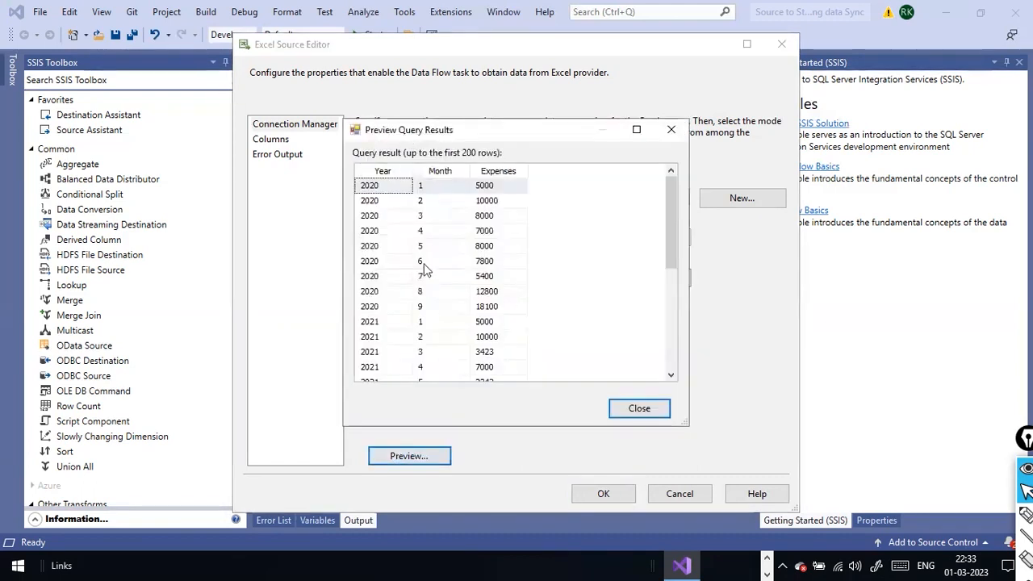
left_click(659, 407)
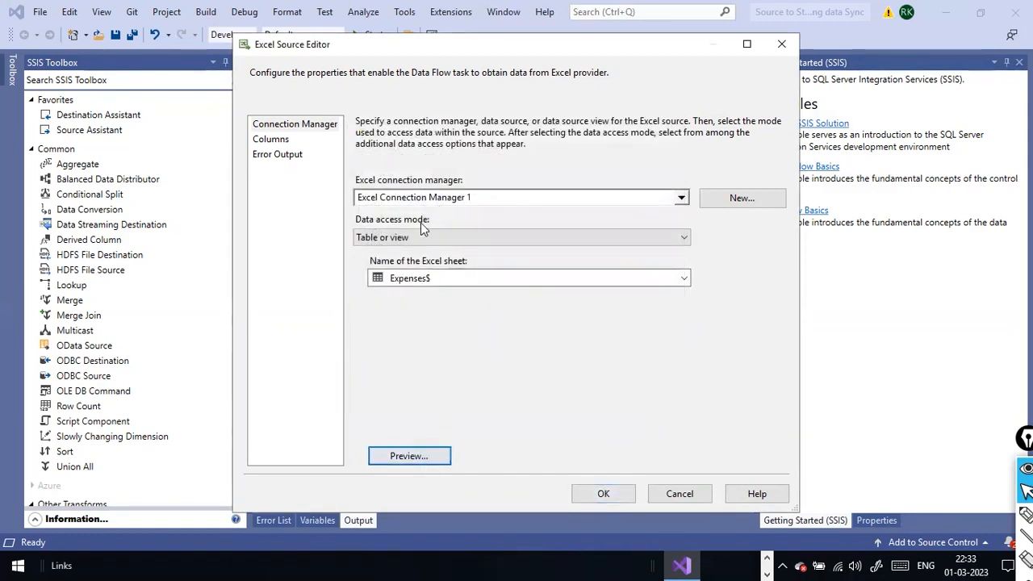
left_click(444, 278)
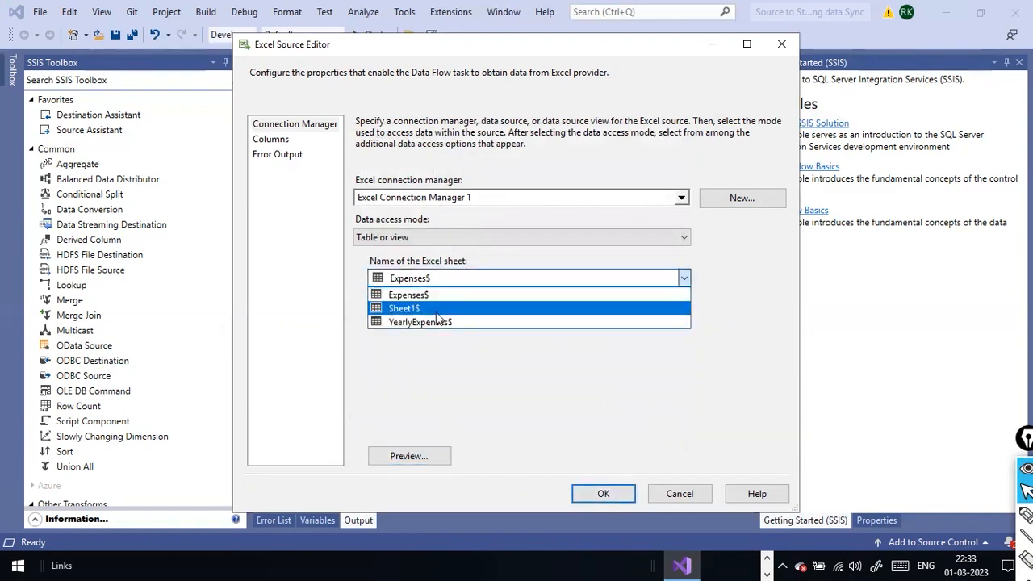
left_click(439, 300)
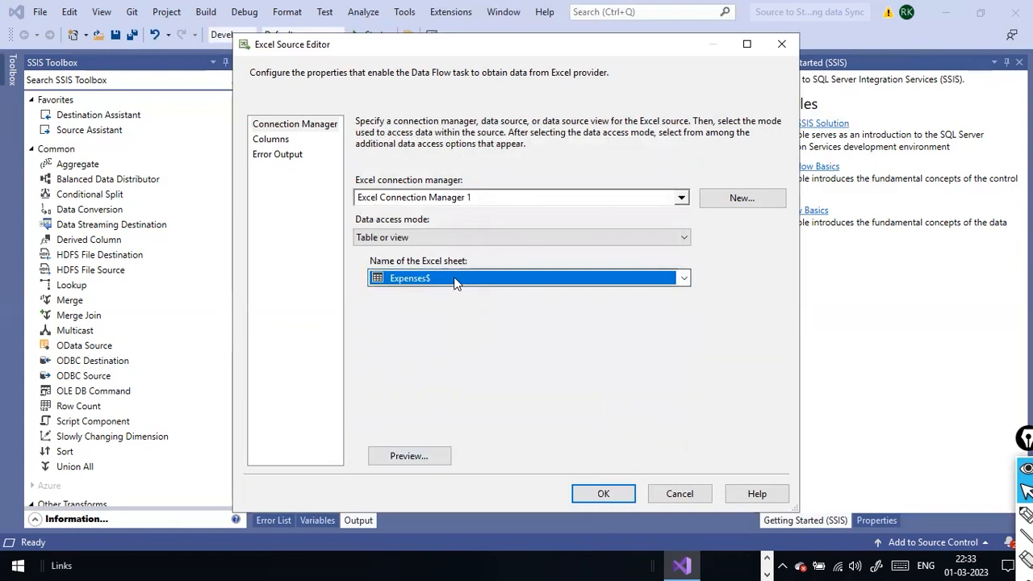
left_click(602, 492)
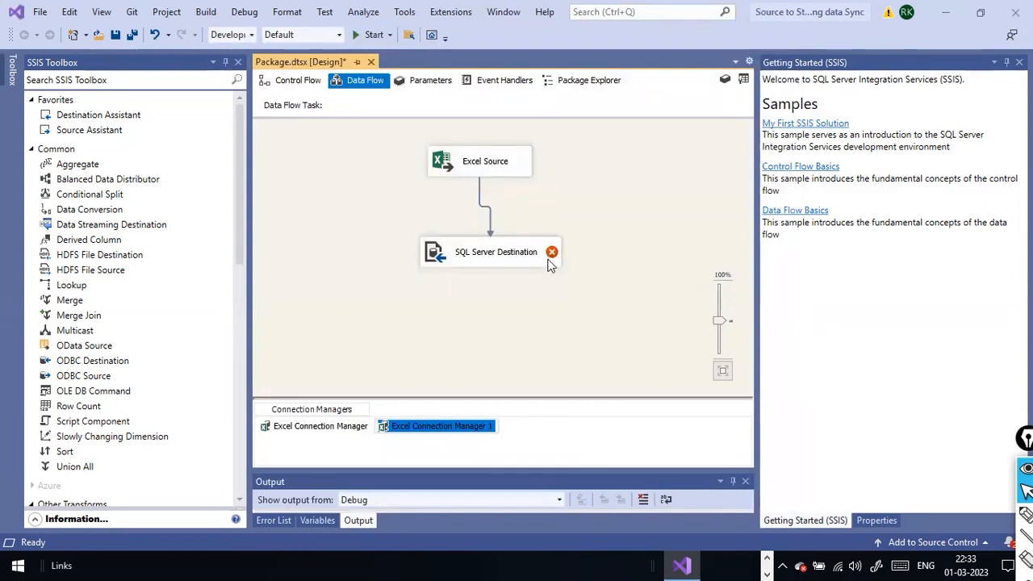
Open the SQL Server Destination for editing and assign it the DESKTOP-8KBBDN3\SQLEXPRESS.Sales connection
left_click(499, 256)
right_click(498, 255)
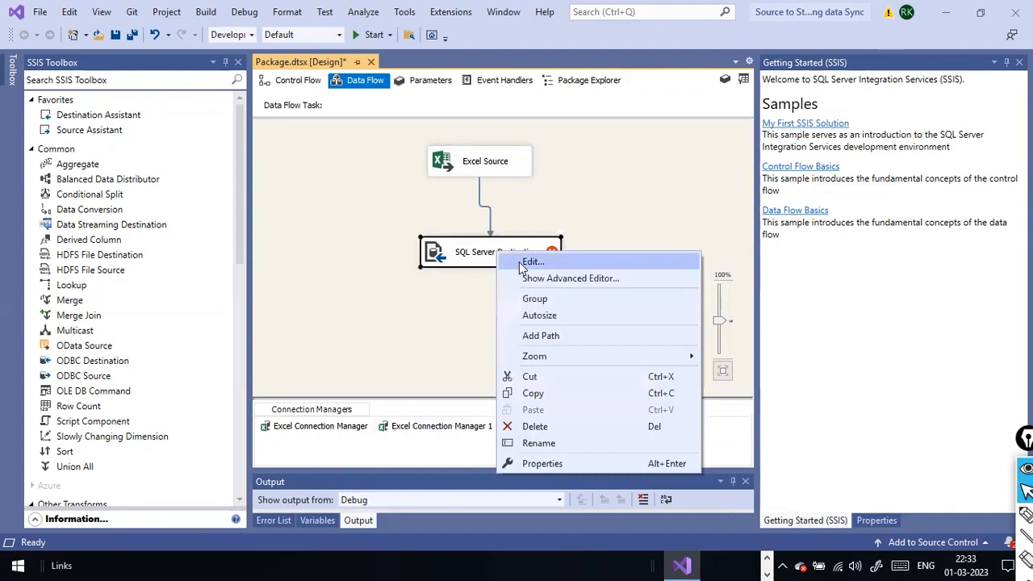
left_click(527, 263)
left_click(662, 209)
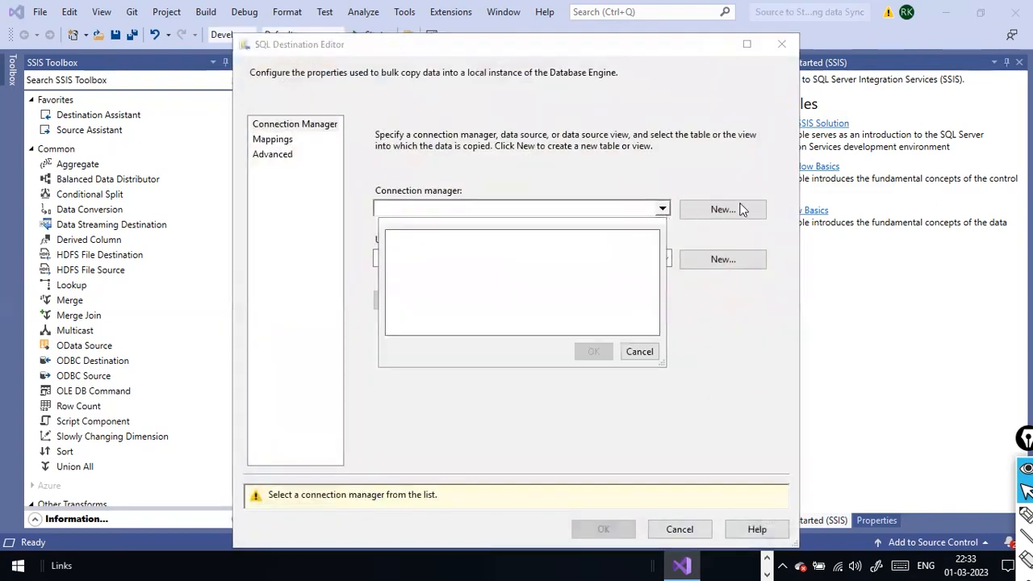
left_click(646, 349)
left_click(721, 209)
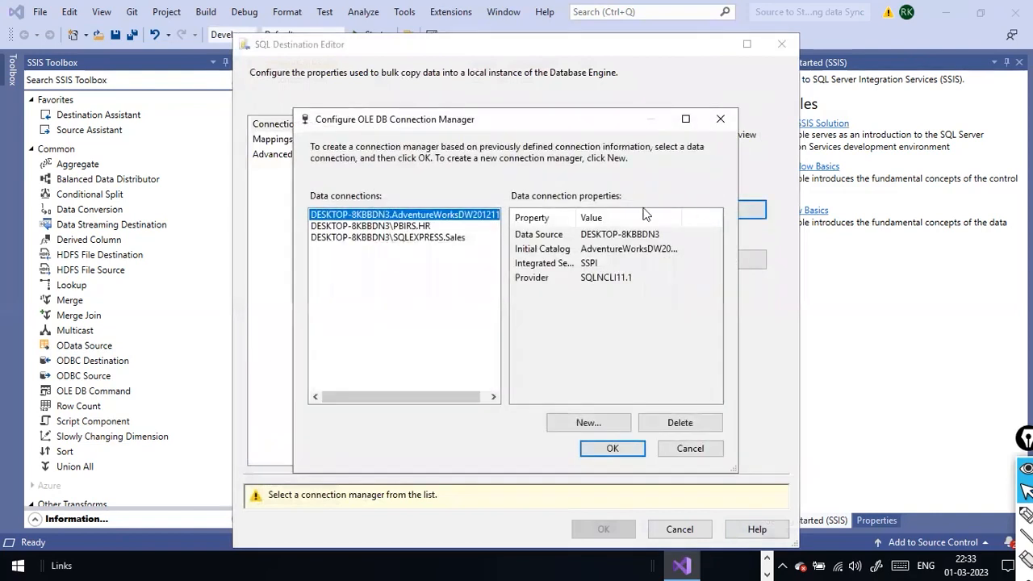
left_click(435, 238)
double_click(434, 238)
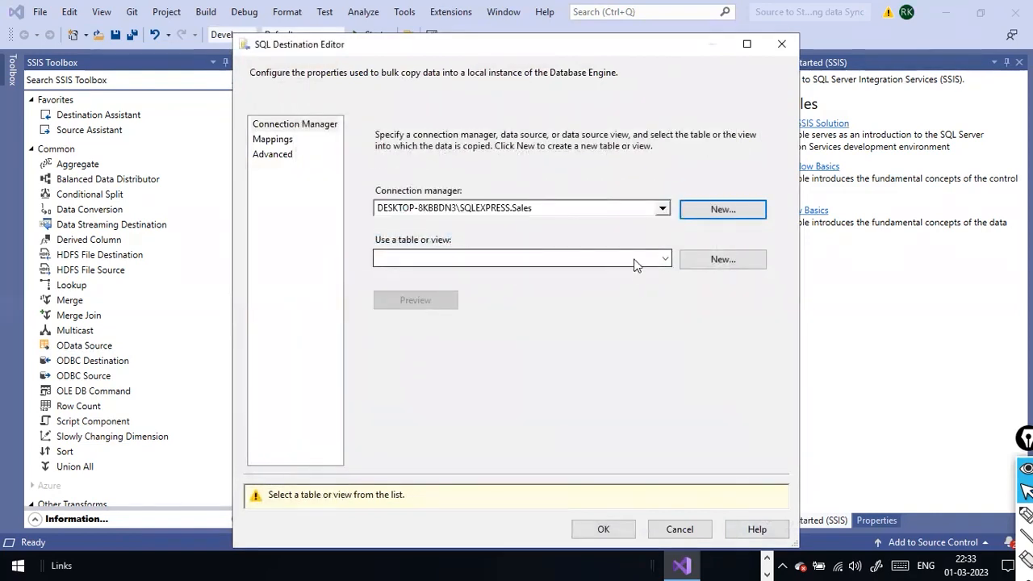
Choose the [dbo].[expenses] table as the destination table and preview its contents
left_click(663, 259)
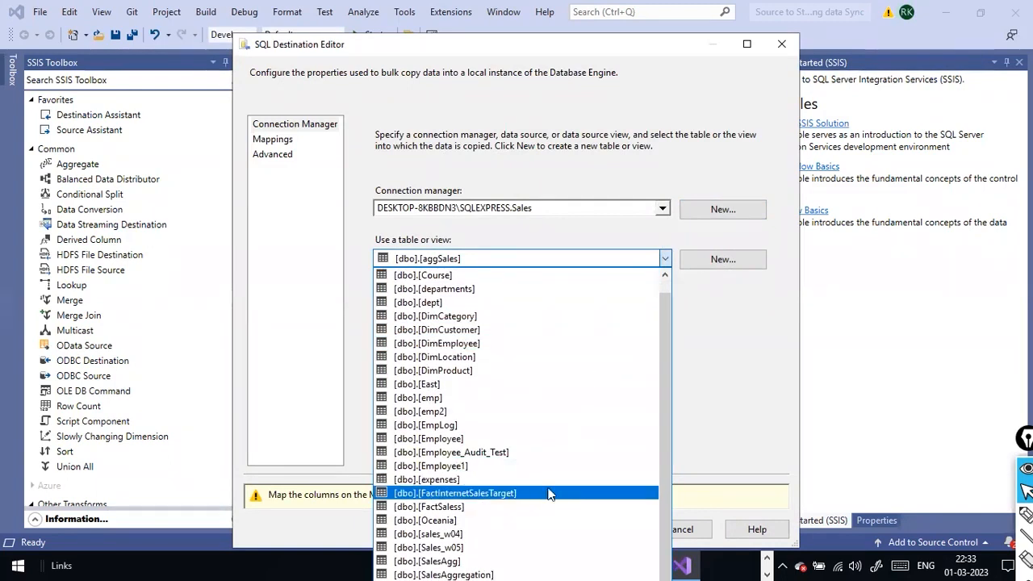
left_click(539, 480)
left_click(451, 304)
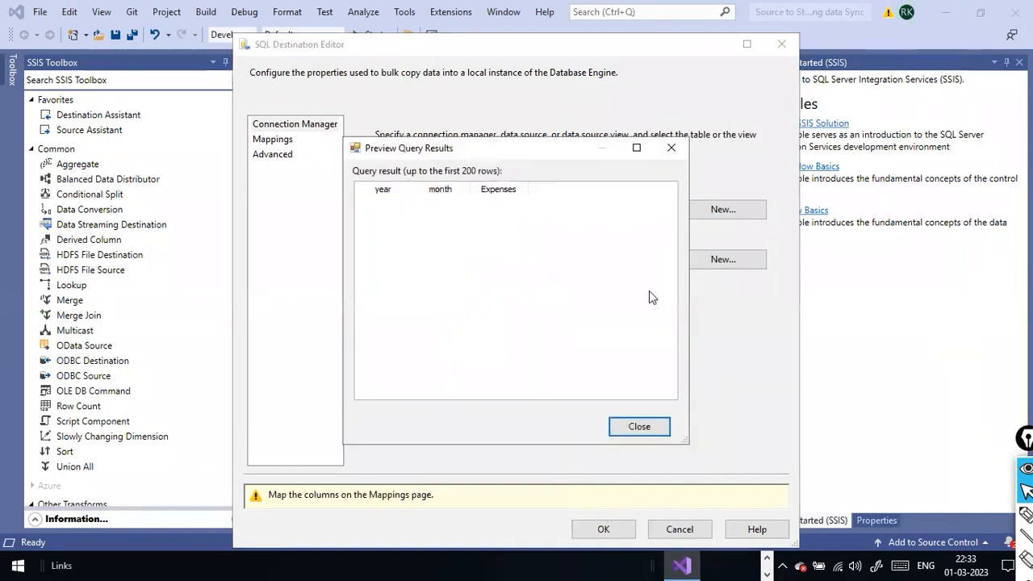
left_click(643, 428)
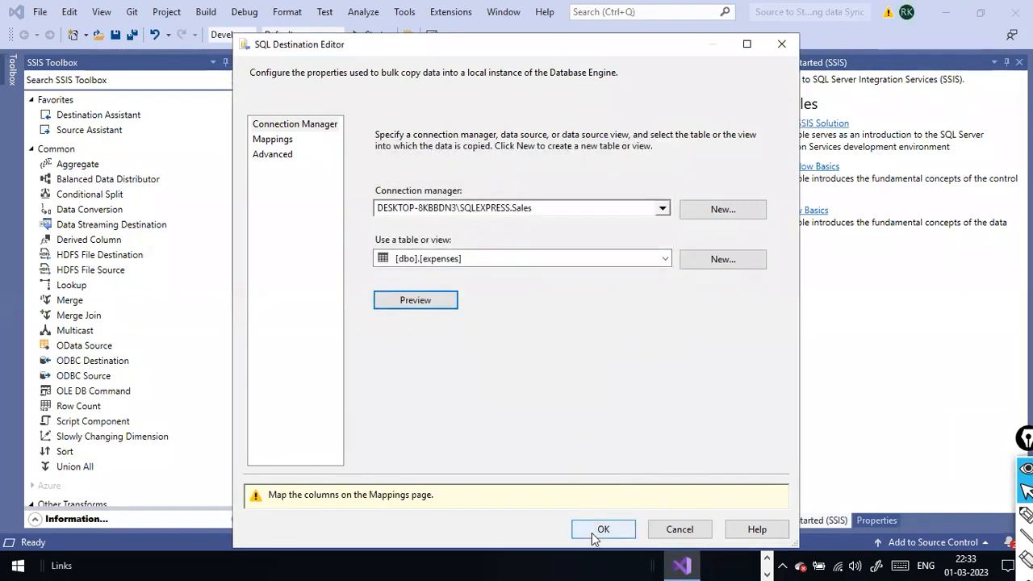
Map the Year, Month and Expenses input columns to the matching destination columns and review the advanced bulk insert options
left_click(283, 142)
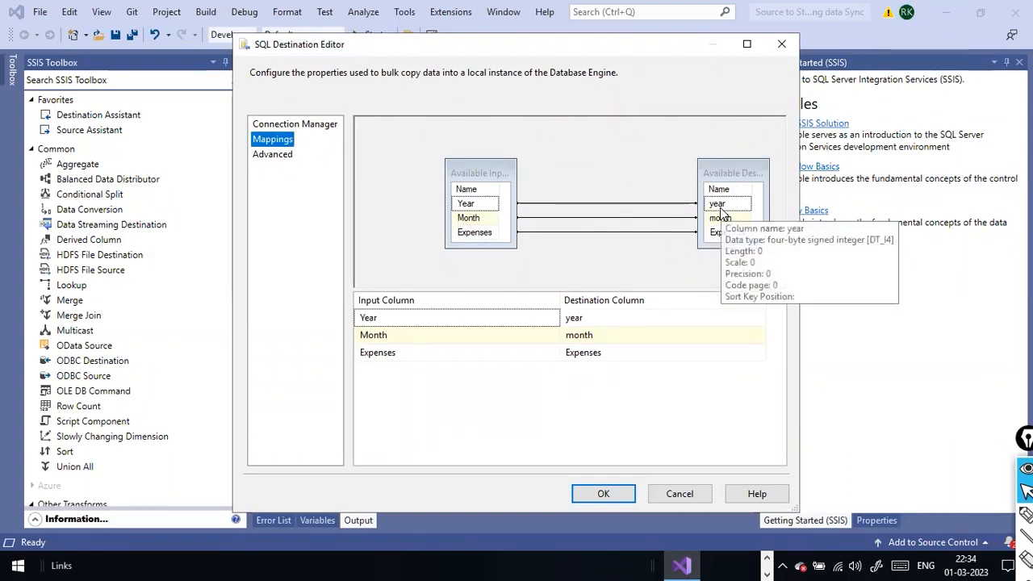
left_click(575, 321)
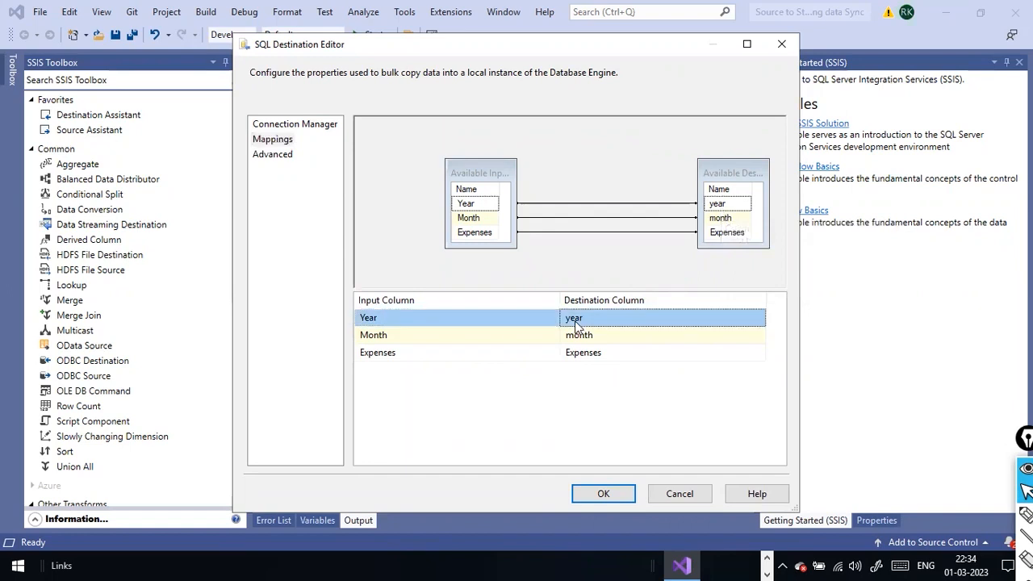
right_click(572, 320)
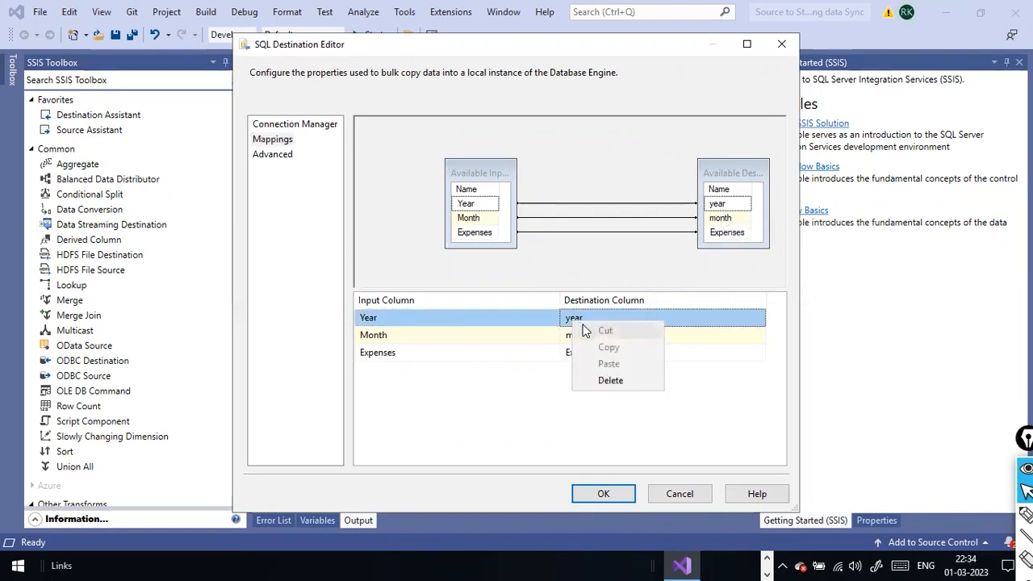
left_click(571, 319)
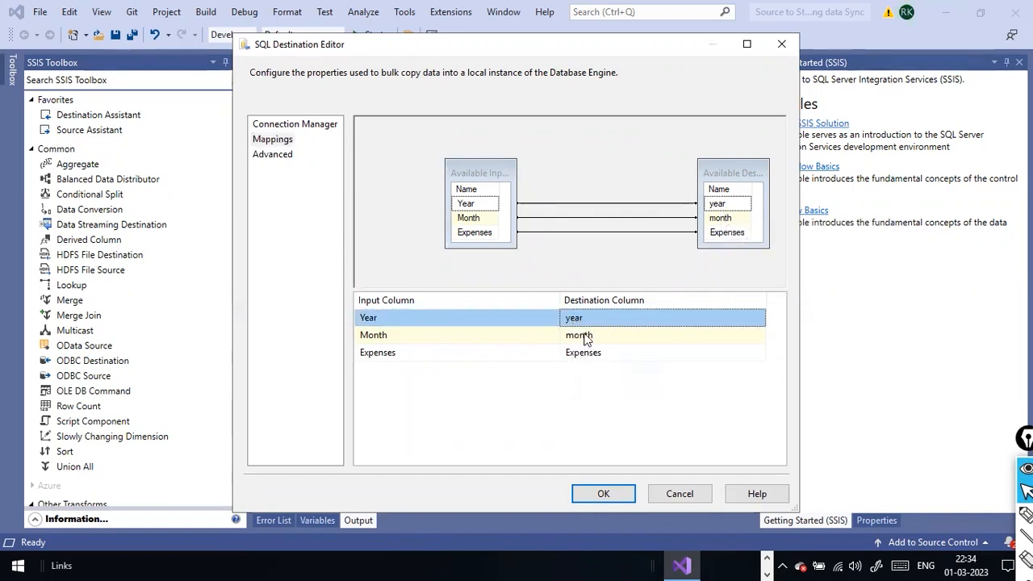
right_click(599, 321)
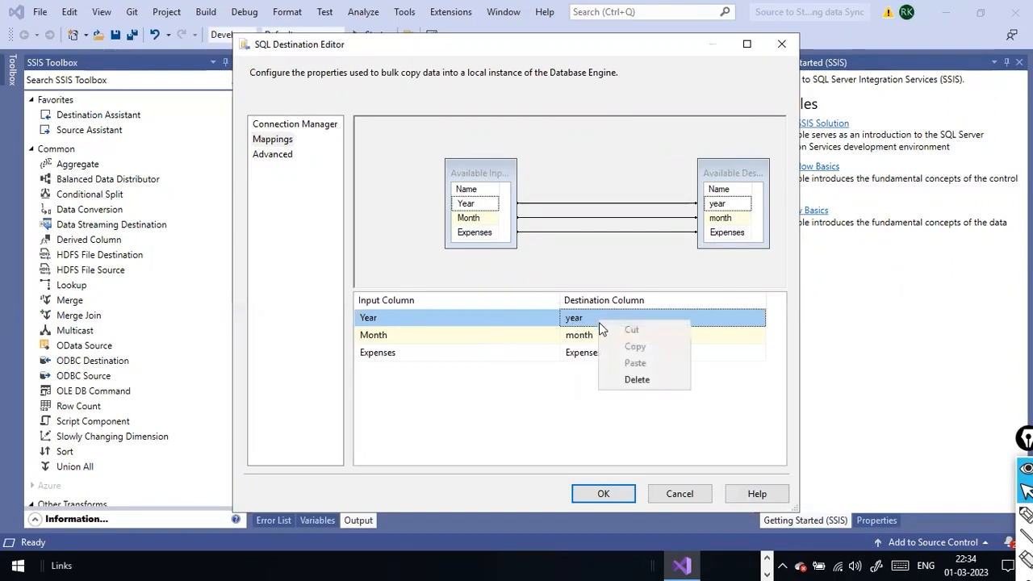
left_click(706, 320)
left_click(280, 156)
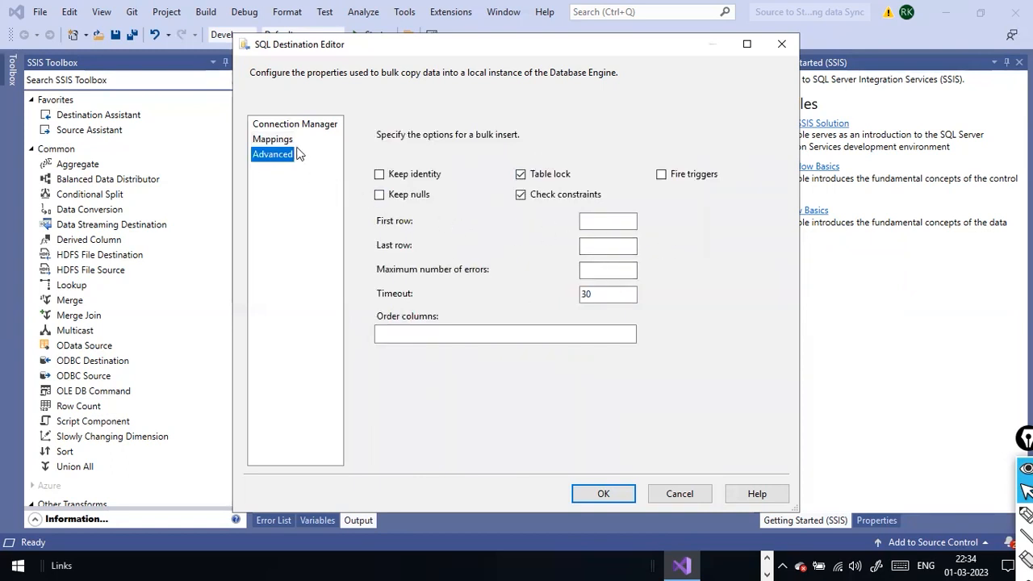
left_click(275, 139)
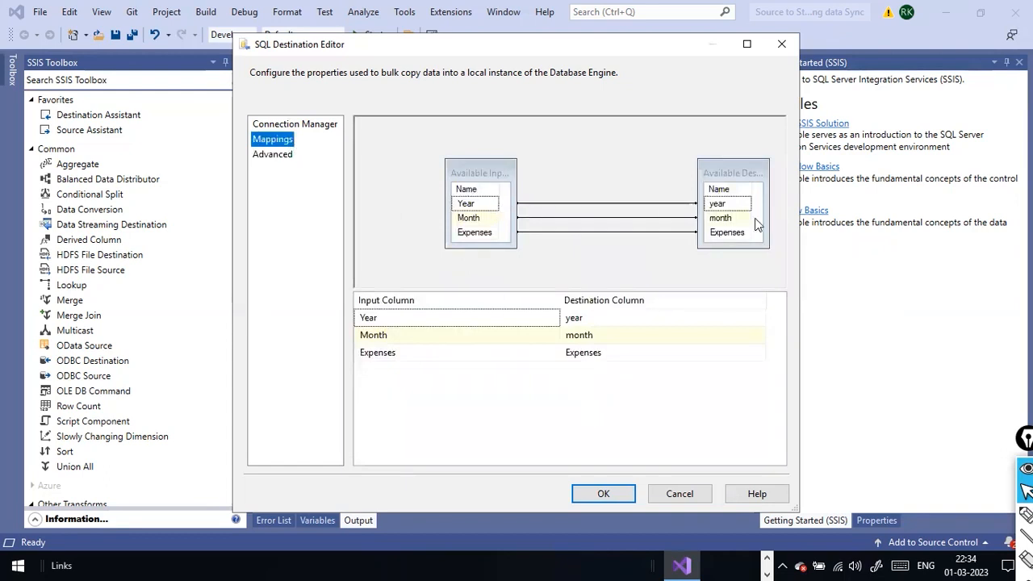
Inspect the options for the column mapping links, try selecting all mappings, and accept the SQL Server Destination configuration
left_click(641, 205)
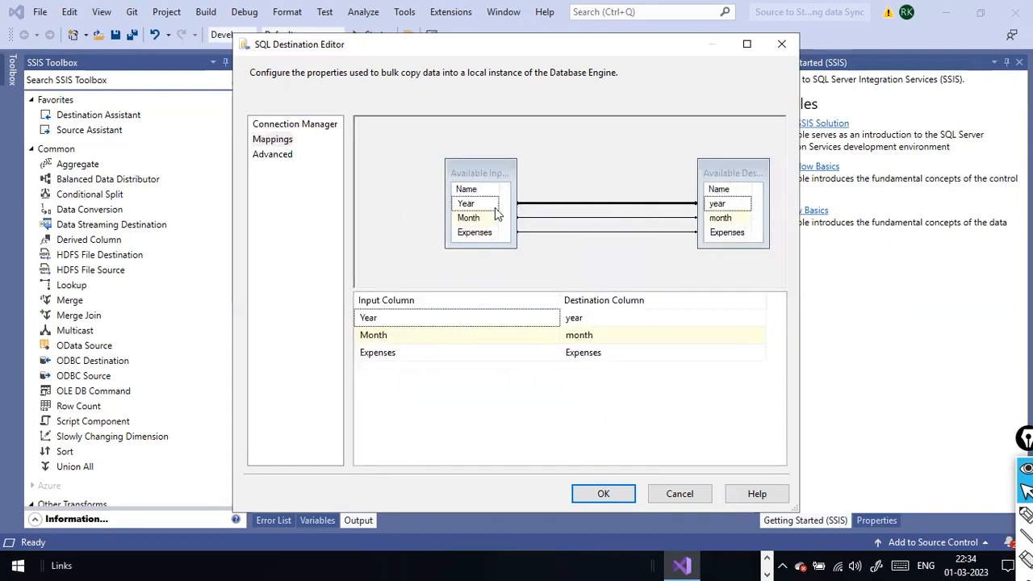
right_click(628, 204)
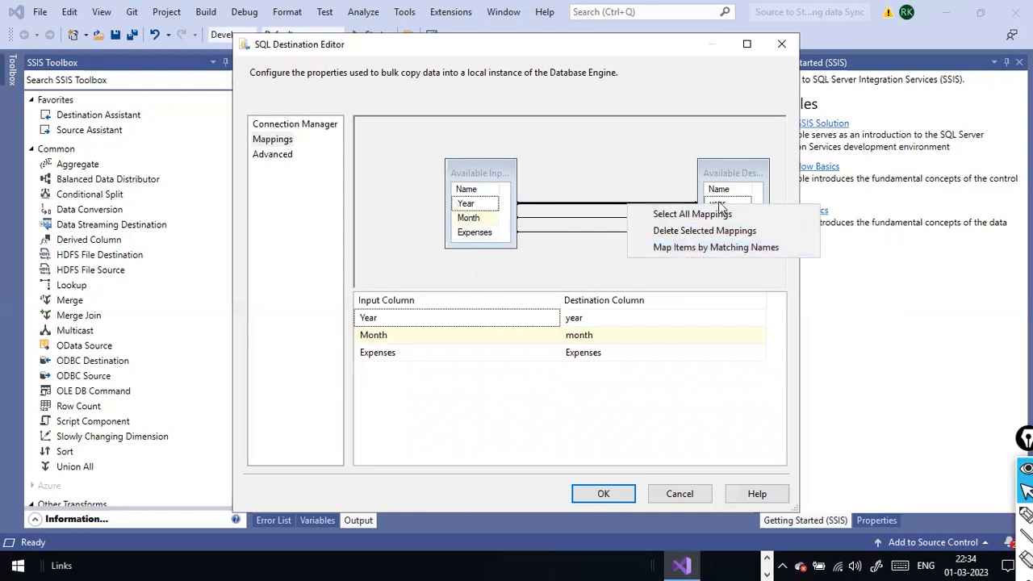
left_click(541, 261)
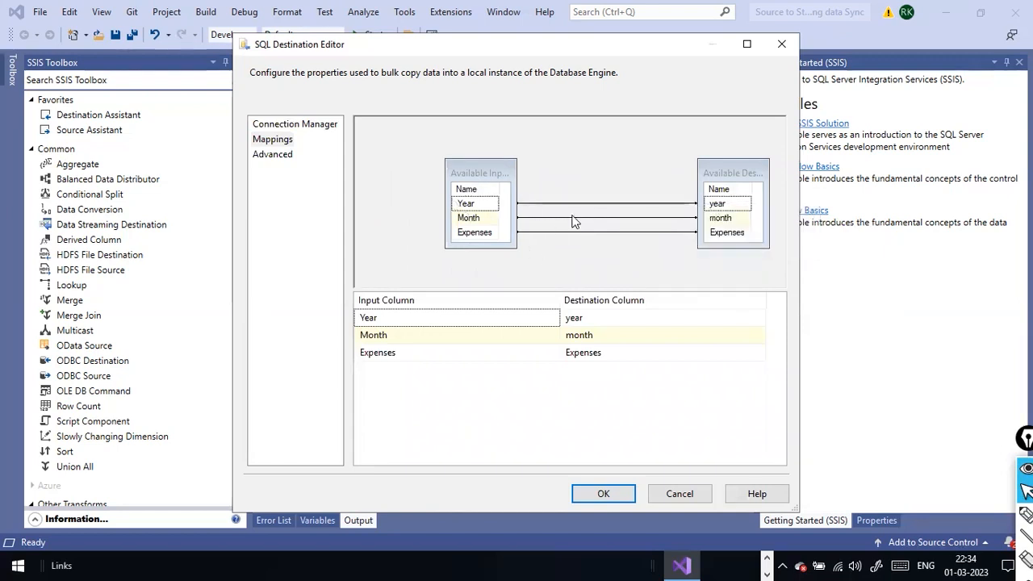
right_click(648, 205)
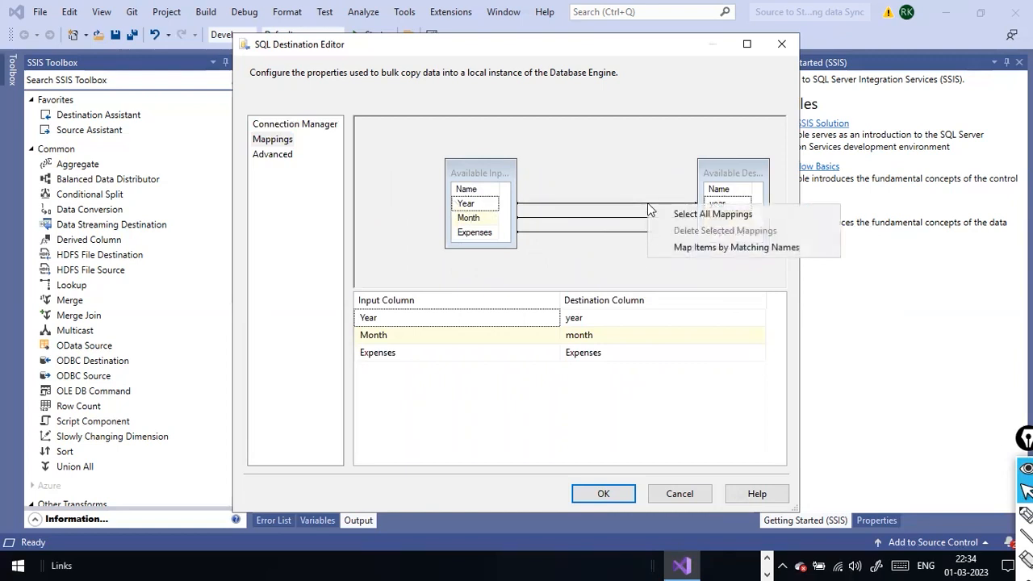
left_click(693, 214)
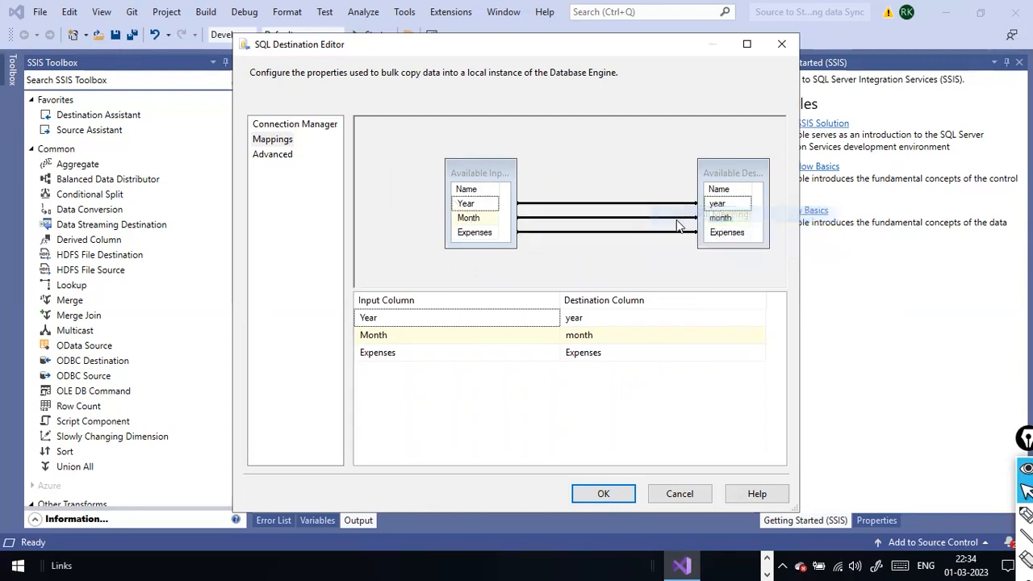
left_click(622, 259)
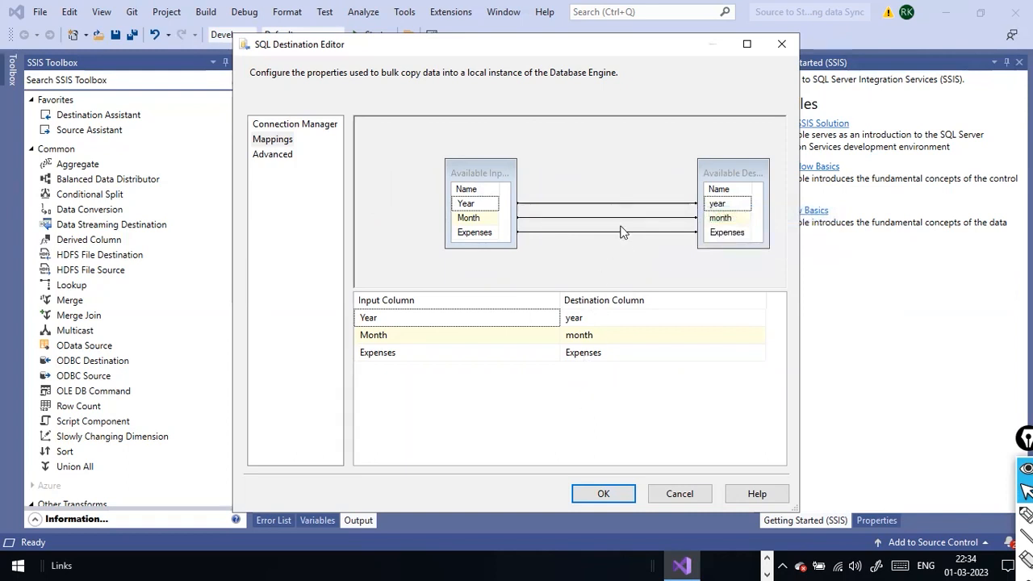
left_click(604, 493)
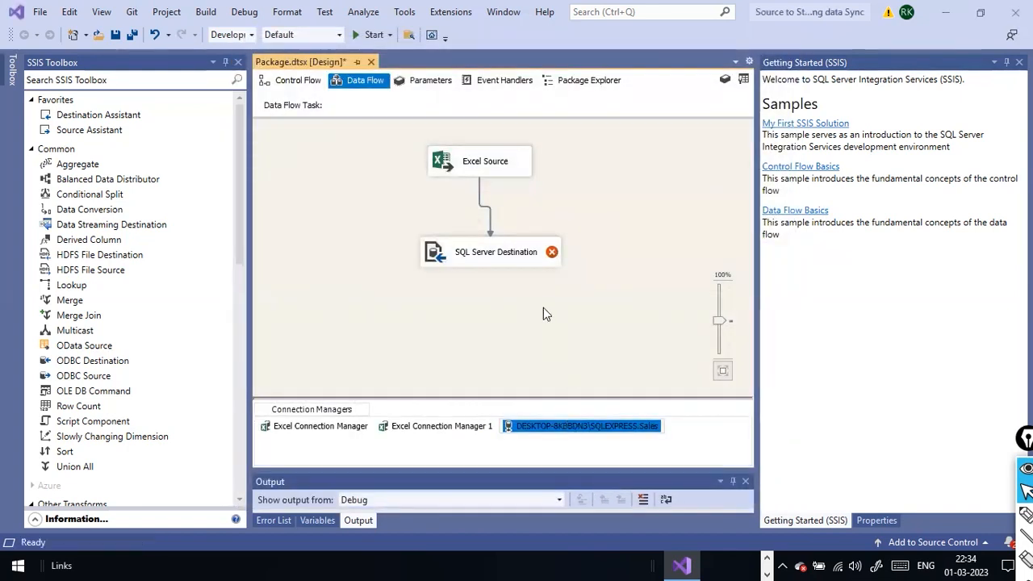
Examine the metadata and data viewer settings of the data flow path between the Excel Source and the SQL Server Destination
left_click(544, 314)
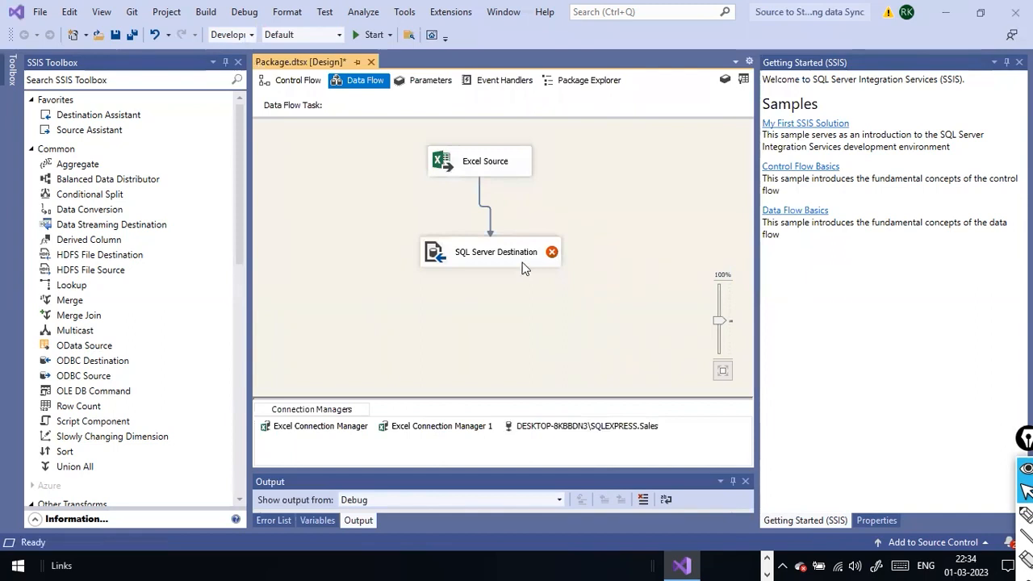
mouse_move(523, 265)
right_click(494, 227)
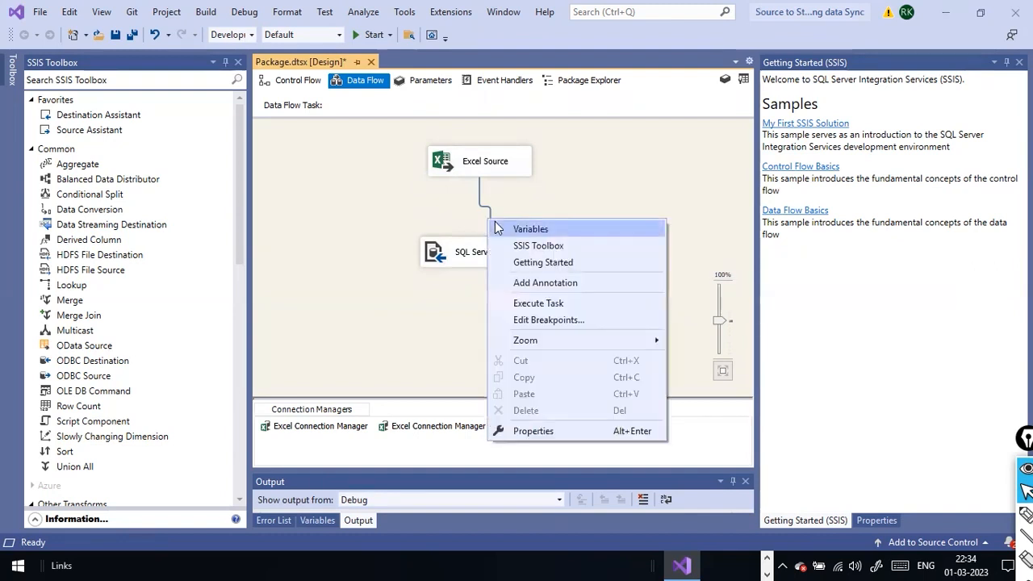
left_click(487, 208)
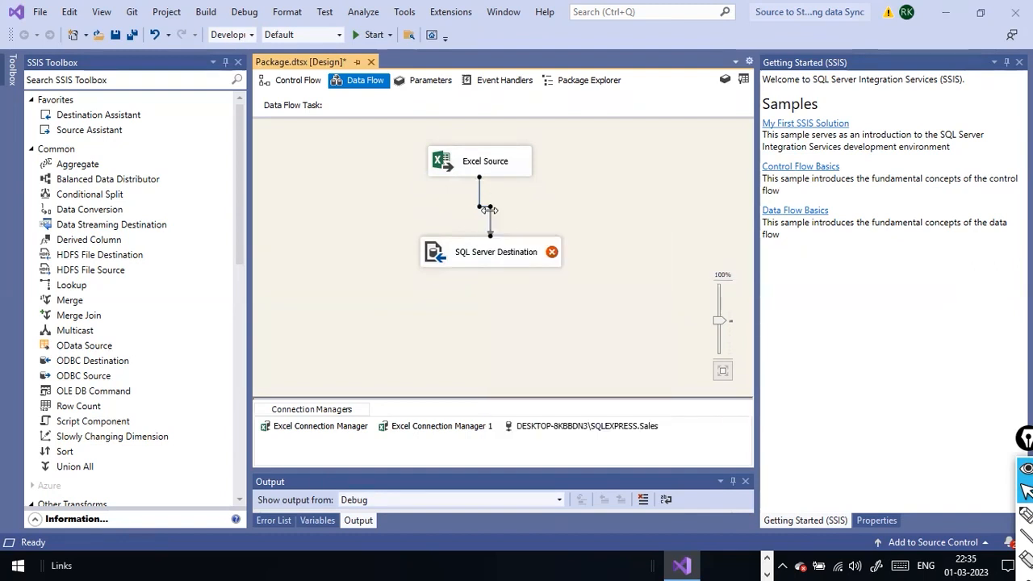
right_click(489, 210)
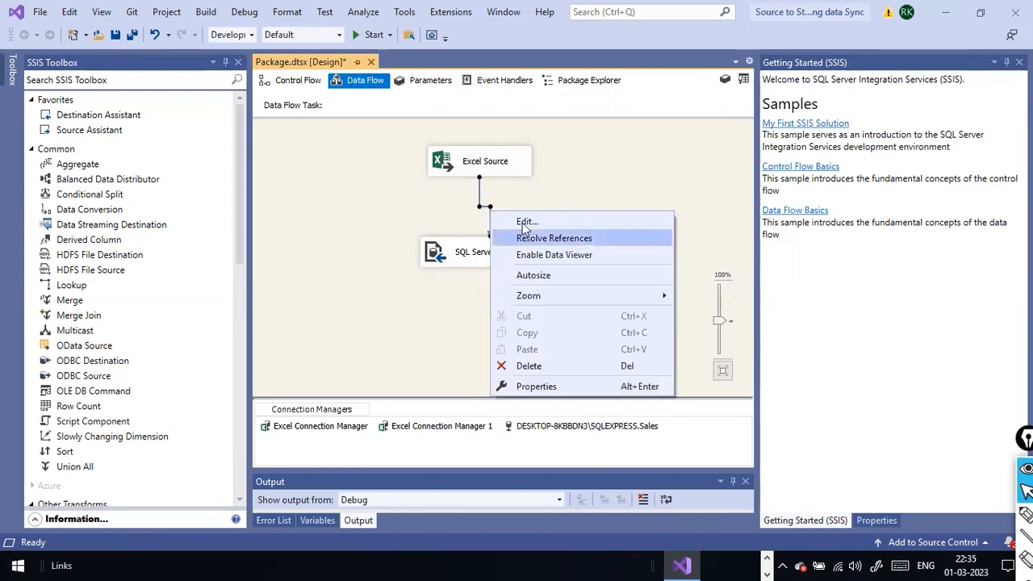
left_click(526, 222)
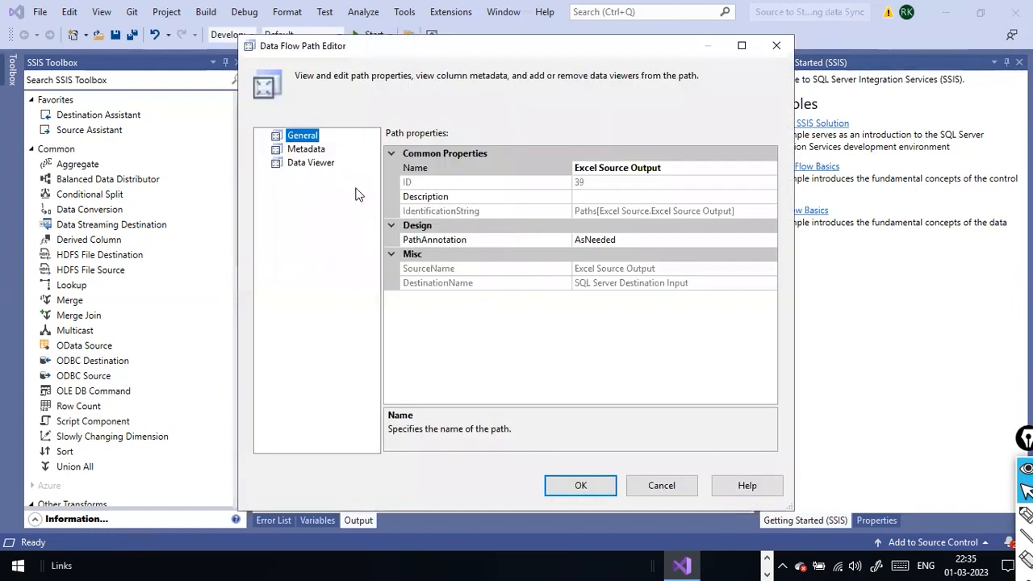
left_click(318, 150)
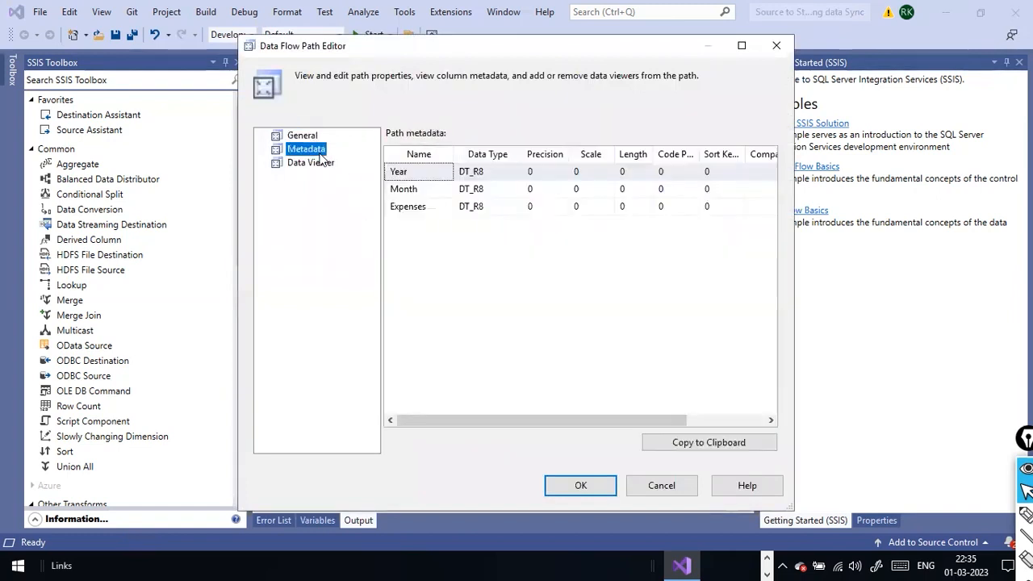
left_click(488, 203)
left_click(494, 192)
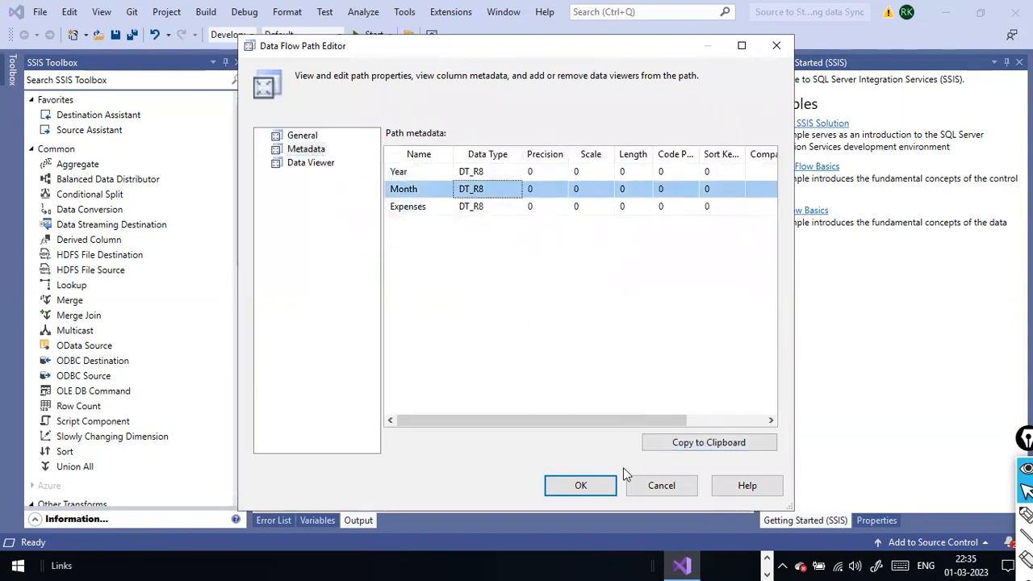
left_click(311, 162)
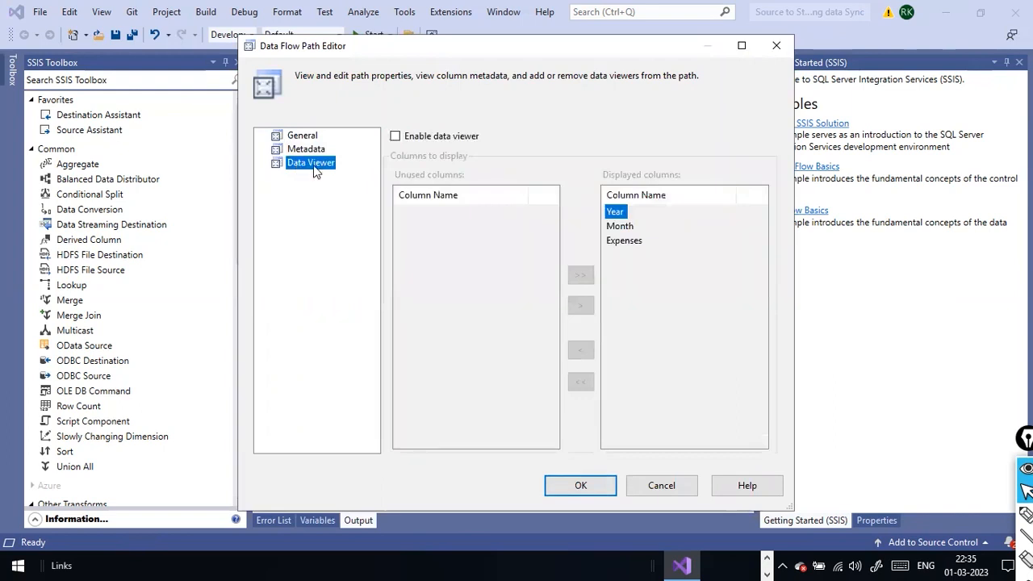
left_click(583, 489)
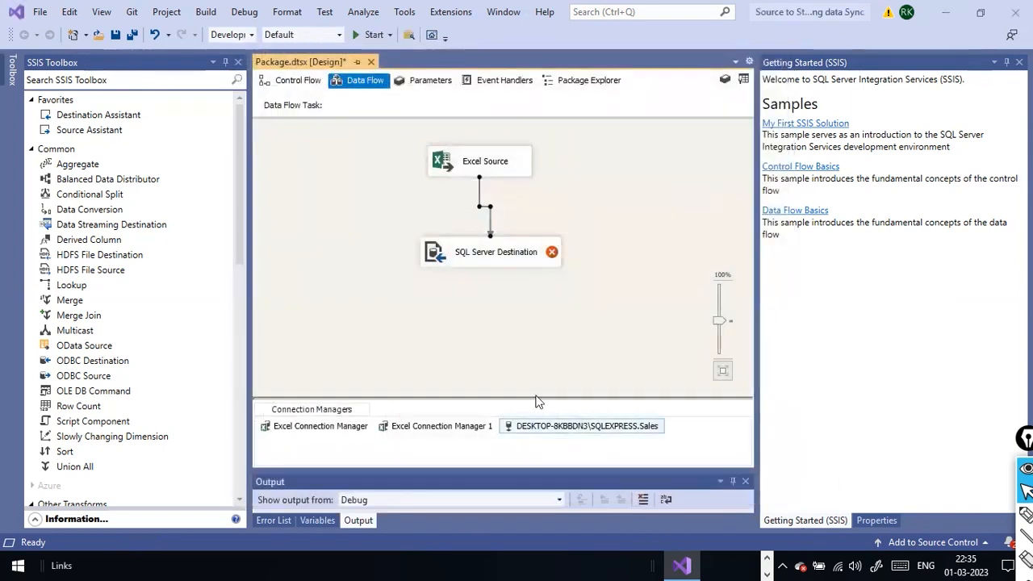
Look at the Sales database tables in SQL Server Management Studio and return to the SSIS package in Visual Studio
key("alt+Tab")
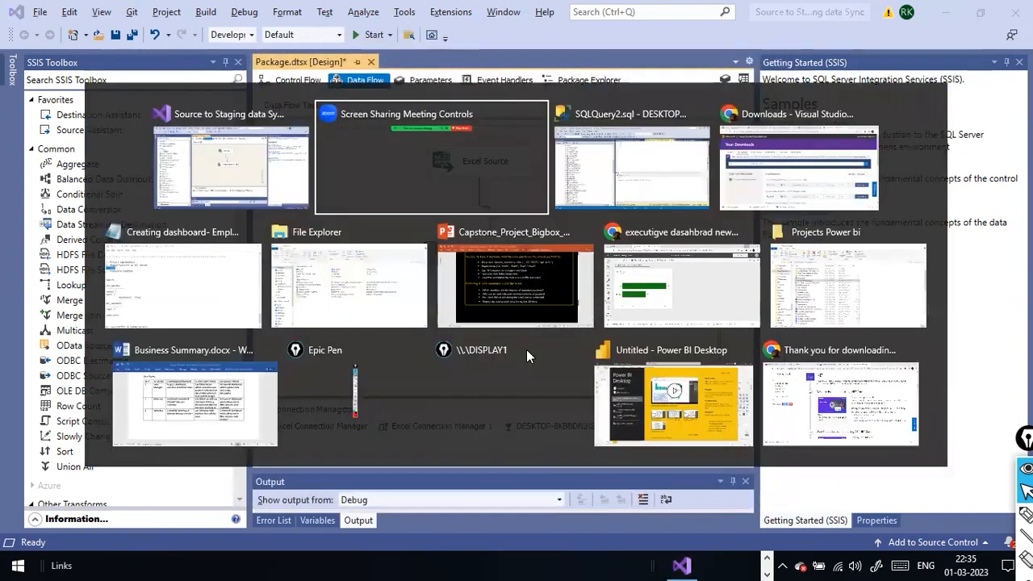
key("alt+Tab")
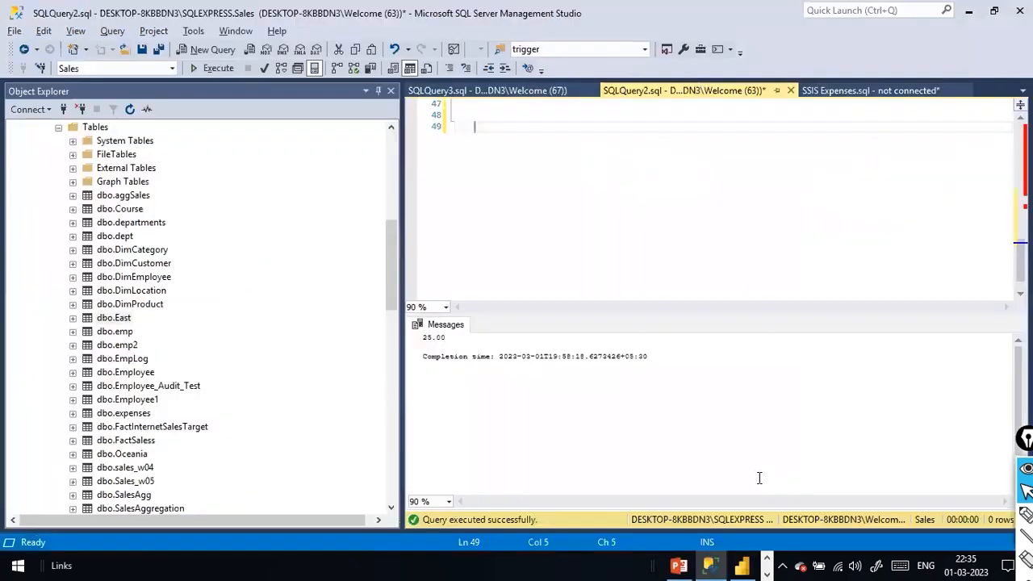
left_click(766, 570)
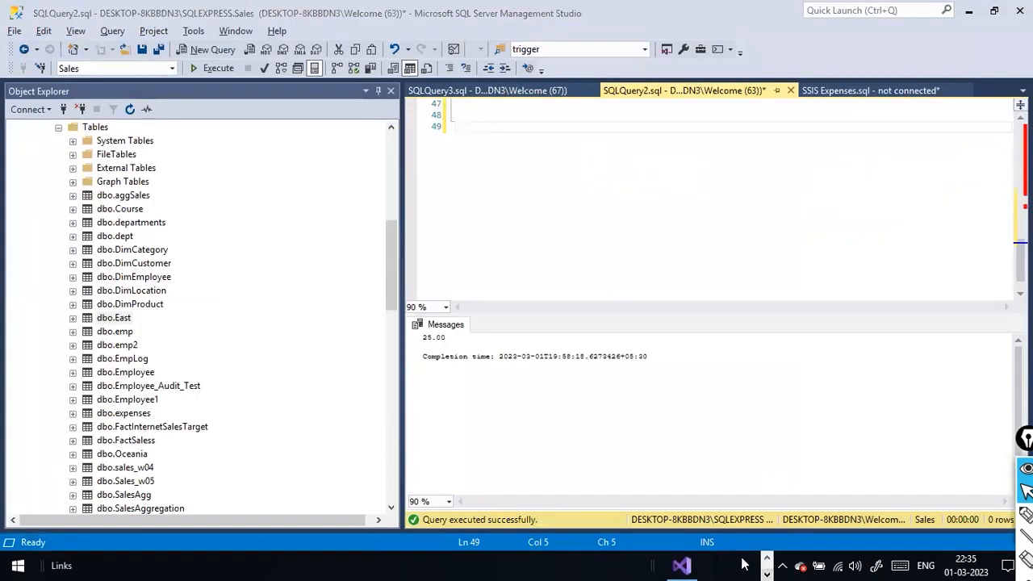
left_click(693, 563)
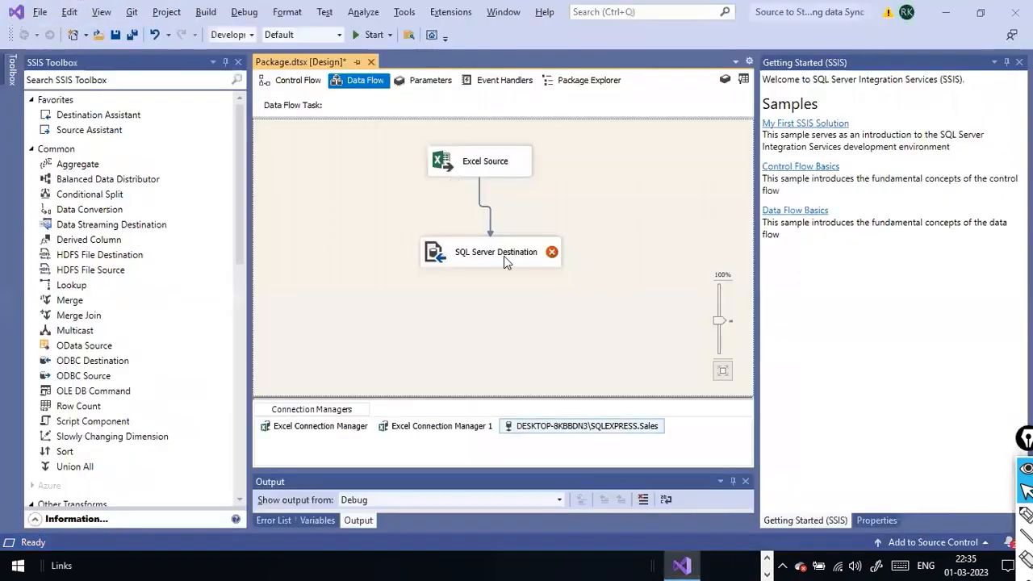
Check the existing project folders in repos sorted by date modified, and leave without opening any project
left_click(40, 11)
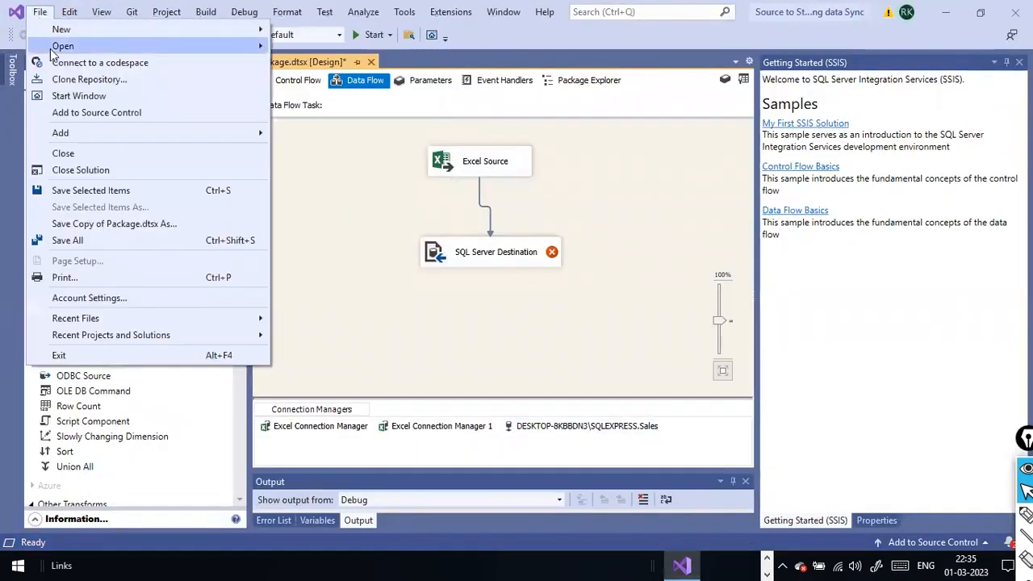
mouse_move(51, 49)
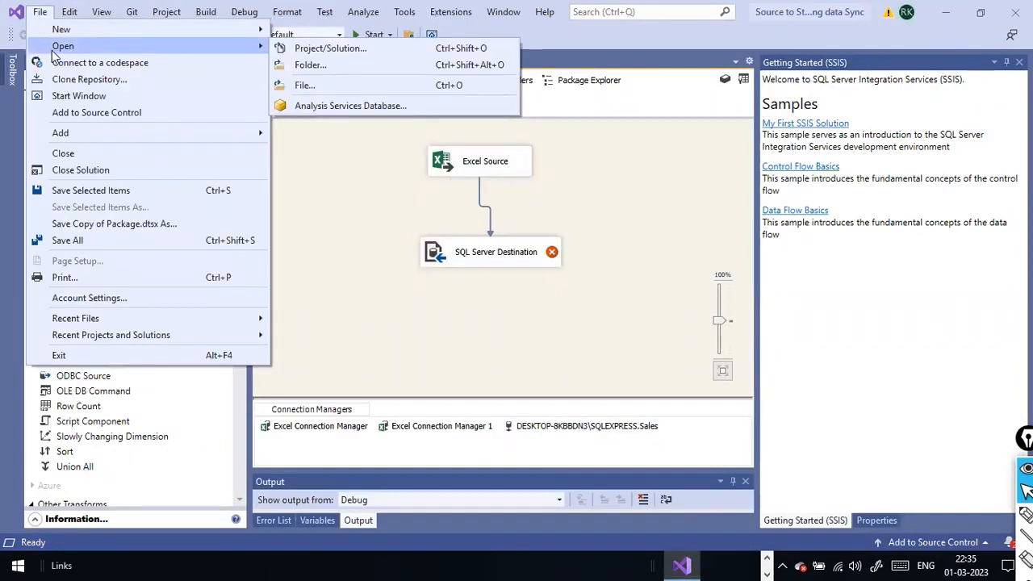
left_click(358, 50)
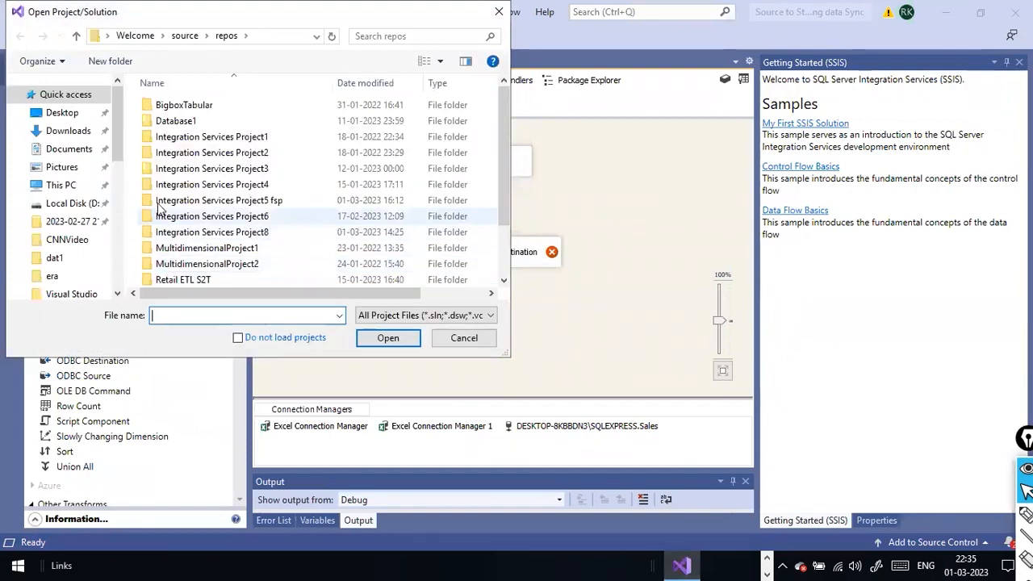
left_click(375, 82)
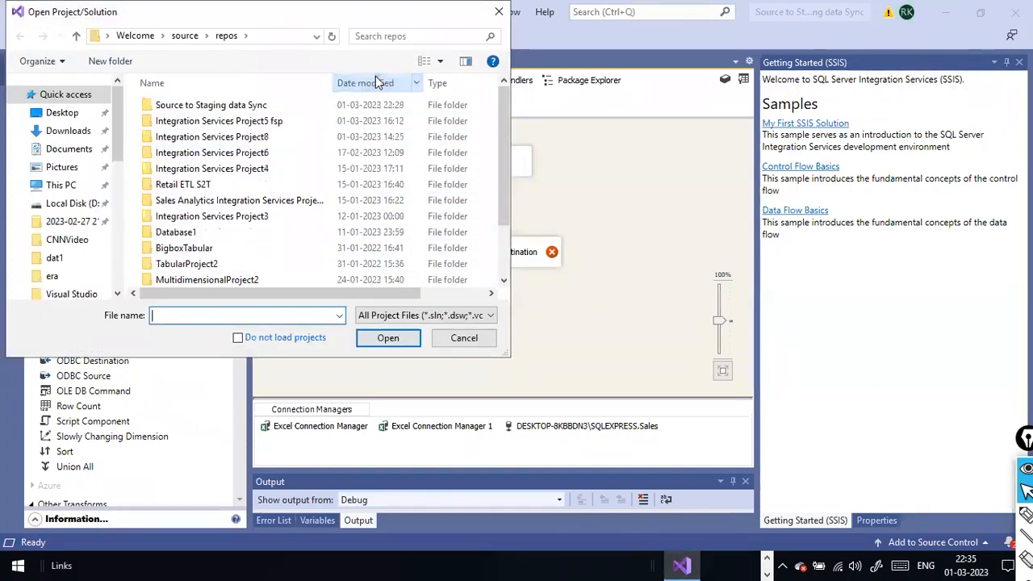
left_click(376, 82)
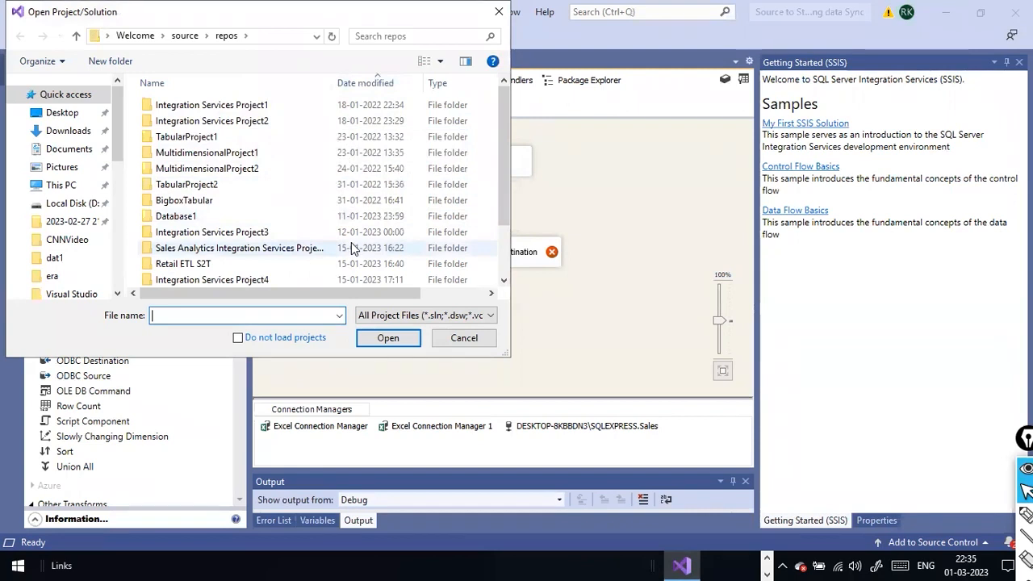
left_click(461, 343)
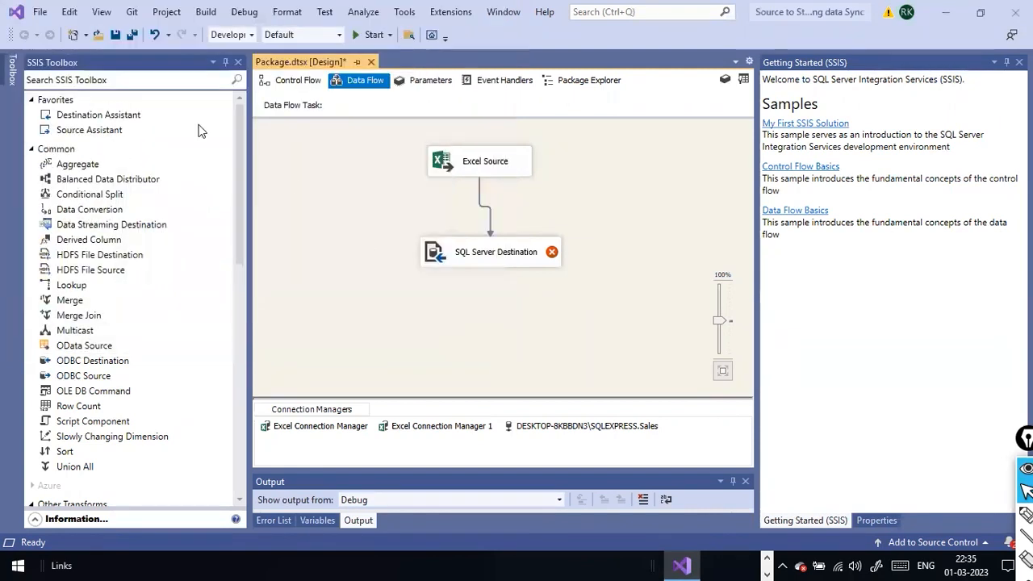
left_click(38, 12)
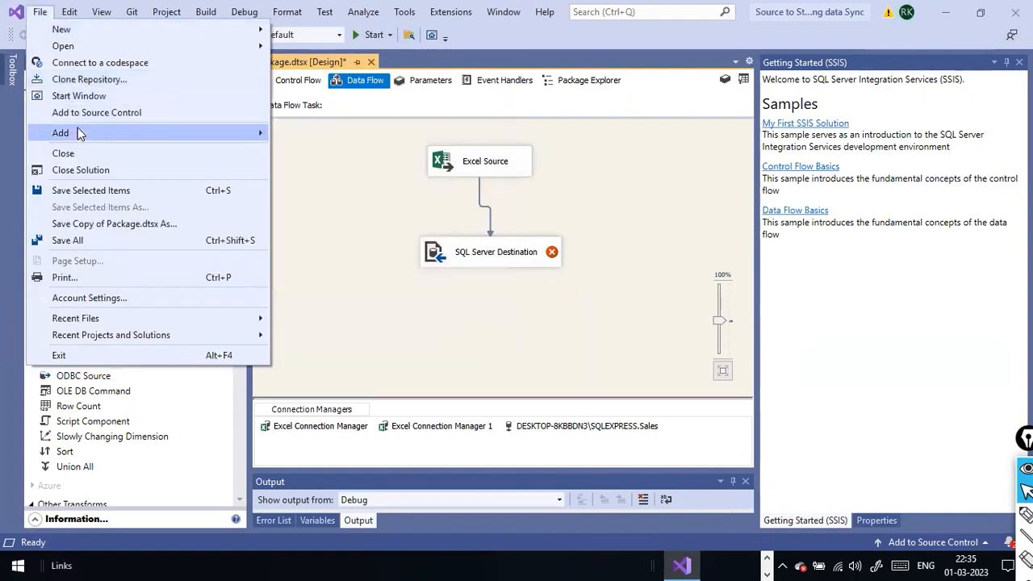
mouse_move(78, 129)
mouse_move(110, 44)
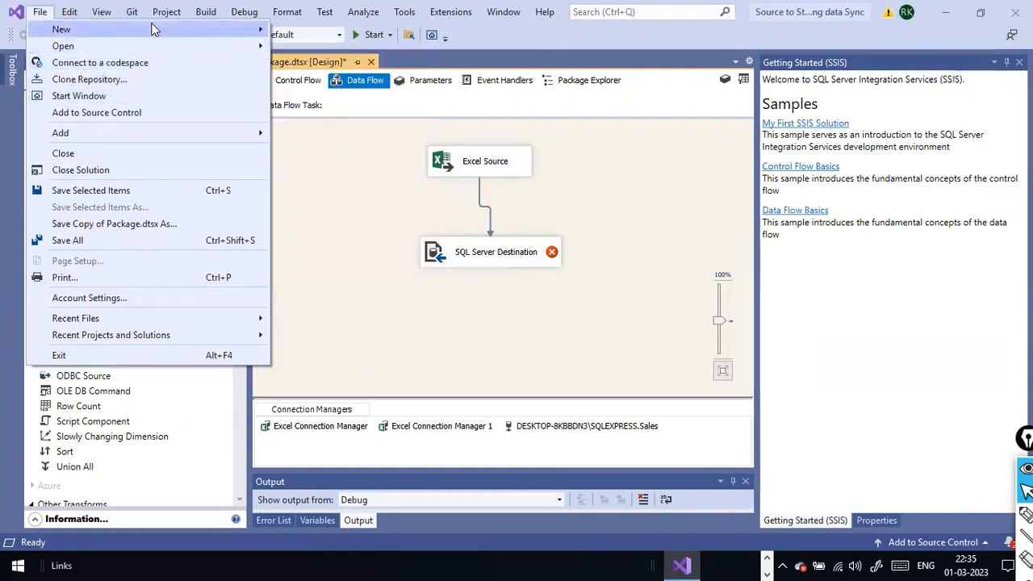
mouse_move(154, 29)
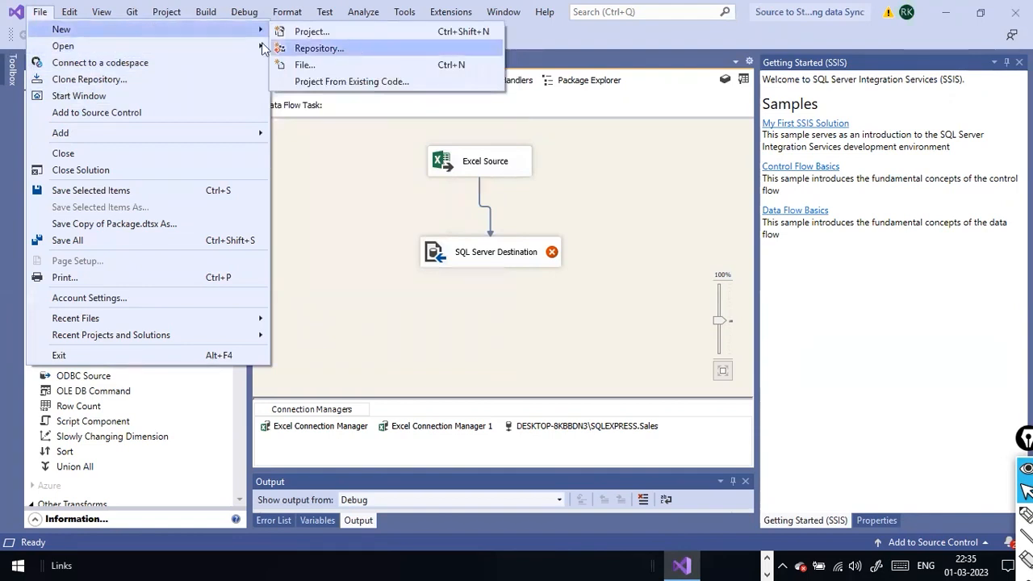
mouse_move(235, 46)
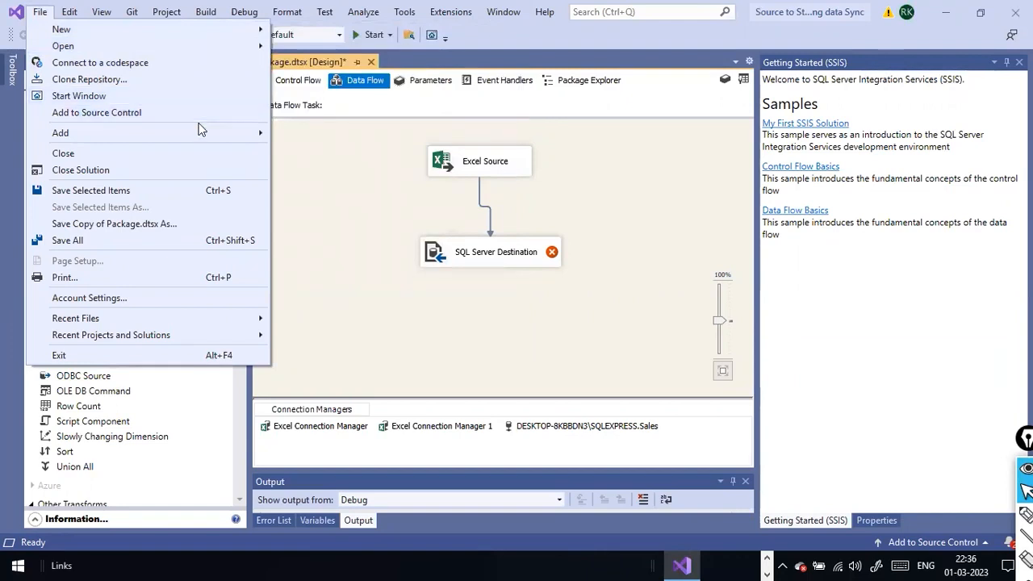
mouse_move(194, 131)
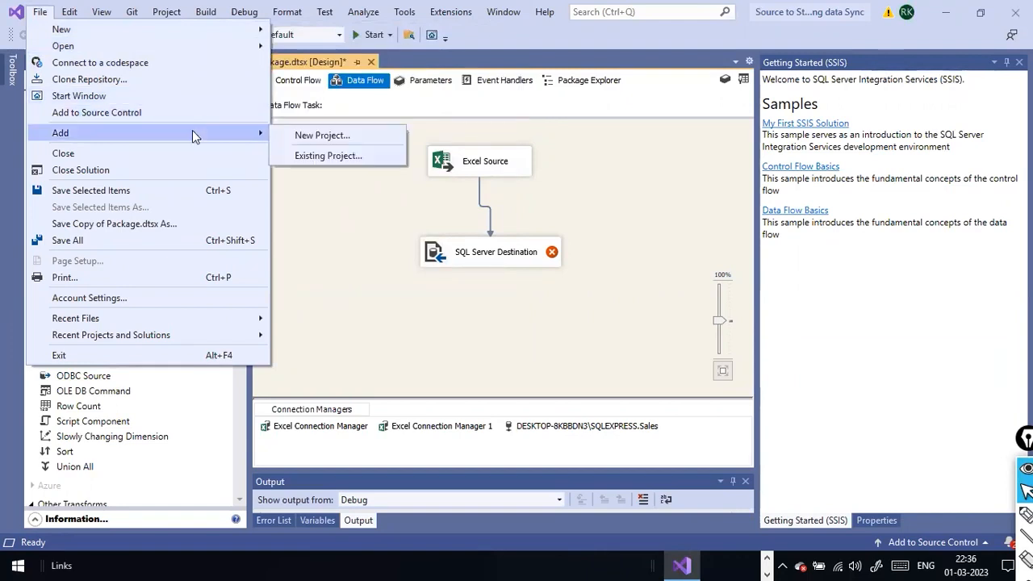
left_click(336, 194)
Preview the [dbo].[expenses] table set in the SQL Server Destination and leave its configuration without changes
right_click(525, 257)
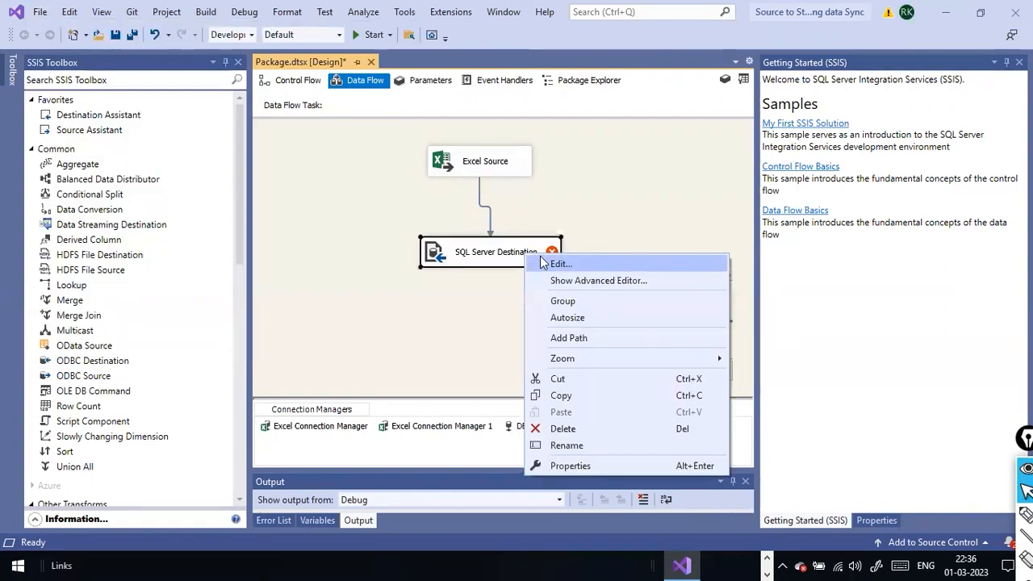
left_click(539, 257)
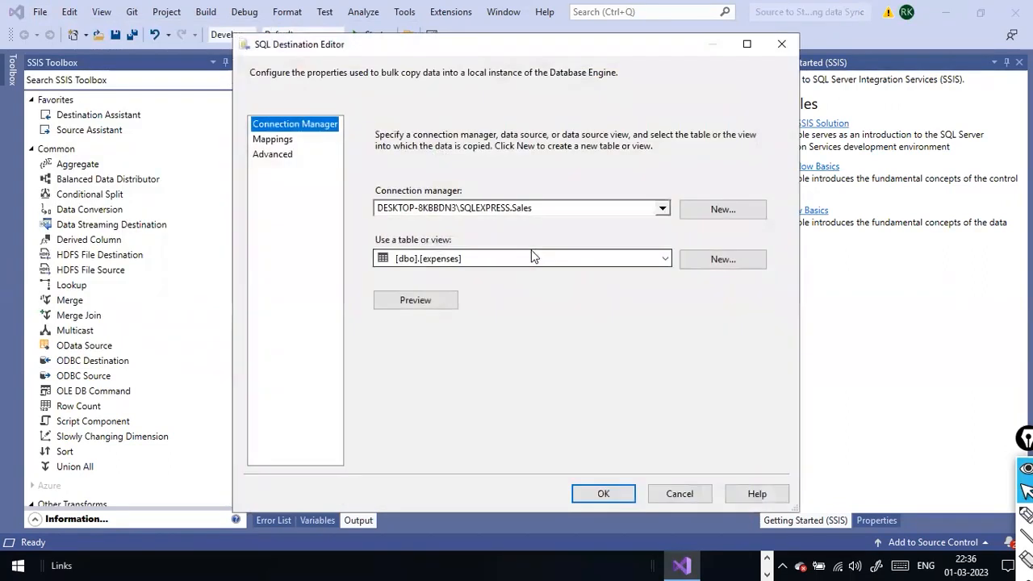
left_click(412, 302)
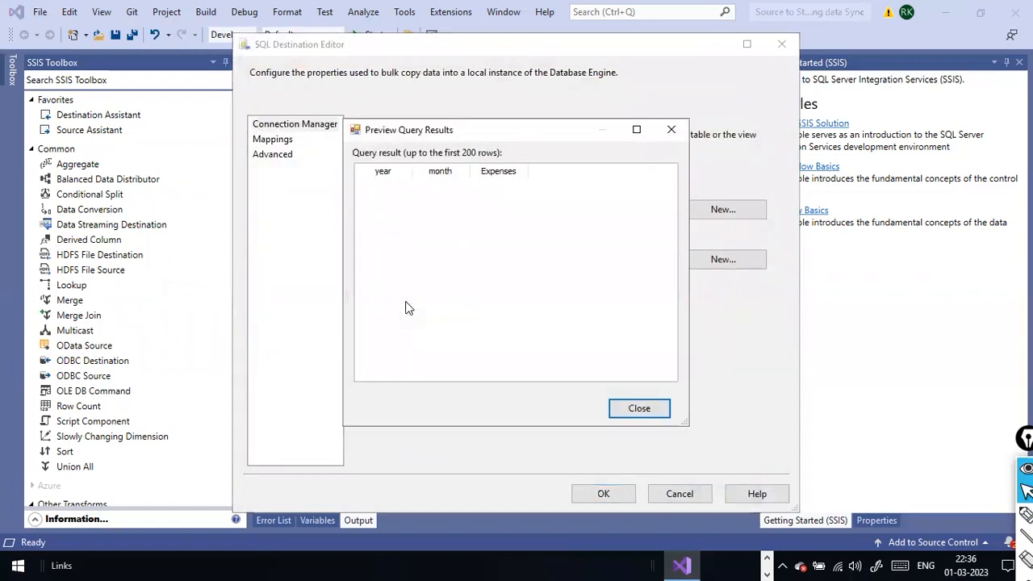
left_click(638, 408)
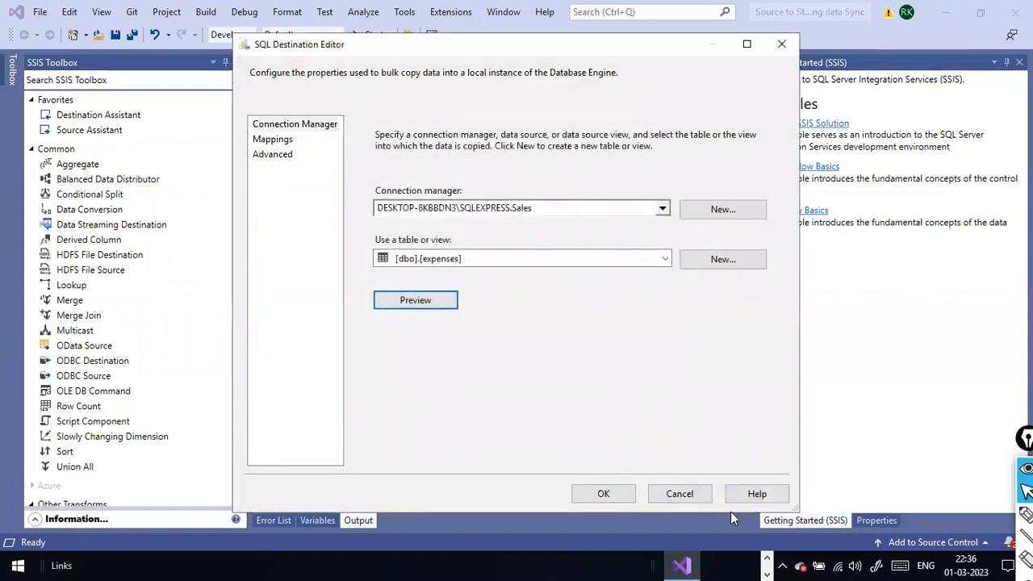
left_click(693, 496)
Preview the Expenses$ sheet data in the Excel Source and leave its configuration without changes
right_click(512, 161)
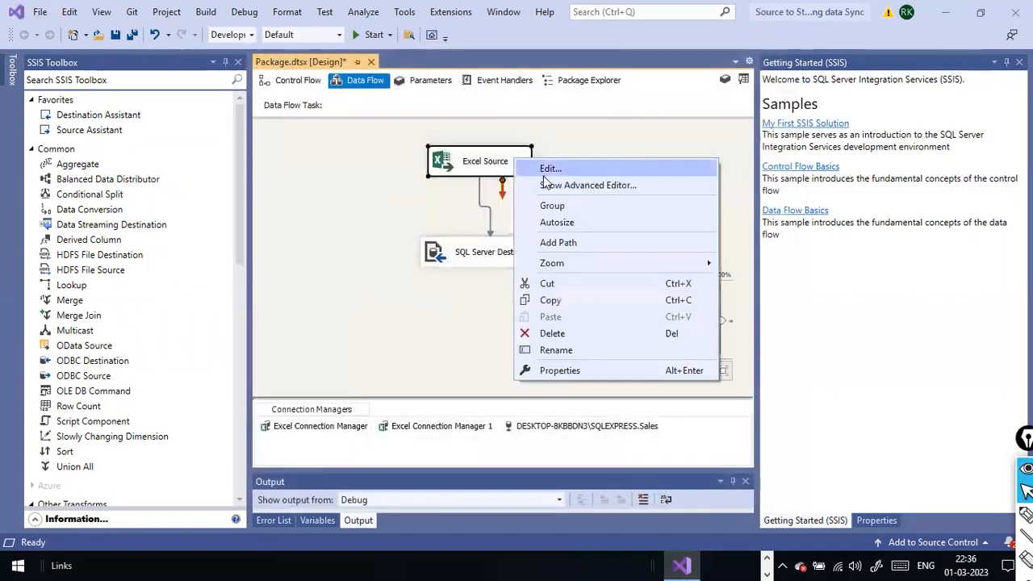
left_click(551, 168)
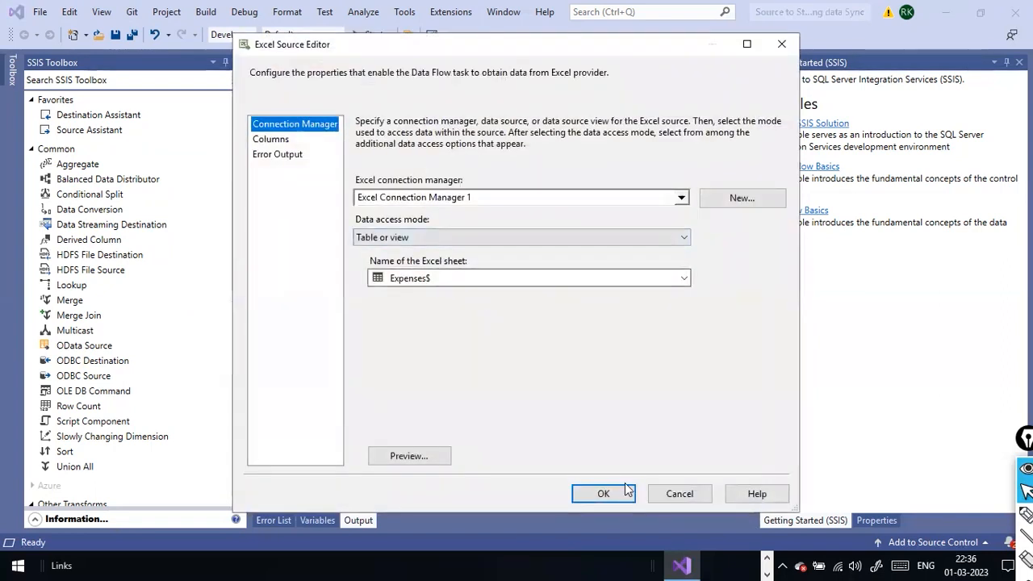
left_click(447, 457)
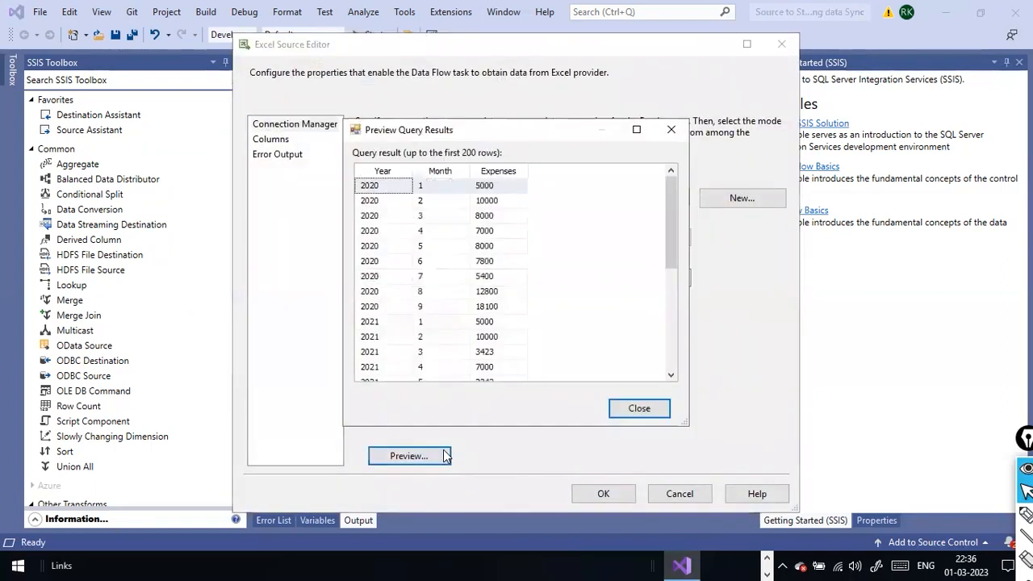
left_click(640, 409)
left_click(676, 493)
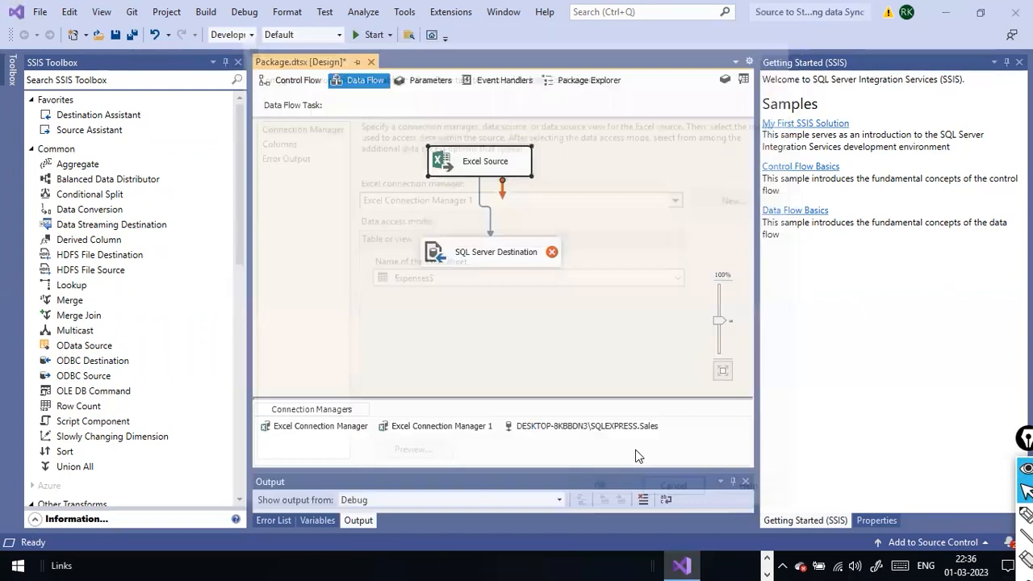
left_click(569, 254)
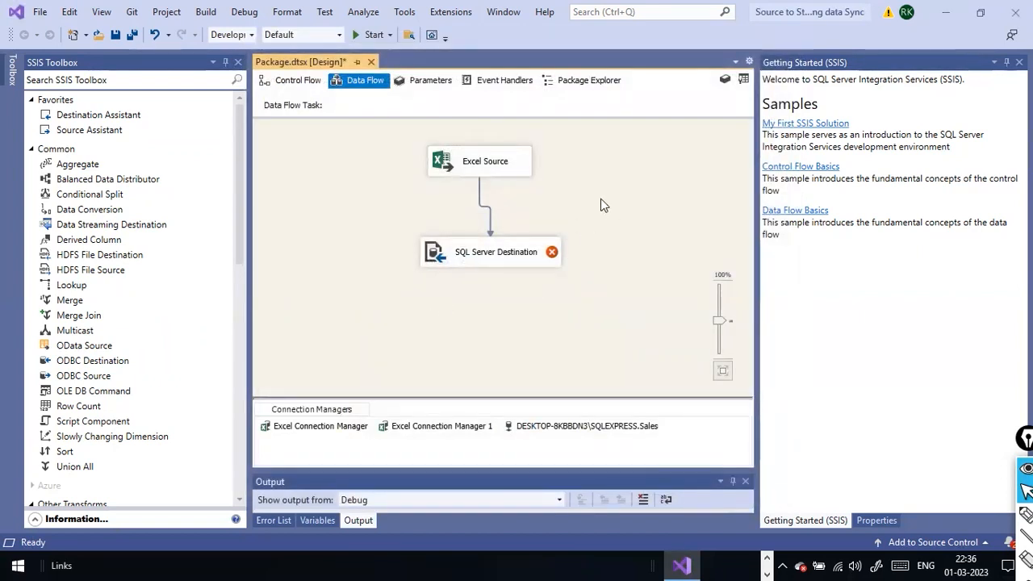
Review the metadata, data viewer and general properties of the path between the Excel Source and the SQL Server Destination
right_click(485, 206)
left_click(516, 216)
left_click(308, 152)
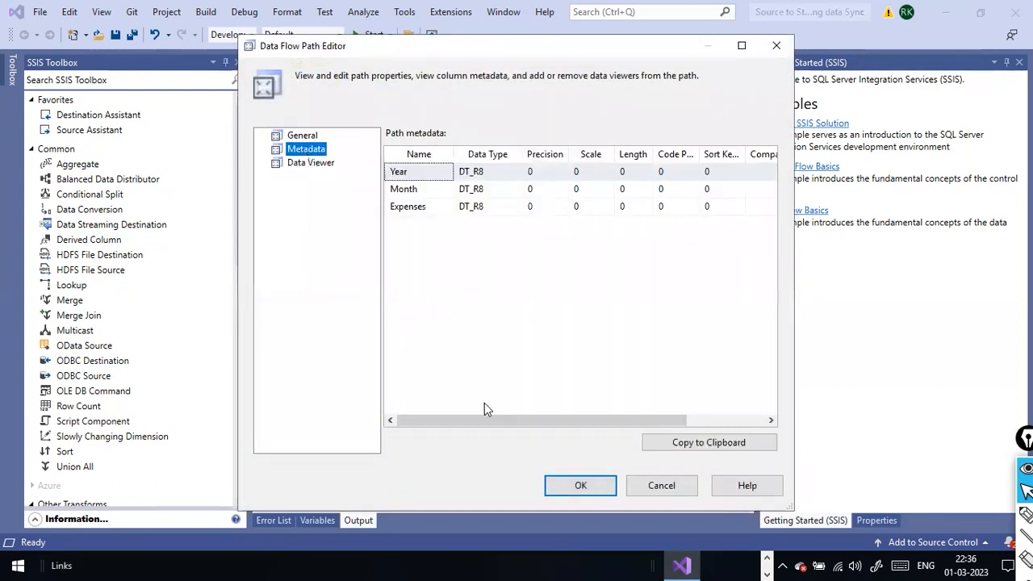
left_click_drag(484, 420, 661, 422)
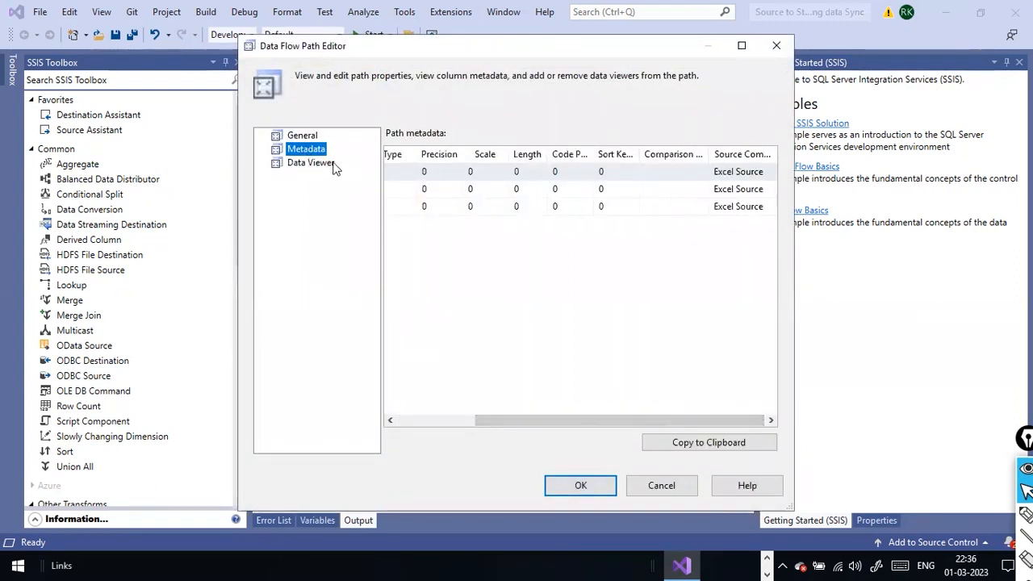
left_click(337, 165)
left_click(318, 137)
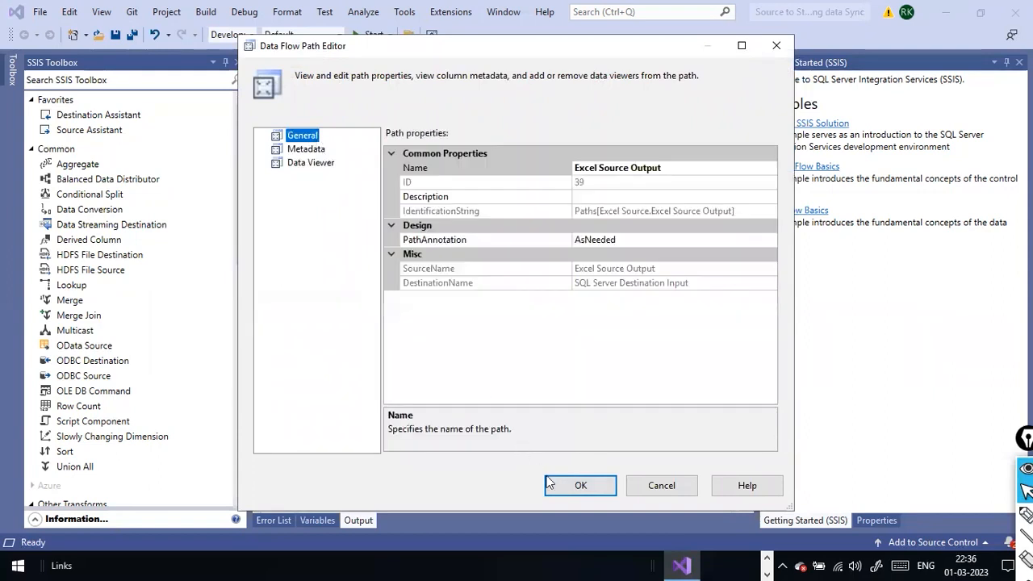
left_click(568, 485)
Execute the Data Flow Task from the design surface and dismiss the validation report
right_click(511, 337)
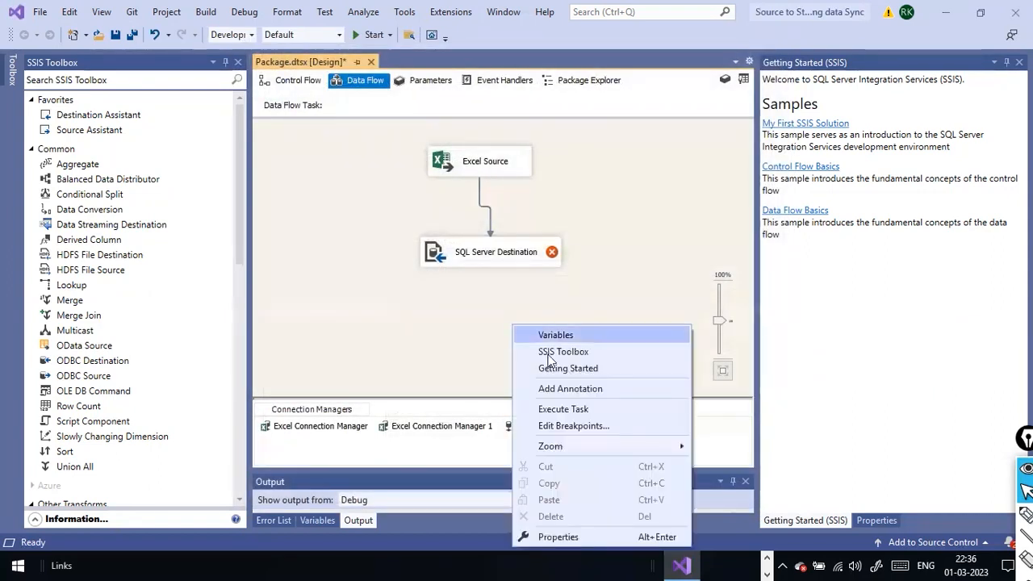
left_click(577, 408)
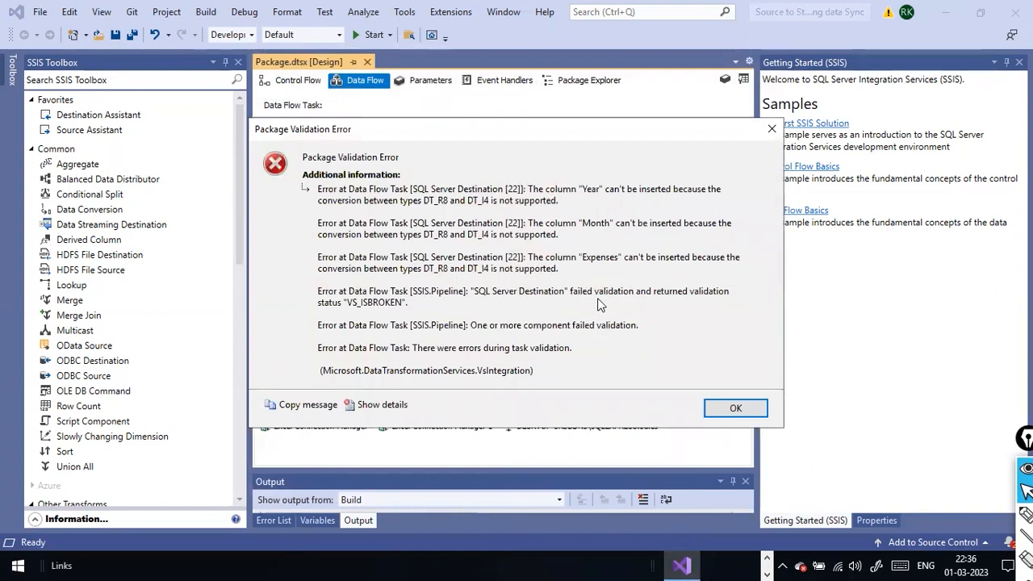
left_click(736, 408)
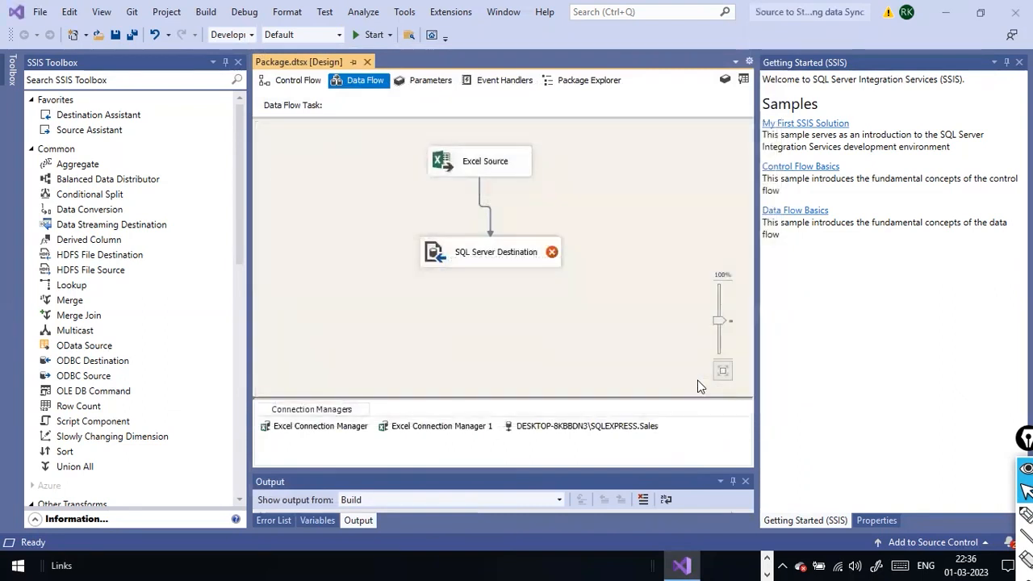
Delete the SQL Server Destination and place a new SQL Server Destination below the Excel Source
right_click(552, 255)
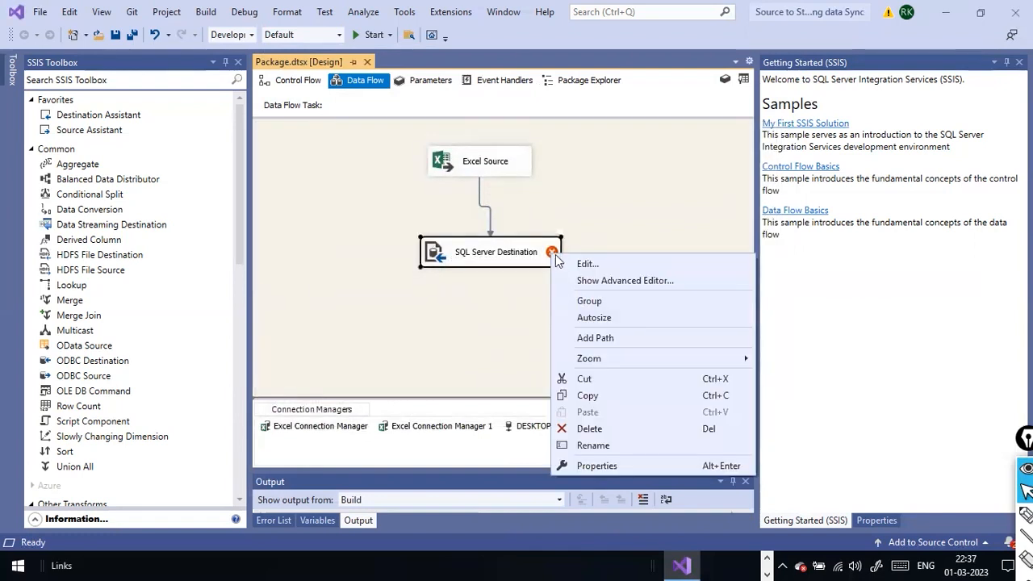
left_click(600, 420)
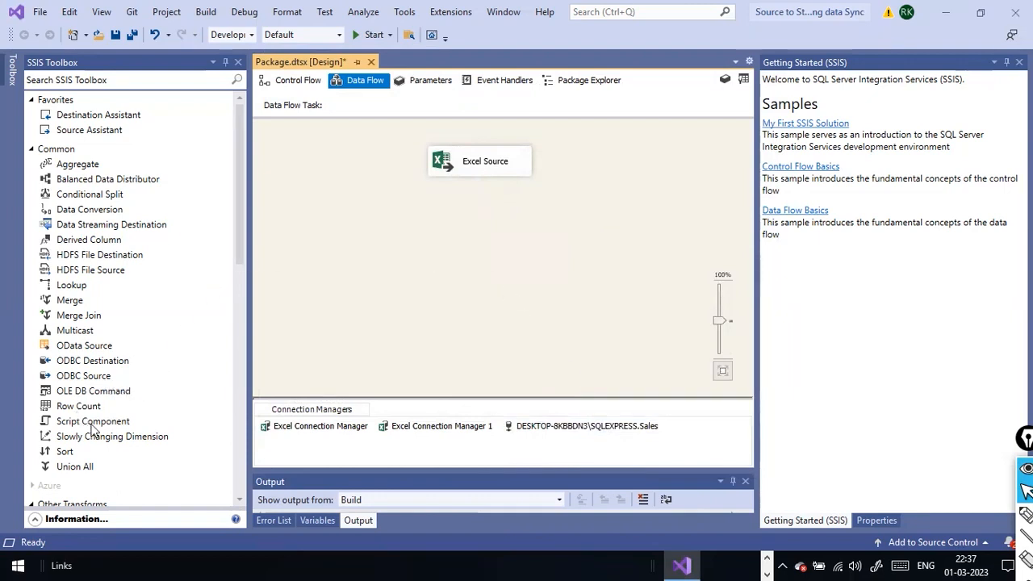
scroll(93, 432, "down", 12)
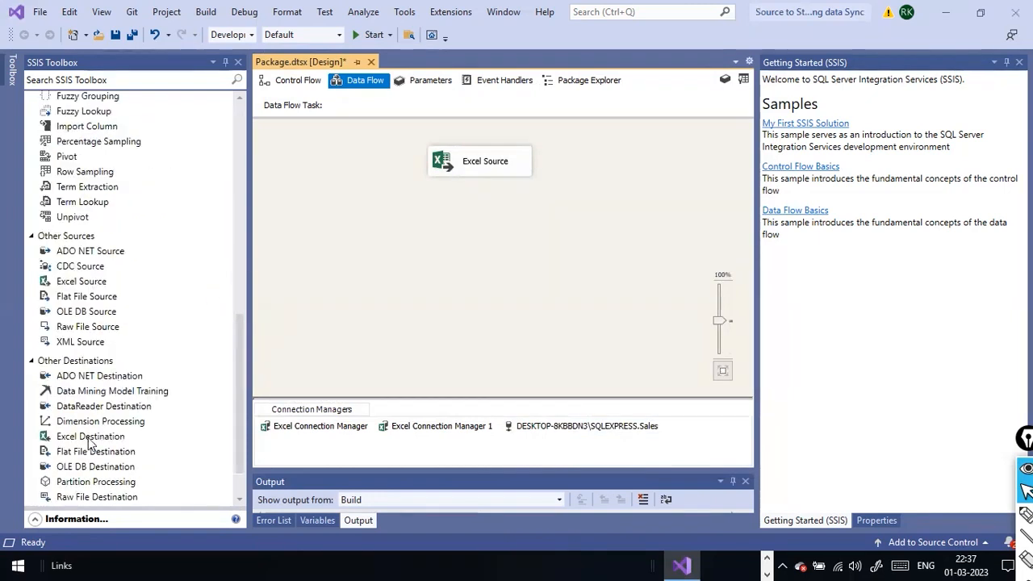
scroll(91, 442, "down", 2)
left_click(109, 495)
left_click_drag(109, 498, 401, 305)
left_click_drag(422, 247, 422, 247)
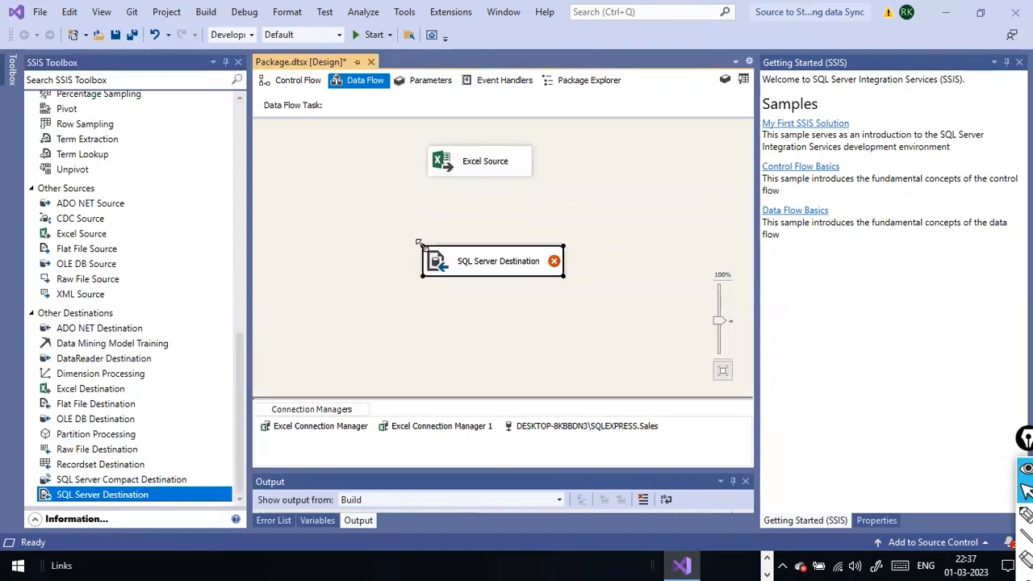
Edit the new SQL Server Destination without input columns and choose the DESKTOP-8KBBDN3\SQLEXPRESS.Sales connection manager
right_click(518, 269)
left_click(549, 276)
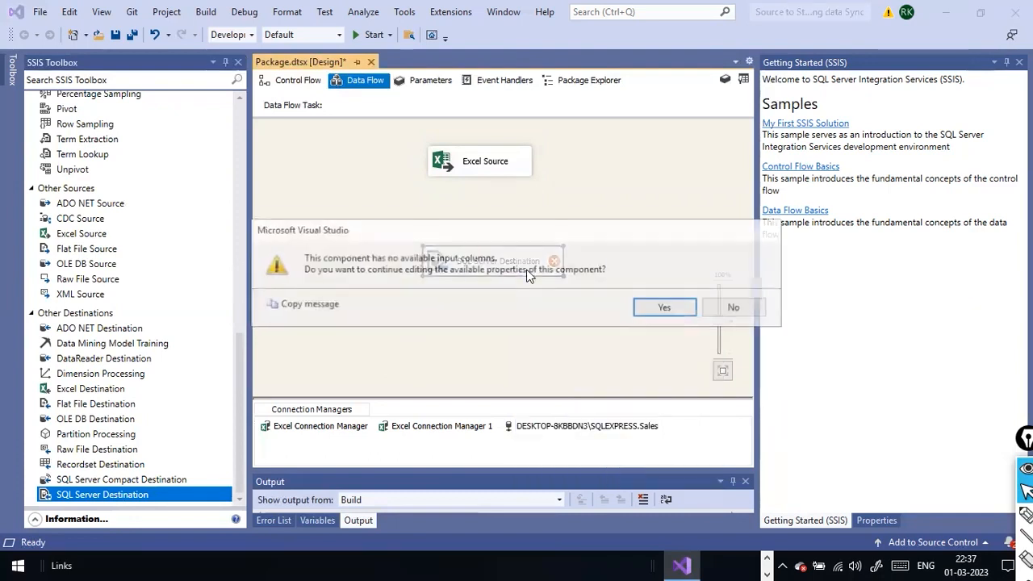
left_click(665, 308)
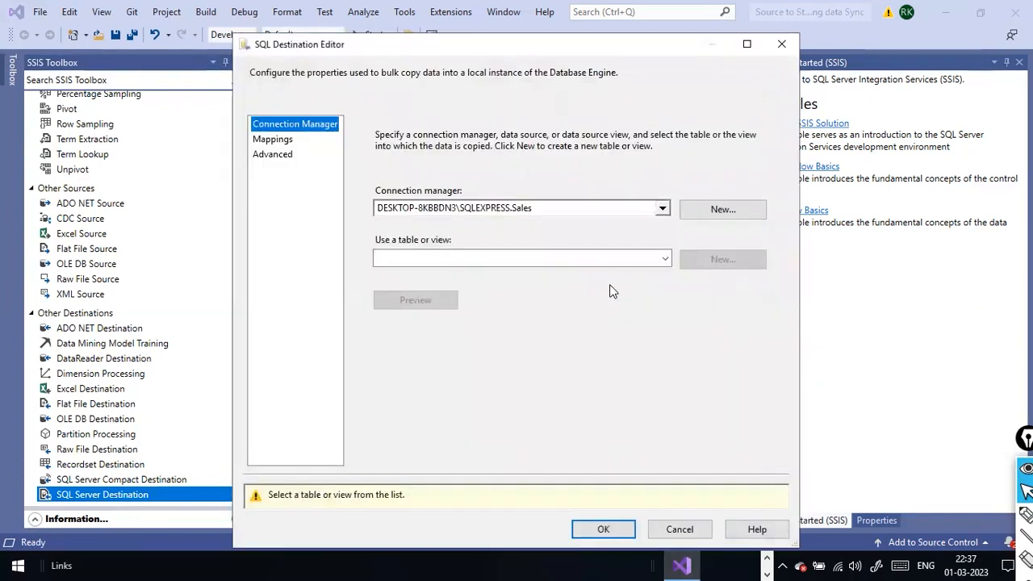
left_click(662, 208)
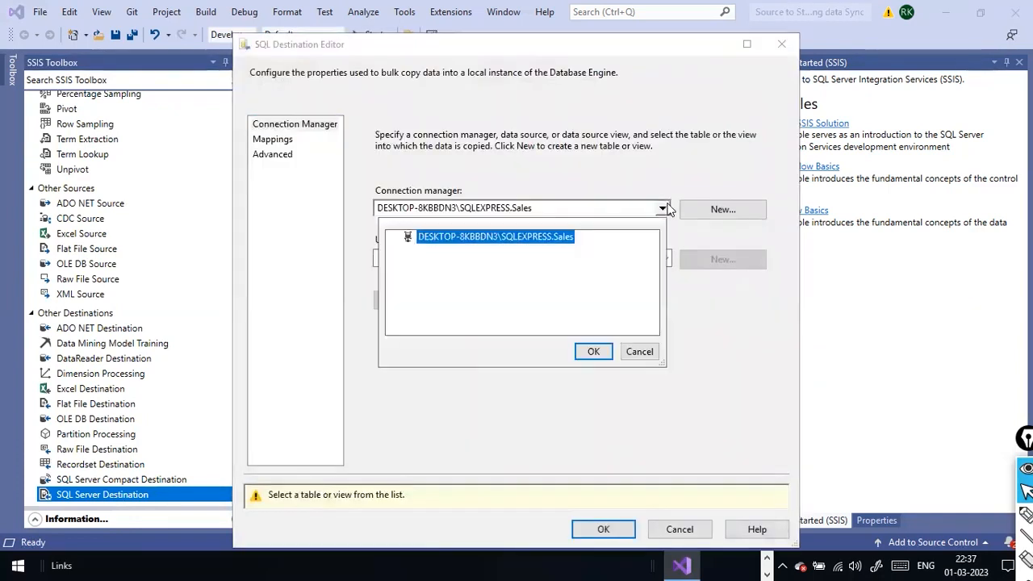
left_click(588, 355)
Switch to SQL Server Management Studio, append "use sales" and "go" at the end of SQLQuery2.sql, and execute just those lines
key("alt+Tab")
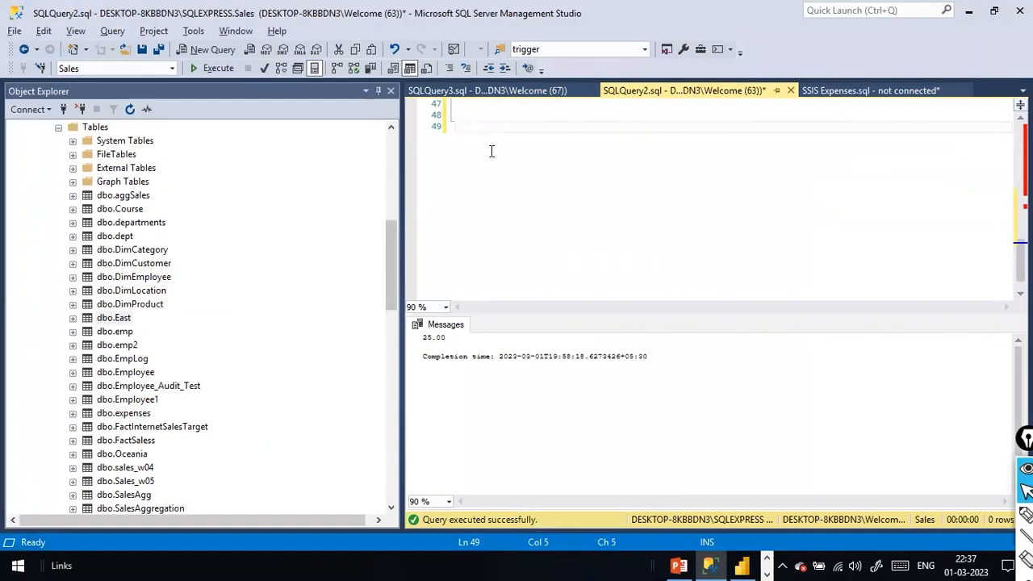
key("ctrl+Home")
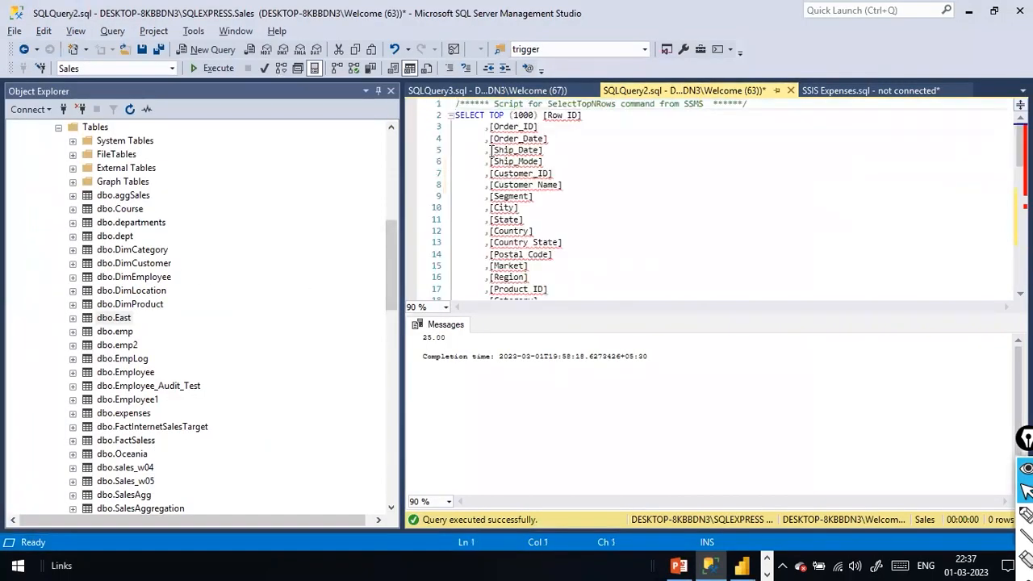
key("ctrl+End")
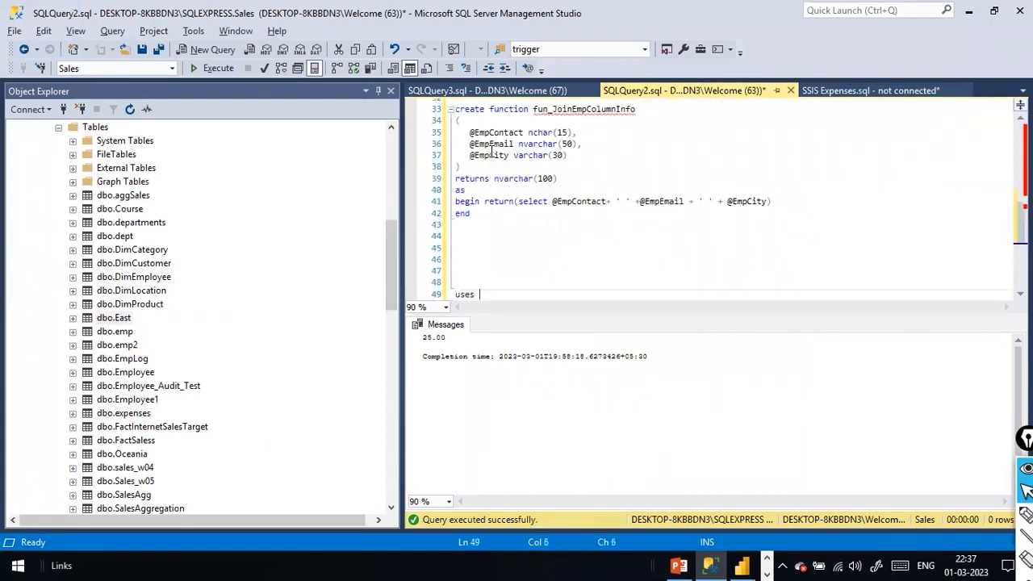
type("use sales")
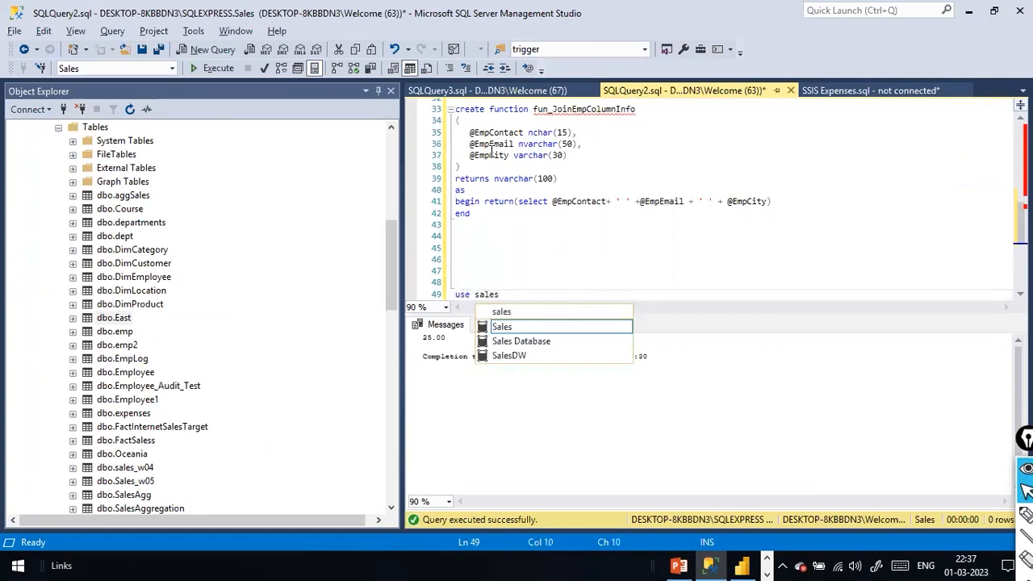
key("Return")
type("go")
key("Up")
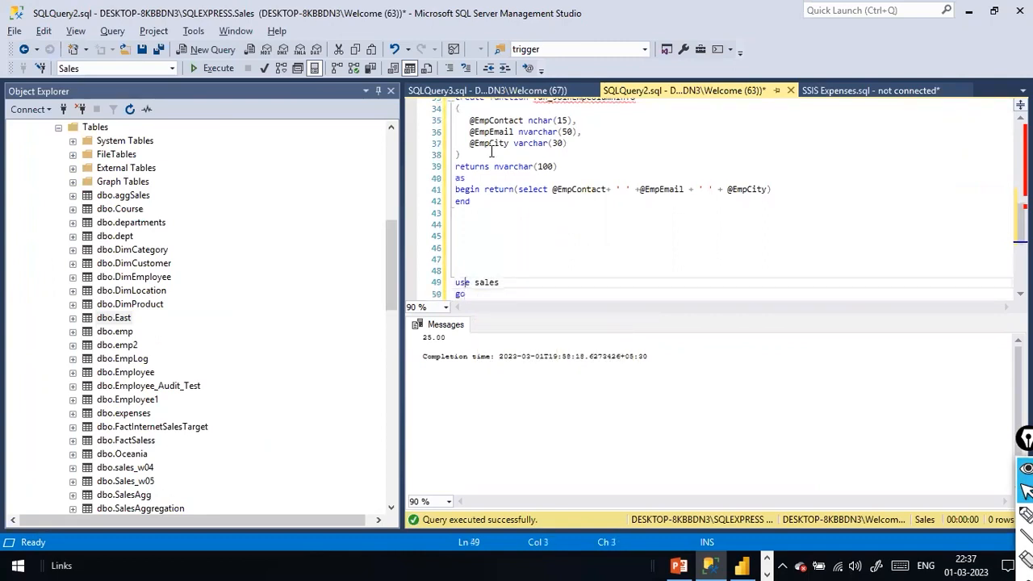
key("shift+Down")
key("shift+End")
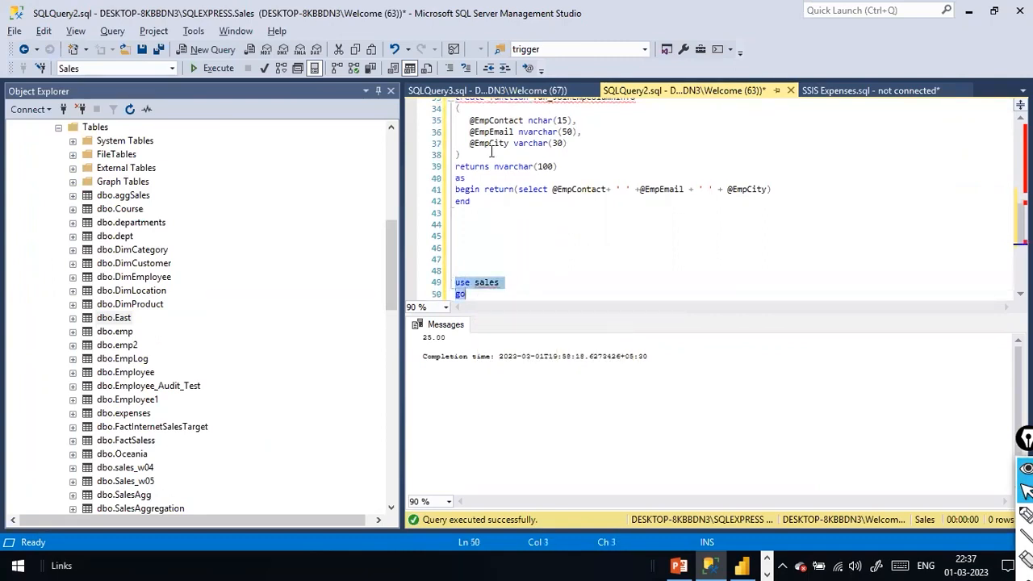
key("F5")
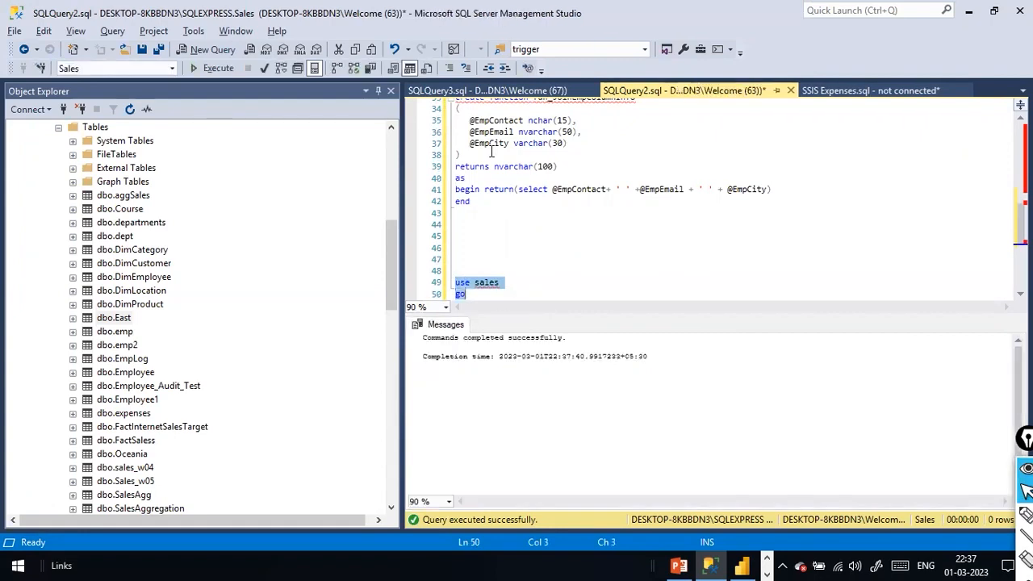
Add the query "select * from expenses" below the go line and run only that statement
left_click(484, 293)
key("Return")
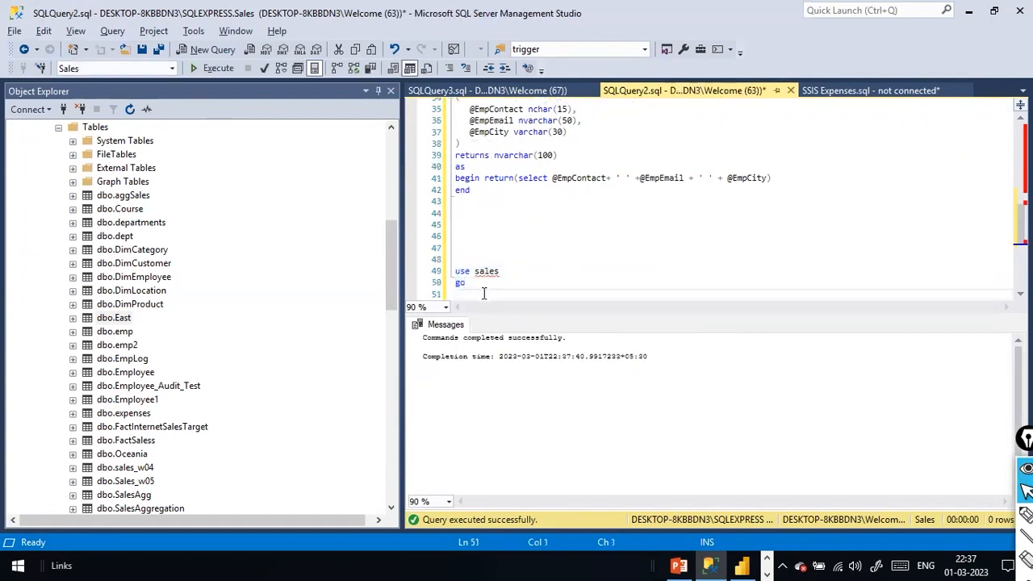
key("Return")
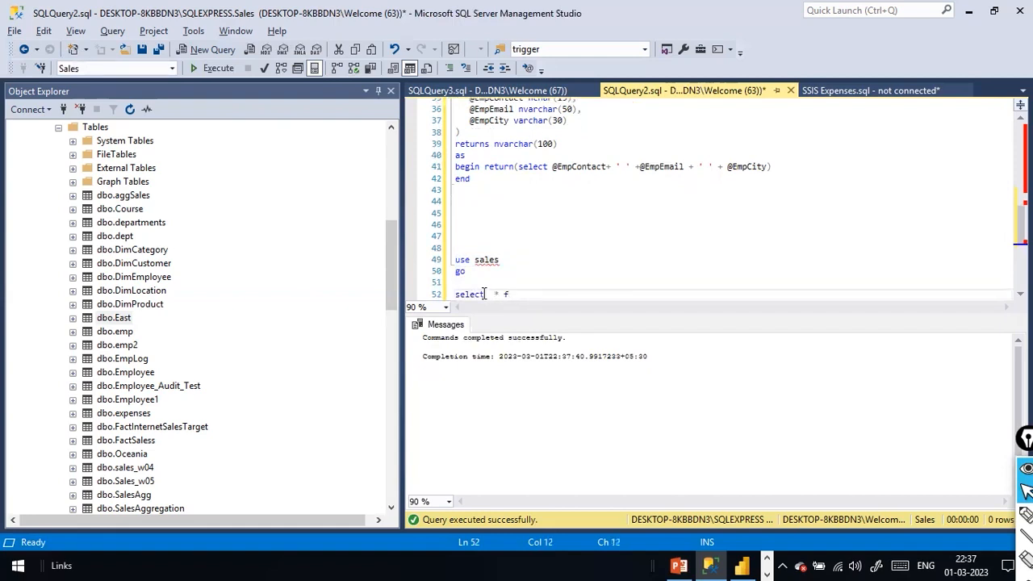
key("BackSpace")
type("xpenses")
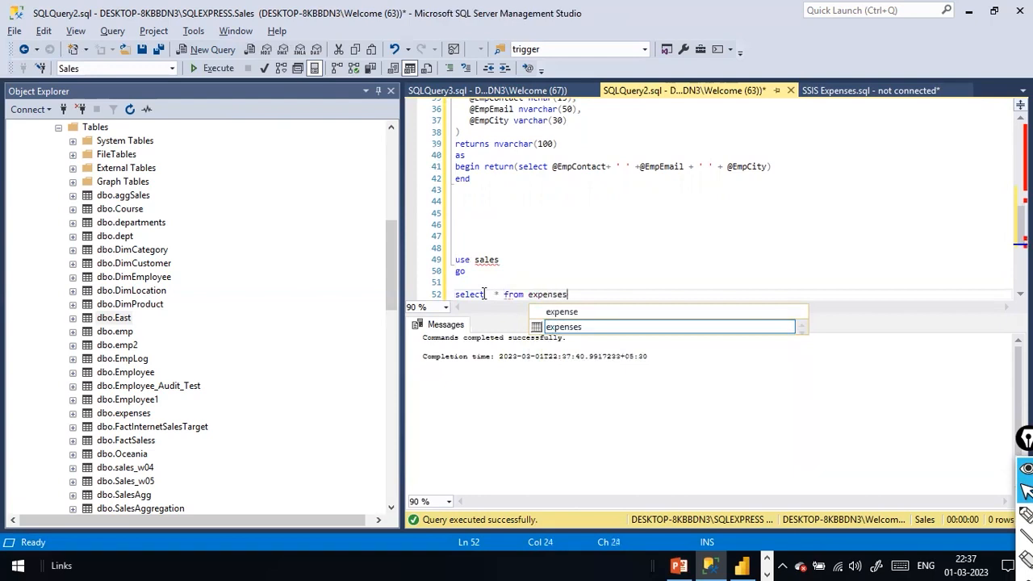
key("shift+Home")
key("F5")
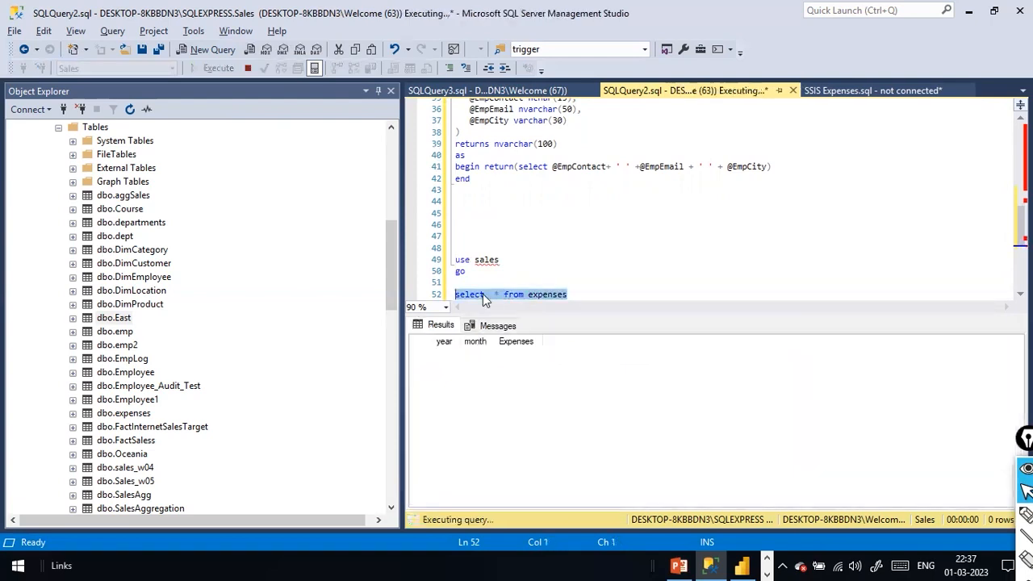
left_click(586, 297)
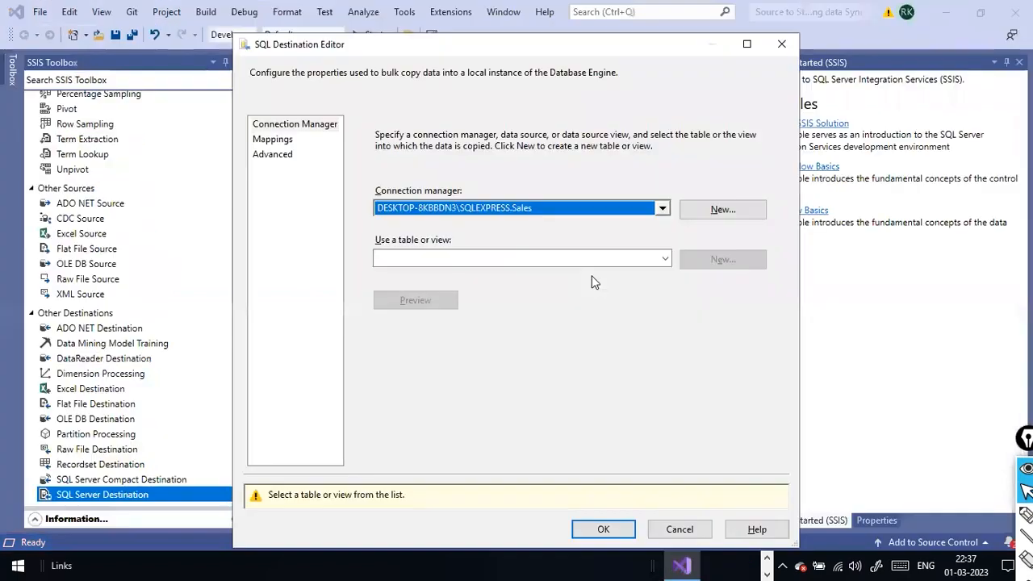
left_click(663, 258)
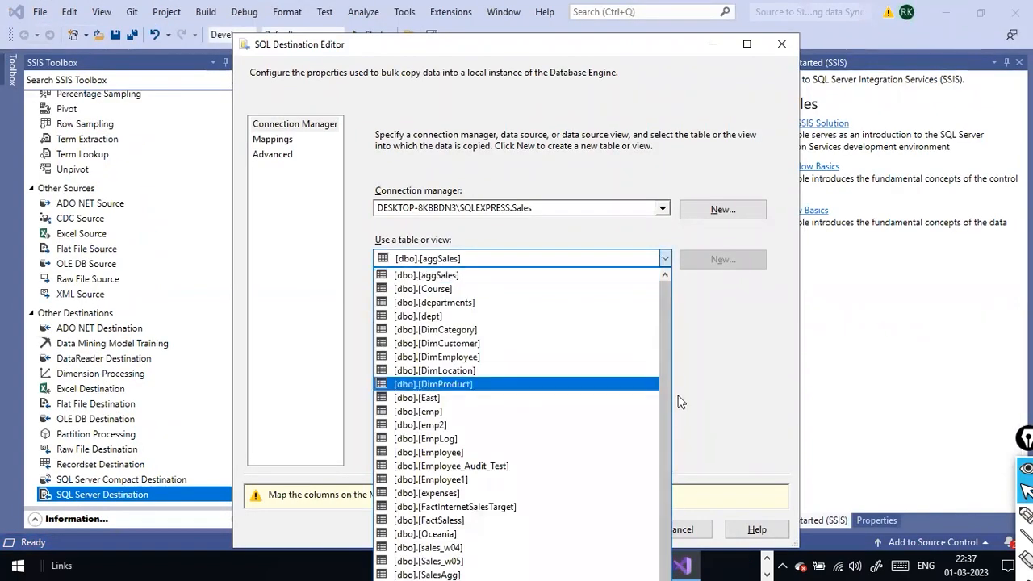
left_click(683, 371)
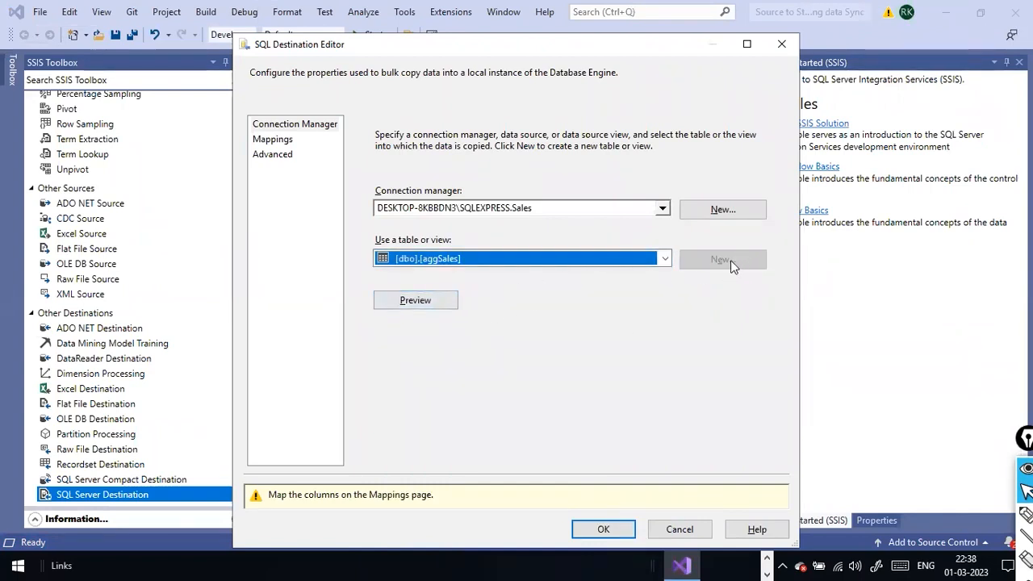
left_click(664, 258)
left_click(700, 292)
left_click(656, 260)
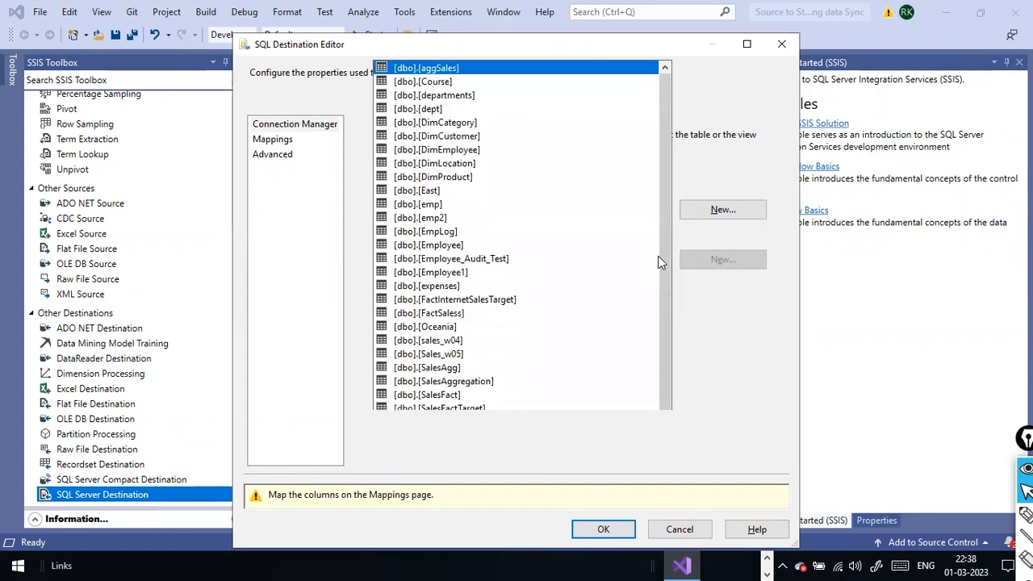
scroll(637, 274, "down", 1)
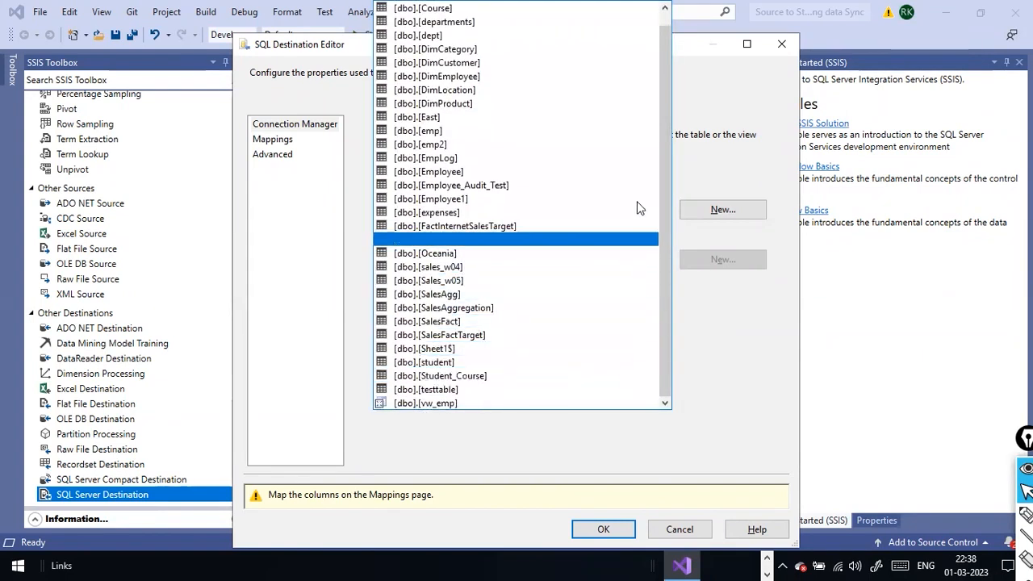
left_click(711, 97)
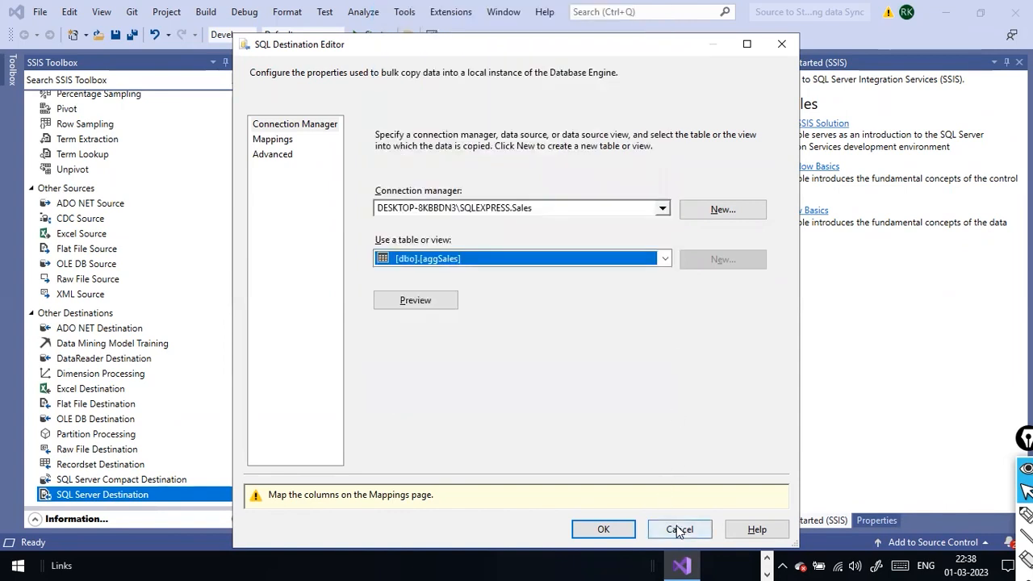
left_click(658, 533)
right_click(483, 257)
left_click(503, 269)
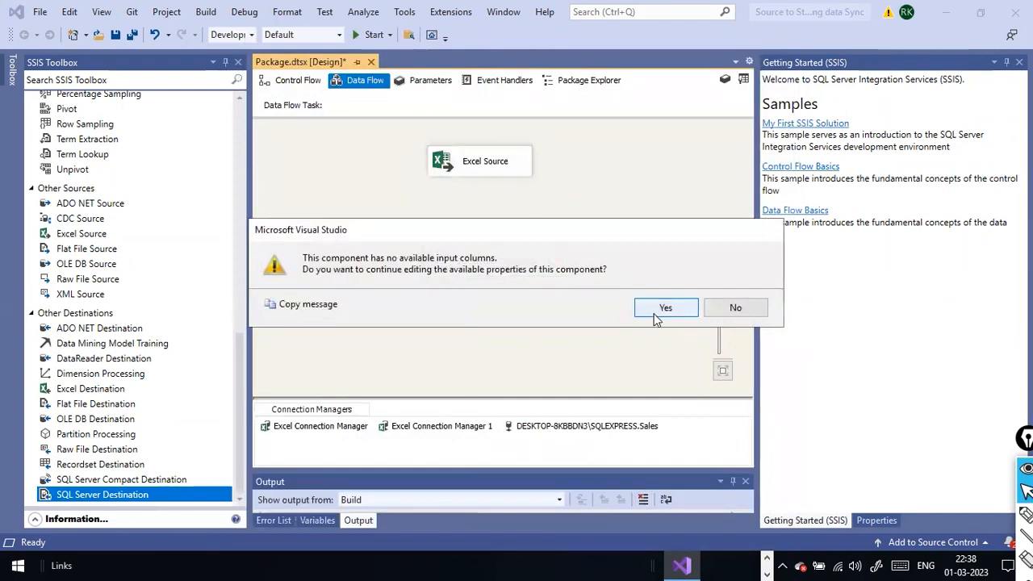
left_click(655, 311)
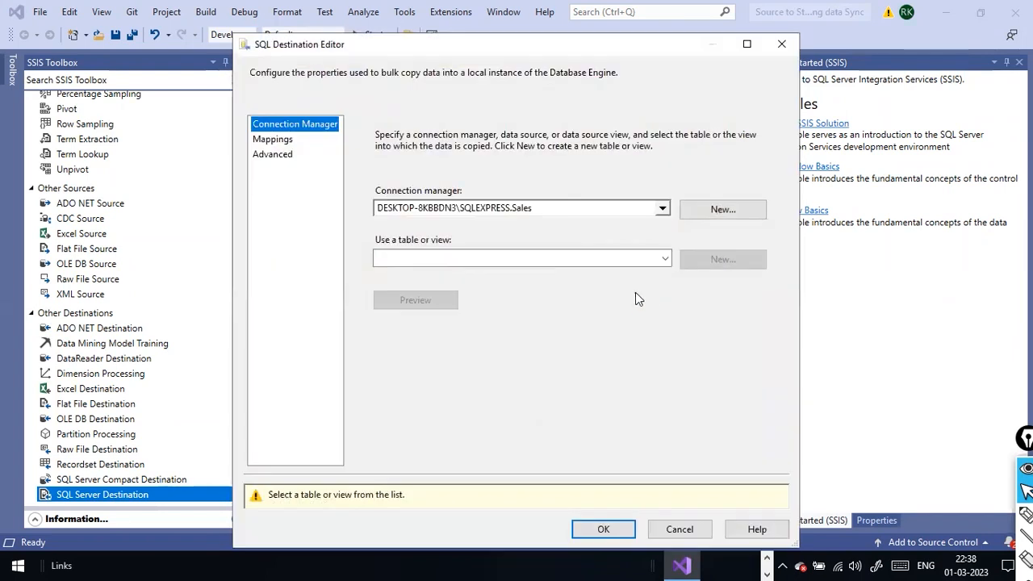
left_click(782, 43)
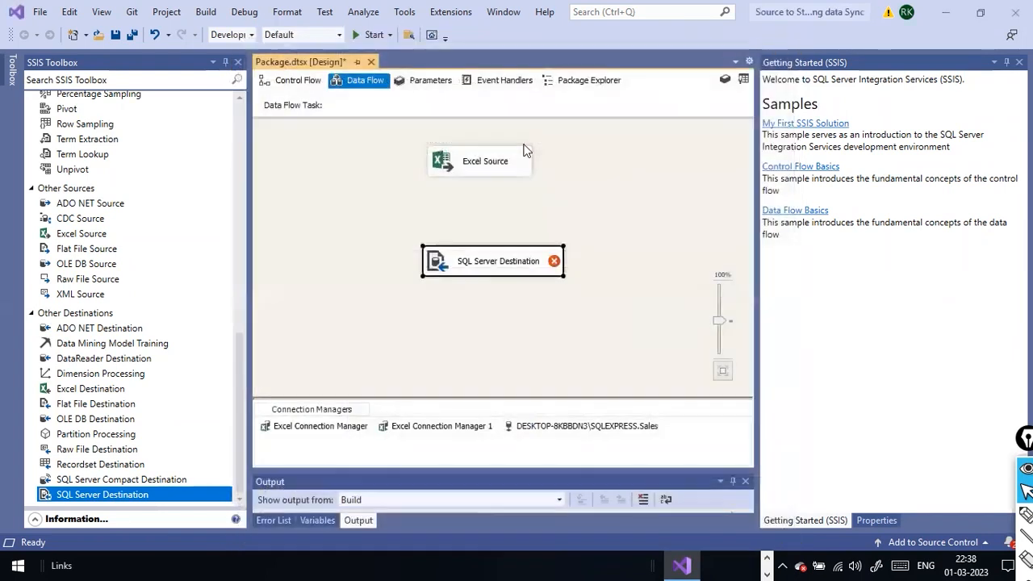
Connect the Excel Source to the SQL Server Destination and create a new destination table named Expenses5 in its editor
left_click(489, 168)
left_click_drag(488, 187, 487, 264)
right_click(532, 269)
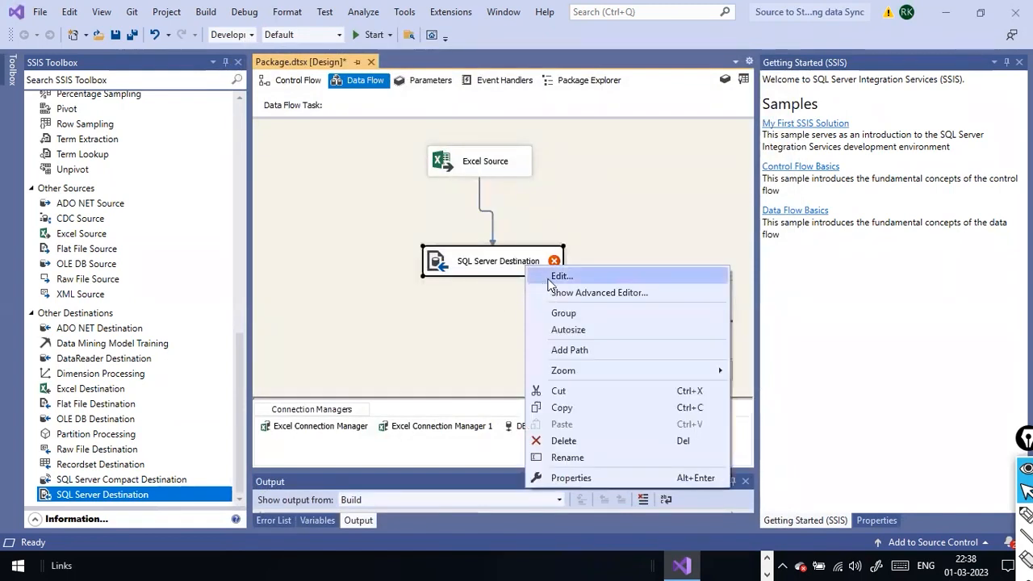
left_click(553, 276)
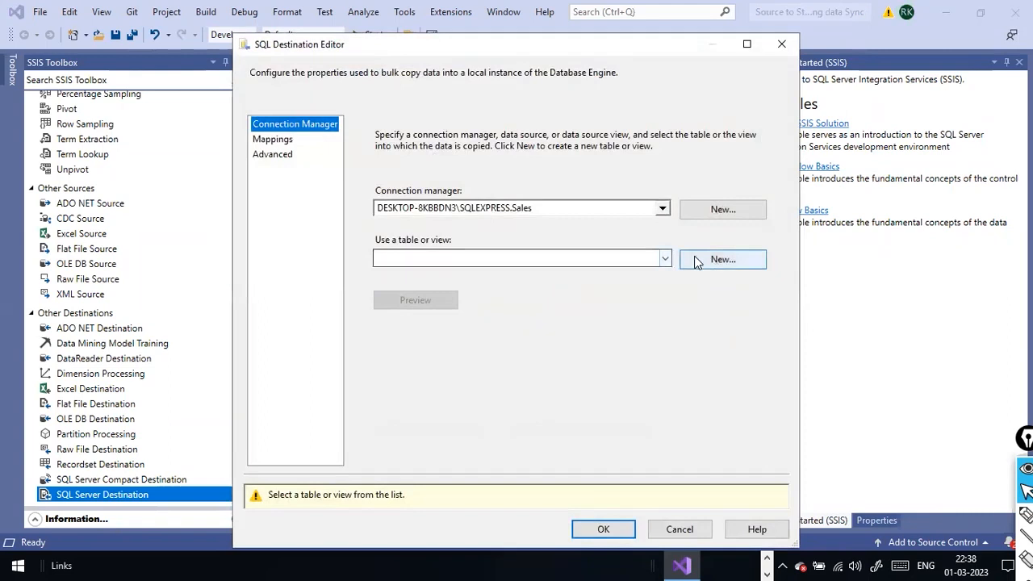
left_click(698, 259)
left_click(593, 249)
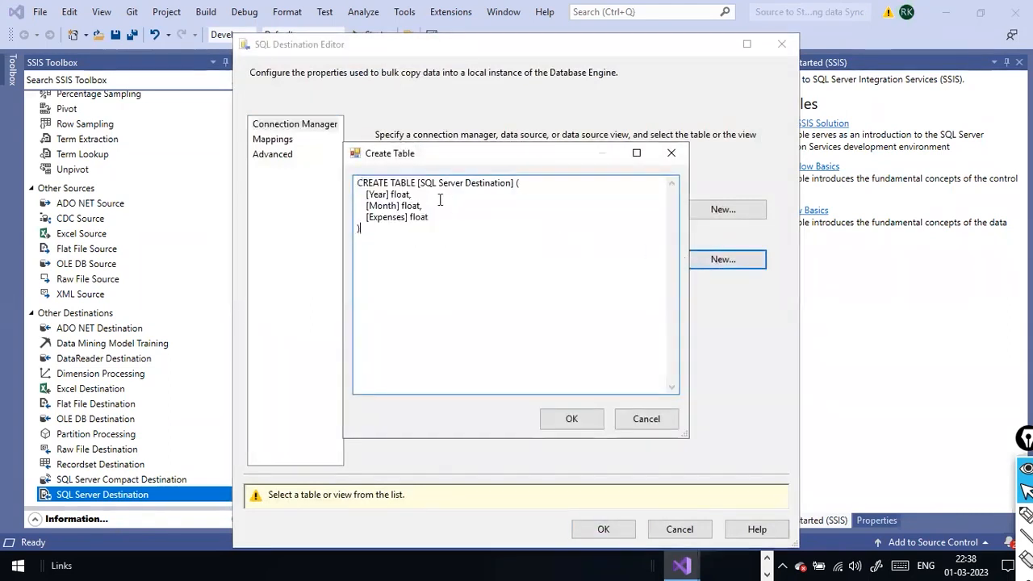
left_click_drag(419, 183, 513, 184)
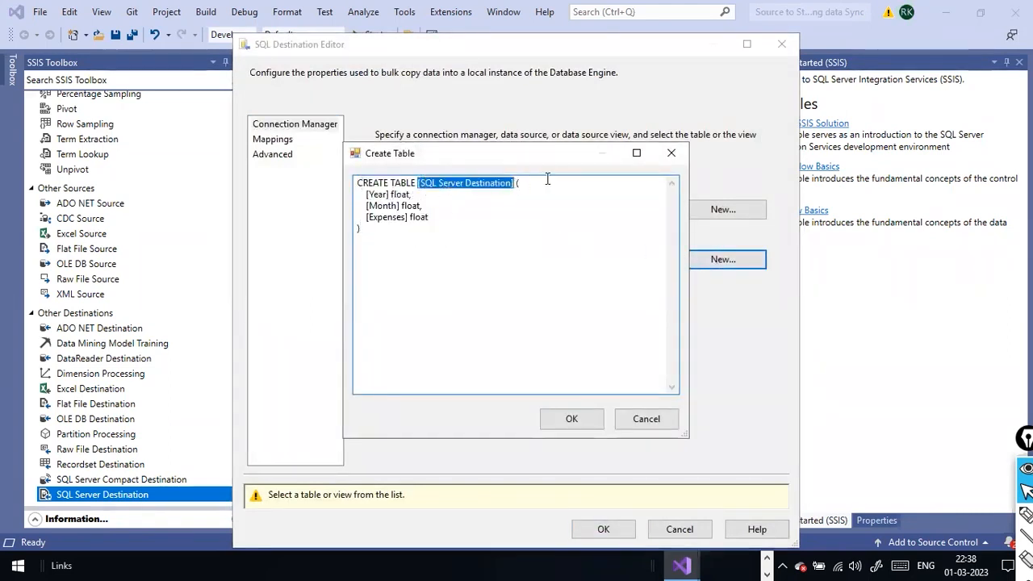
type("Expenses")
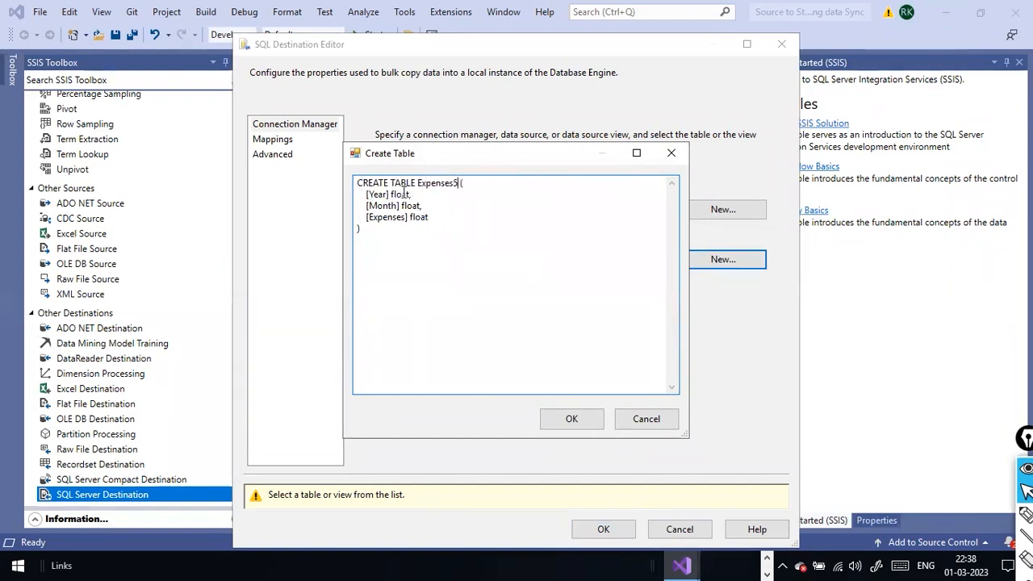
left_click(571, 418)
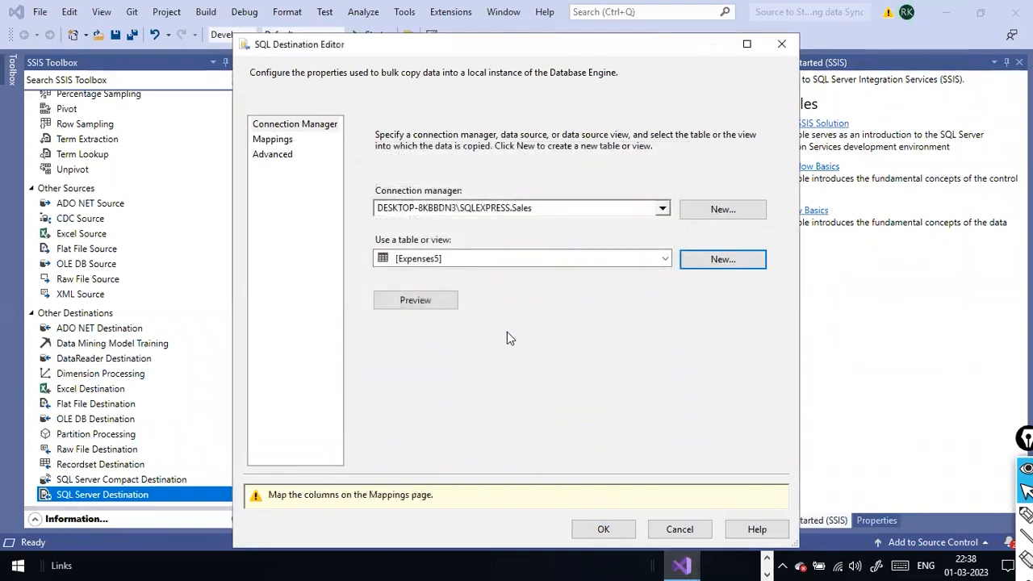
Preview the Expenses5 table and accept the SQL Server Destination settings
left_click(443, 308)
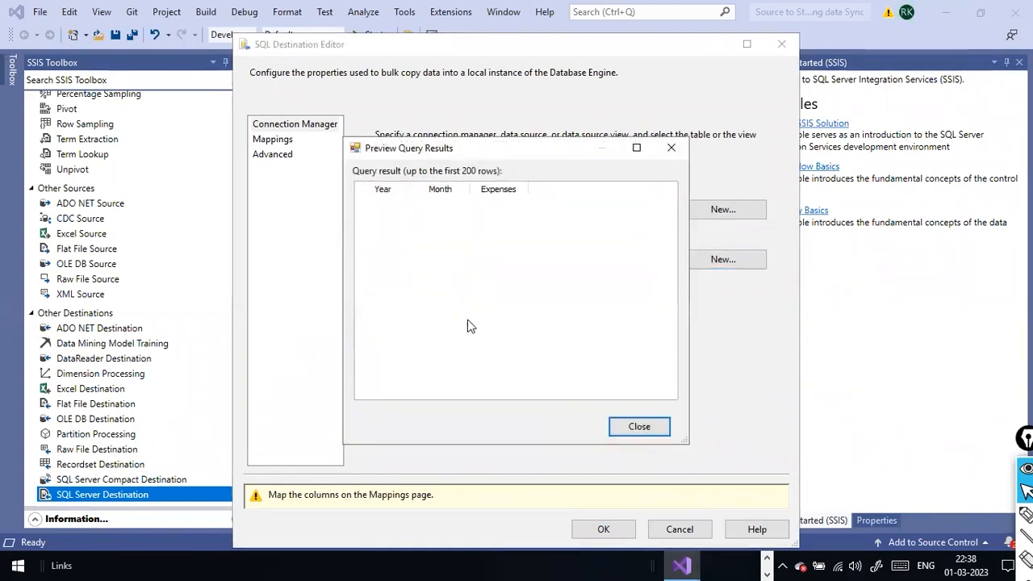
left_click(625, 429)
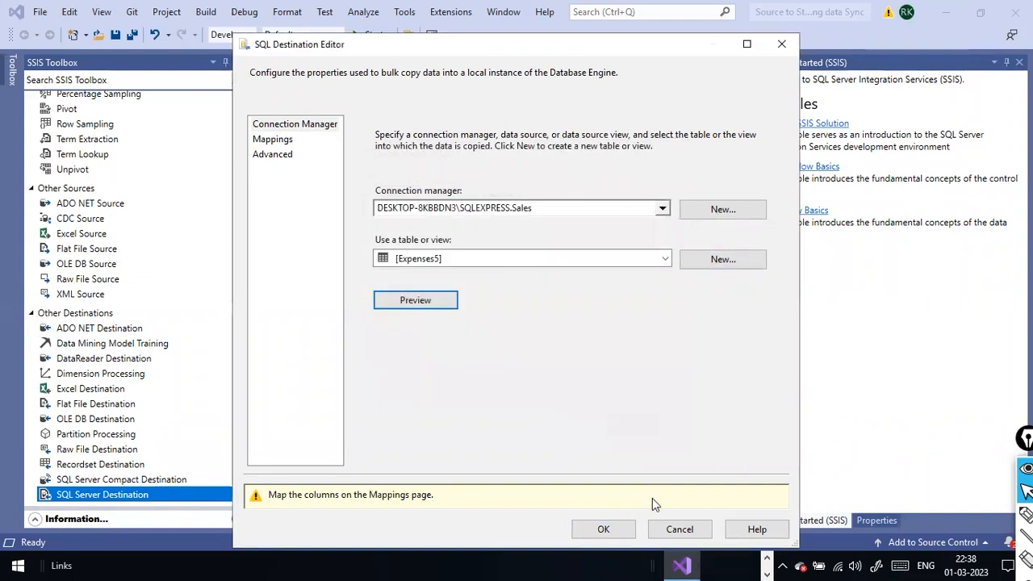
left_click(604, 529)
left_click(602, 229)
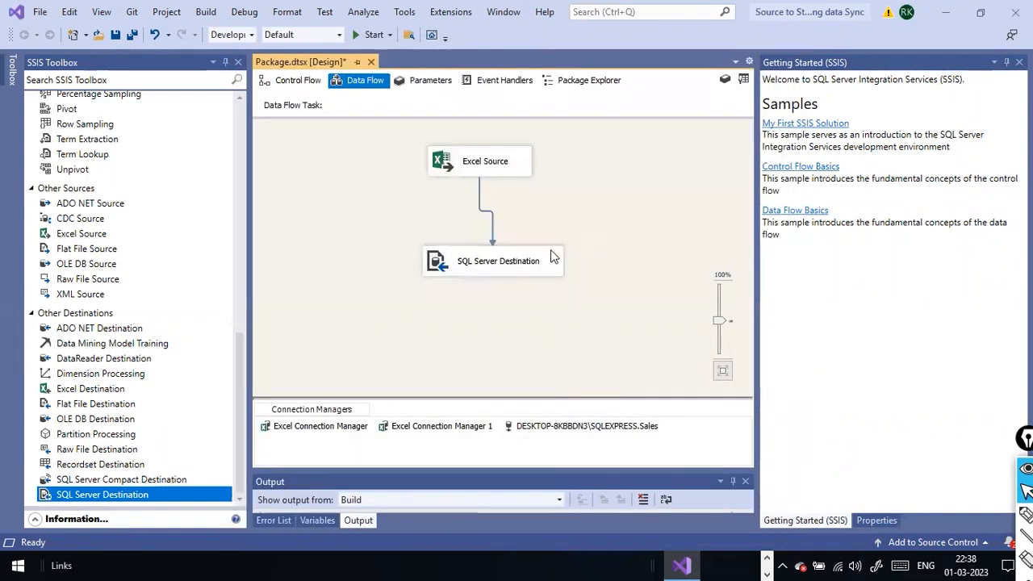
Execute the Data Flow Task from the design surface and return to design mode once the run ends
right_click(510, 211)
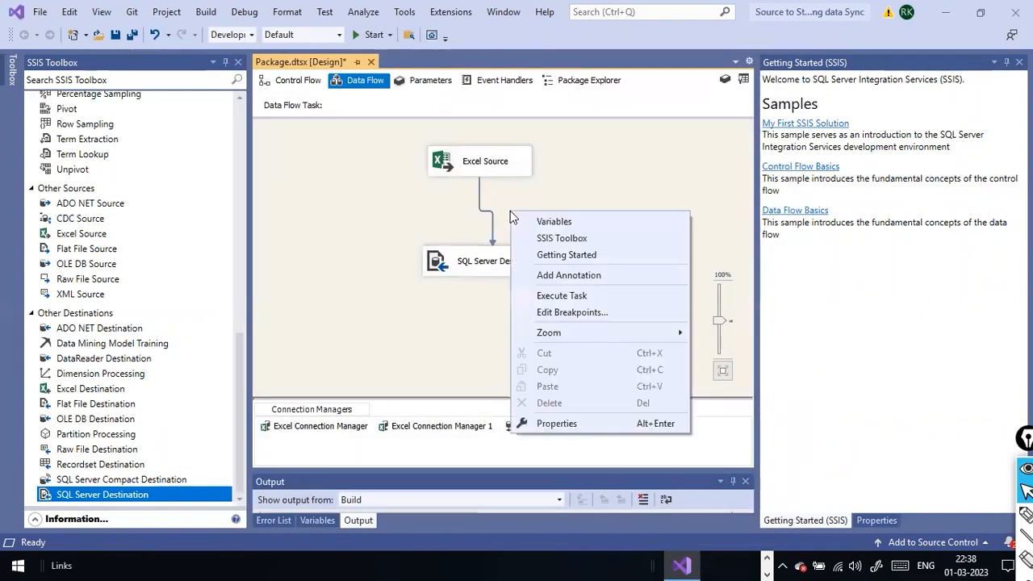
left_click(590, 296)
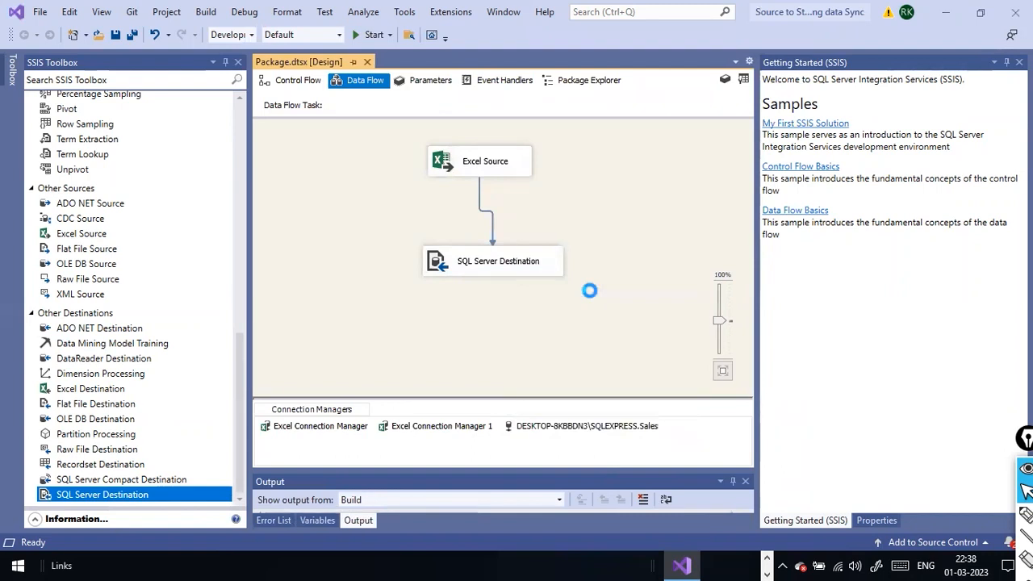
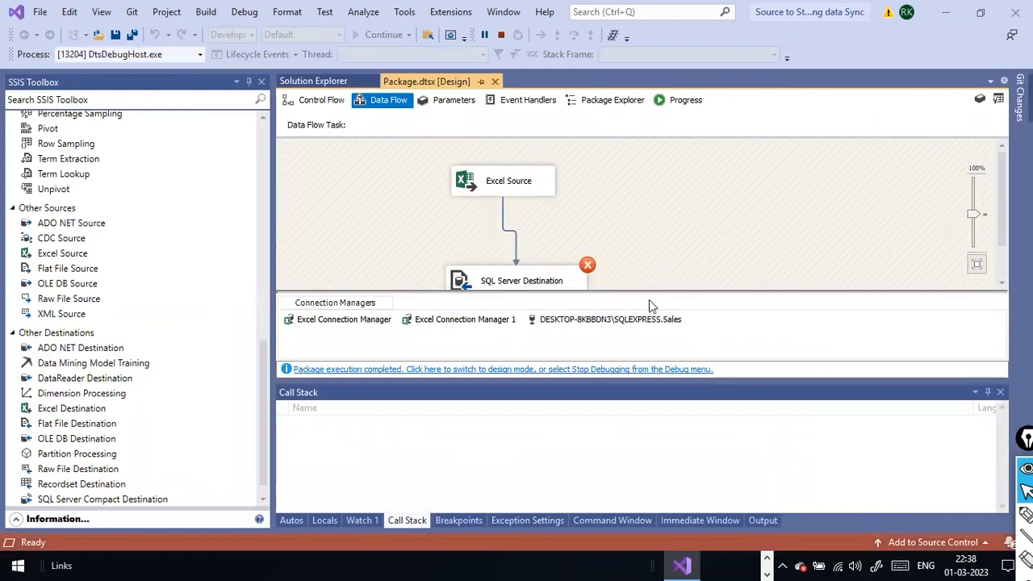
left_click(598, 369)
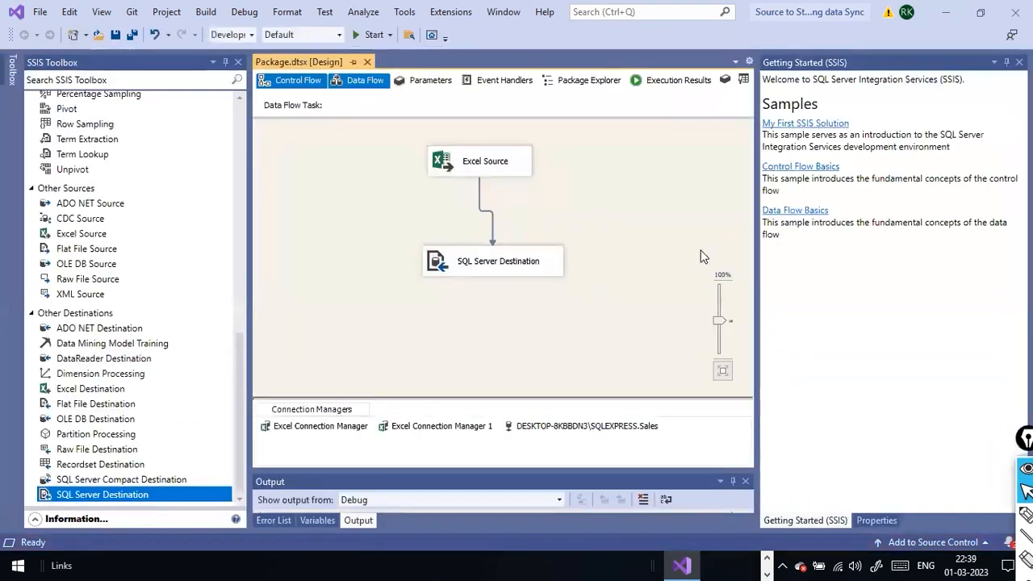
Switch to SQL Server Management Studio, change the select query's table to expenses5, and run that statement alone
key("alt+Tab")
left_click(624, 284)
left_click(613, 300)
left_click_drag(613, 297, 362, 290)
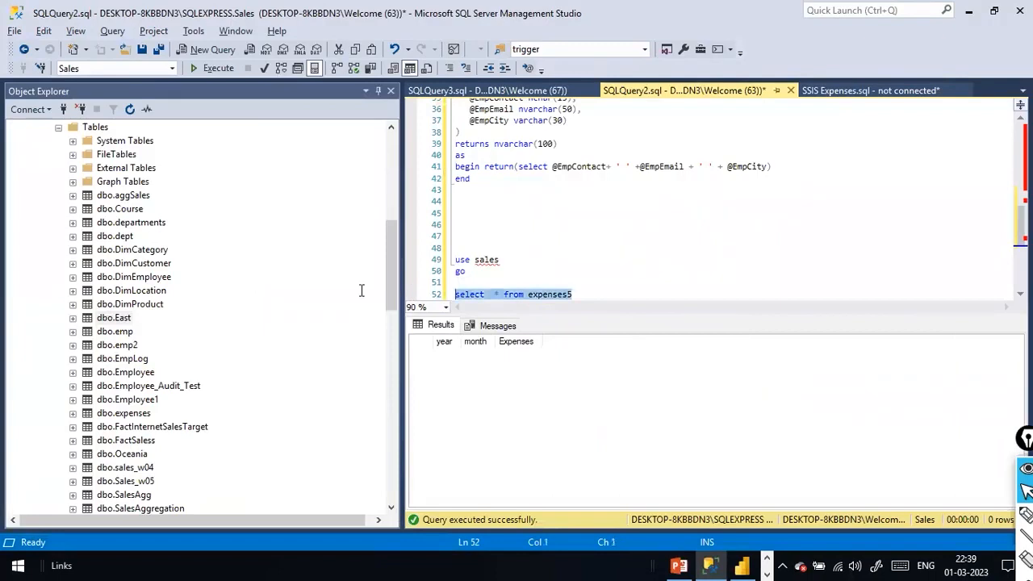
left_click(217, 69)
left_click(575, 290)
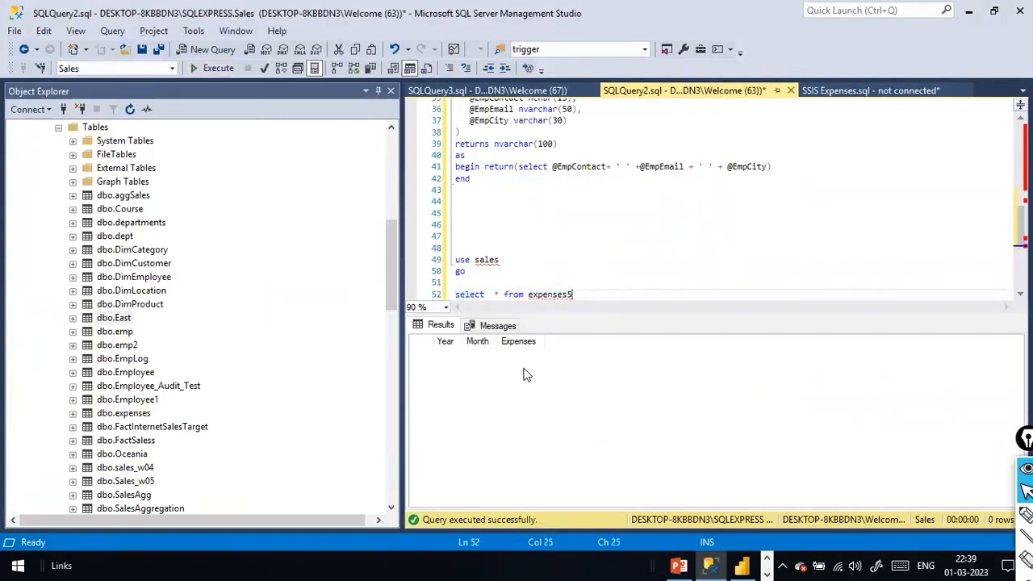
Switch back to Visual Studio and execute the Data Flow Task again from the data flow surface
key("alt+Tab")
right_click(528, 256)
right_click(595, 210)
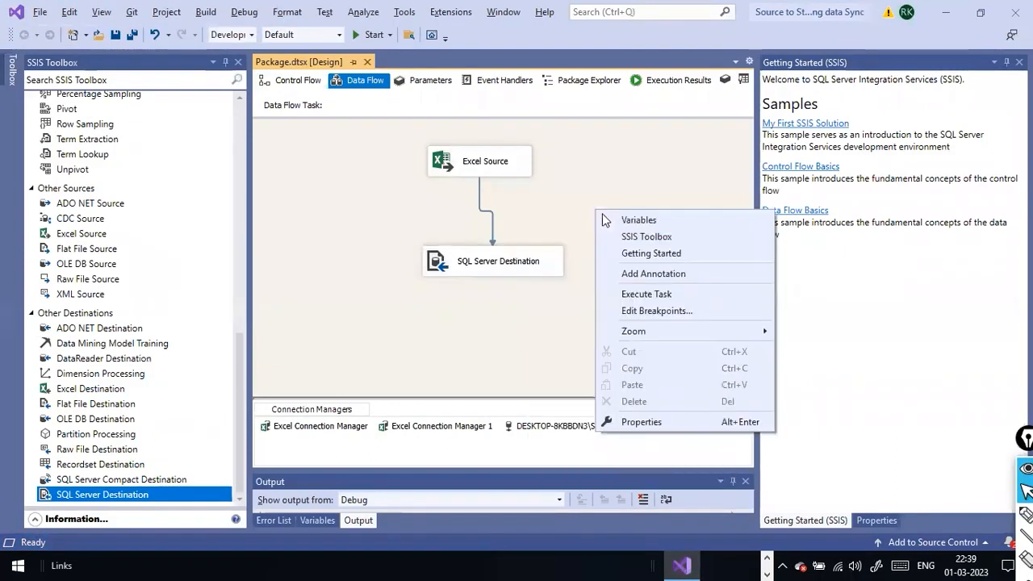
left_click(649, 294)
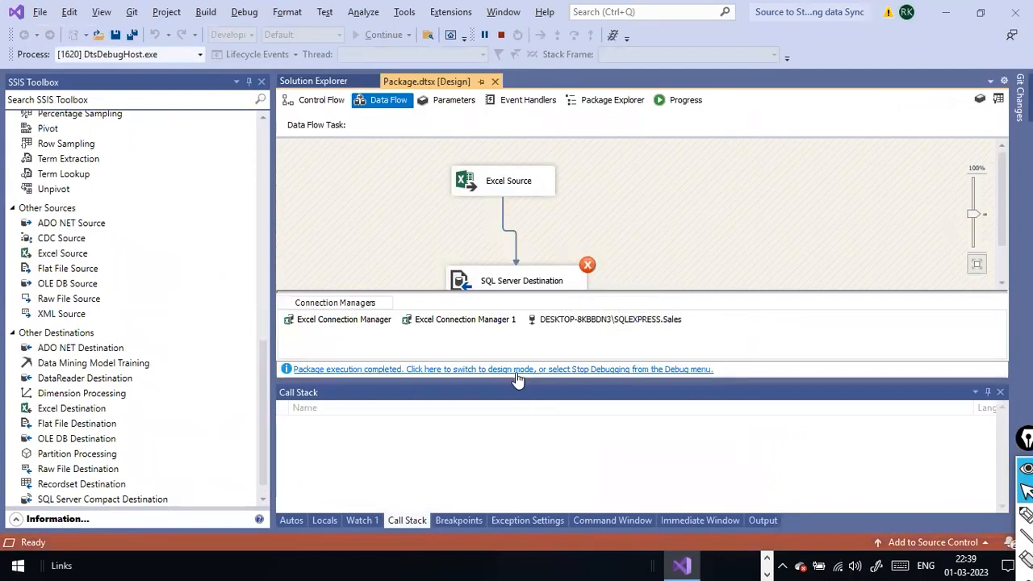
Review the warnings and errors in the run's progress log and return the data flow to design mode
left_click(684, 99)
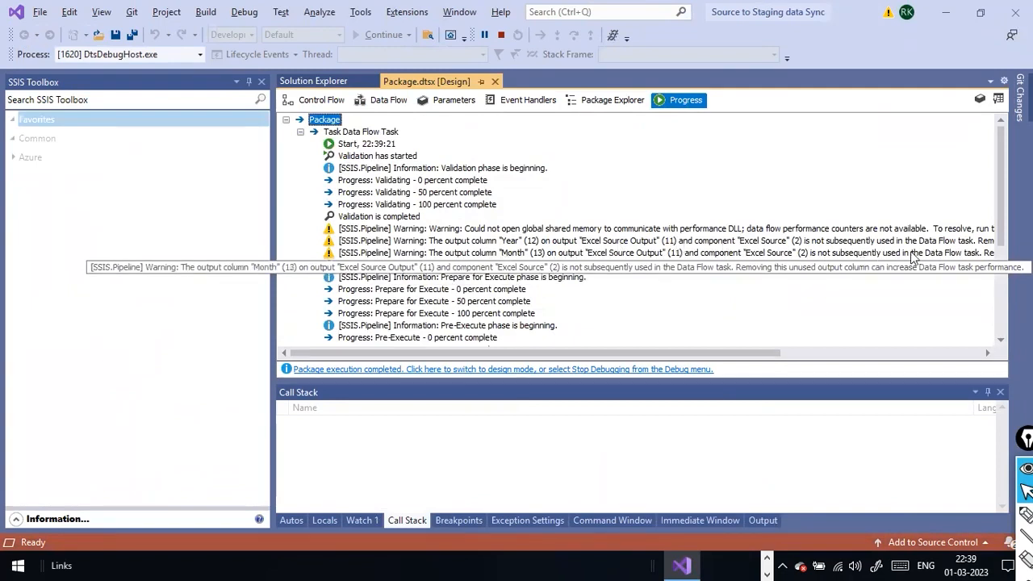
left_click_drag(710, 351, 883, 353)
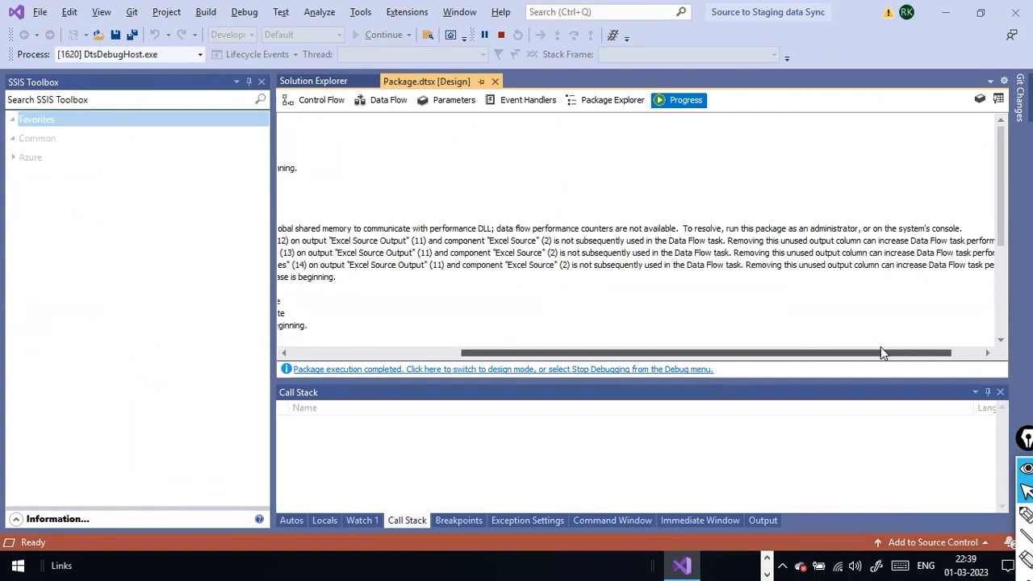
left_click_drag(883, 353, 623, 345)
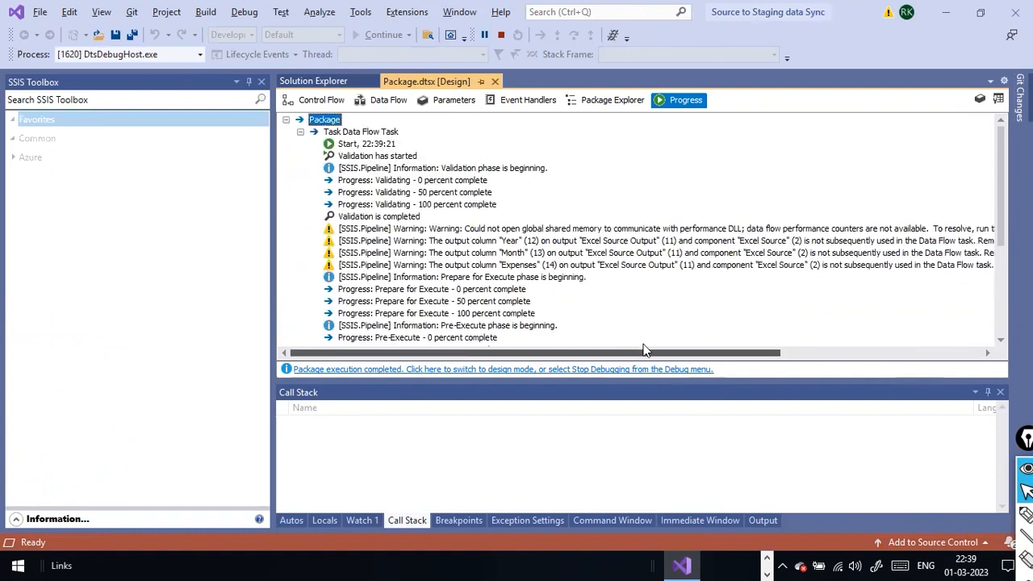
scroll(449, 233, "down", 2)
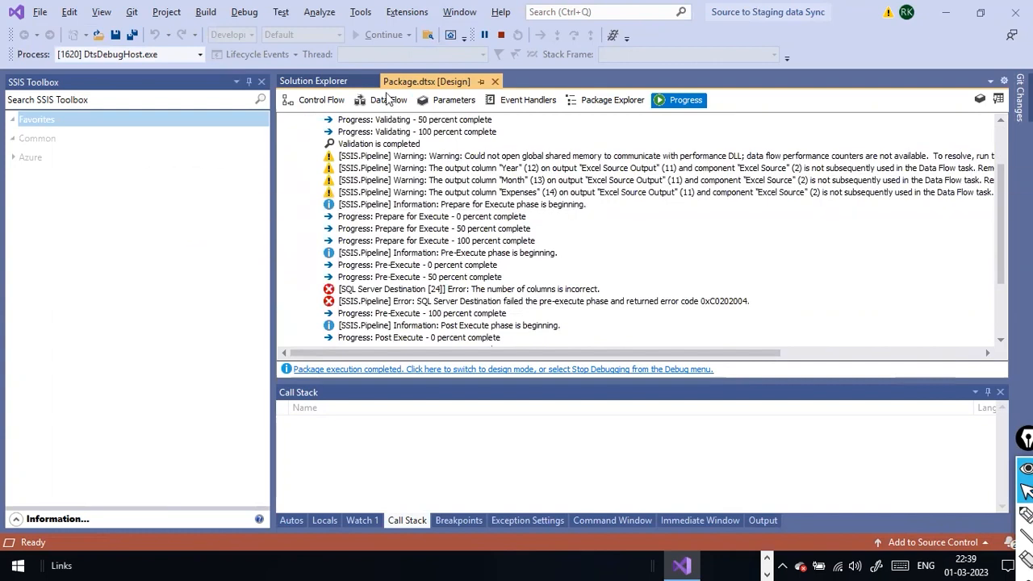
left_click(387, 100)
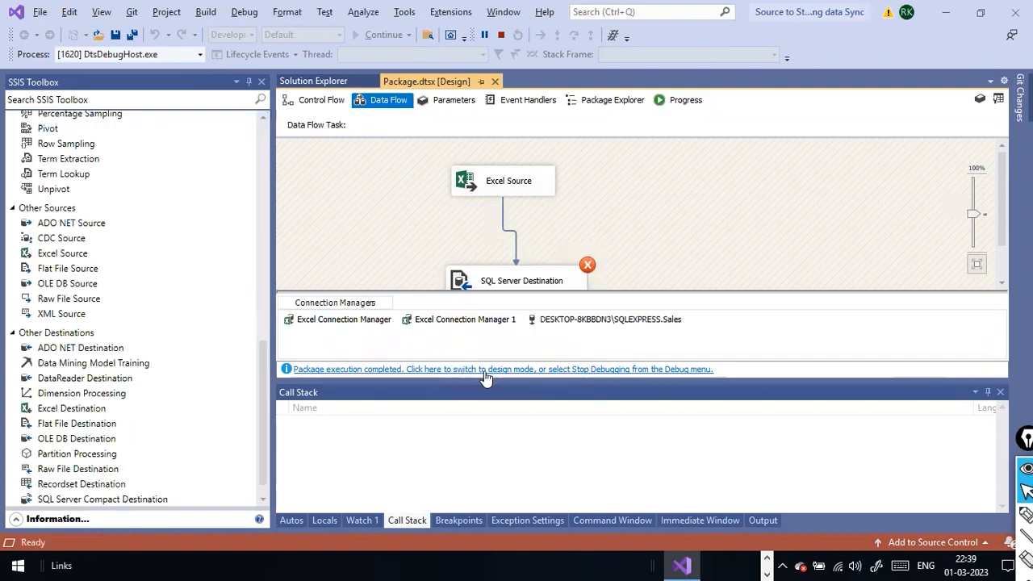
left_click(623, 370)
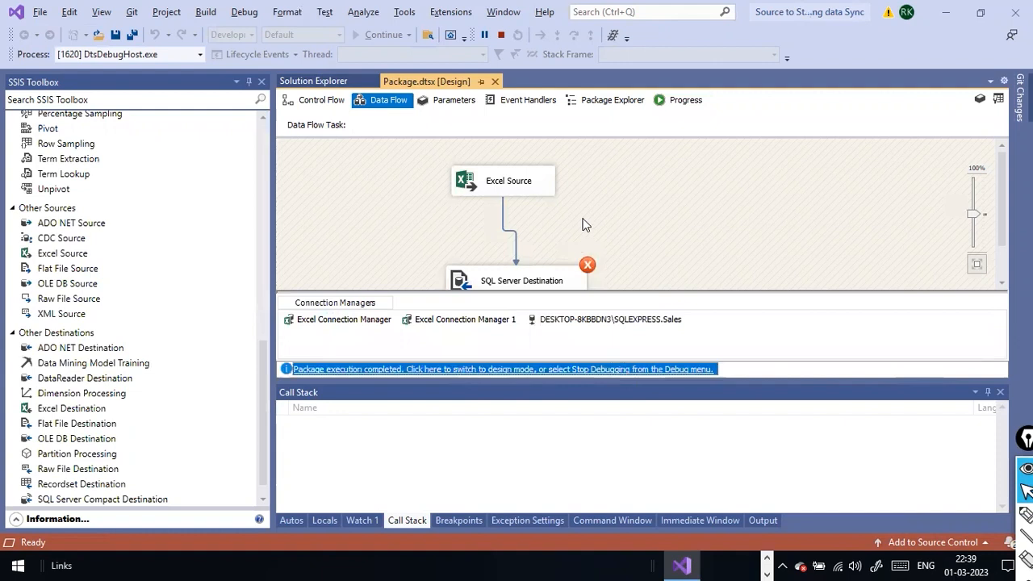
left_click(604, 372)
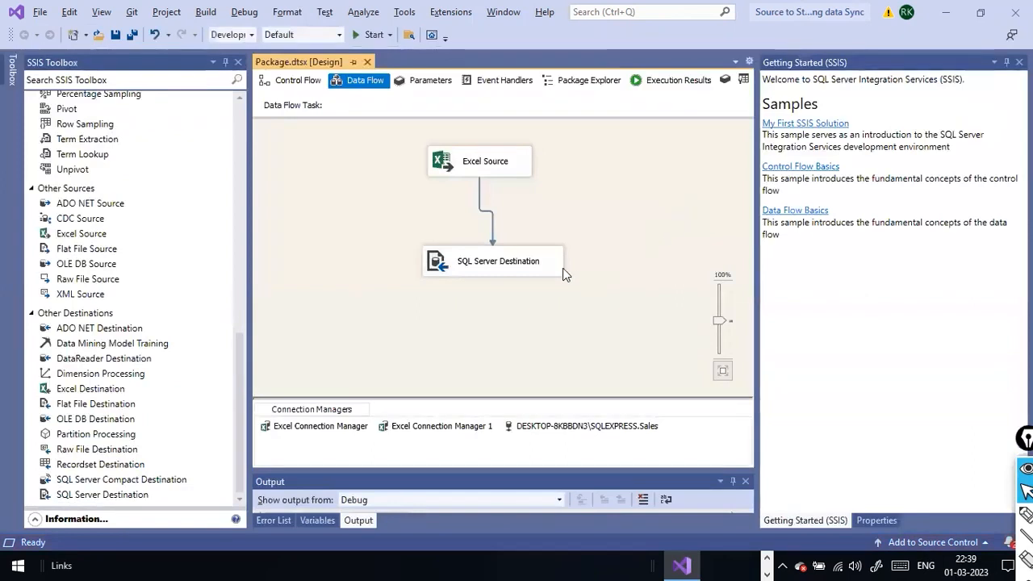
Map the Year, Month and Expenses input columns to the matching destination columns in the SQL Server Destination and accept the settings
right_click(492, 215)
left_click(450, 269)
right_click(451, 269)
left_click(471, 275)
left_click(273, 139)
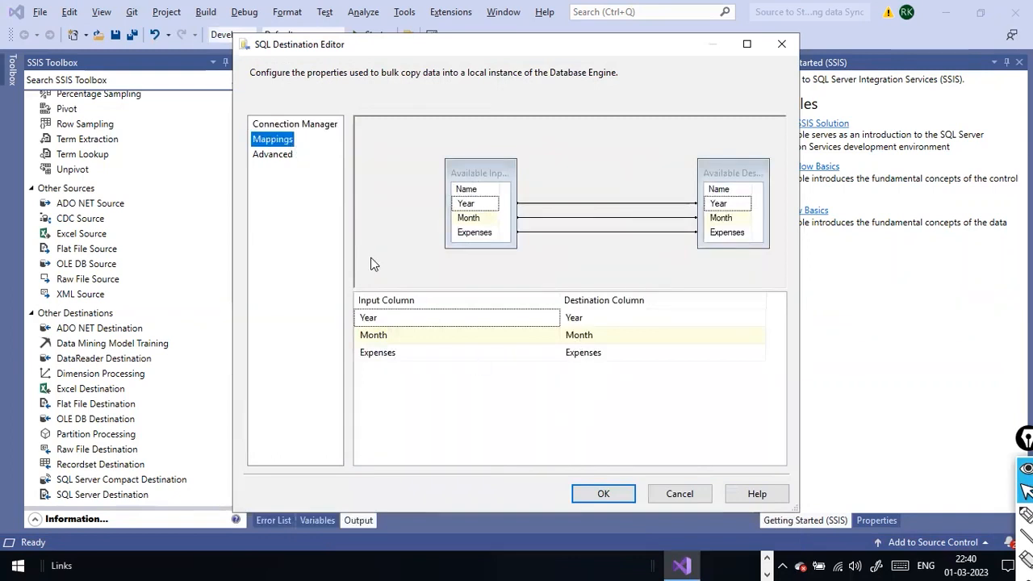
left_click(275, 154)
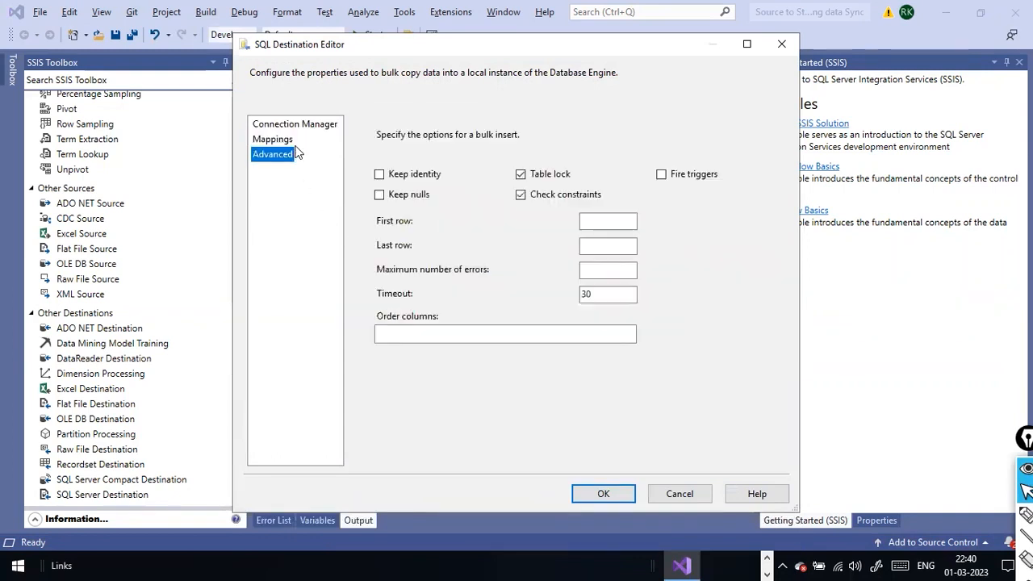
left_click(271, 139)
left_click(602, 492)
Execute the Data Flow Task with the mapped SQL Server Destination
right_click(613, 220)
right_click(618, 210)
left_click(636, 227)
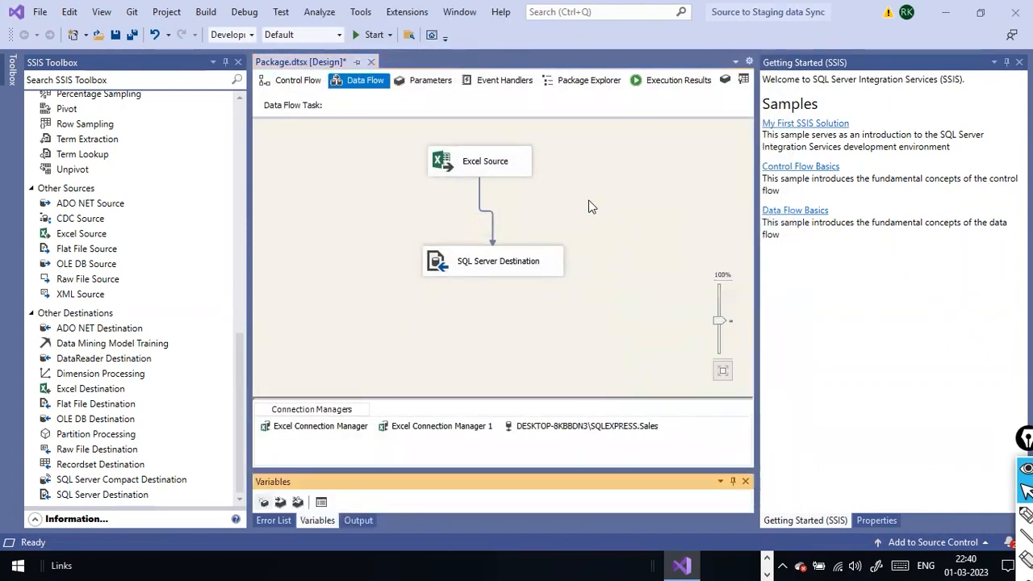
left_click(330, 213)
right_click(330, 214)
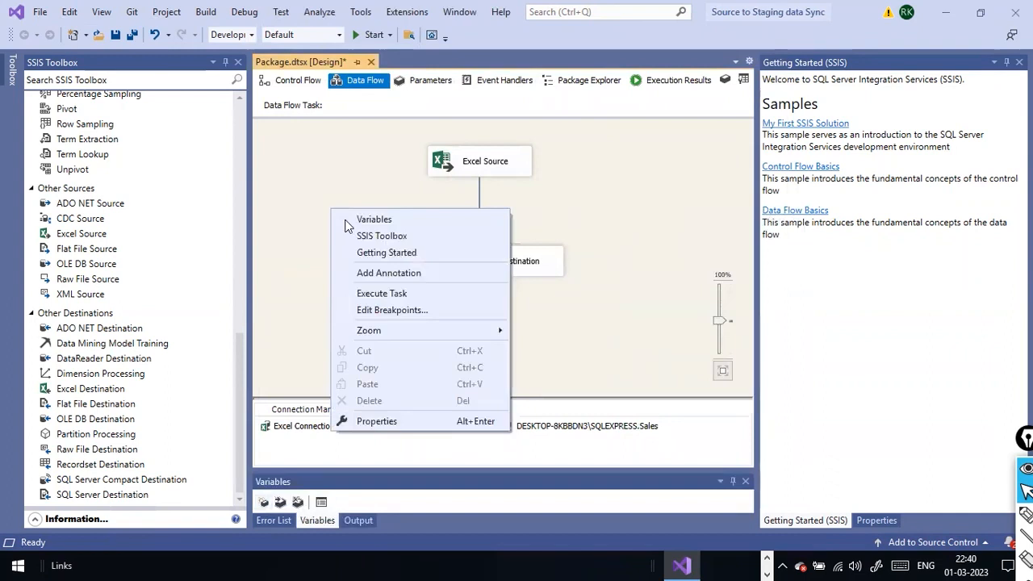
left_click(384, 291)
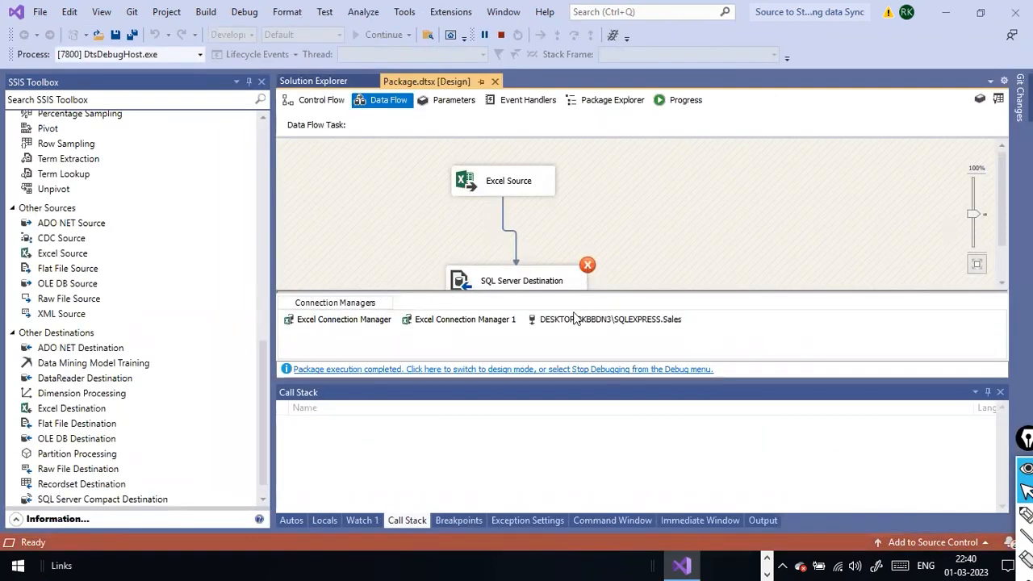
Examine the progress log of the new run for SQL Server Destination errors
left_click(686, 100)
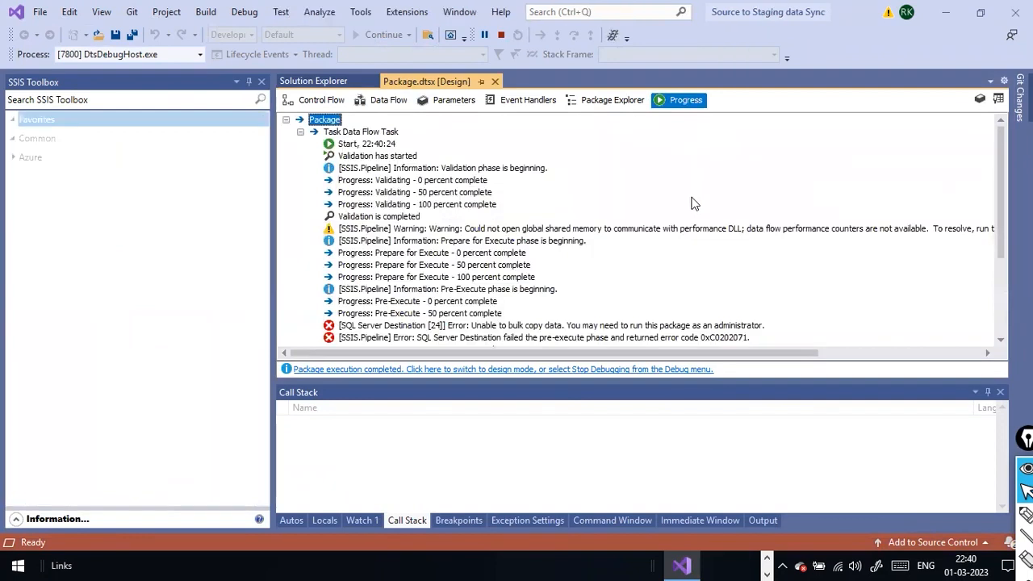
scroll(711, 266, "down", 1)
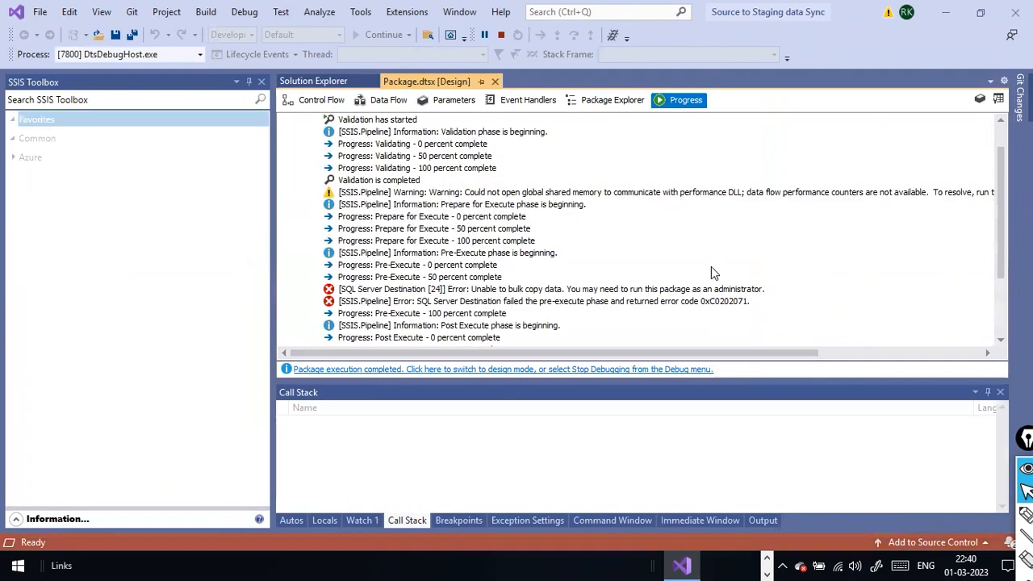
scroll(712, 268, "down", 2)
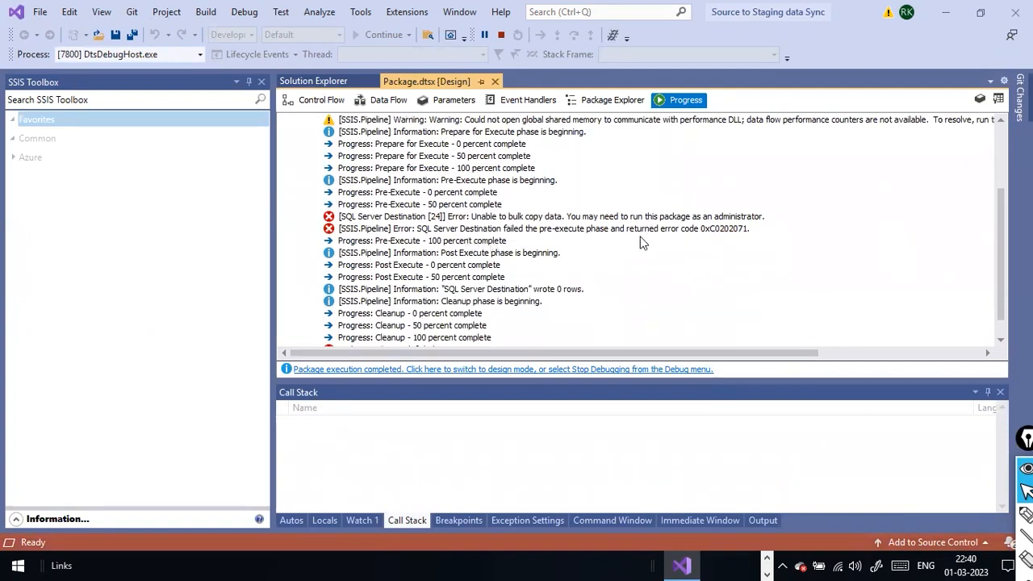
scroll(725, 244, "down", 1)
scroll(720, 242, "up", 4)
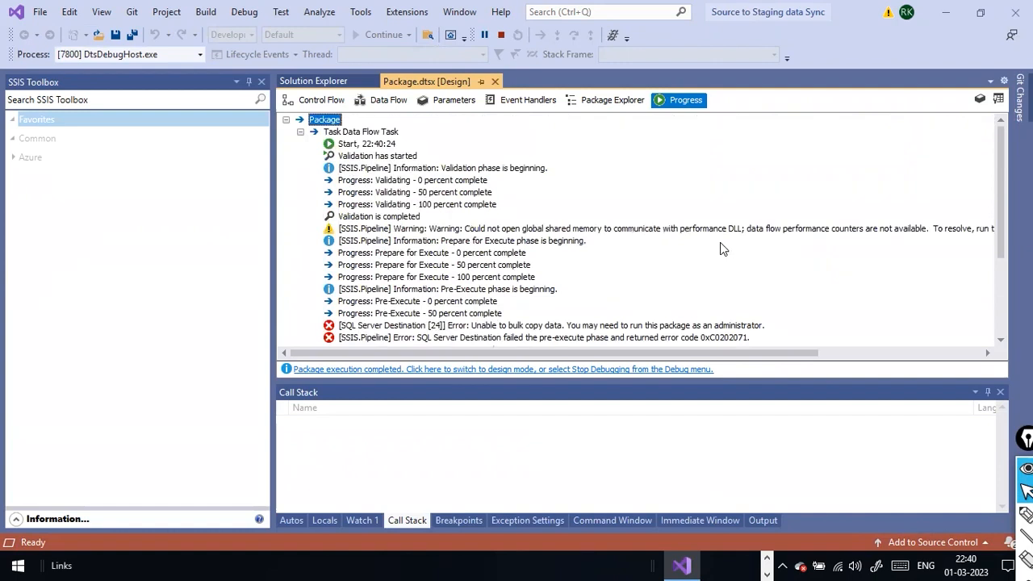
left_click(323, 81)
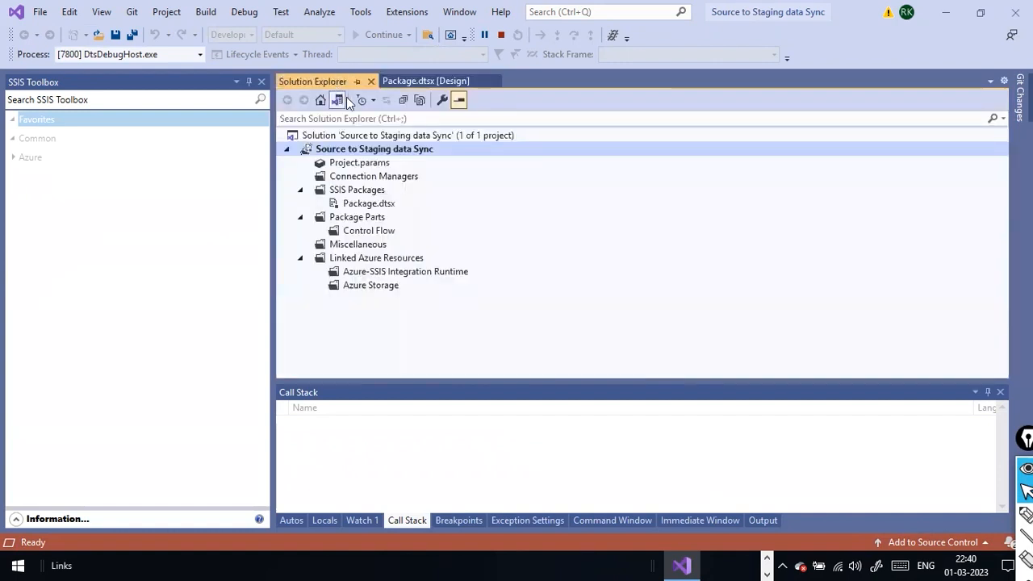
left_click(437, 81)
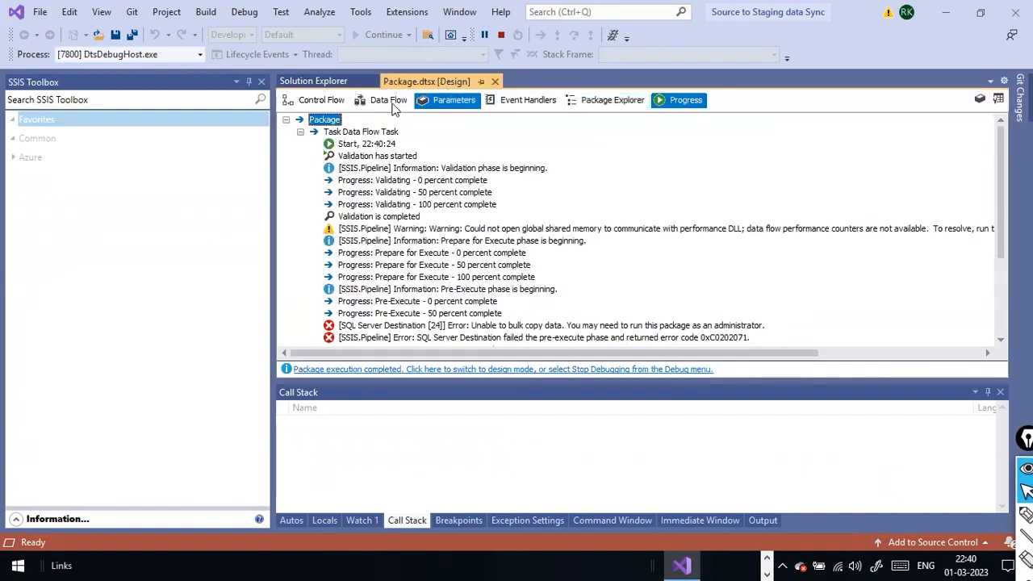
left_click(312, 103)
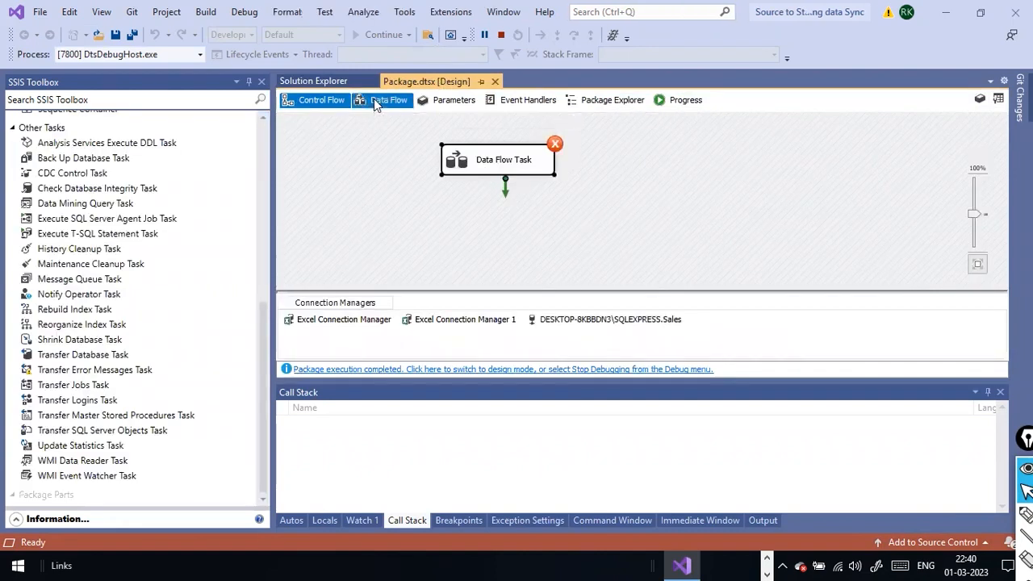
left_click(375, 101)
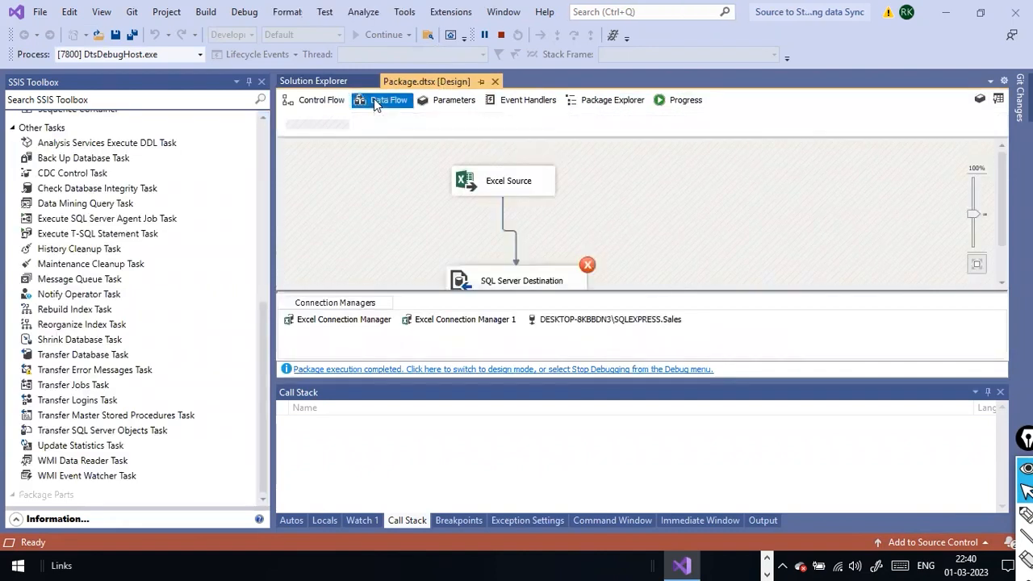
Try to clear the Data Flow Task's name and to delete the task from the control flow
left_click(321, 102)
left_click(517, 166)
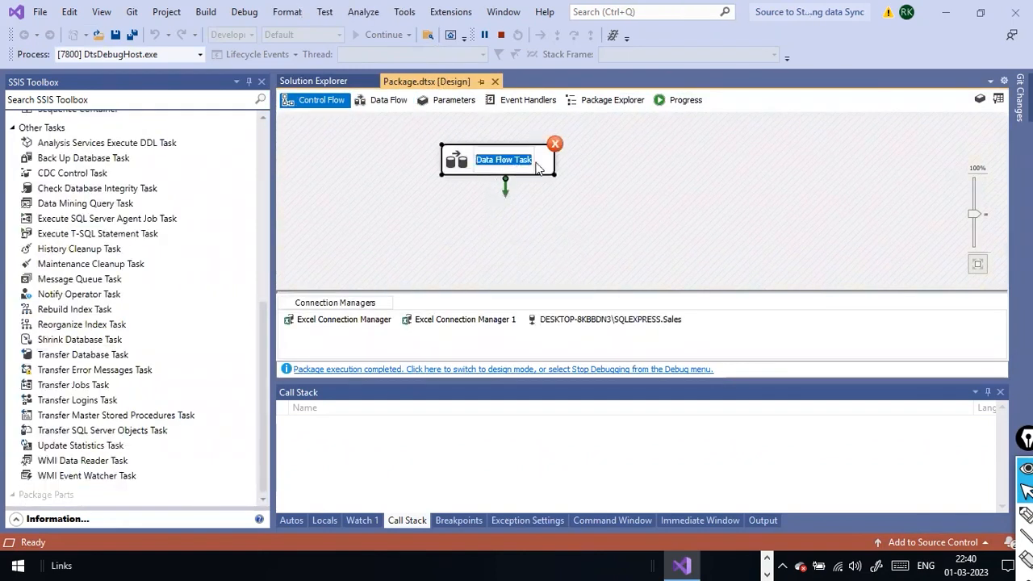
key("BackSpace")
key("Return")
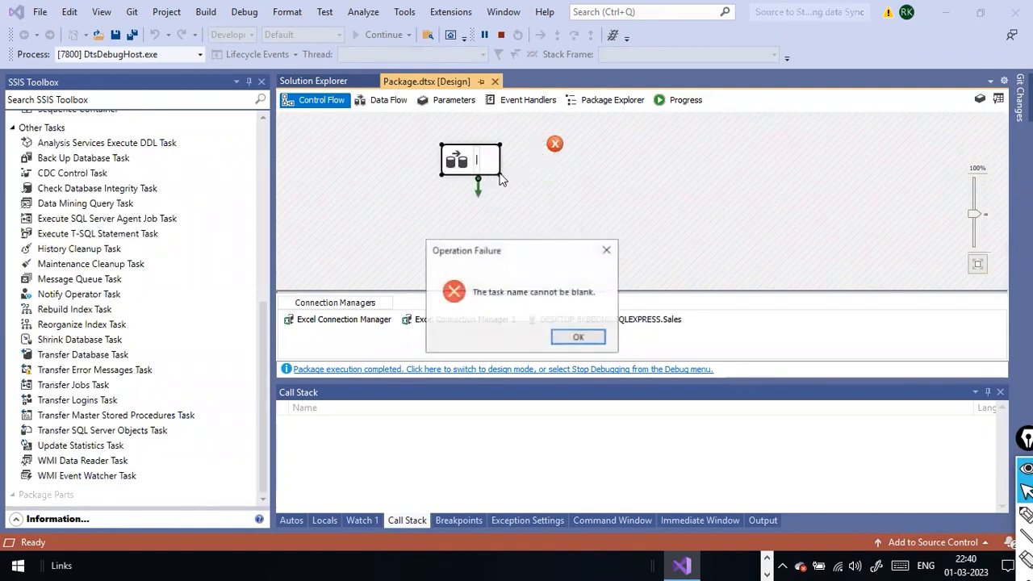
left_click(582, 337)
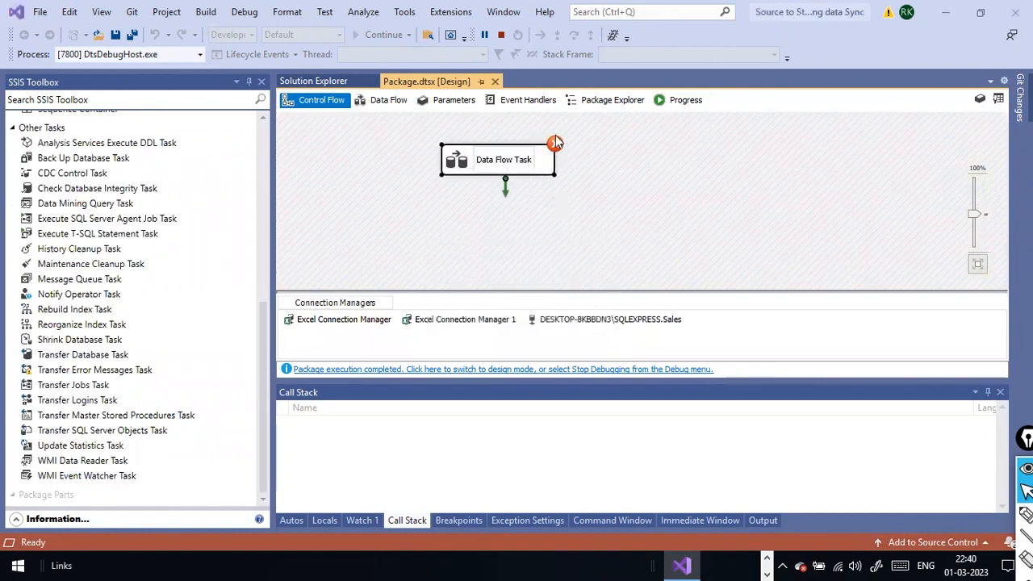
left_click(556, 144)
left_click(548, 159)
key("Delete")
left_click(734, 313)
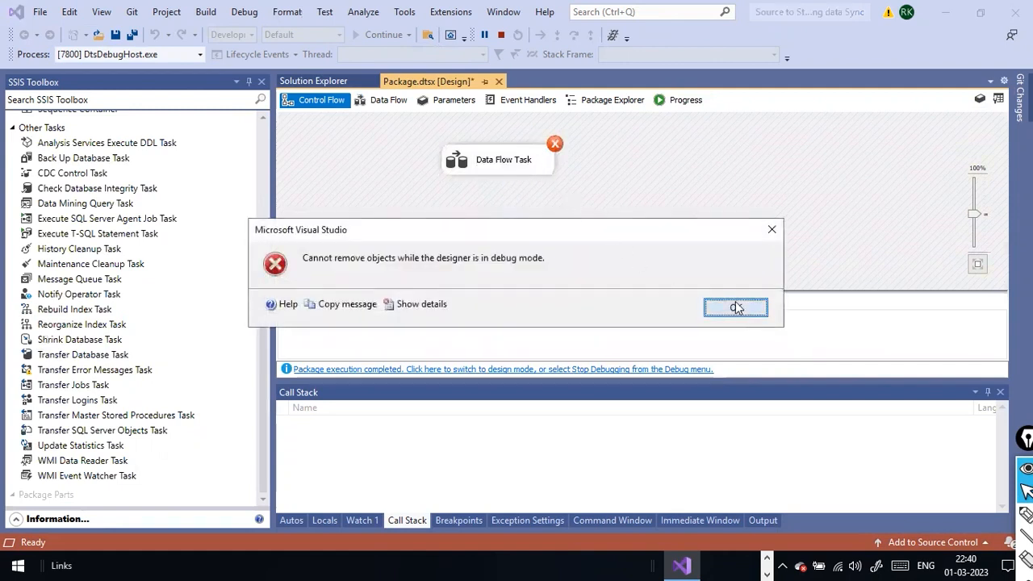
Open the Data Flow Task from the control flow and view the Excel Source Output path's general properties, cancelling without changes
left_click(376, 100)
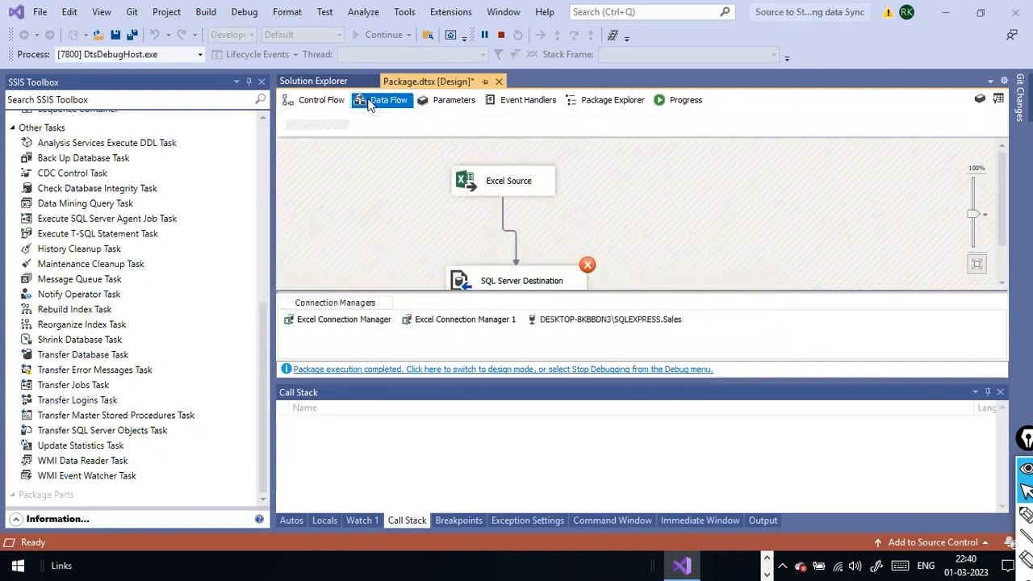
left_click(332, 108)
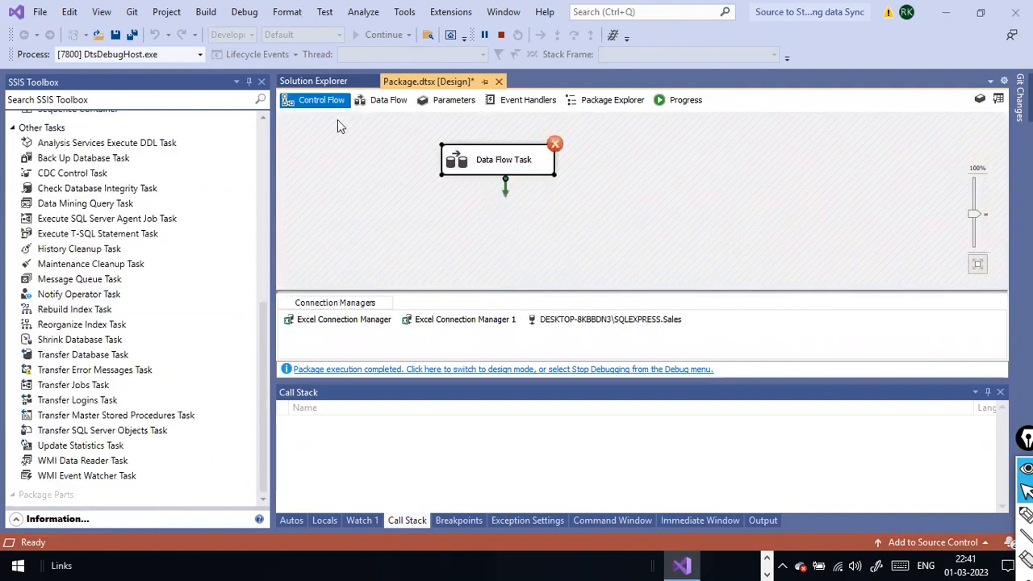
right_click(533, 171)
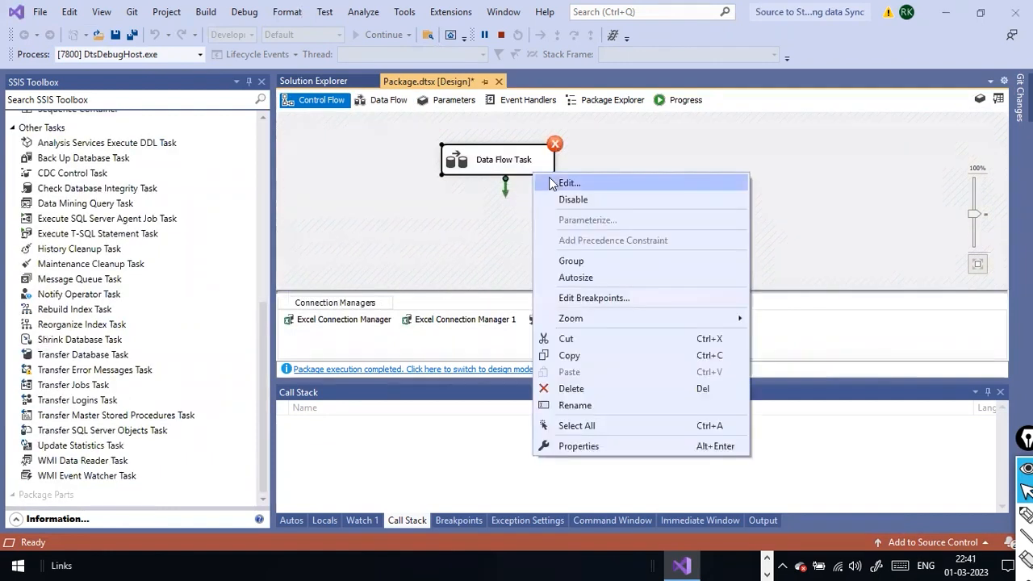
left_click(556, 182)
left_click(557, 232)
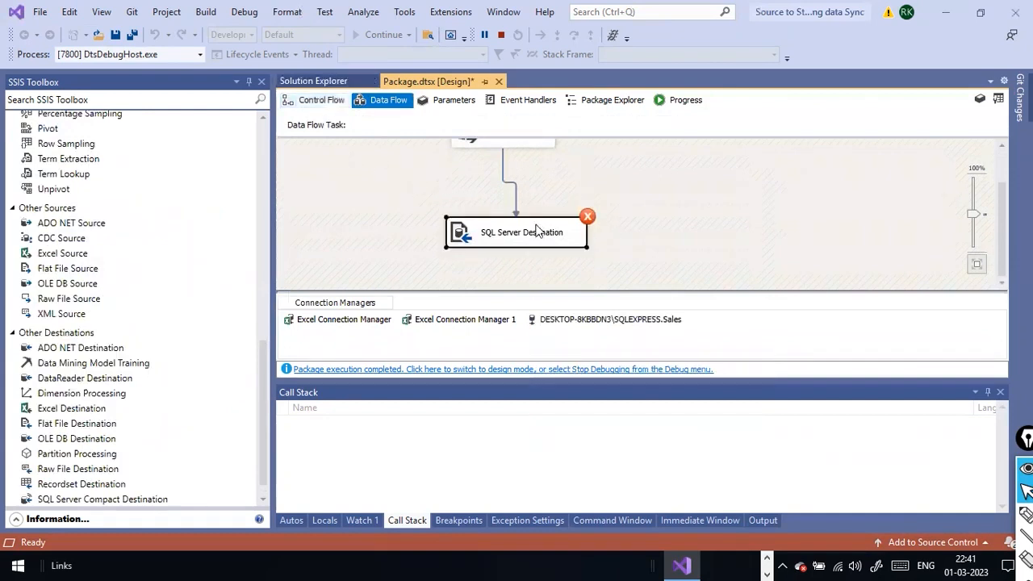
scroll(532, 233, "up", 1)
scroll(521, 254, "down", 1)
right_click(518, 218)
left_click(535, 225)
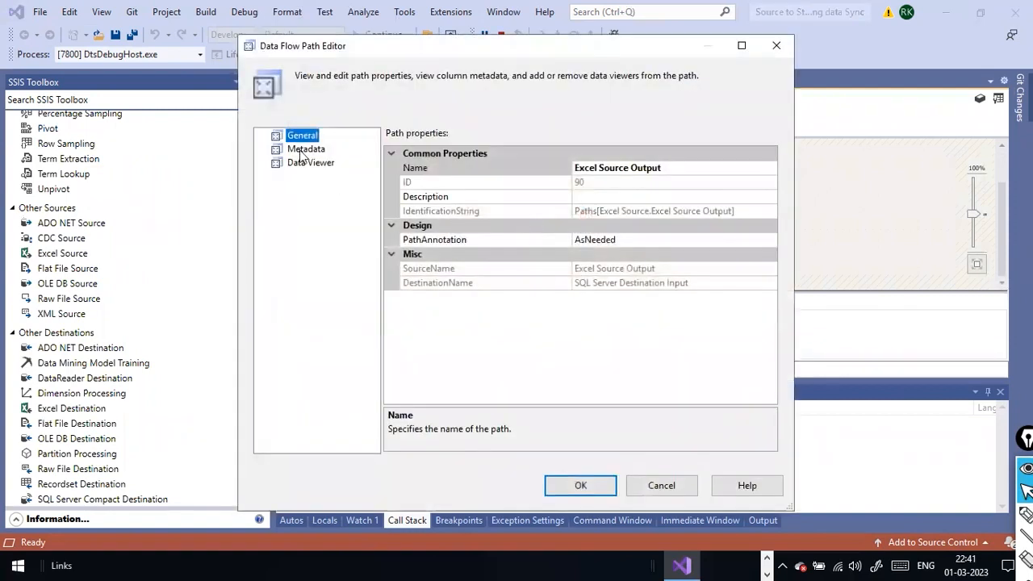
left_click(652, 484)
Try to preview the Expenses5 table from the SQL Server Destination's connection settings
right_click(514, 236)
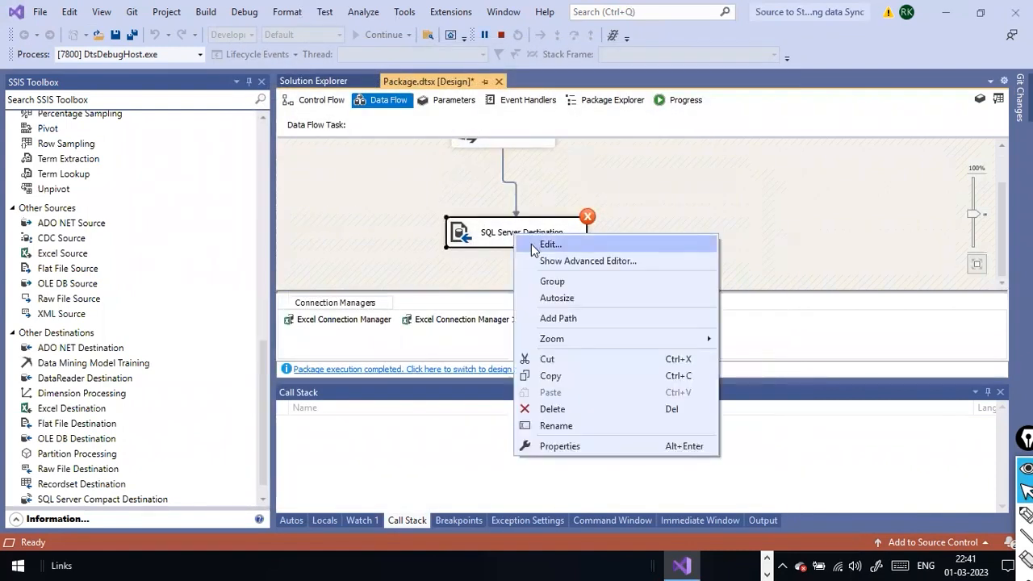
left_click(531, 243)
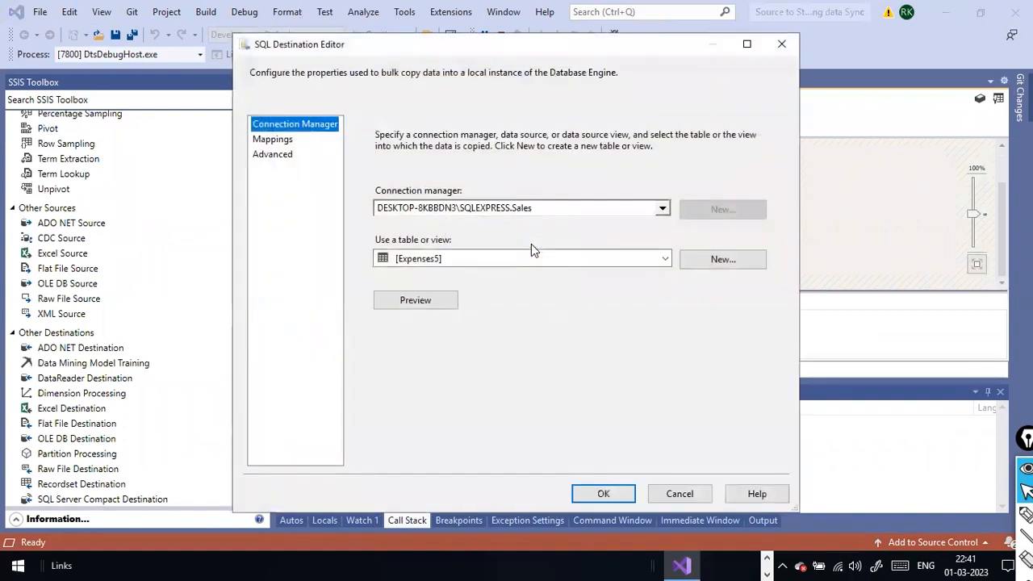
left_click(446, 307)
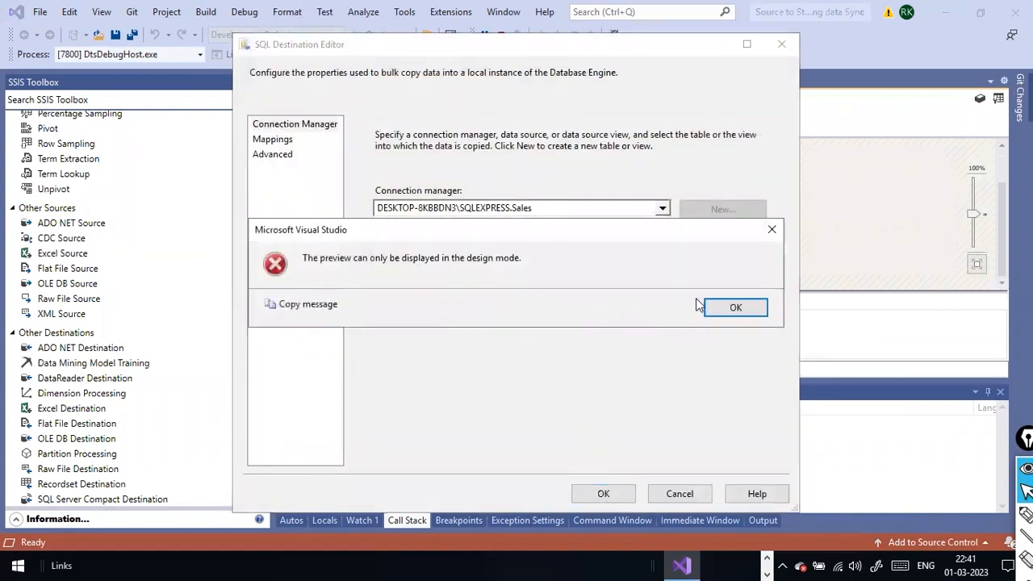
left_click(718, 307)
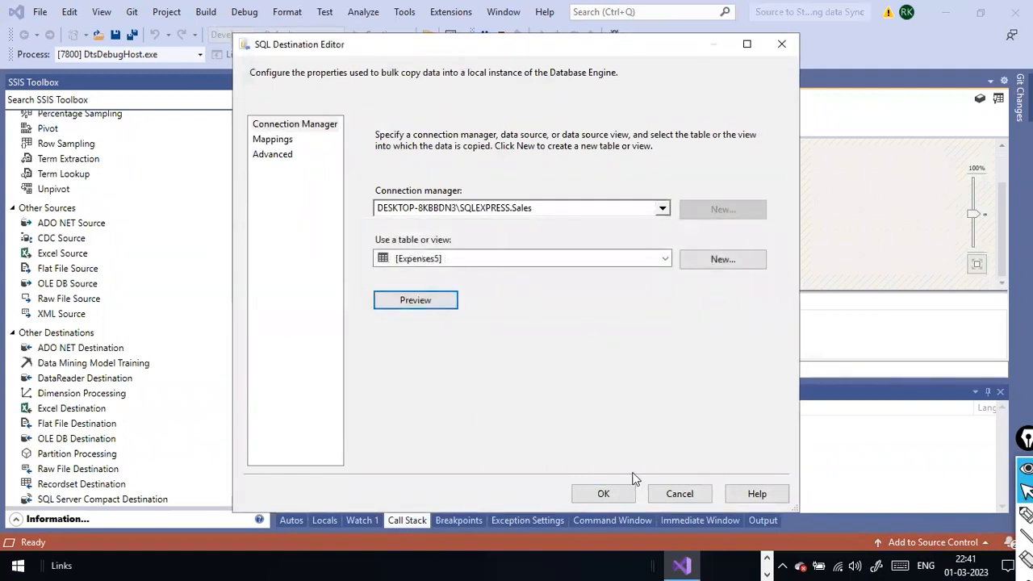
left_click(585, 498)
scroll(509, 232, "up", 2)
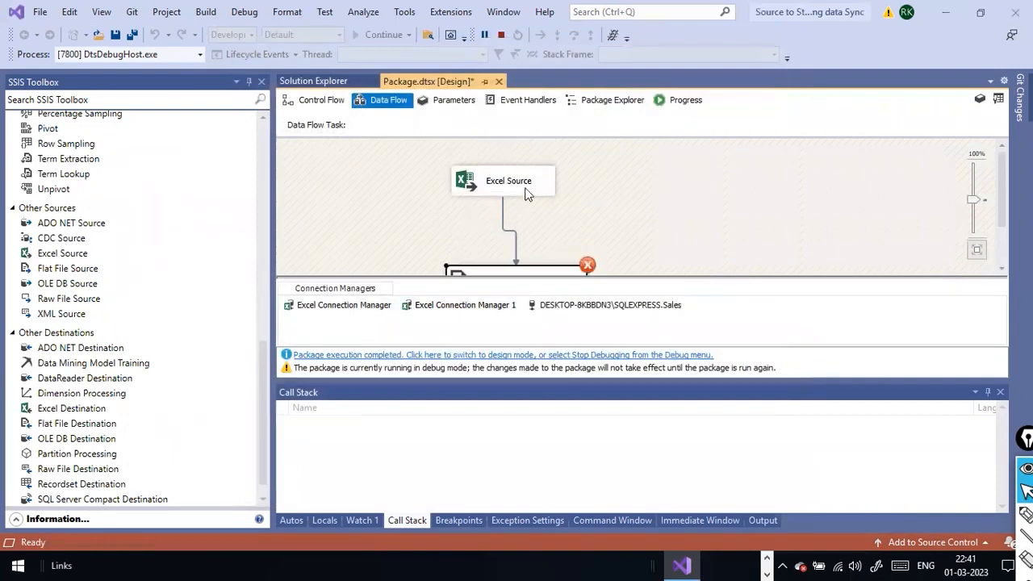
Switch to design mode and try to apply Ignore failure in the Excel Source's error output settings
left_click(654, 361)
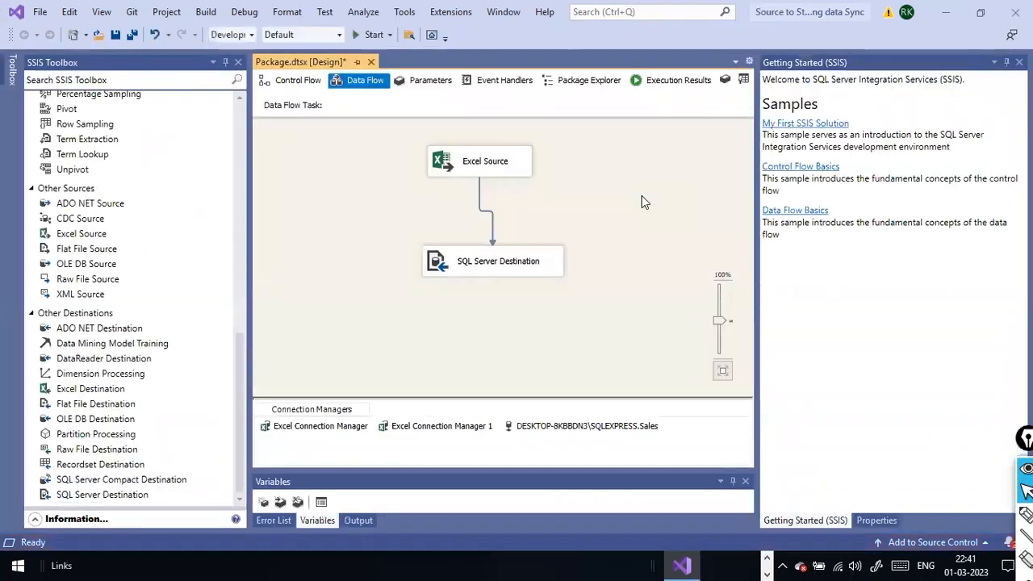
right_click(511, 171)
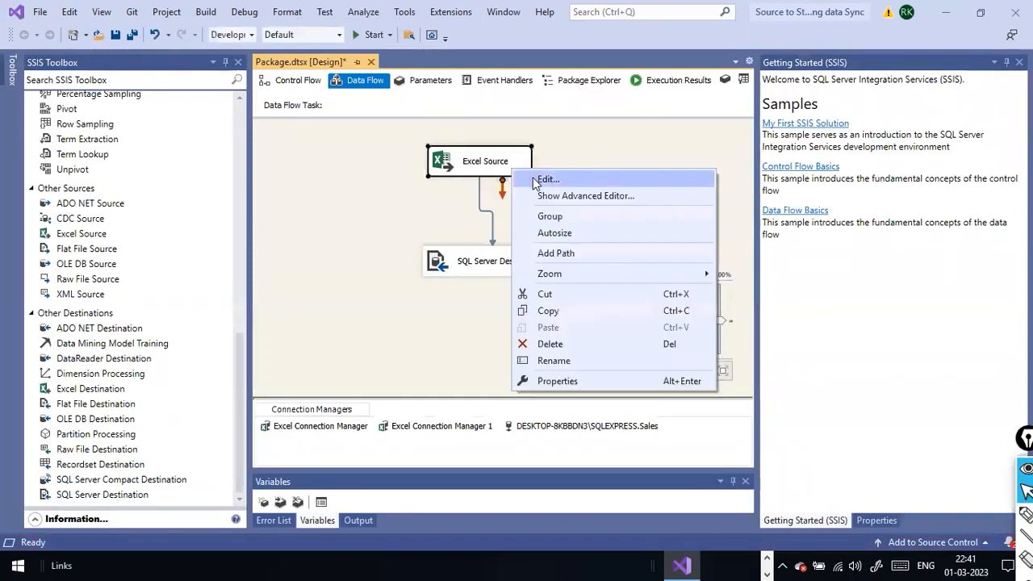
left_click(542, 179)
left_click(274, 140)
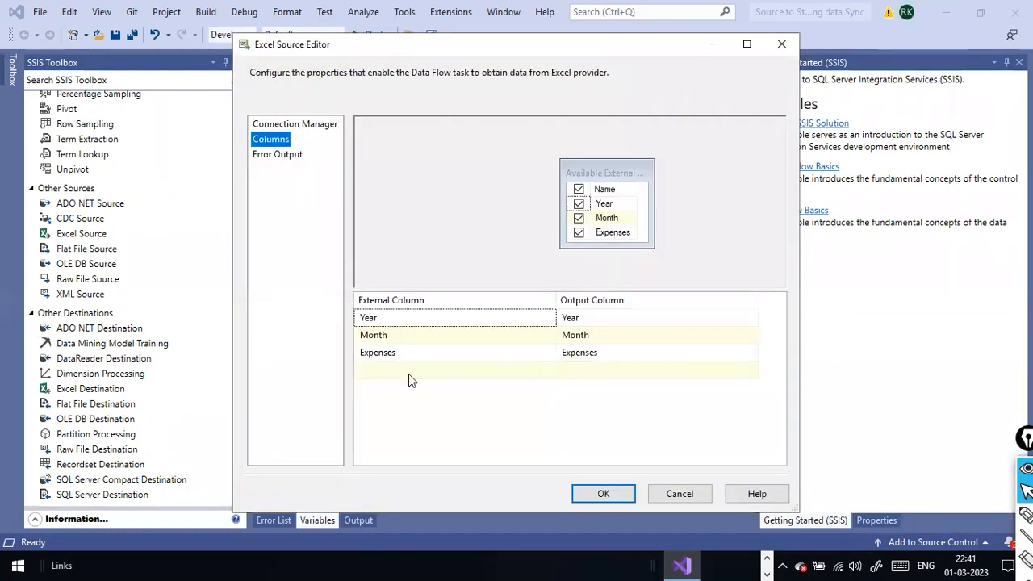
left_click(294, 155)
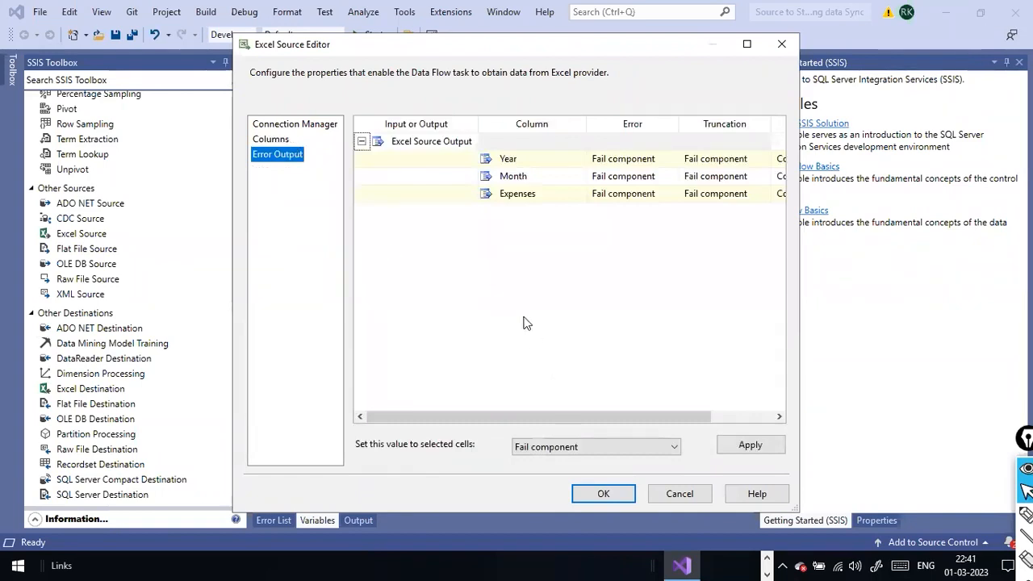
left_click(663, 447)
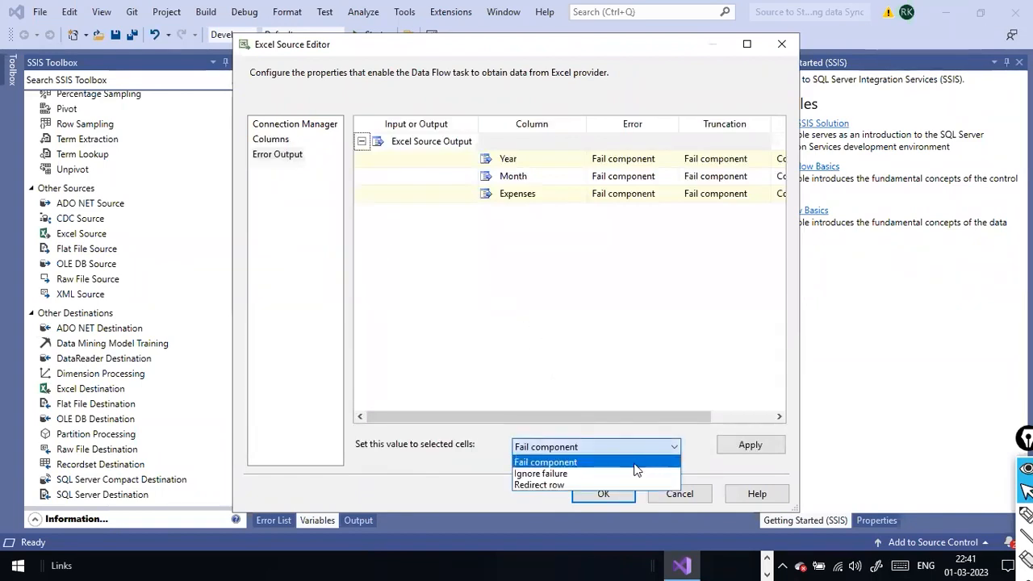
left_click(616, 474)
left_click(750, 444)
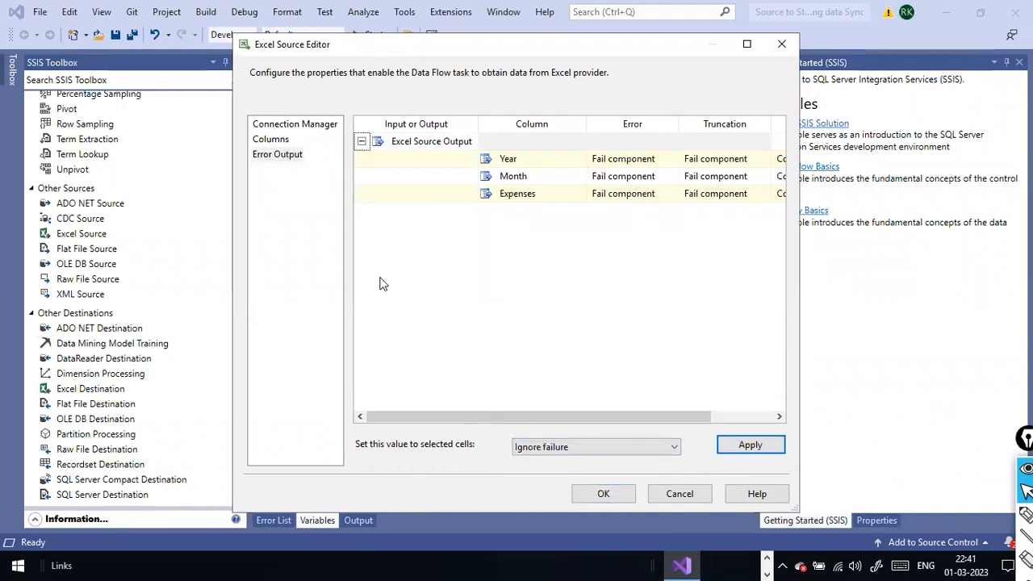
left_click(605, 494)
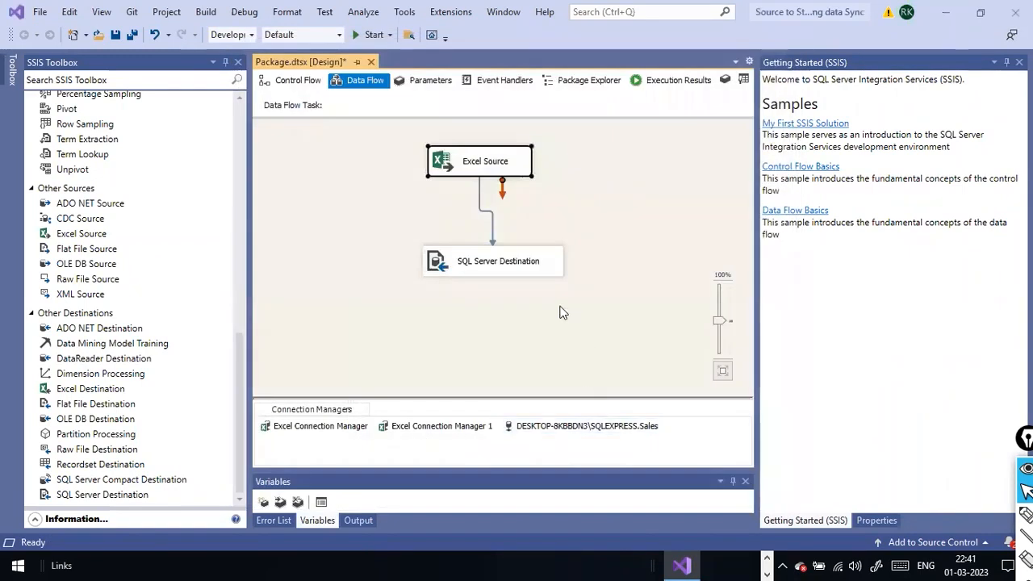
Preview the Expenses5 table and review the SQL Server Destination's column mappings and bulk insert options
left_click(528, 268)
right_click(528, 268)
left_click(557, 275)
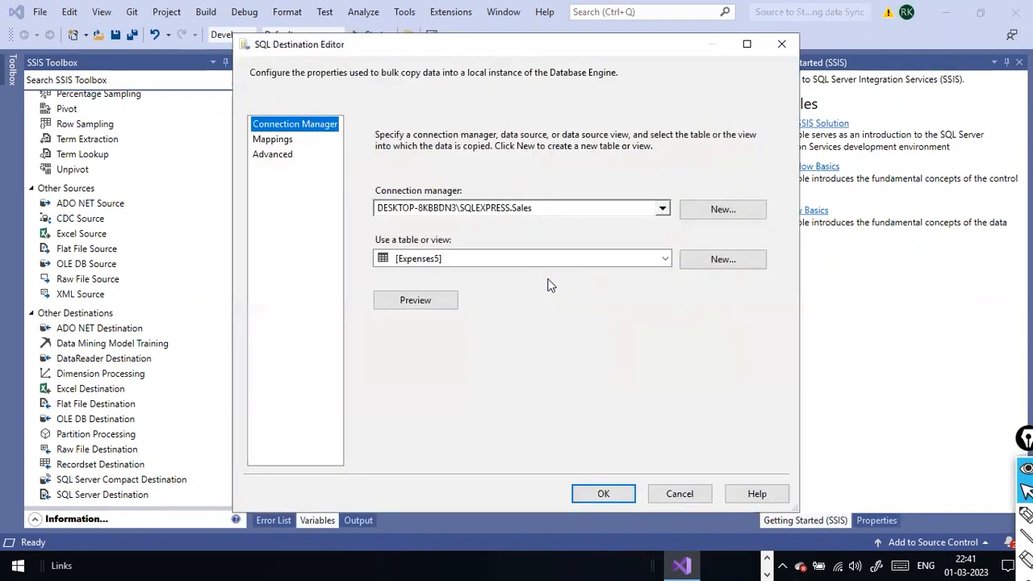
left_click(443, 300)
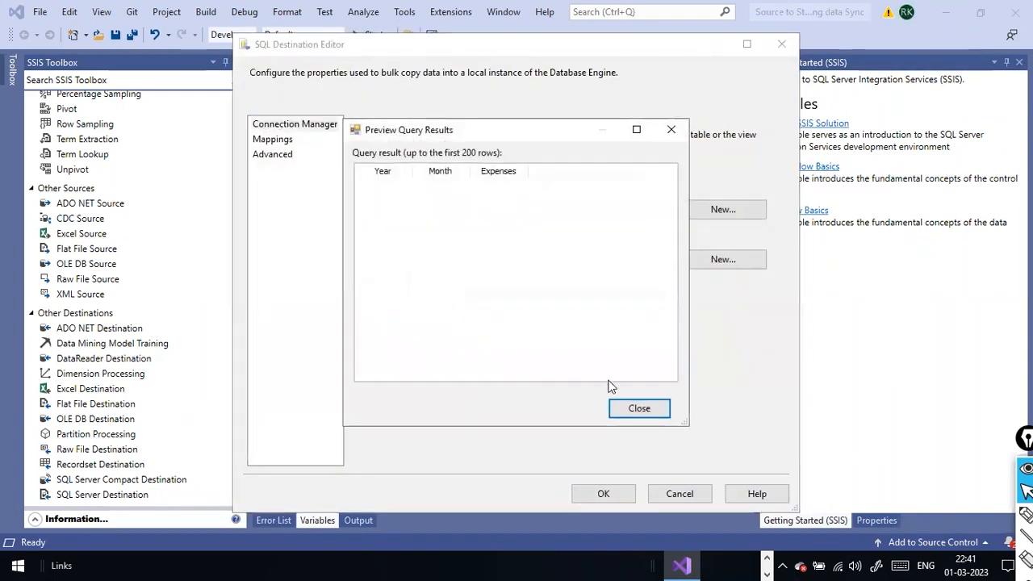
left_click(639, 408)
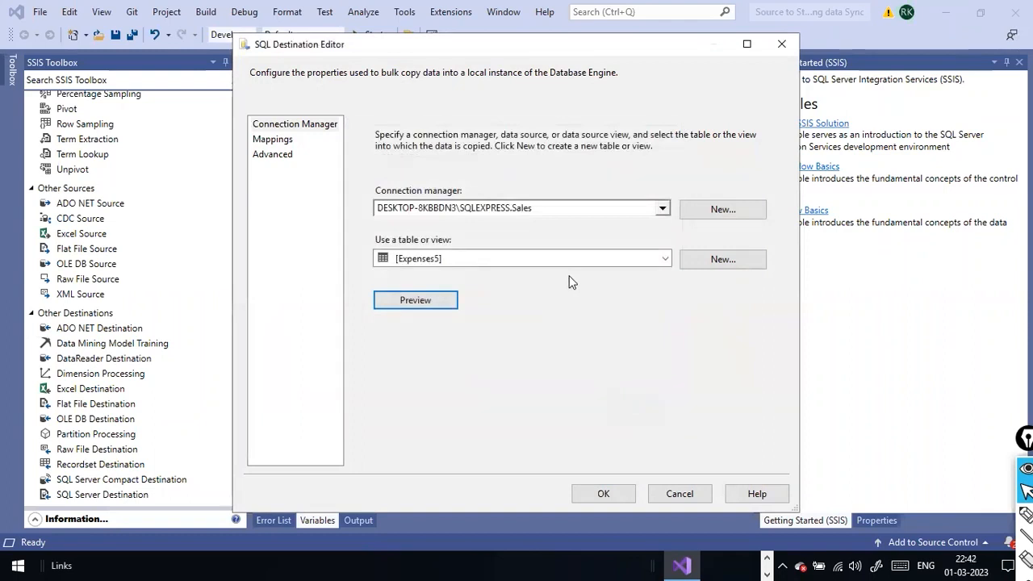
left_click(278, 139)
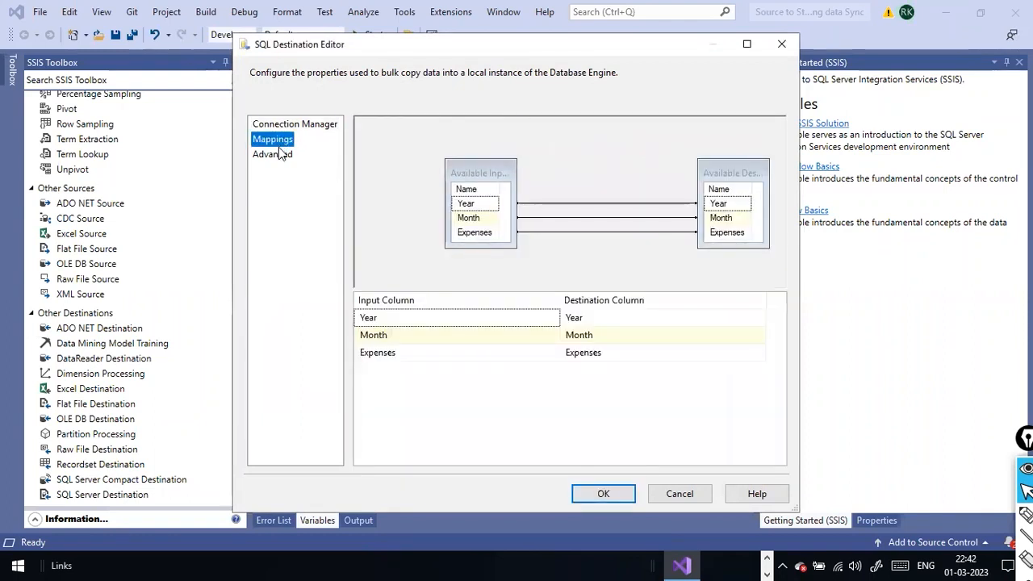
left_click(280, 155)
left_click(278, 140)
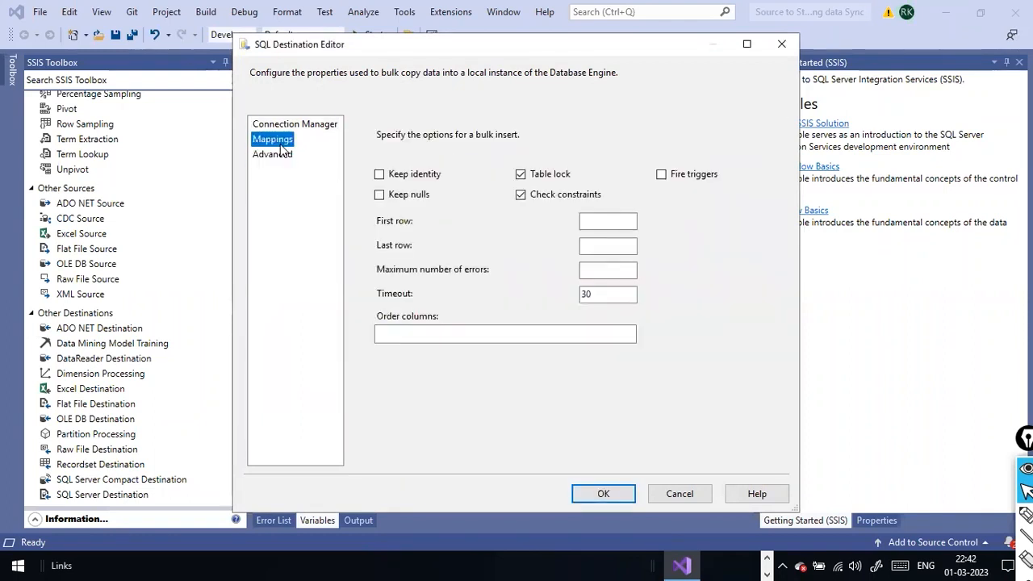
left_click(306, 125)
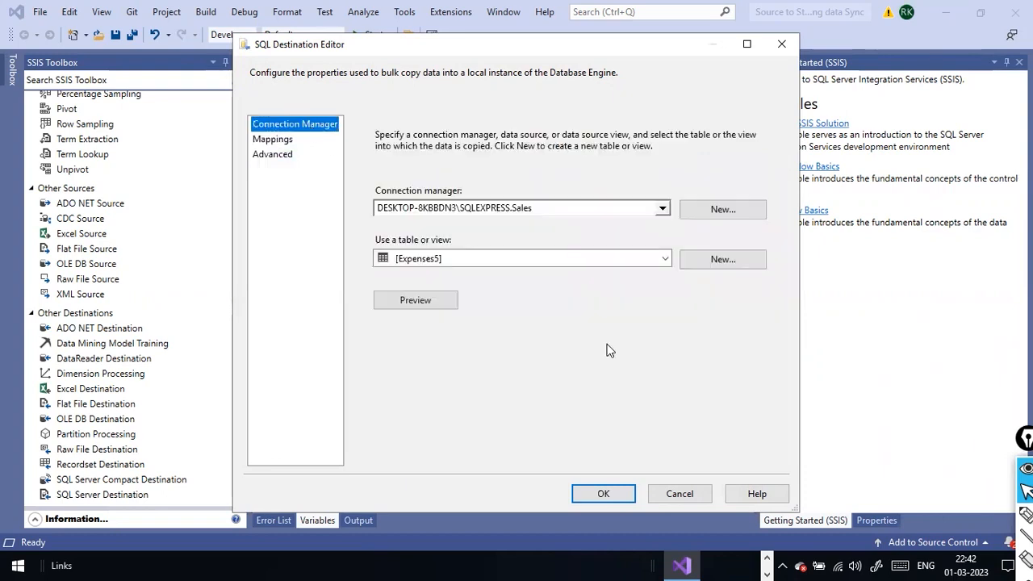
left_click(604, 494)
left_click(646, 369)
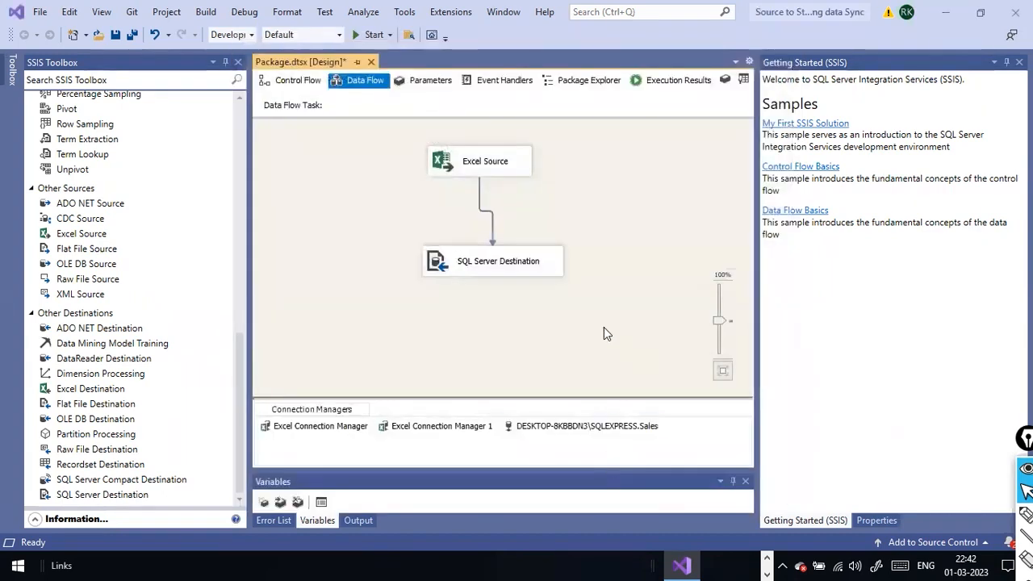
Save a copy of the package as Package5.dtsx in the dat1 folder
left_click(39, 11)
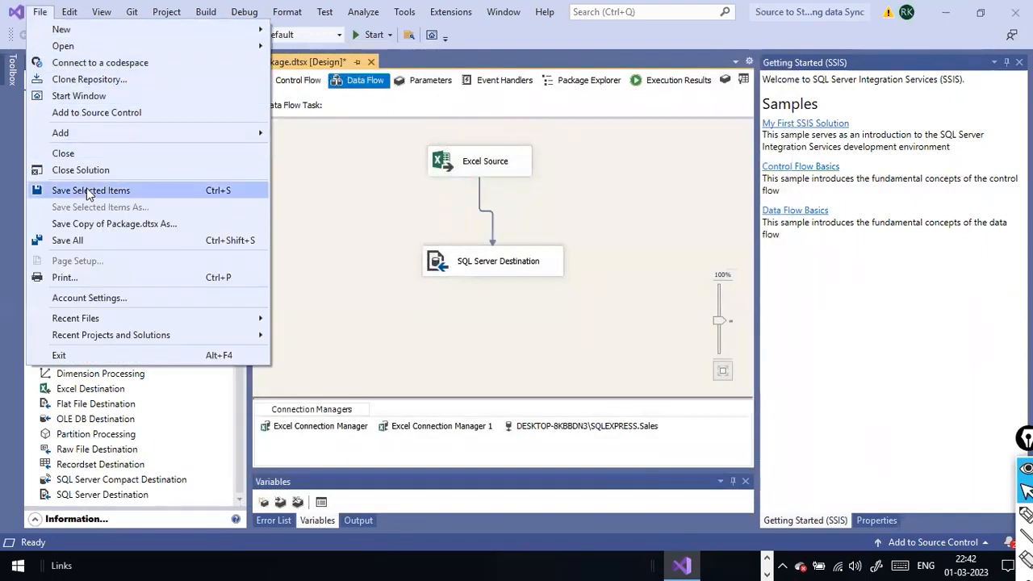
left_click(121, 224)
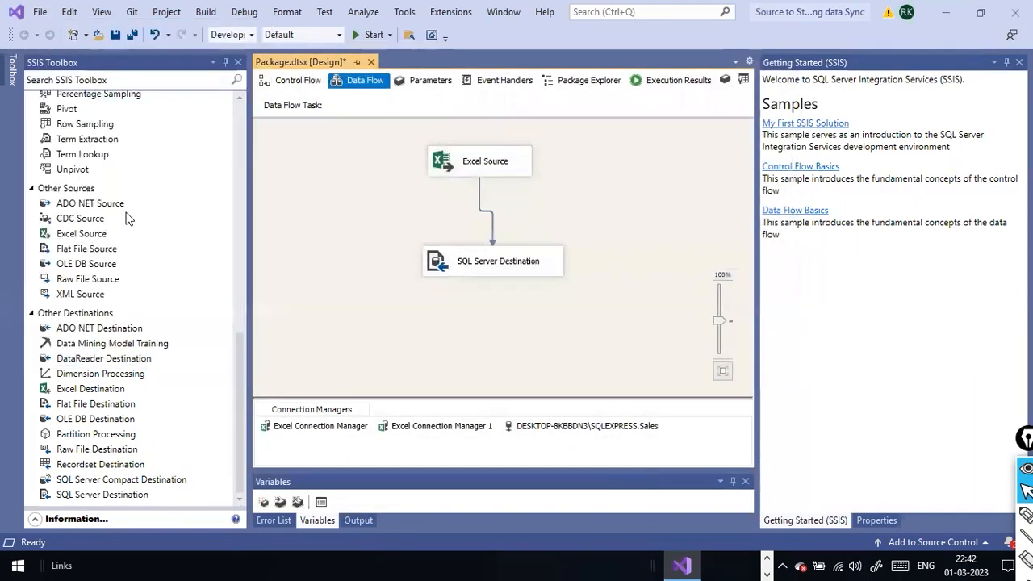
left_click(138, 256)
type("5.dtsx")
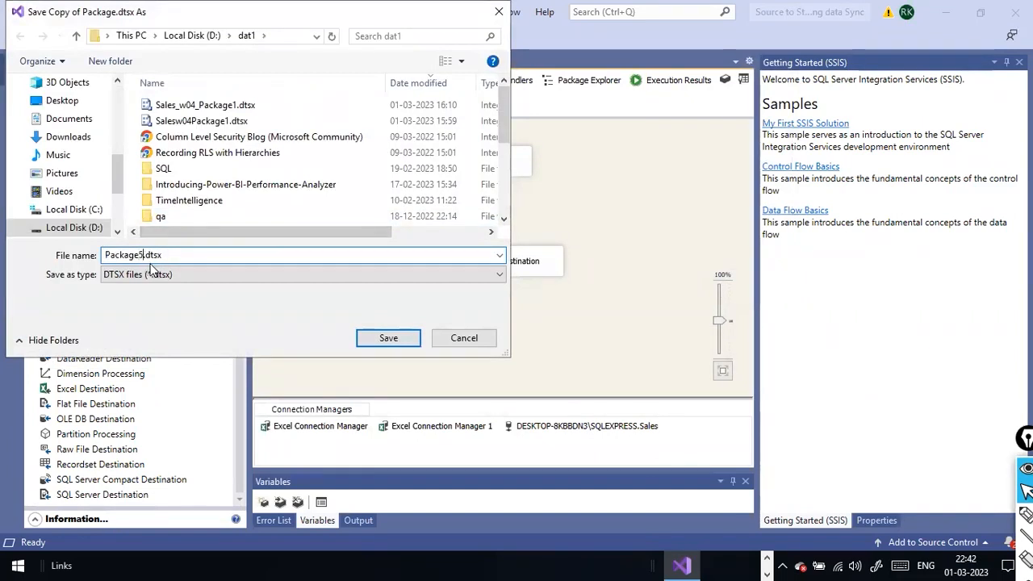
left_click(387, 339)
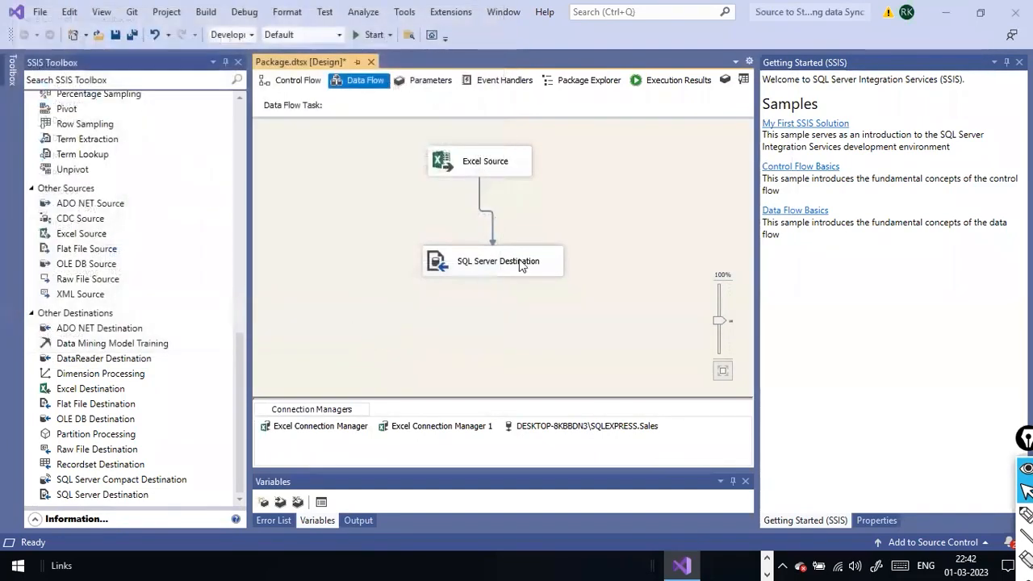
Execute the Data Flow Task again from the data flow design
right_click(629, 197)
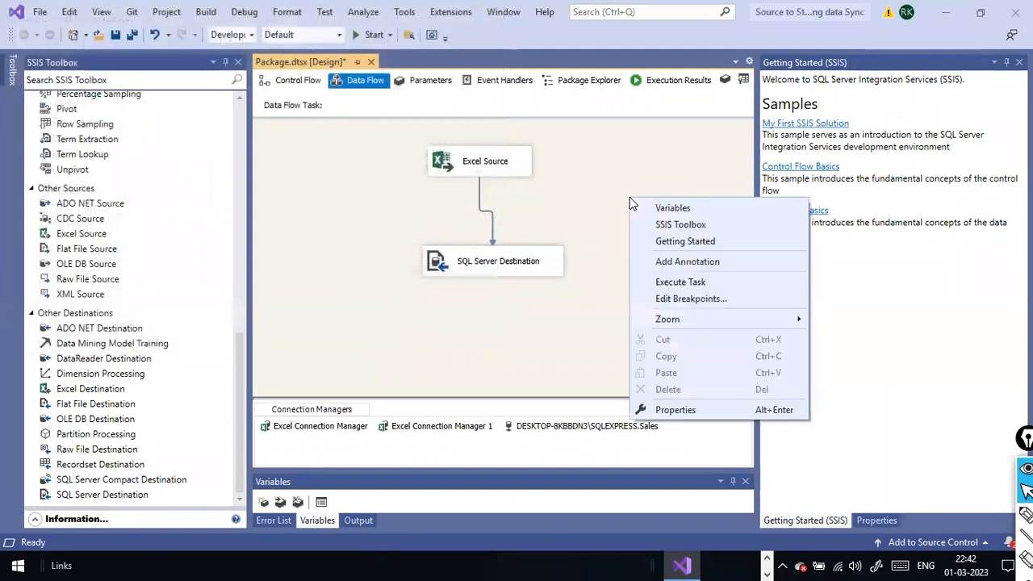
left_click(699, 288)
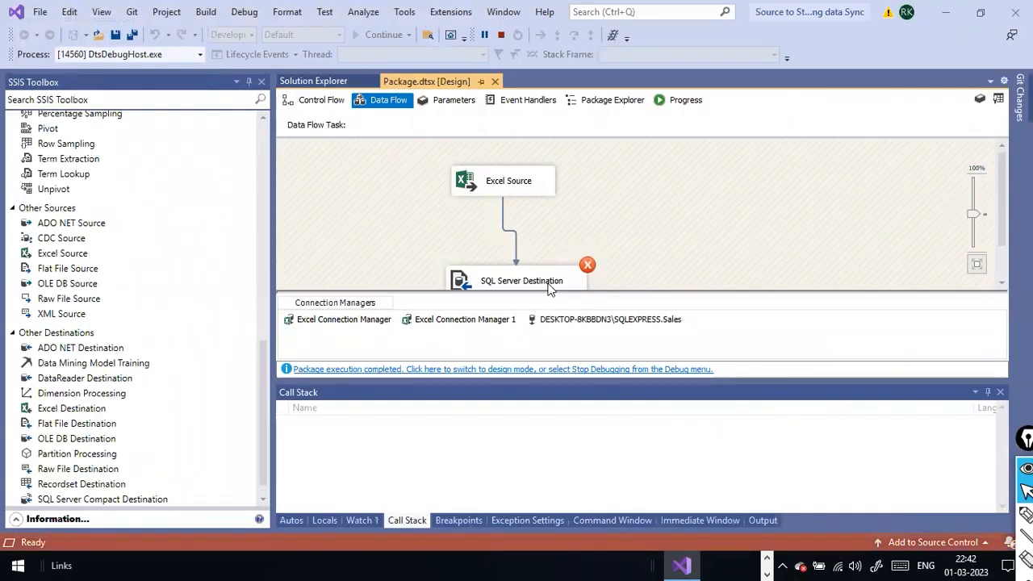
left_click(373, 323)
left_click(418, 325)
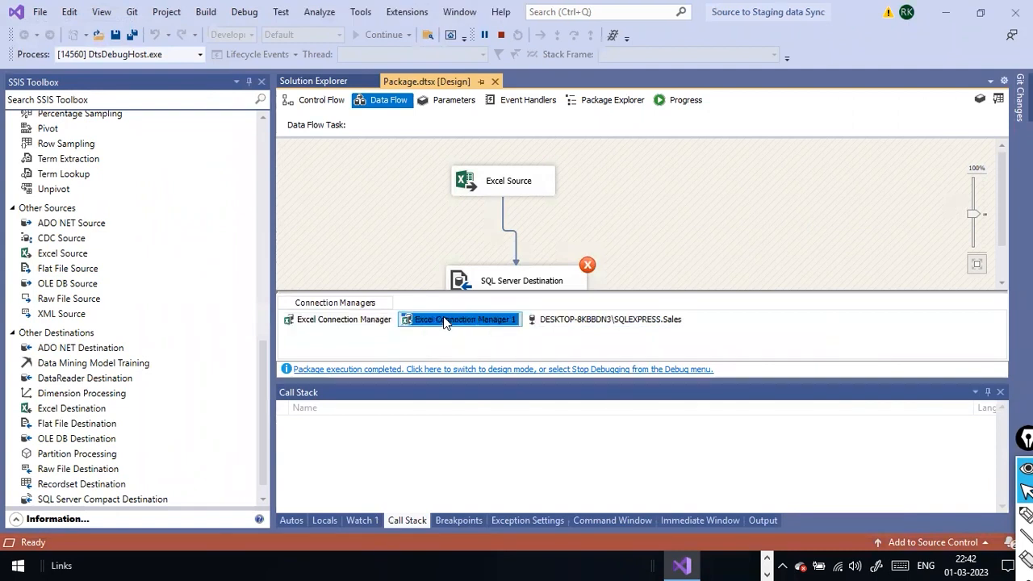
left_click(637, 322)
View the available breakpoint conditions for the Data Flow Task without enabling any
right_click(649, 235)
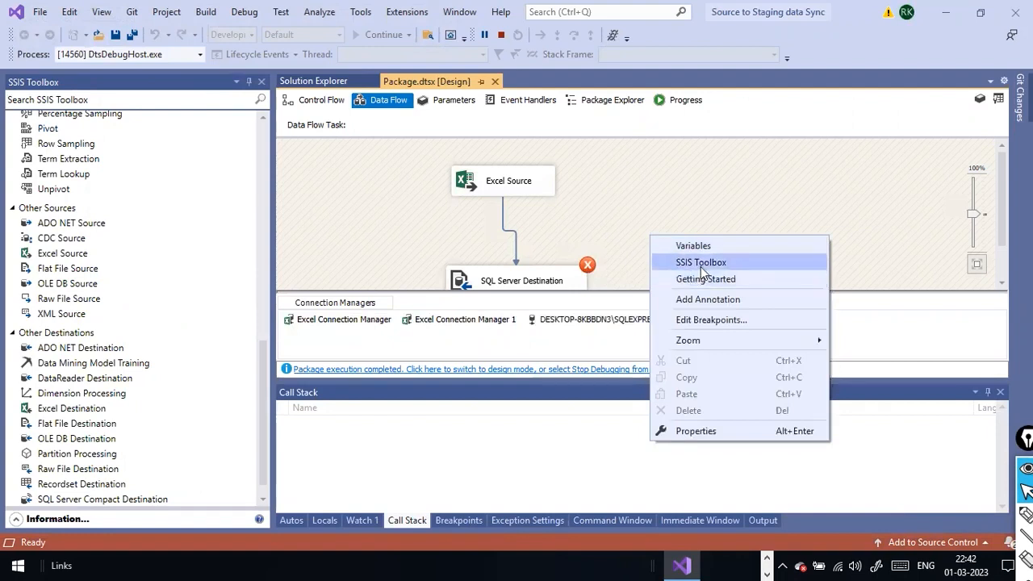
left_click(702, 264)
right_click(730, 232)
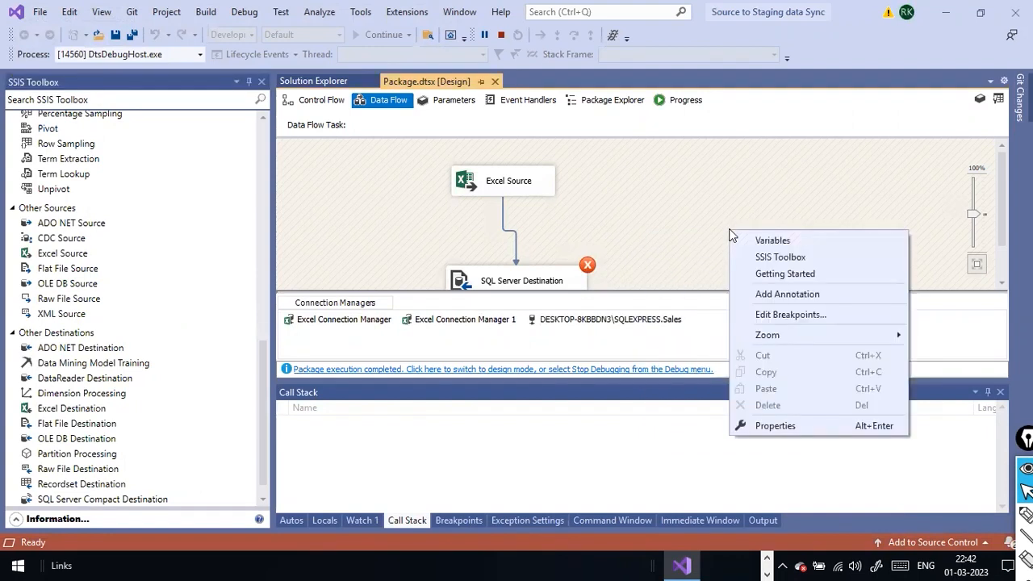
left_click(821, 317)
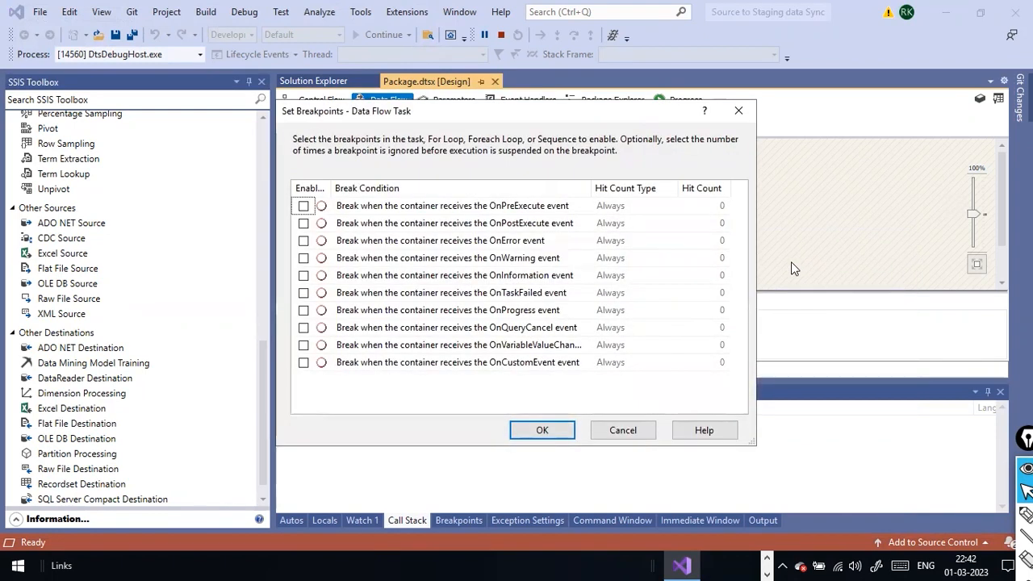
left_click(540, 430)
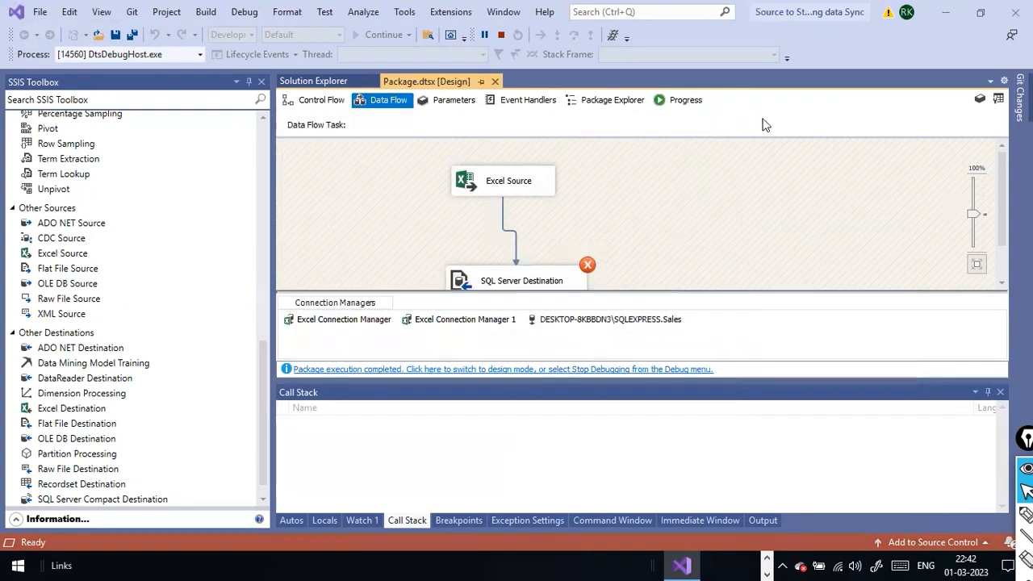
Examine the latest run's progress log for errors and view the solution's project structure
left_click(686, 99)
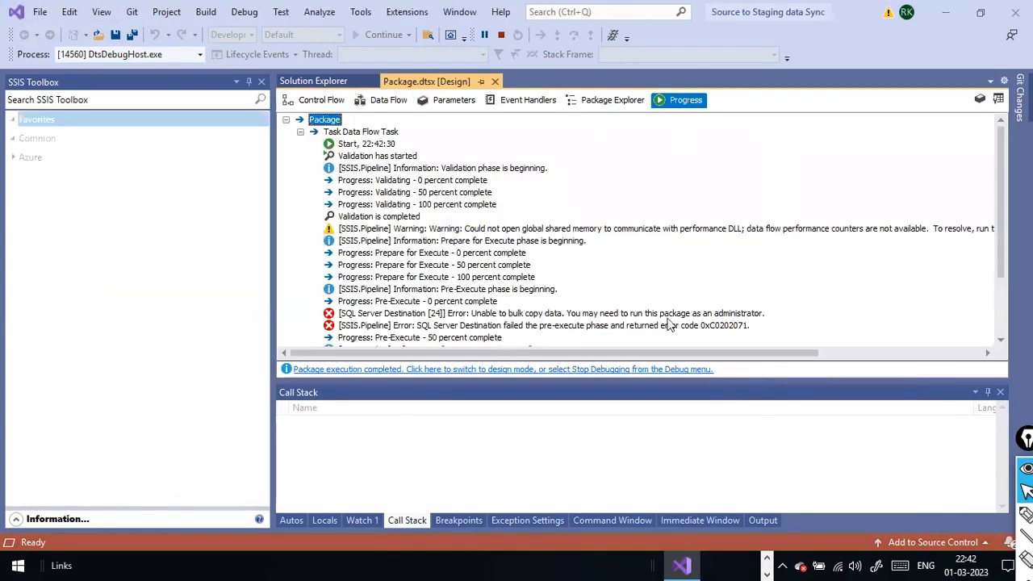
left_click(315, 82)
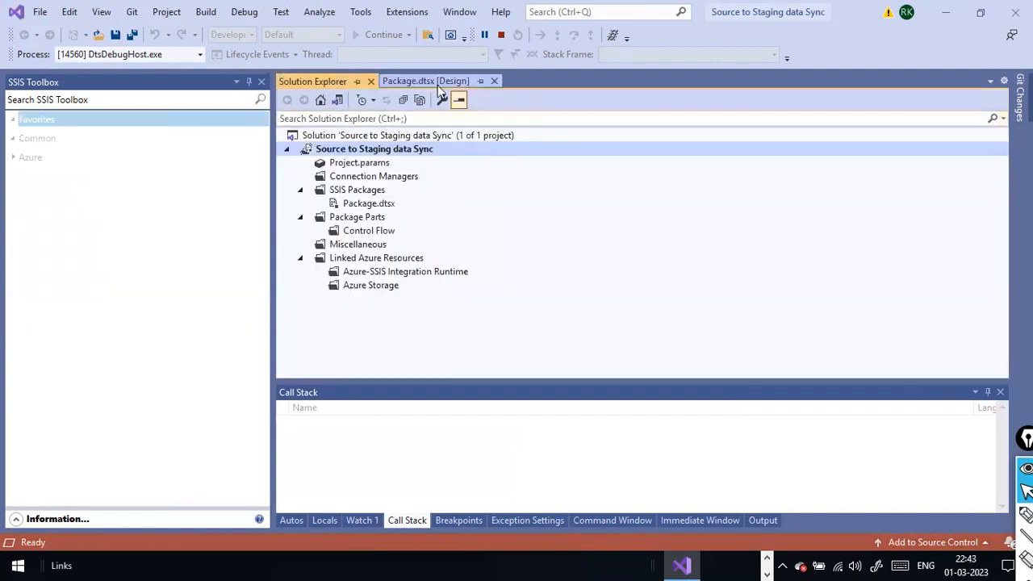
left_click(415, 80)
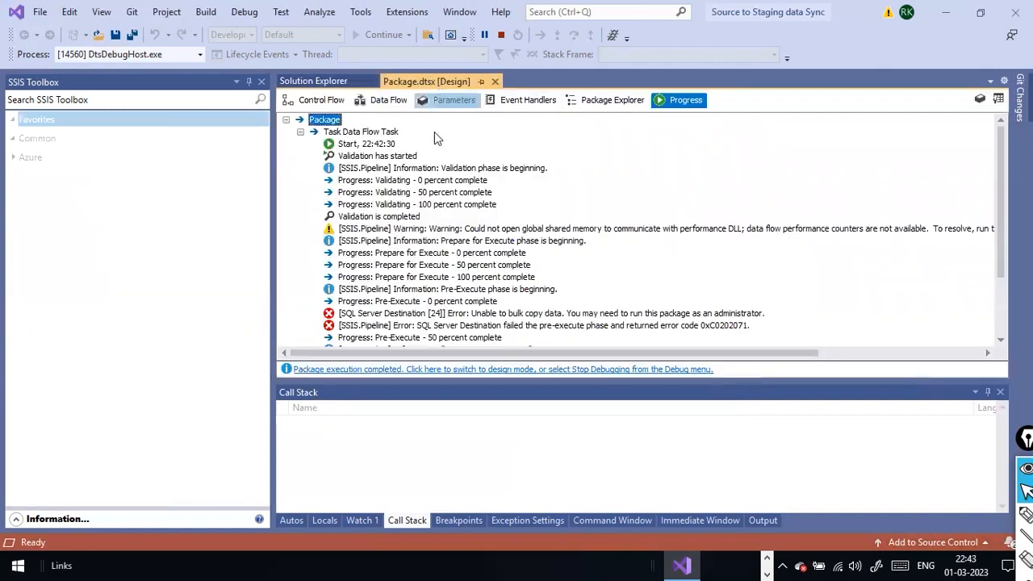
Return the package to design mode and check the connection settings of the SQL Server Destination and the Excel Source
left_click(634, 369)
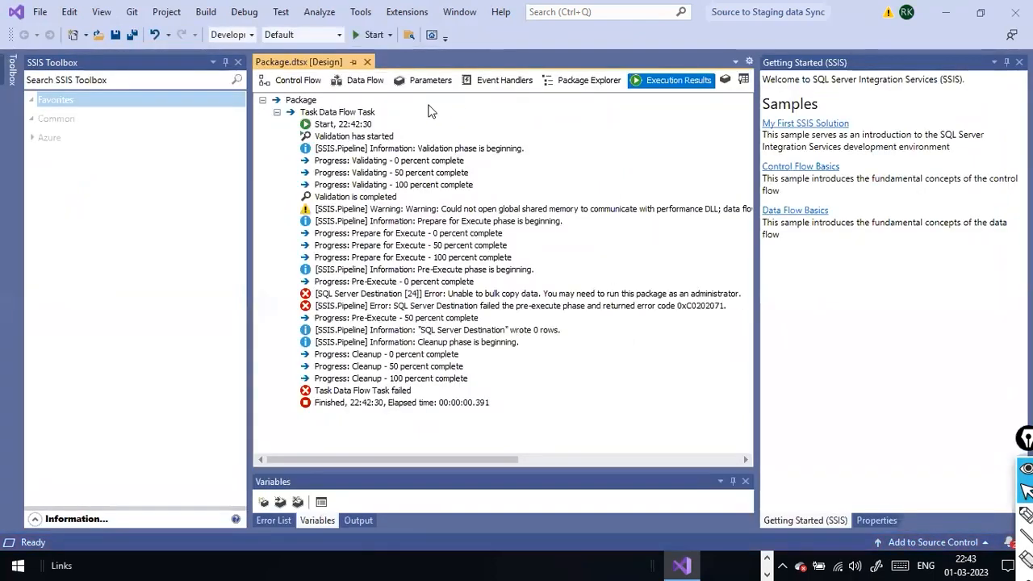
left_click(344, 84)
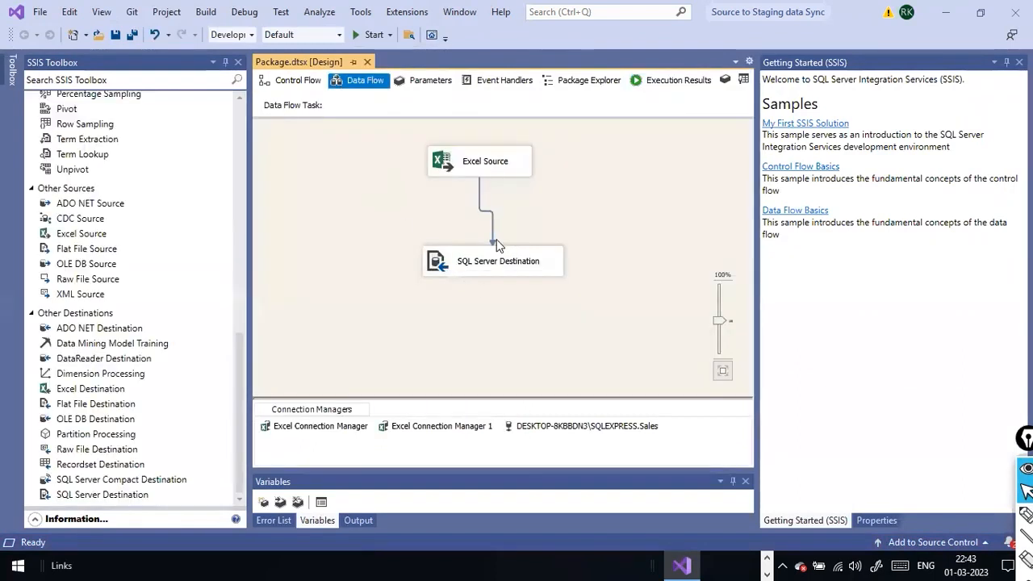
right_click(493, 249)
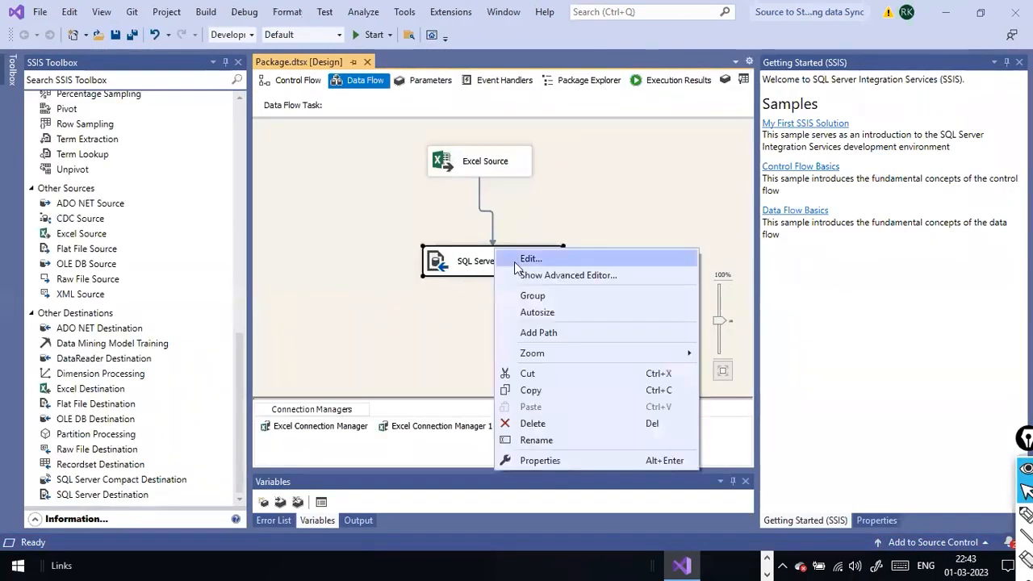
left_click(530, 259)
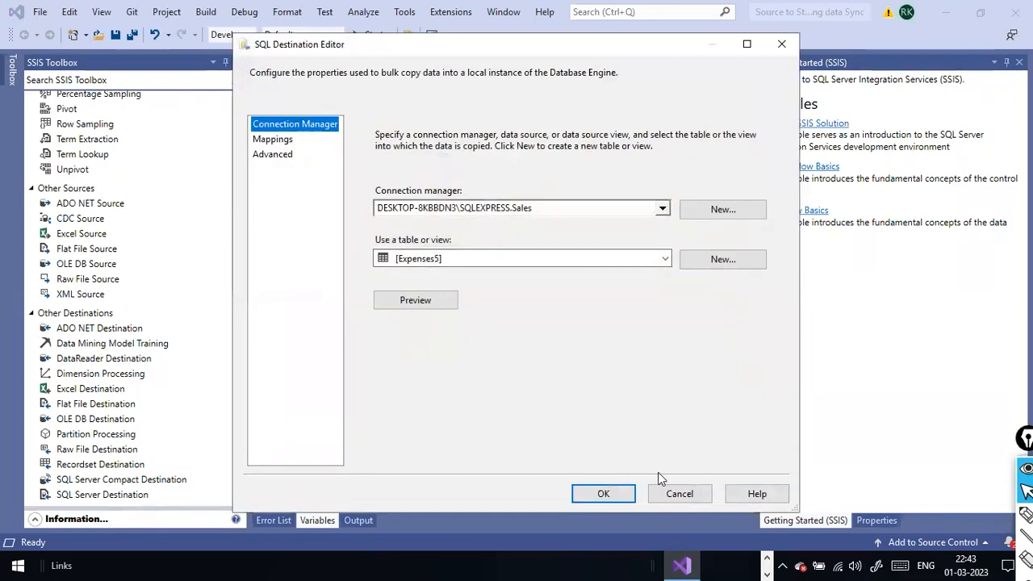
left_click(675, 494)
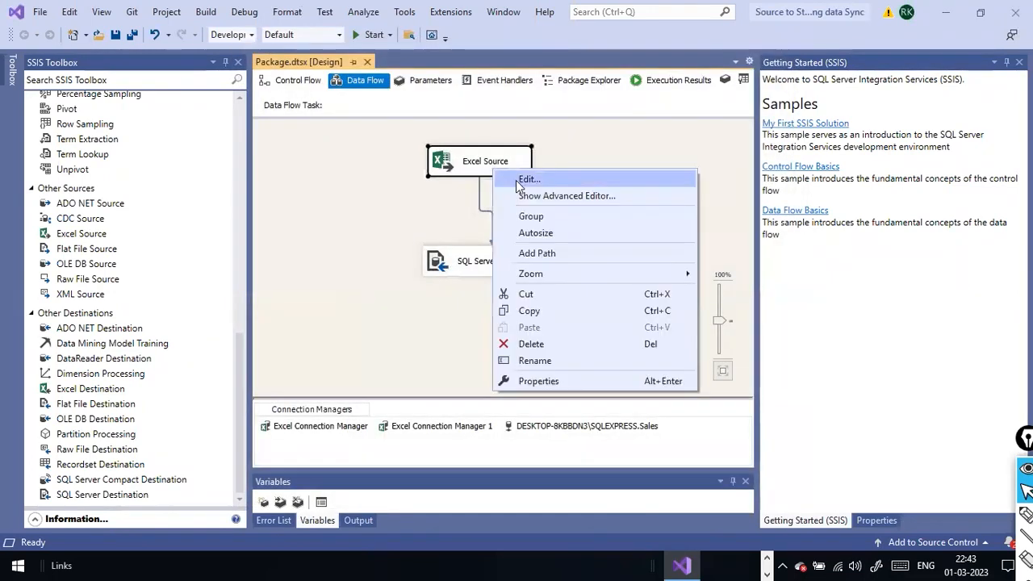
left_click(515, 179)
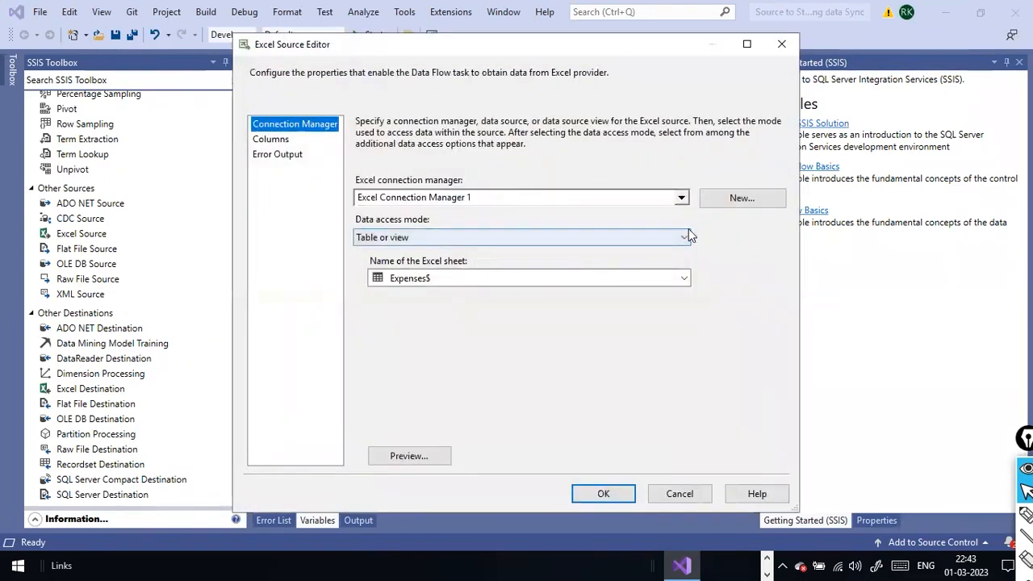
Try the table name or view name variable as the Excel source's data access mode, and switch back to Table or view
left_click(683, 237)
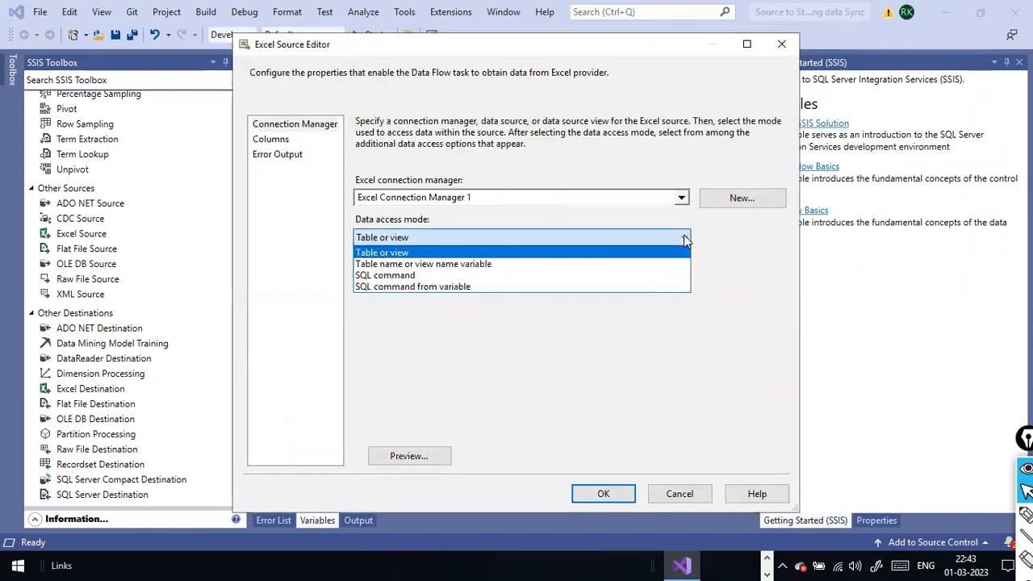
left_click(611, 265)
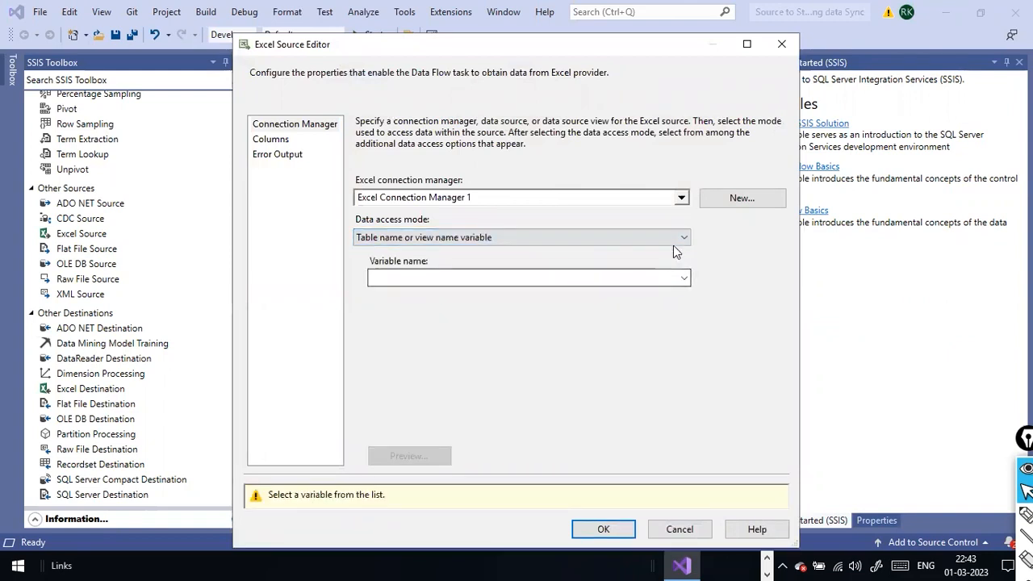
left_click(674, 238)
left_click(599, 256)
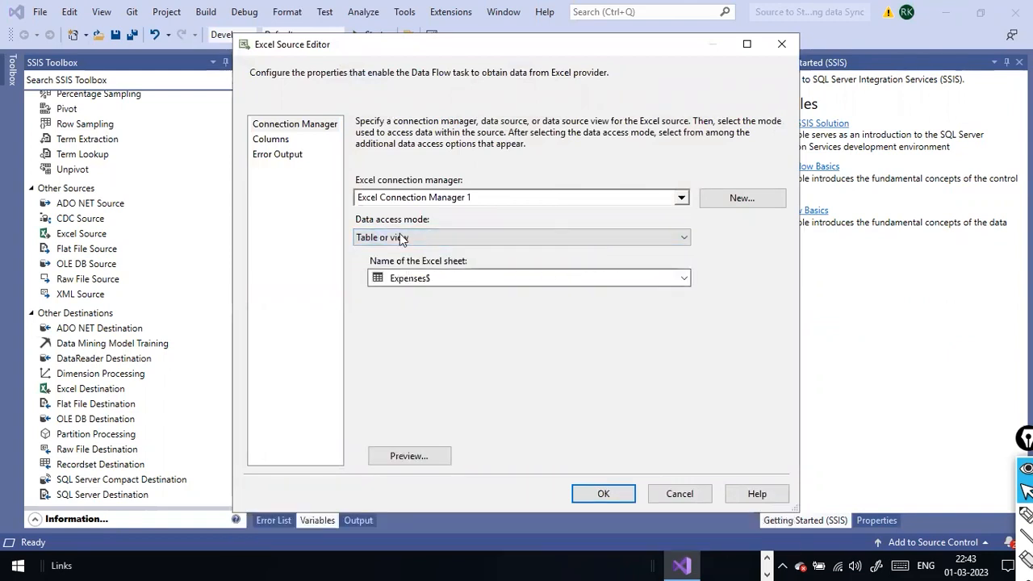
Preview the data of the Expenses$ sheet and accept the Excel source settings
left_click(430, 454)
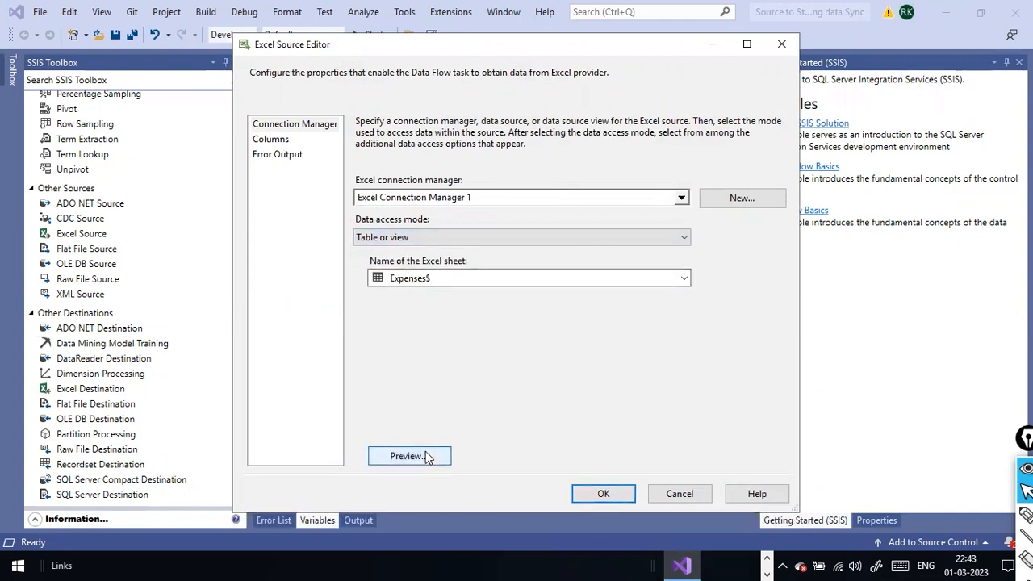
left_click(613, 412)
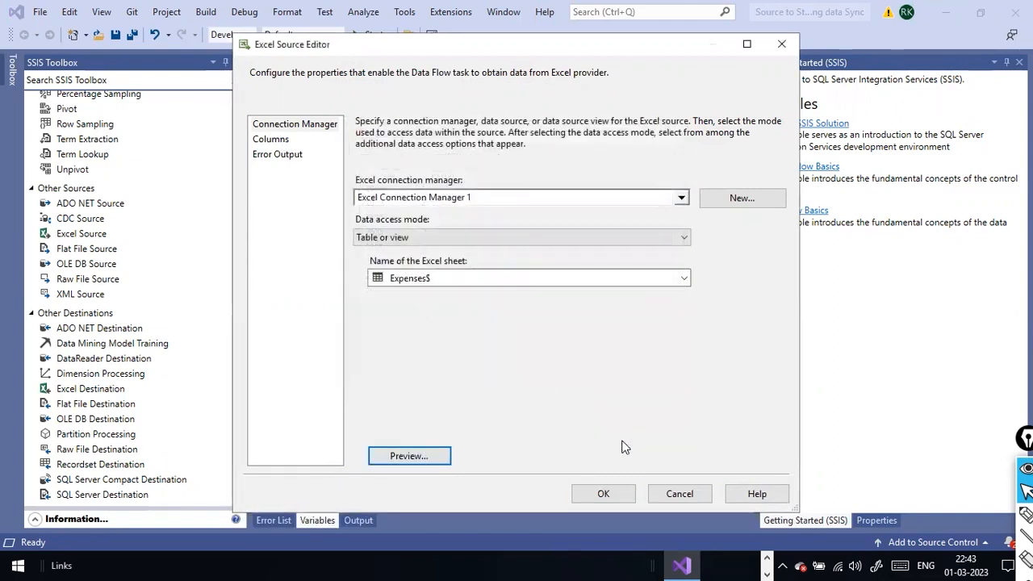
left_click(604, 492)
Review the SQL Server Destination's connection manager, column mappings, external columns and input columns in its advanced editor
right_click(506, 264)
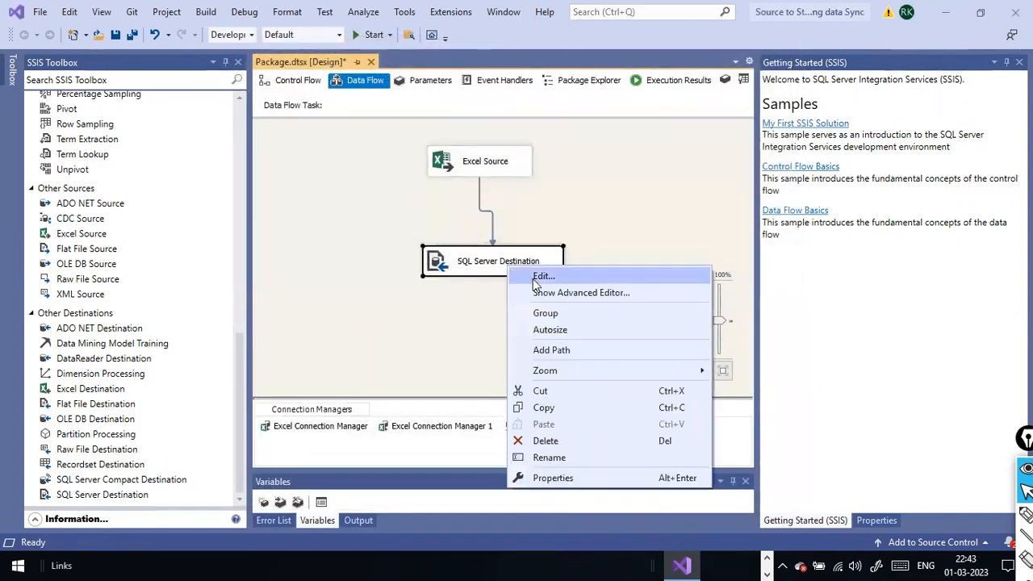
left_click(547, 292)
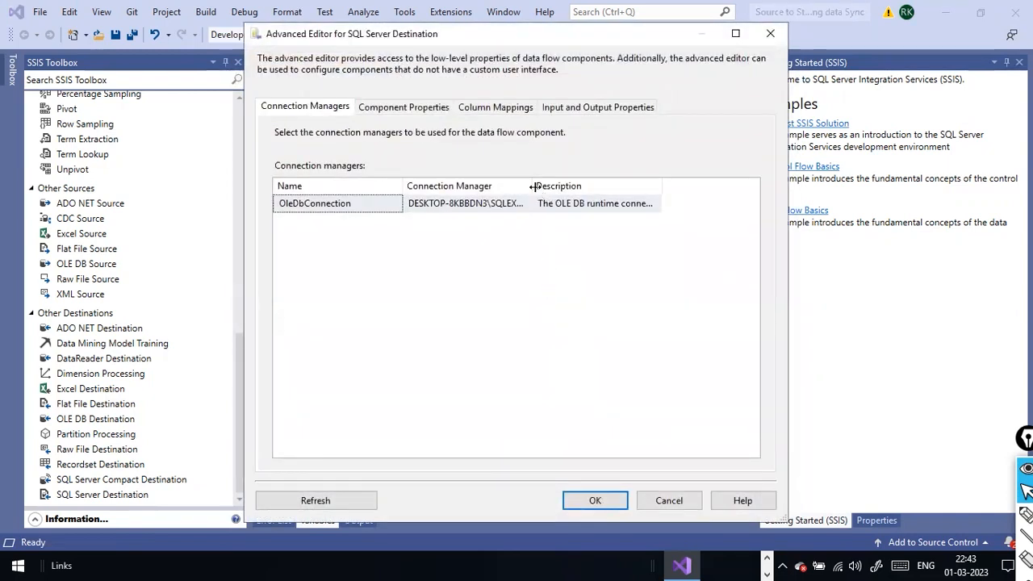
left_click_drag(531, 187, 612, 186)
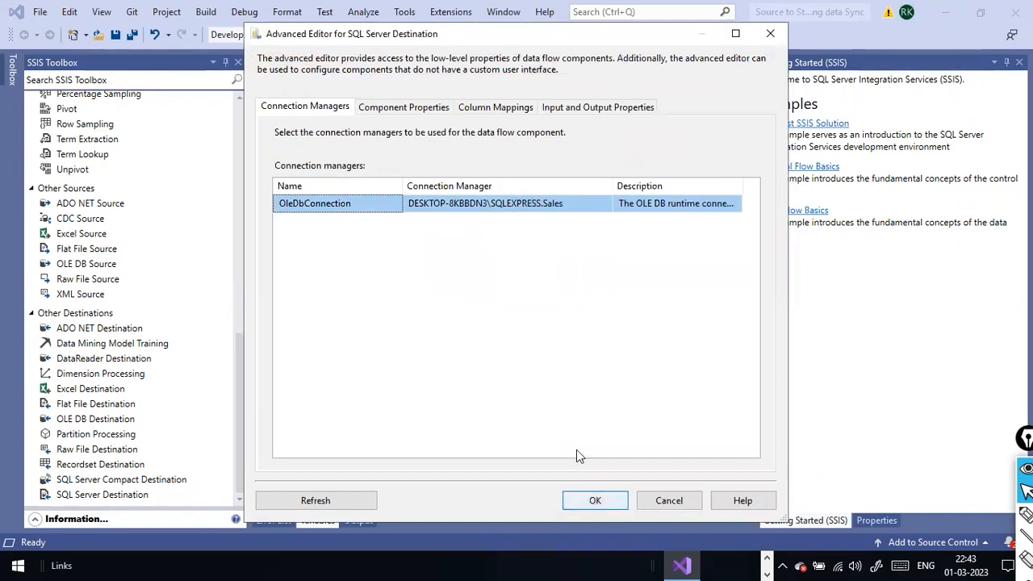
left_click(494, 107)
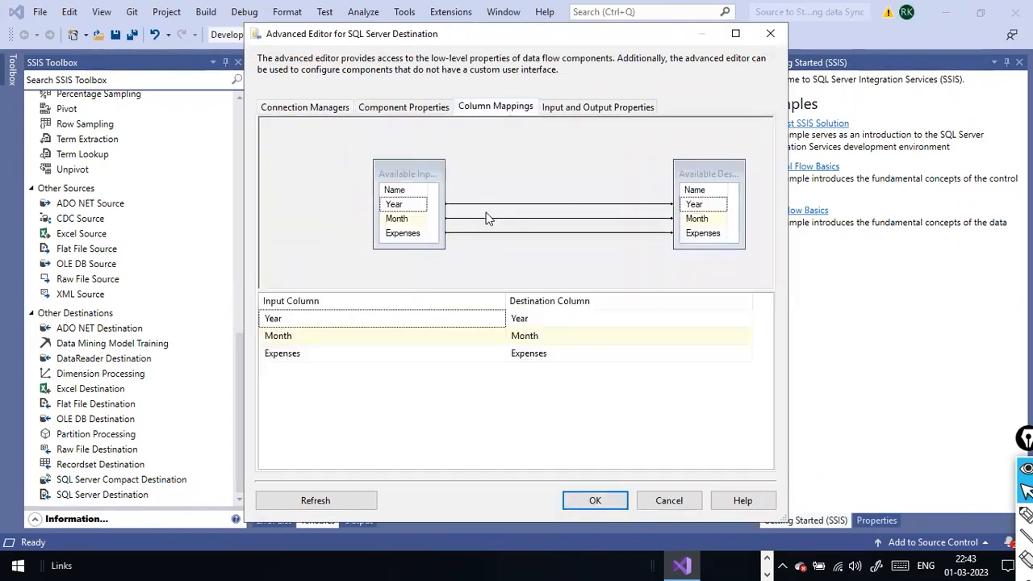
left_click(589, 108)
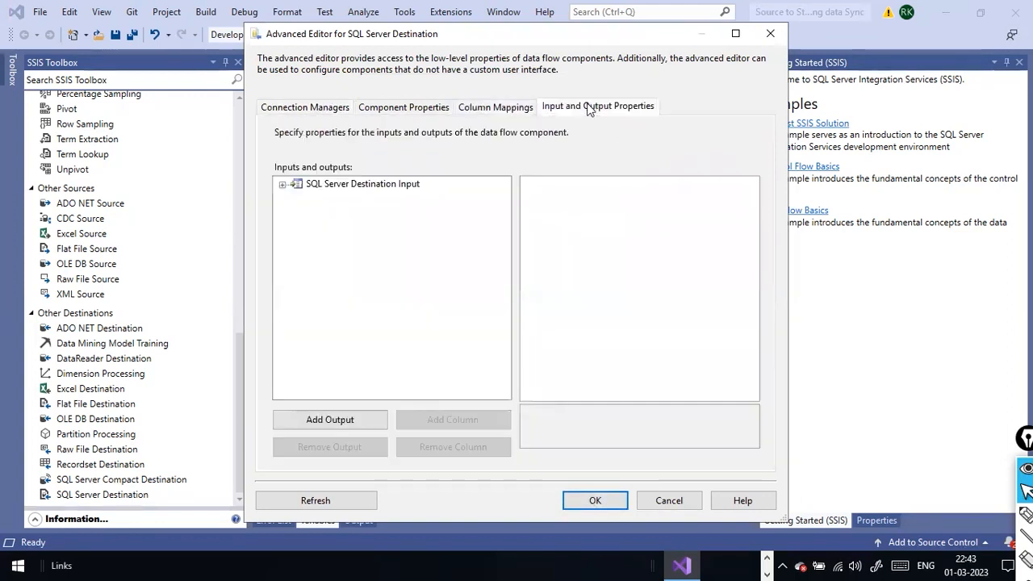
left_click(282, 185)
left_click(296, 198)
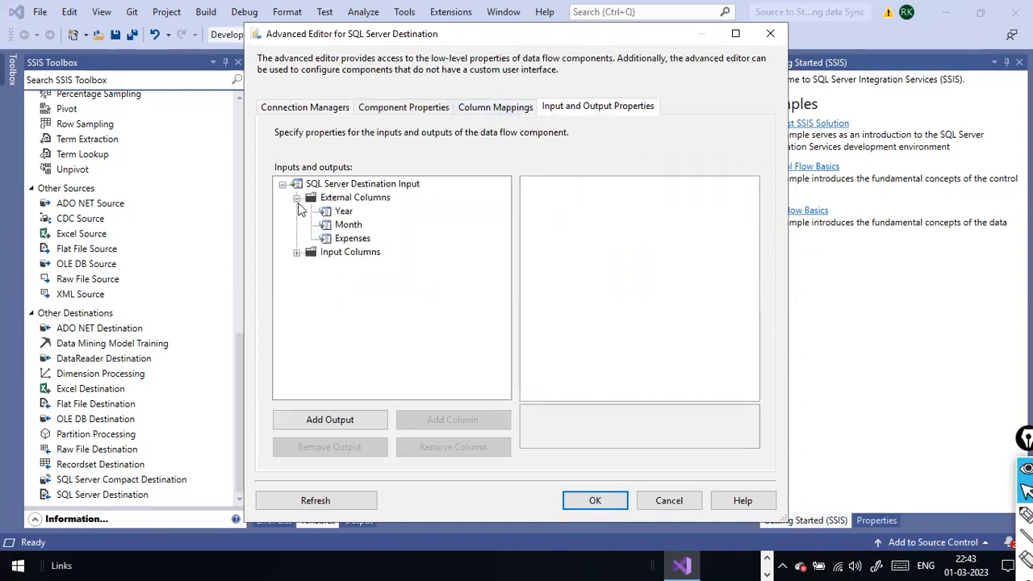
left_click(297, 252)
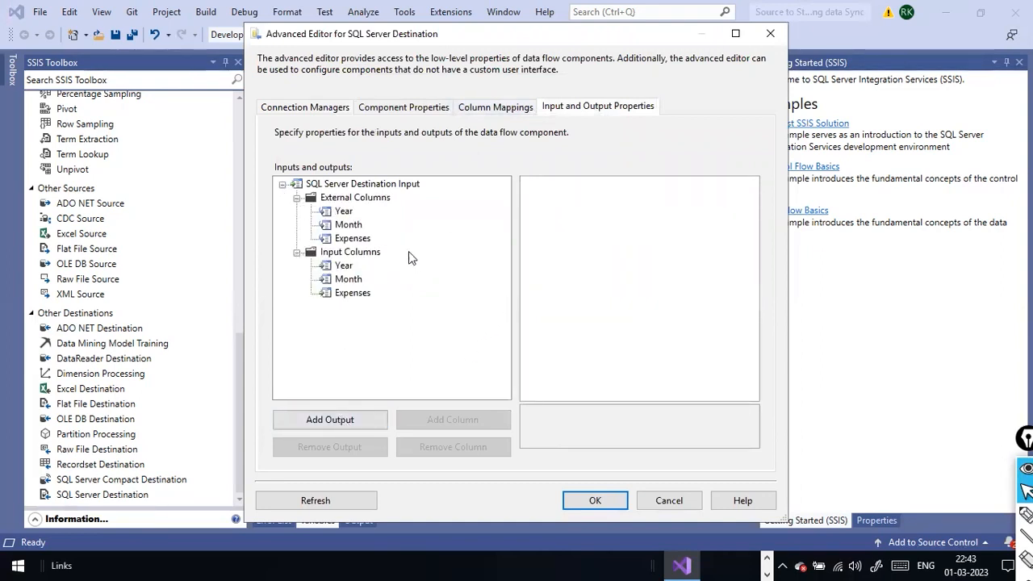
left_click(592, 499)
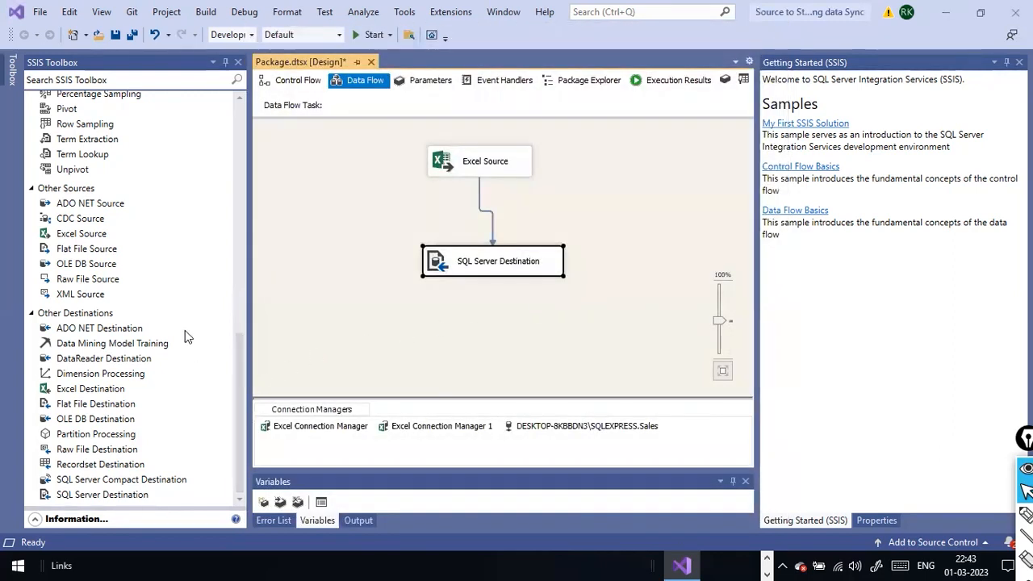
Execute the task with the Excel Source to SQL Server Destination data flow
left_click(359, 195)
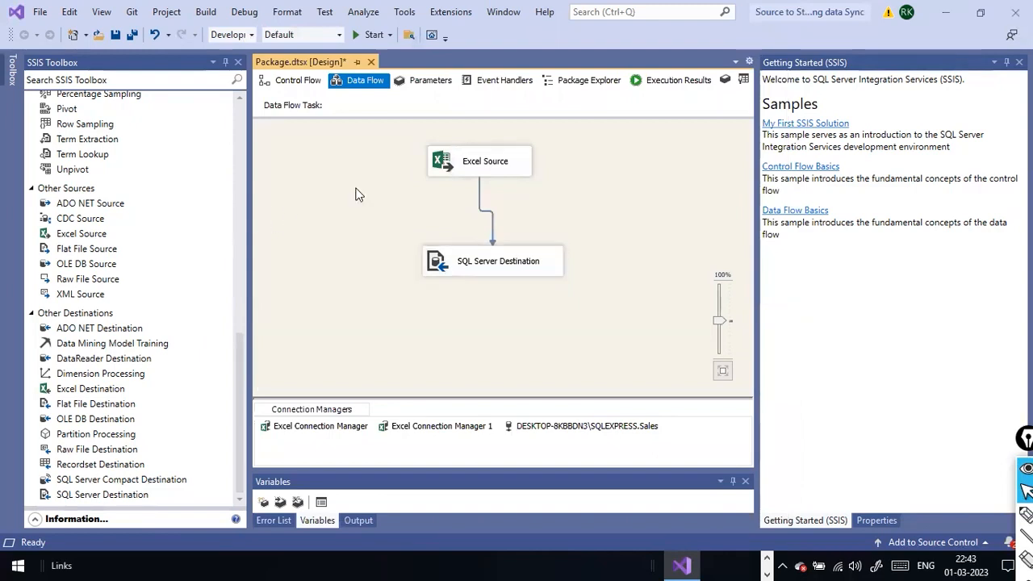
right_click(545, 211)
left_click(597, 290)
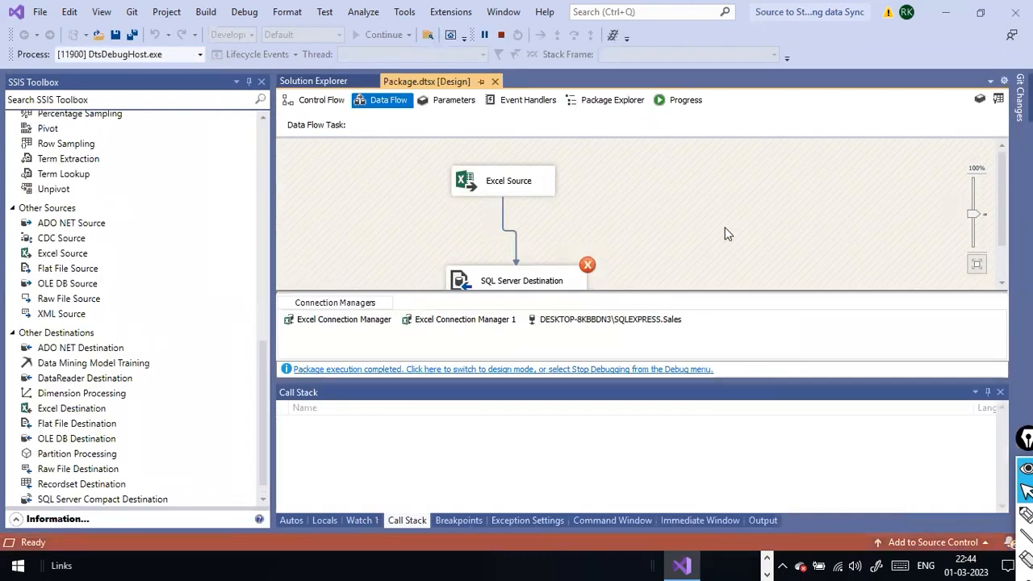
Check the SQL Server Destination and the exception settings after the run, and return the package to design mode
scroll(725, 230, "down", 1)
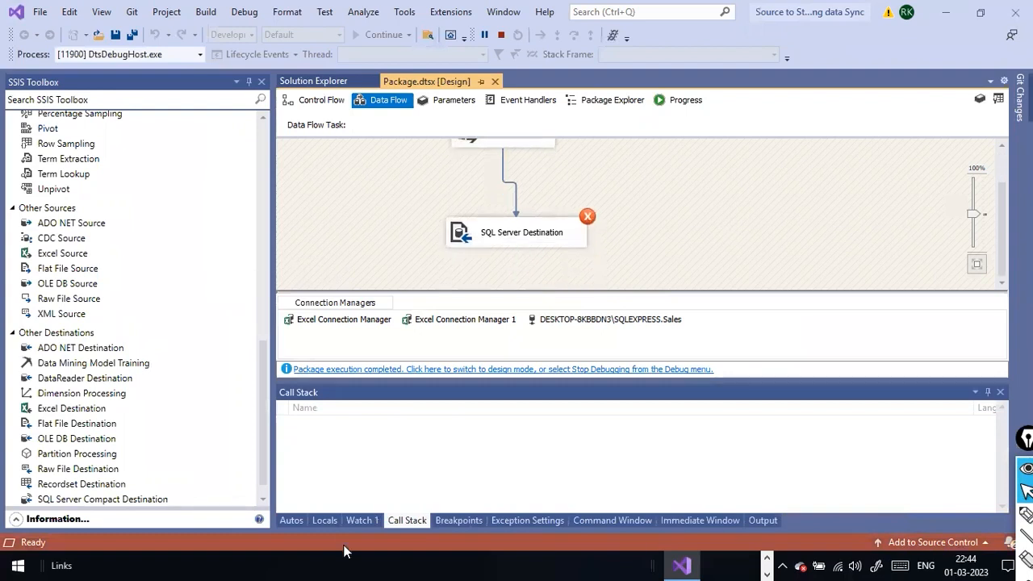
left_click(521, 523)
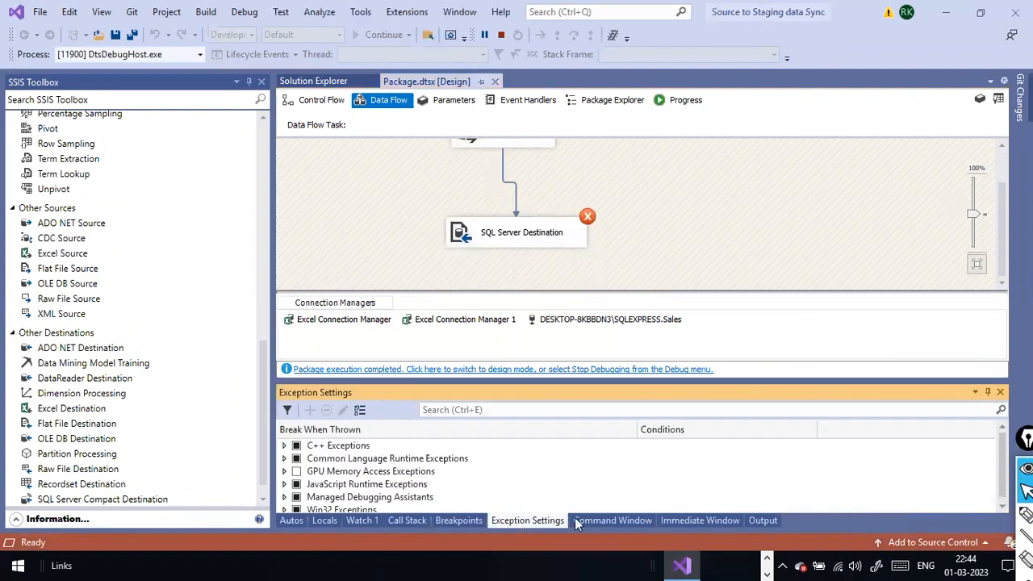
left_click(670, 217)
left_click(597, 369)
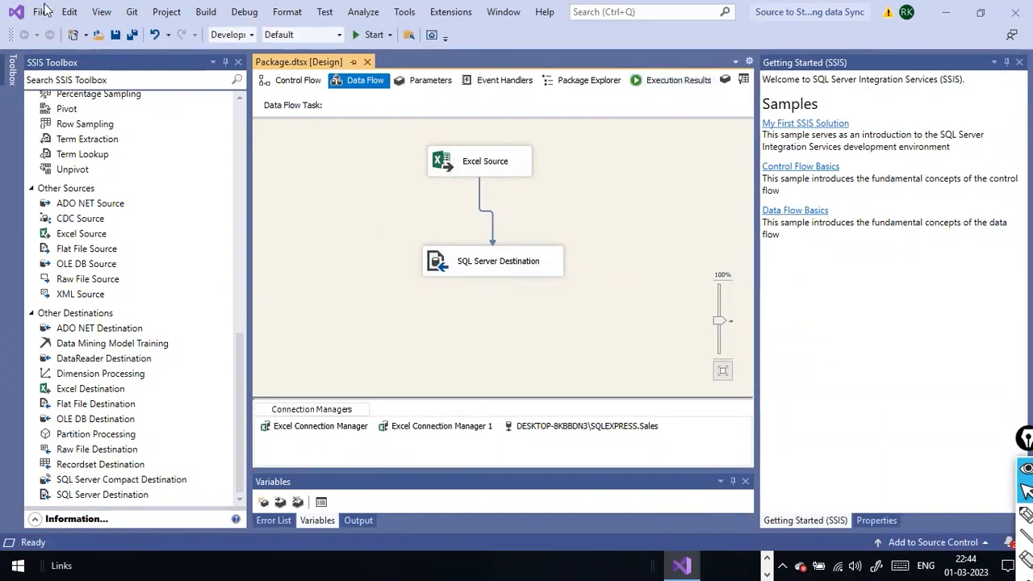
Create a new Integration Services Project named s2t in its own new solution
left_click(69, 11)
mouse_move(39, 12)
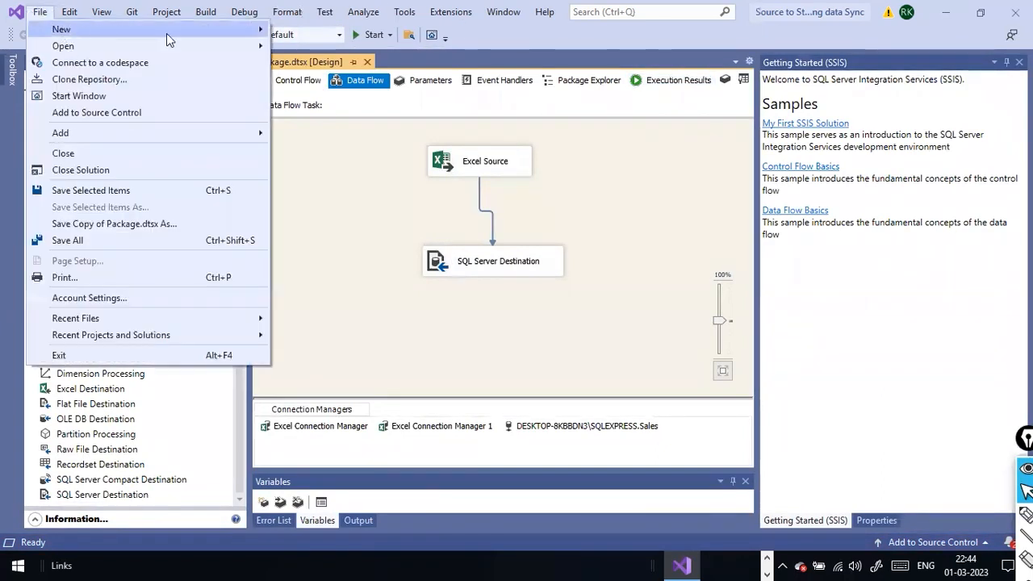
mouse_move(167, 40)
left_click(293, 30)
double_click(266, 152)
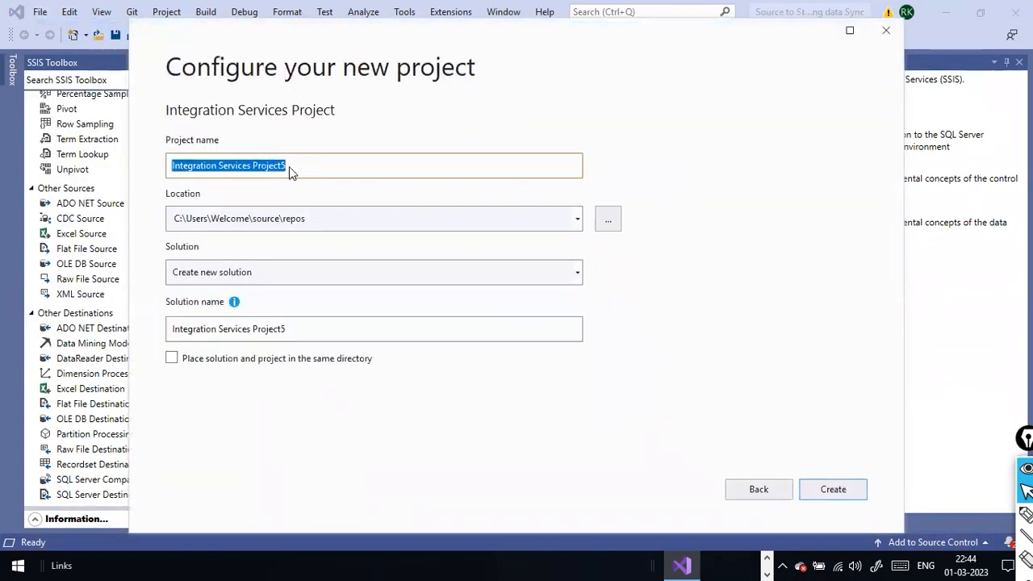
left_click(292, 169)
key("ctrl+a")
type("s2")
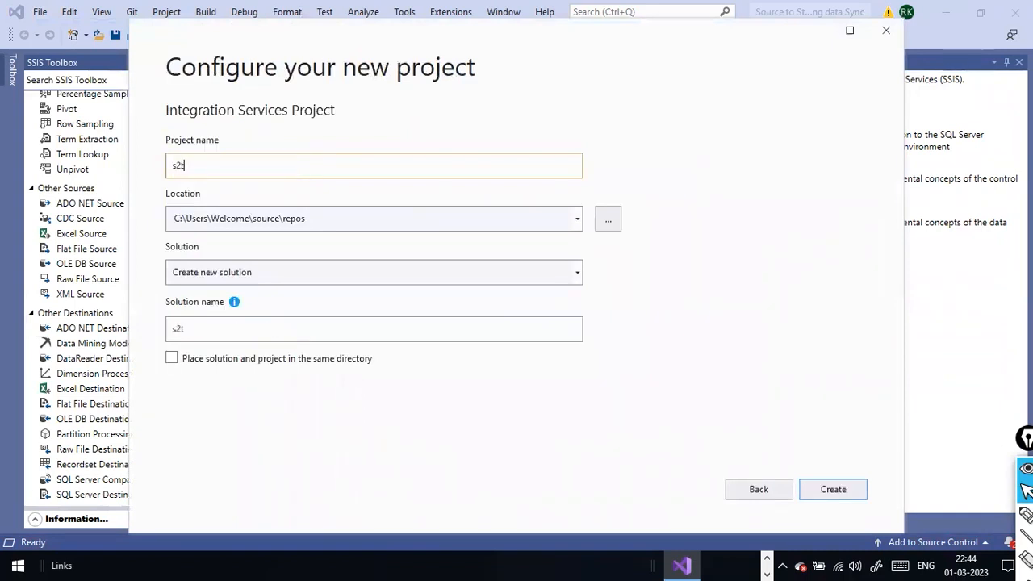
left_click(838, 490)
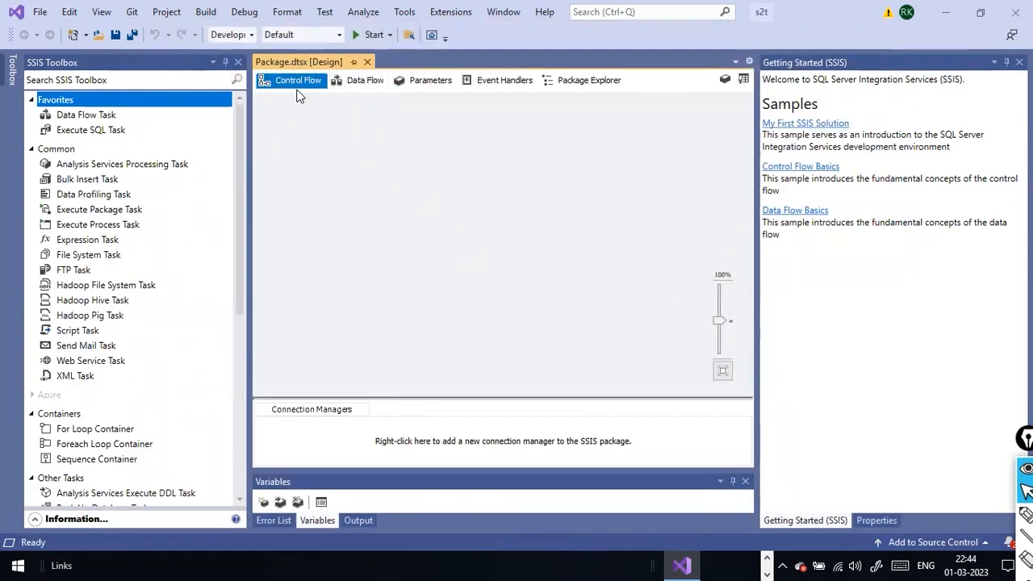
Add a Data Flow Task to the package's control flow and open its data flow for editing
left_click_drag(84, 116, 313, 118)
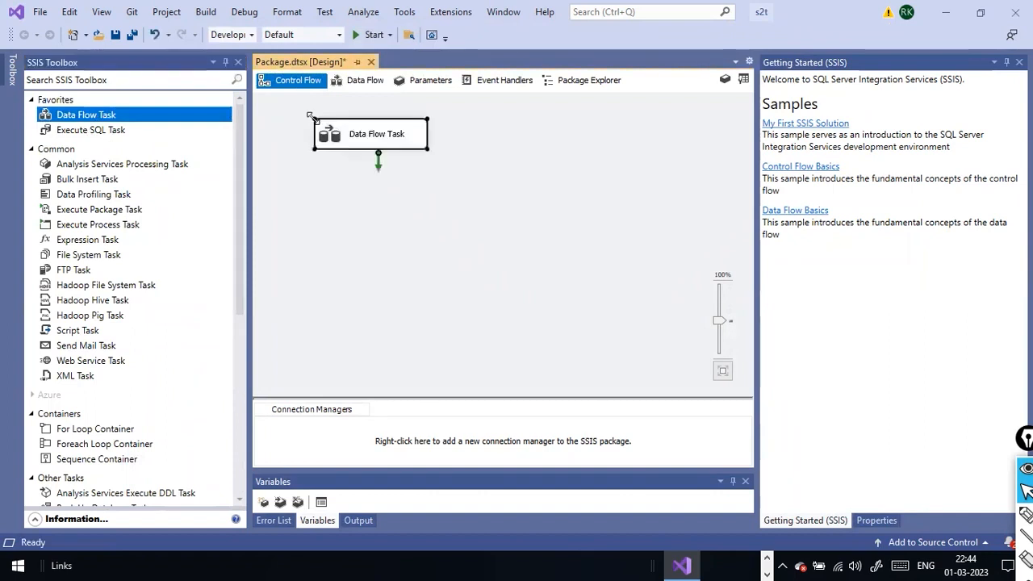
right_click(426, 143)
left_click(442, 158)
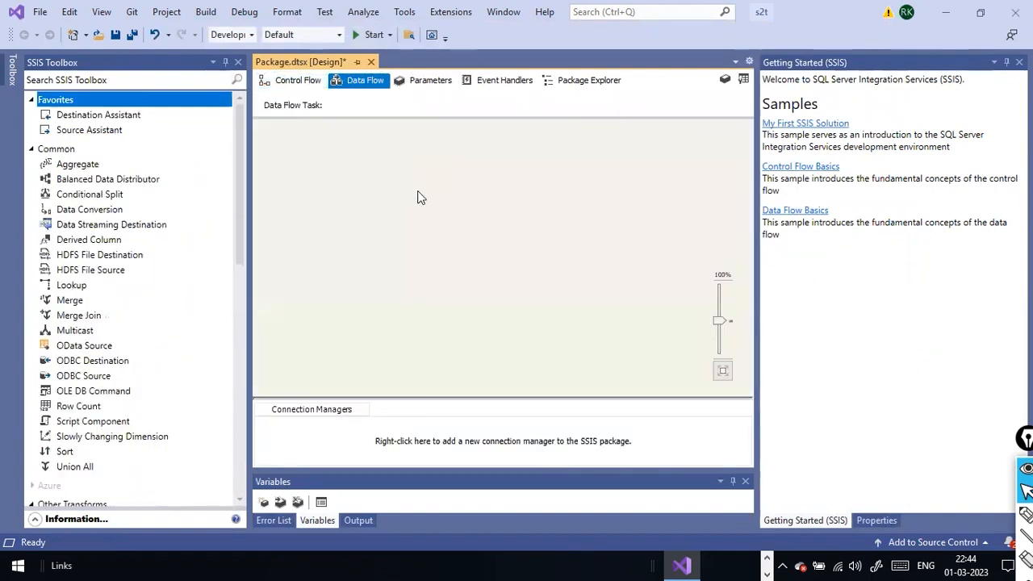
Add a Flat File Source to the empty data flow
scroll(131, 296, "down", 6)
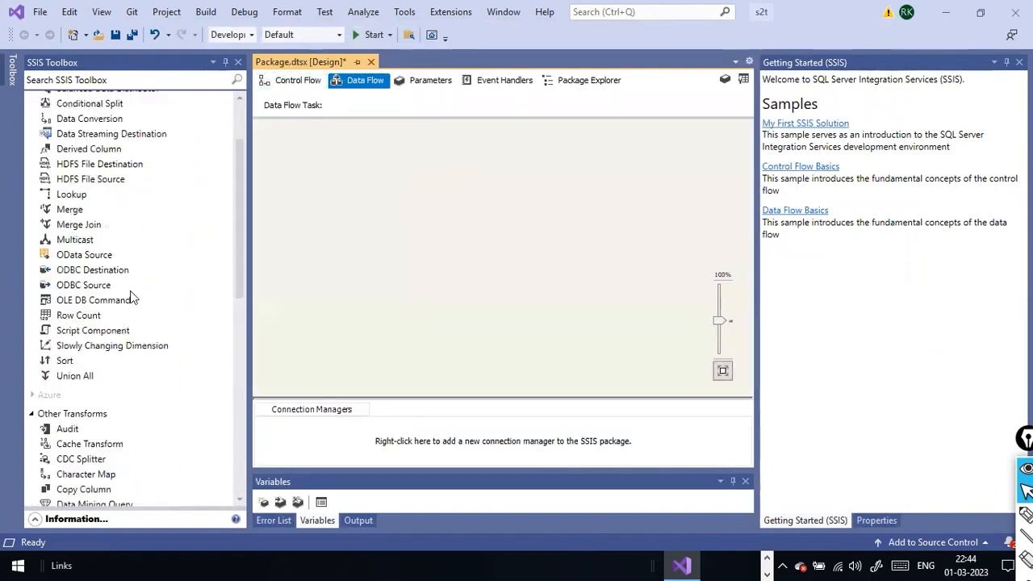
scroll(133, 302, "up", 3)
scroll(134, 282, "up", 3)
scroll(134, 282, "down", 5)
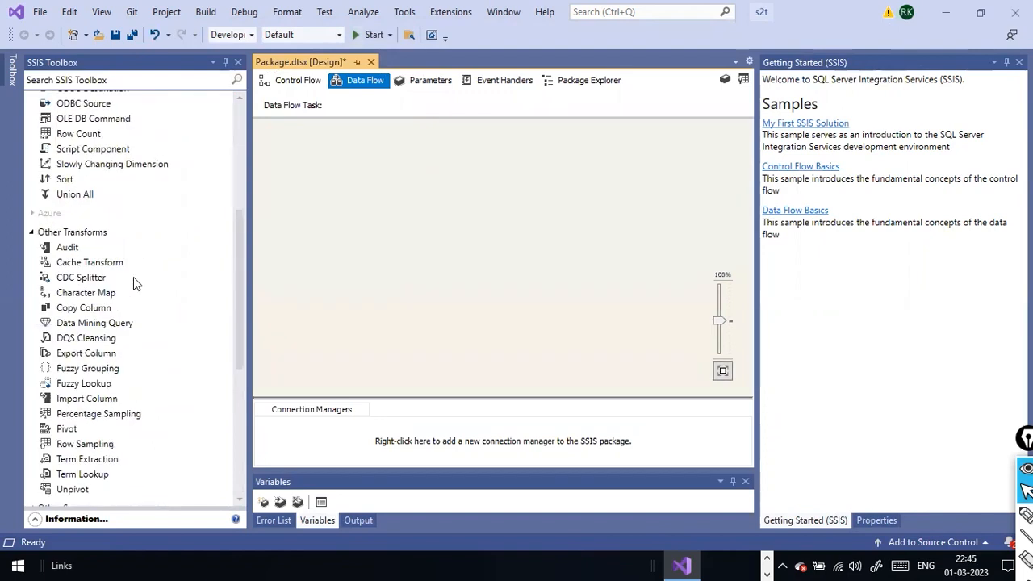
scroll(133, 277, "down", 6)
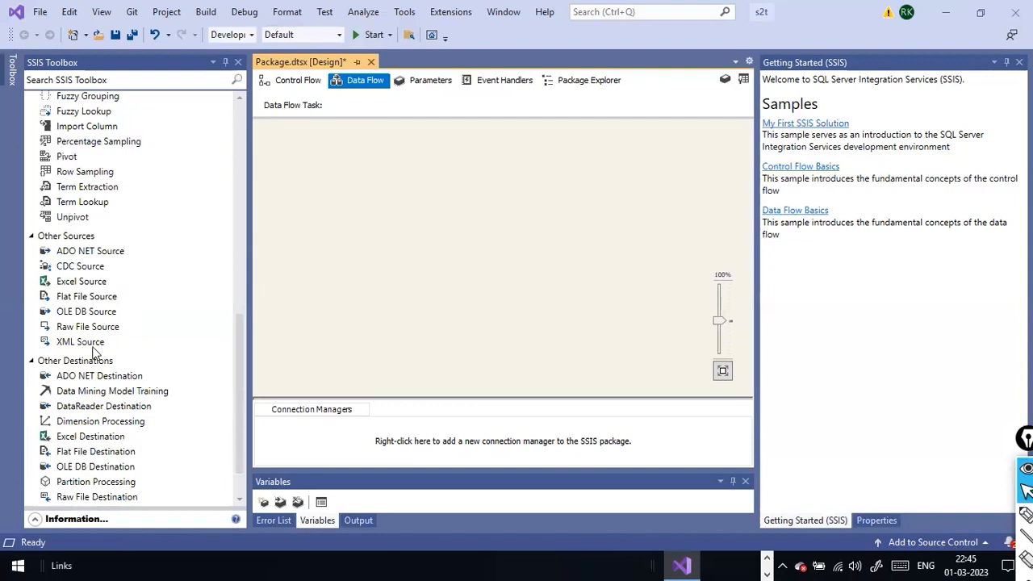
left_click_drag(99, 298, 422, 157)
Open the Flat File Source for editing and start a new flat file connection manager for it
right_click(481, 168)
left_click(492, 171)
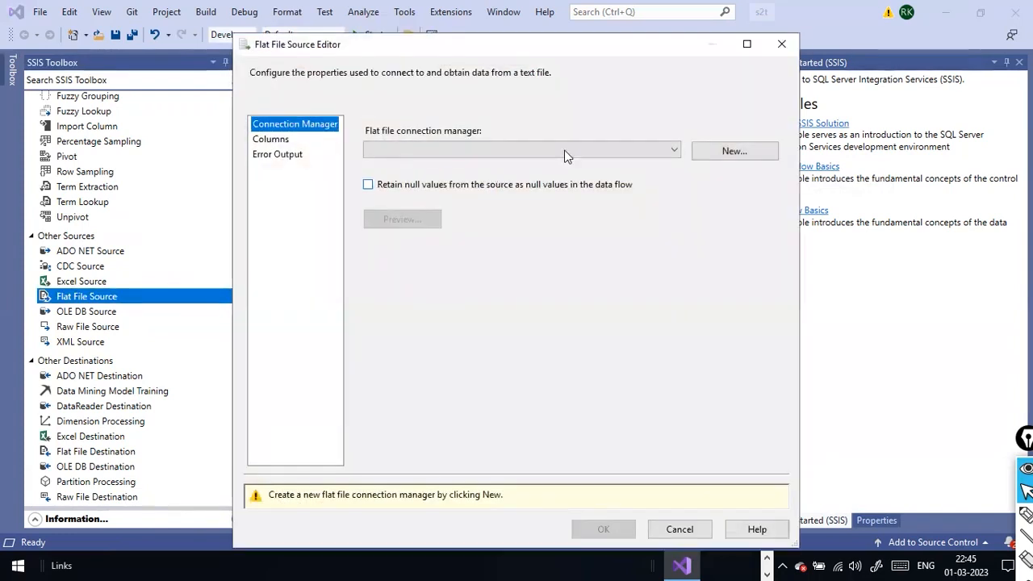
left_click(675, 150)
left_click(706, 151)
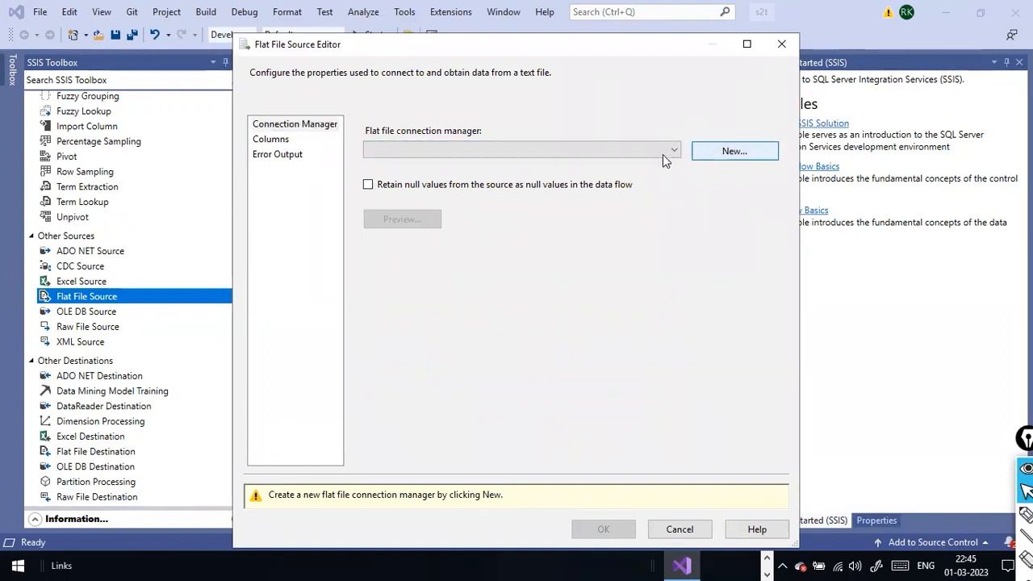
key("Return")
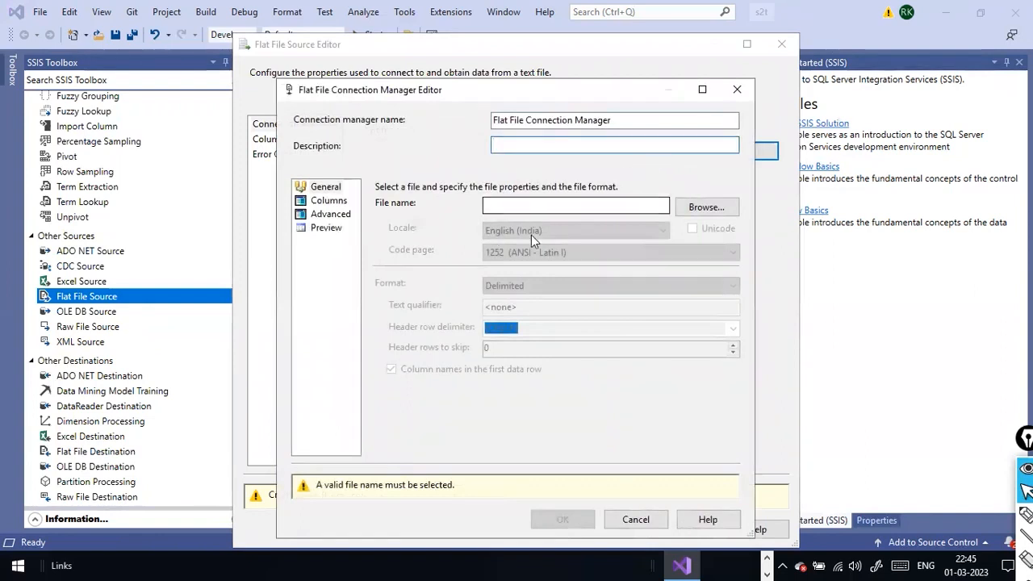
Choose the CSV file sales_w04.csv from the dat1 folder as the flat file connection's file
left_click(699, 207)
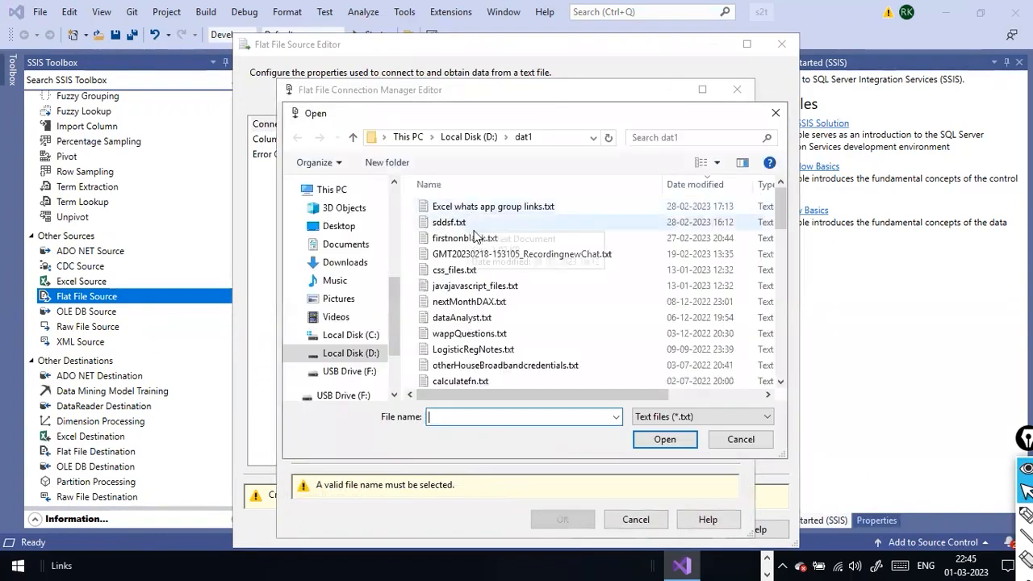
left_click(496, 301)
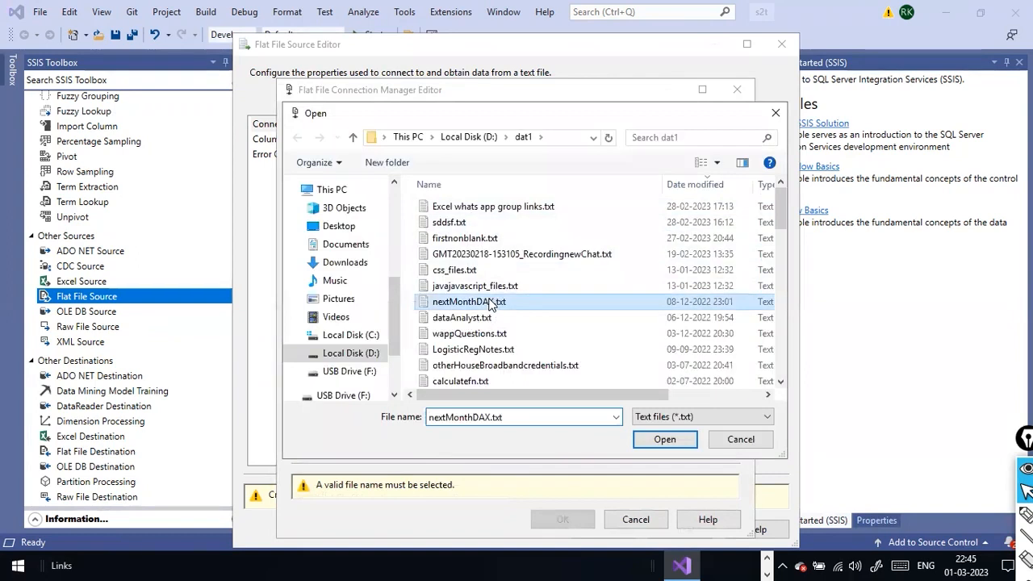
left_click(738, 416)
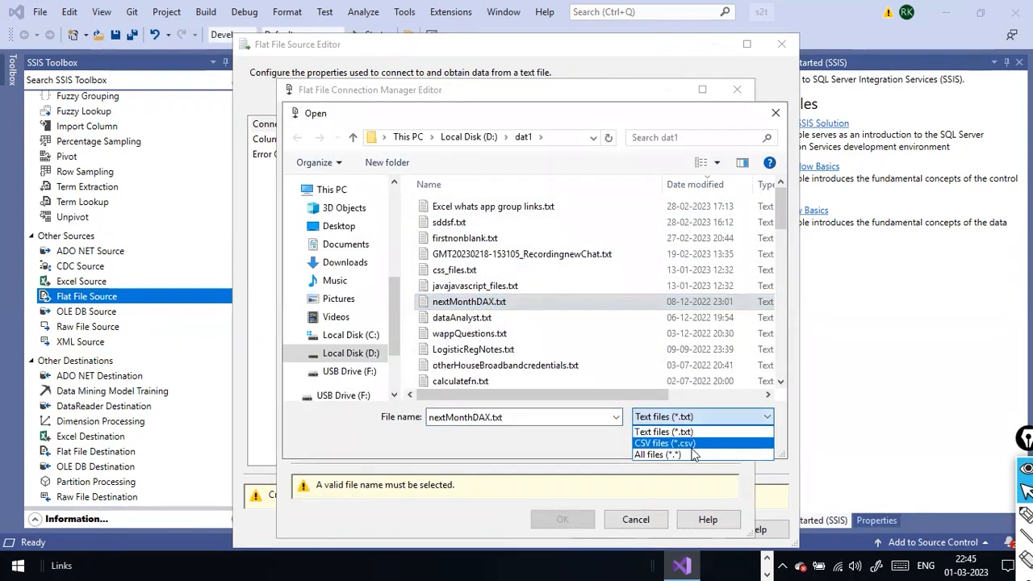
left_click(667, 443)
left_click(584, 340)
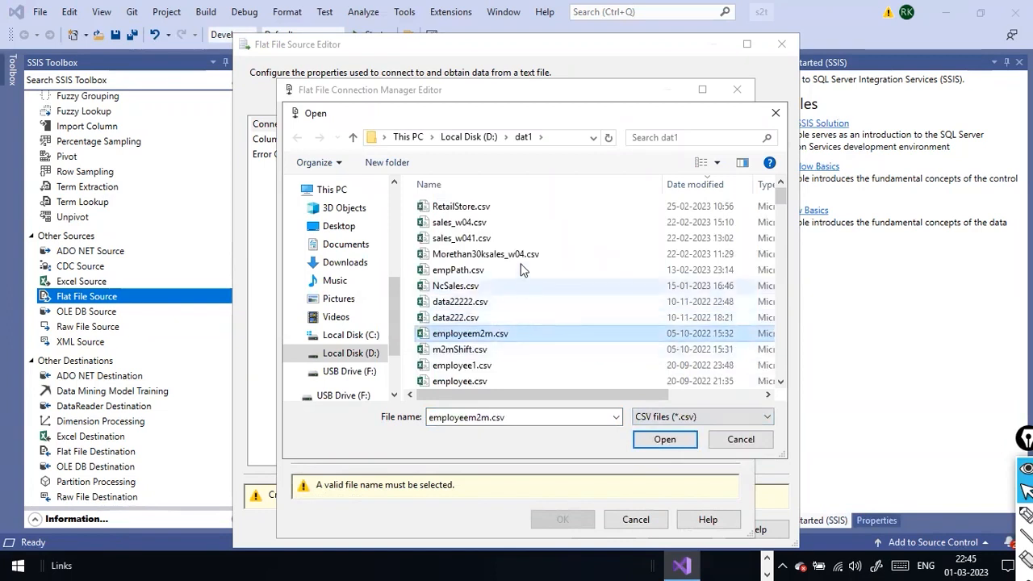
double_click(458, 223)
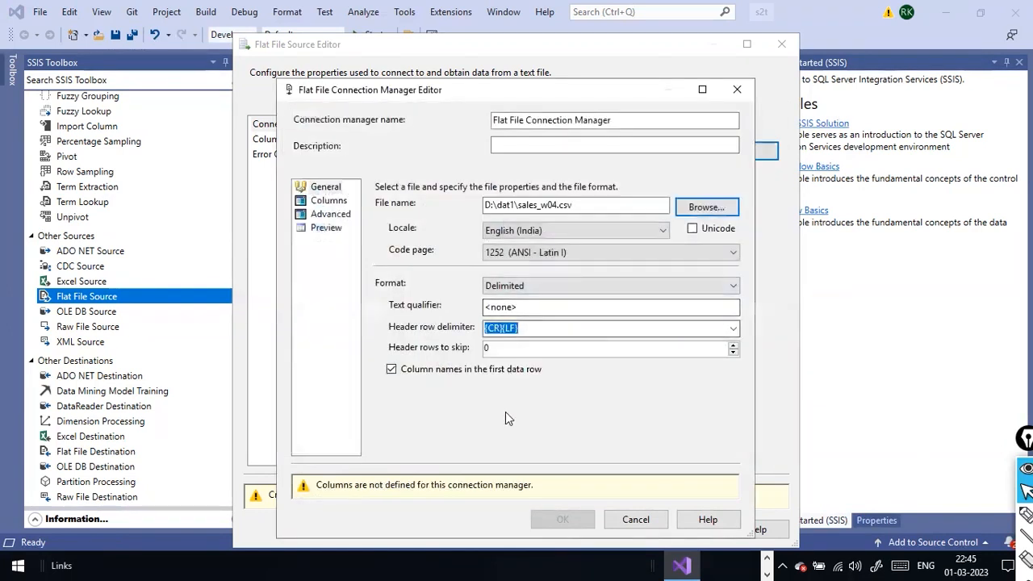
Review the flat file connection's columns, advanced settings and data preview, and accept the connection manager
left_click(331, 202)
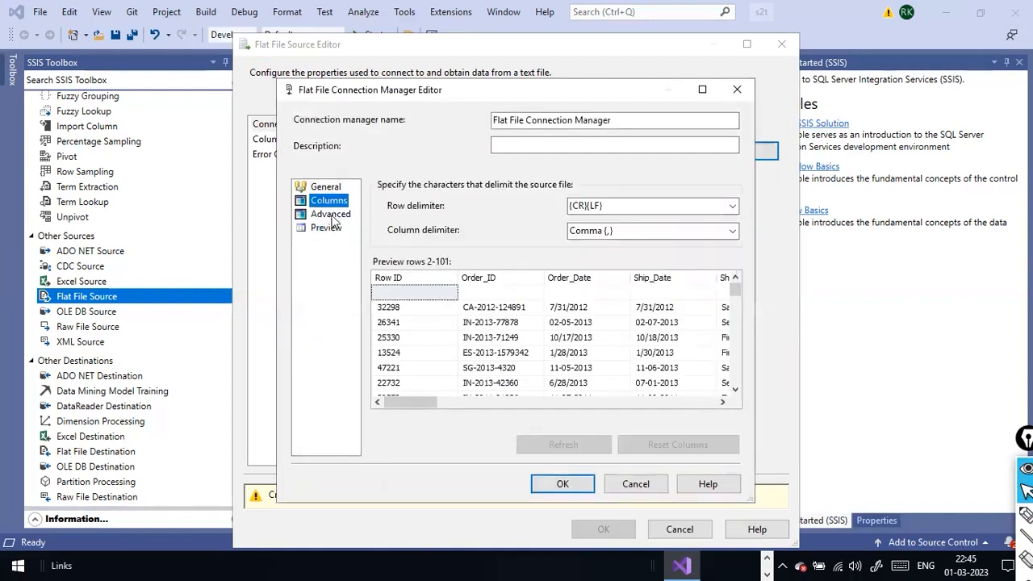
left_click(411, 393)
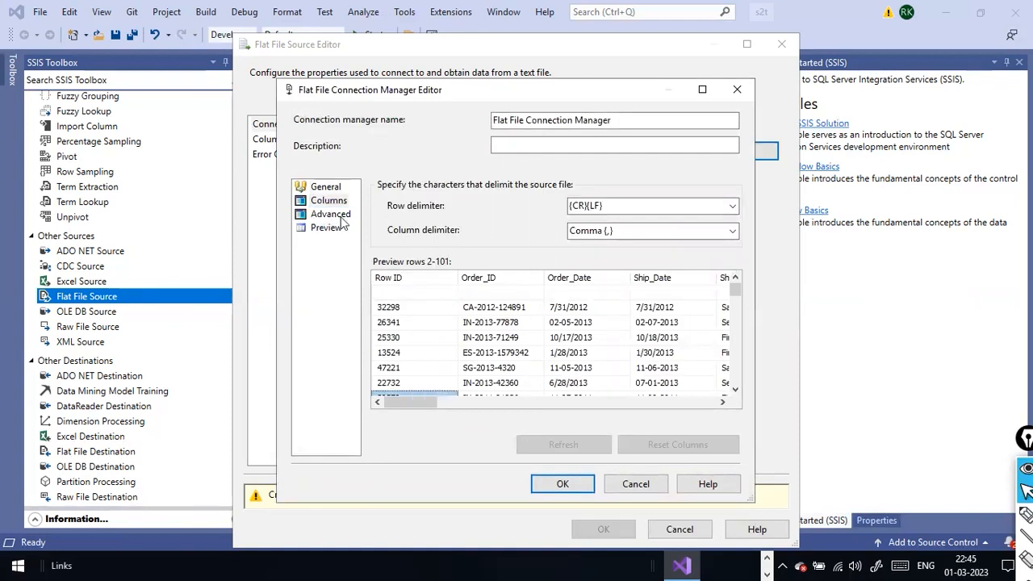
left_click(330, 215)
left_click(326, 227)
left_click(563, 486)
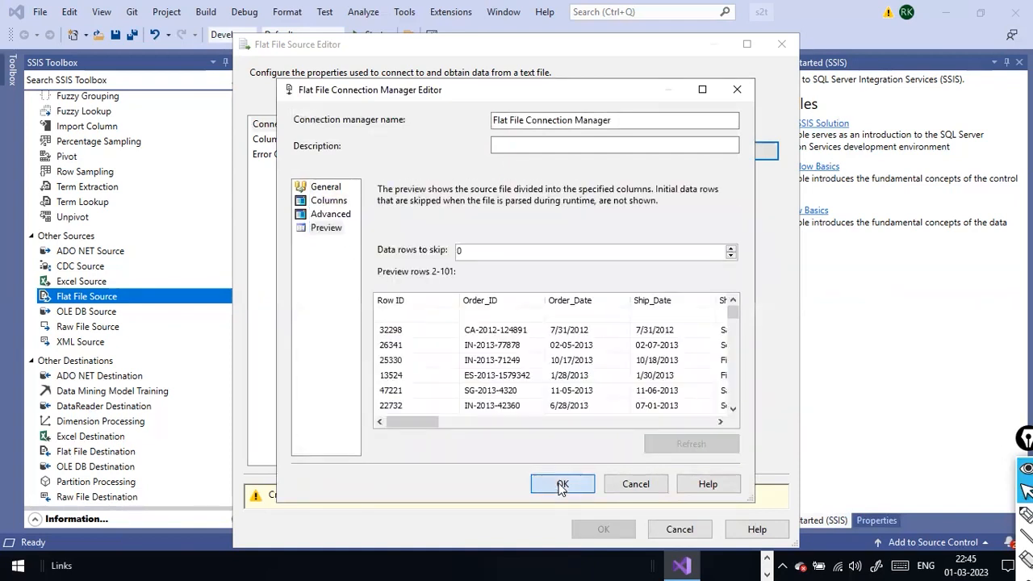
Preview the Flat File Source's sample data and confirm the source's settings
left_click(407, 219)
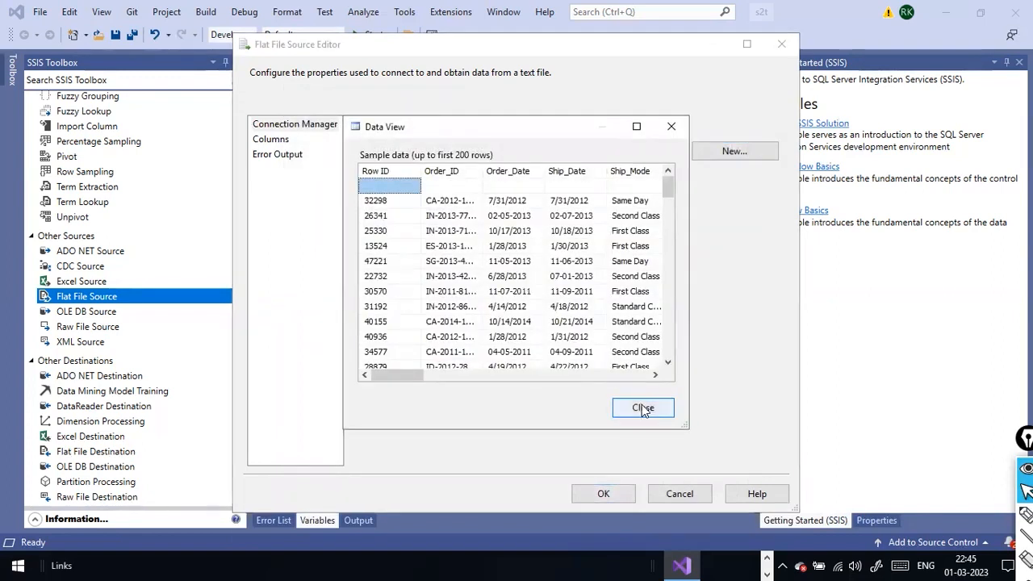
left_click(644, 408)
left_click(603, 493)
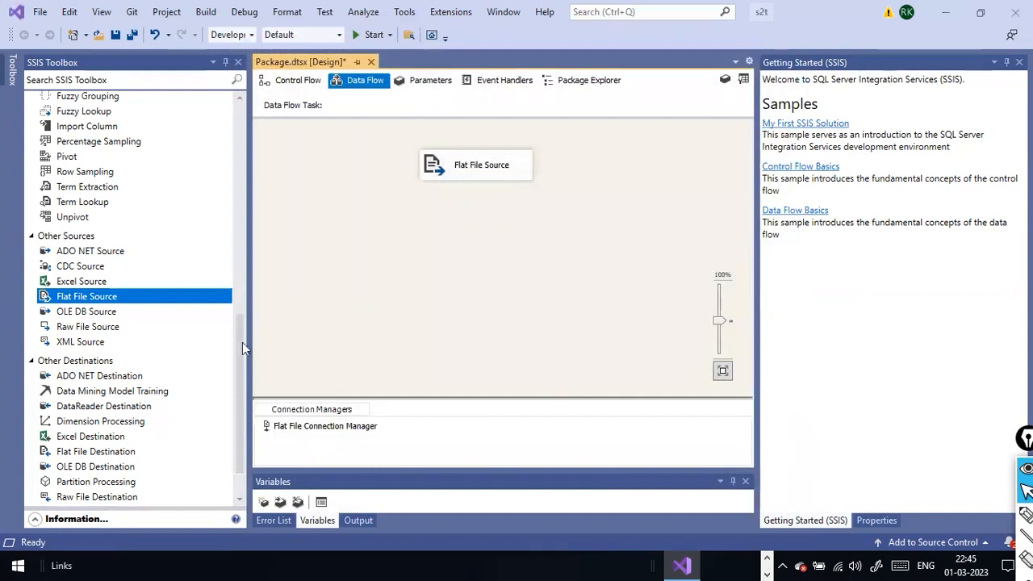
Add a SQL Server Destination below the Flat File Source and connect the source's output to it
scroll(132, 419, "down", 2)
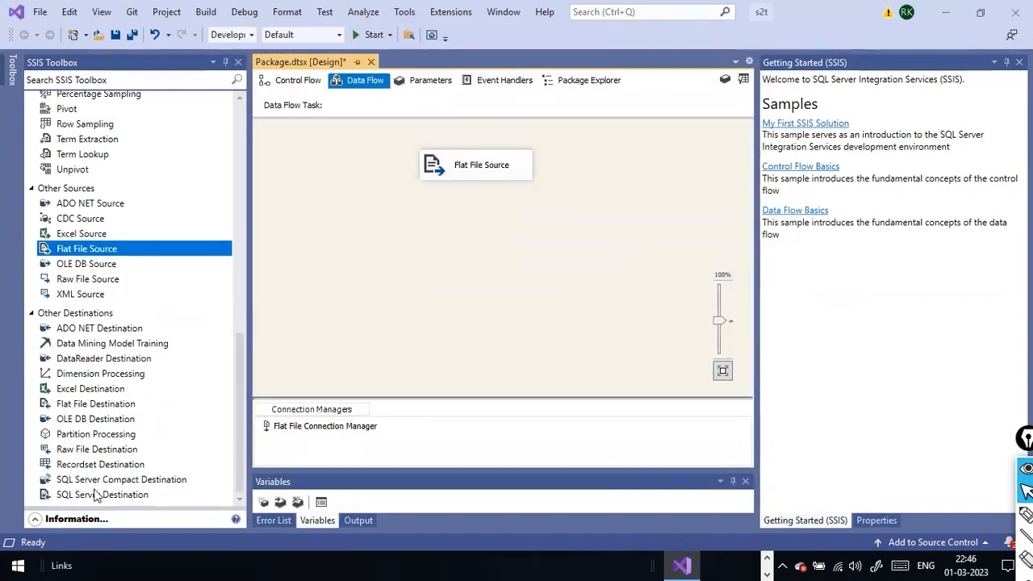
left_click_drag(131, 498, 447, 295)
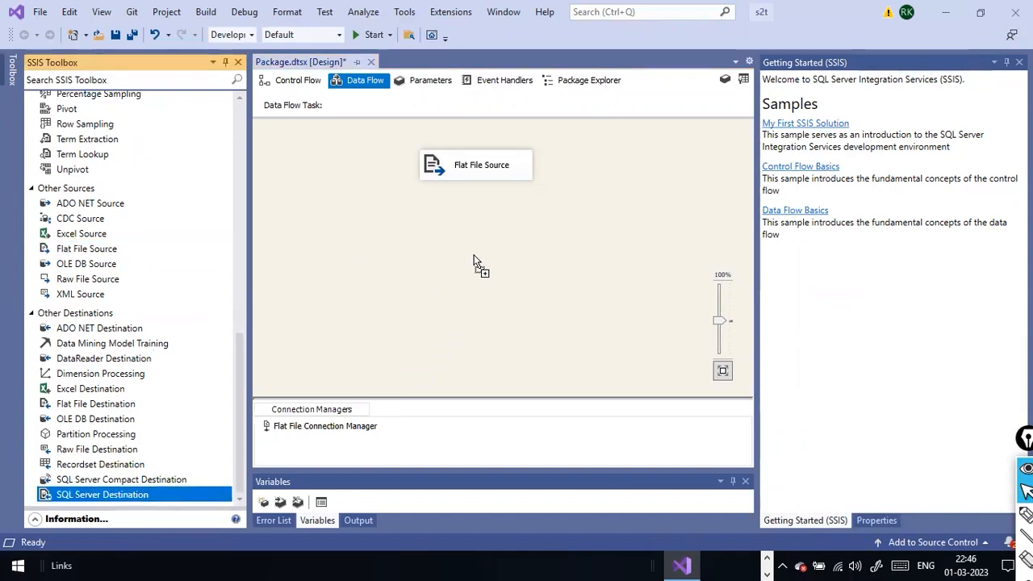
left_click_drag(474, 263, 475, 264)
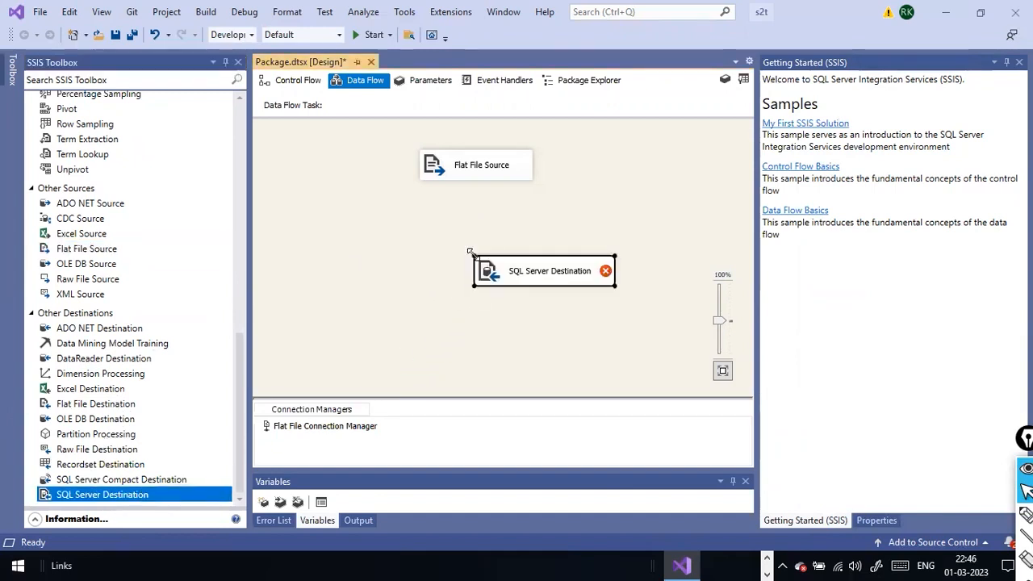
left_click(466, 169)
left_click_drag(483, 203, 533, 260)
Open the SQL Server Destination for editing and set its connection to DESKTOP-8KBBDN3\SQLEXPRESS.Sales
left_click(569, 282)
right_click(579, 278)
left_click(601, 285)
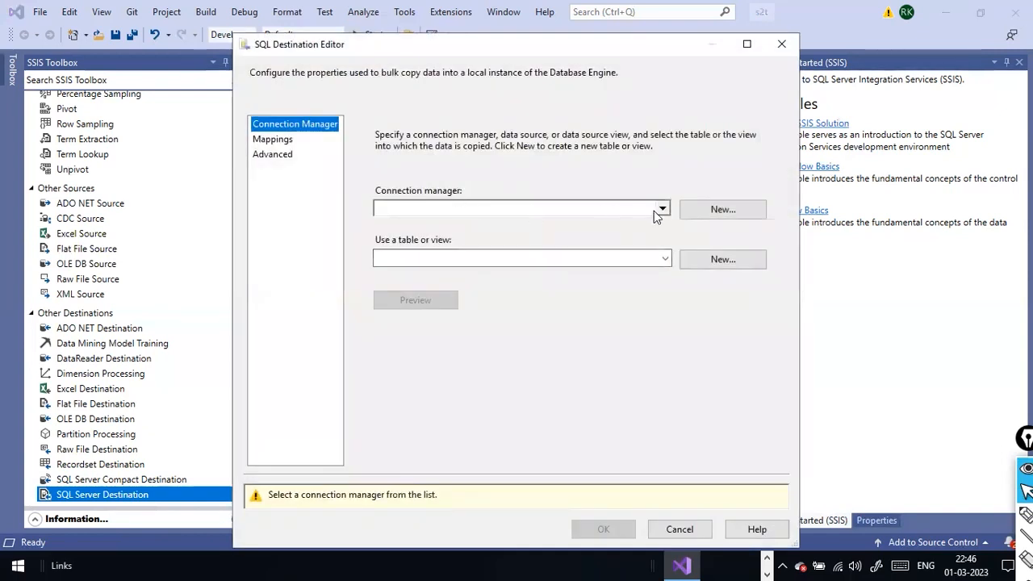
left_click(663, 210)
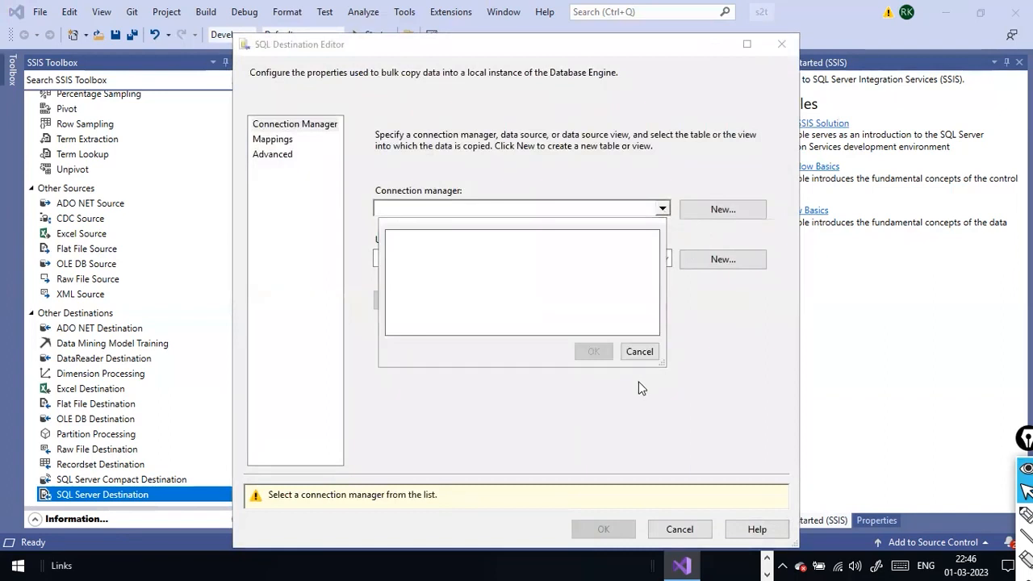
left_click(643, 355)
left_click(710, 213)
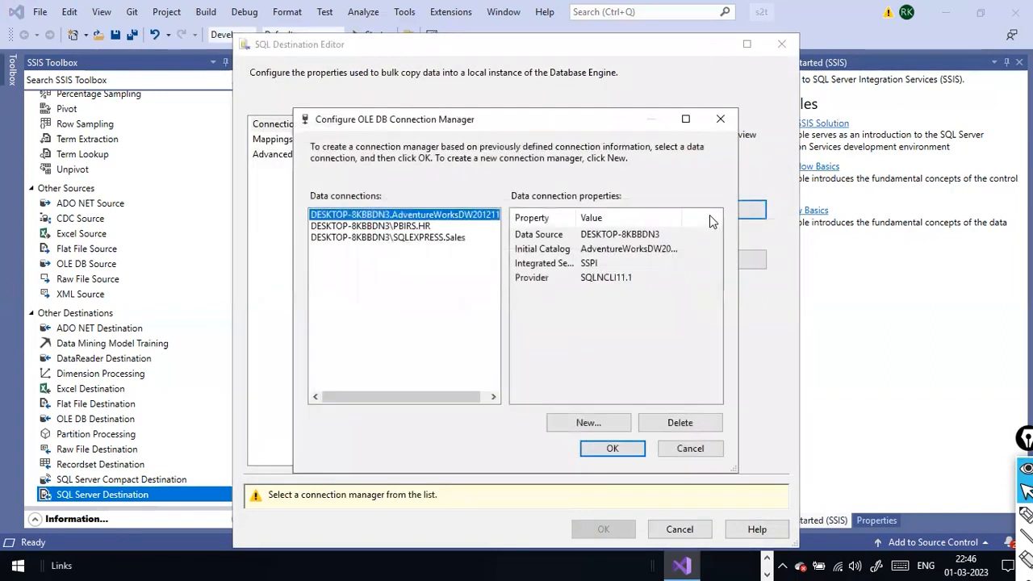
double_click(436, 237)
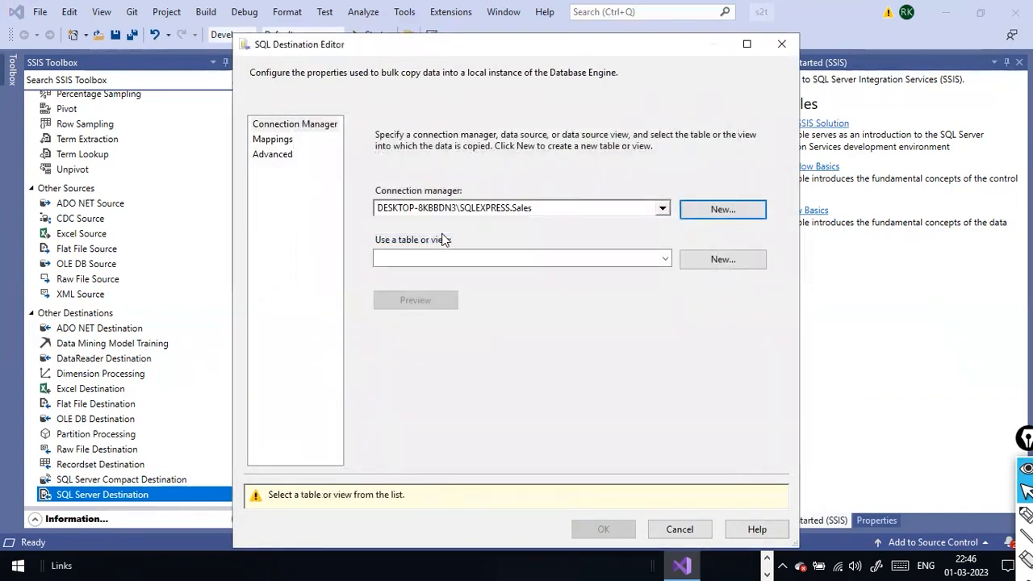
left_click(729, 260)
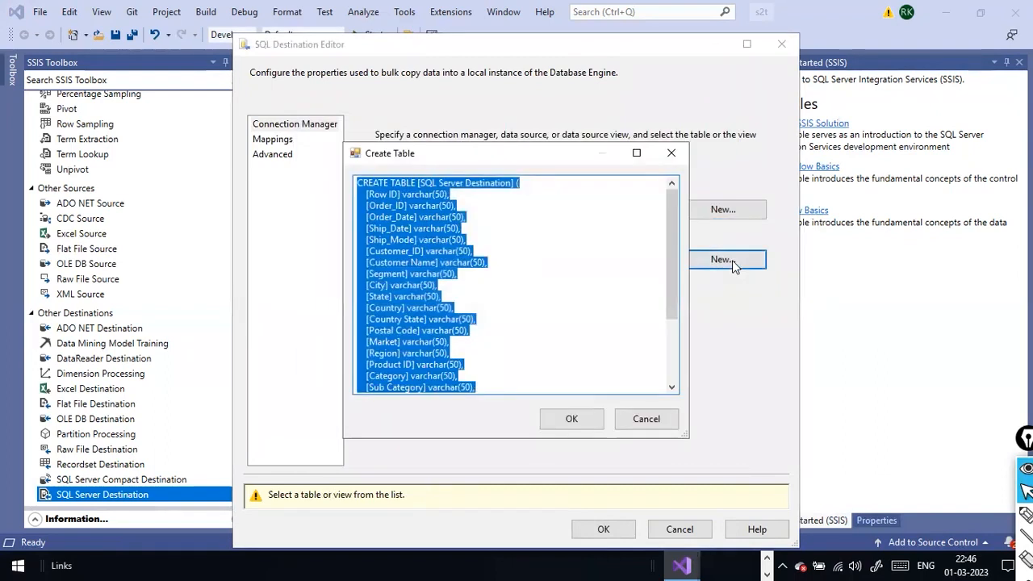
left_click(552, 246)
left_click_drag(419, 183, 513, 186)
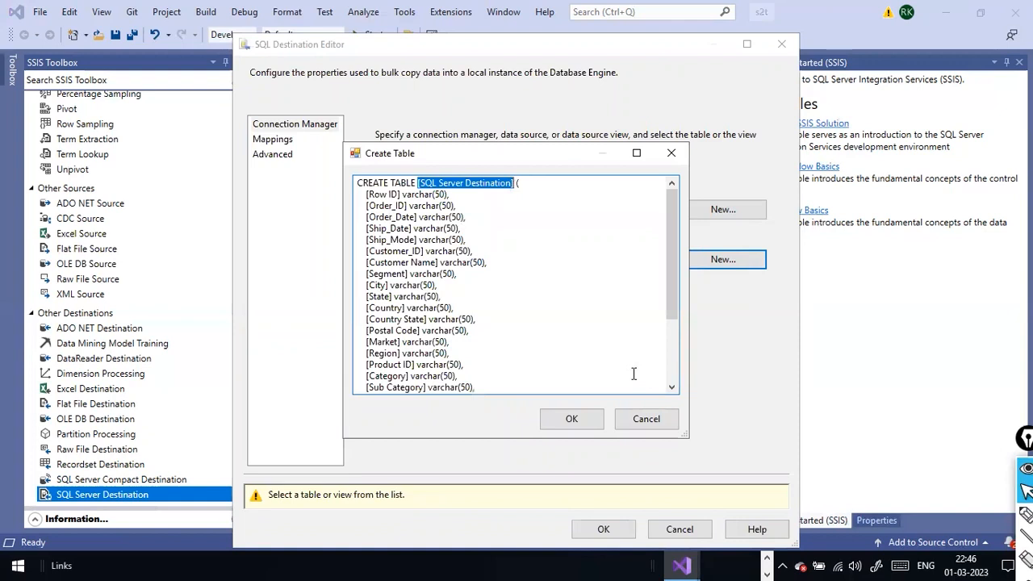
left_click(652, 426)
left_click(637, 253)
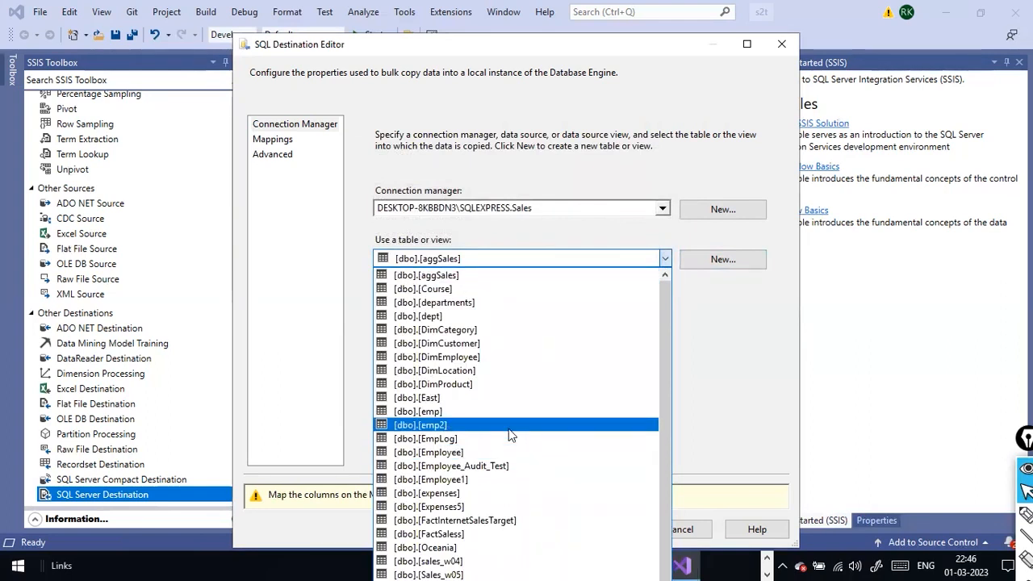
left_click(750, 366)
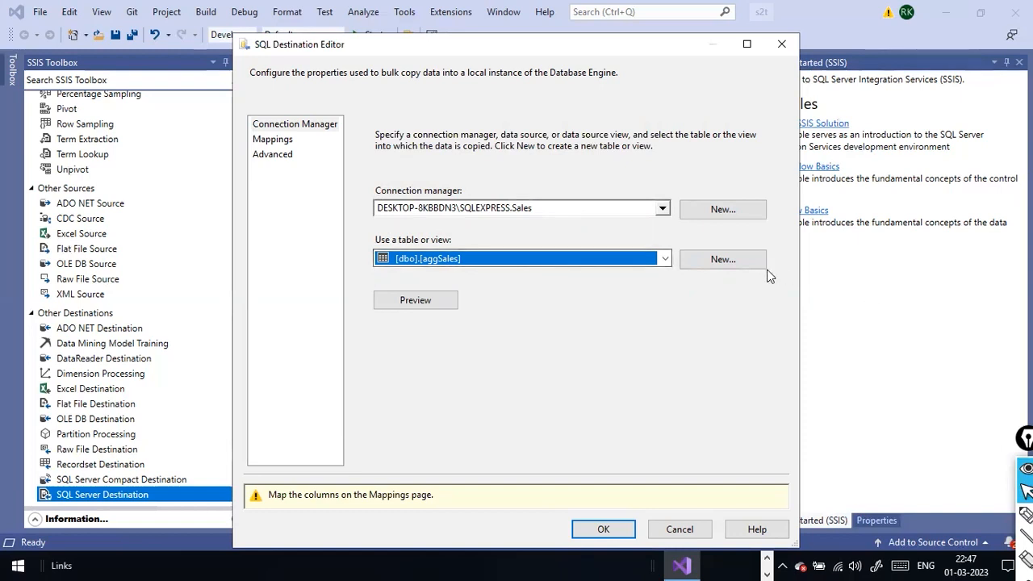
Create a new destination table named sales_w044 from the generated CREATE TABLE statement and preview it
left_click(741, 260)
left_click(438, 182)
left_click_drag(419, 182, 513, 185)
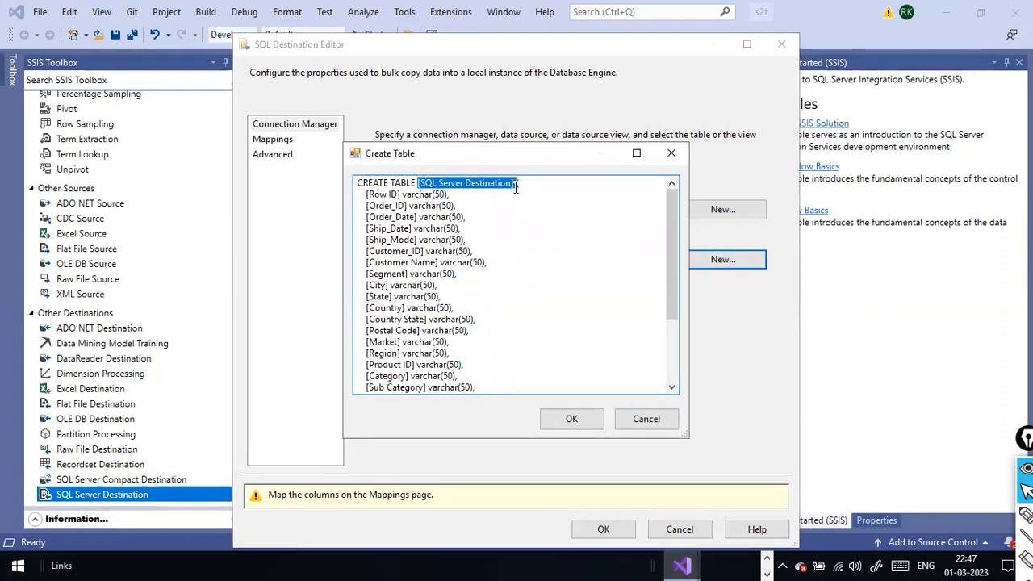
type("sale")
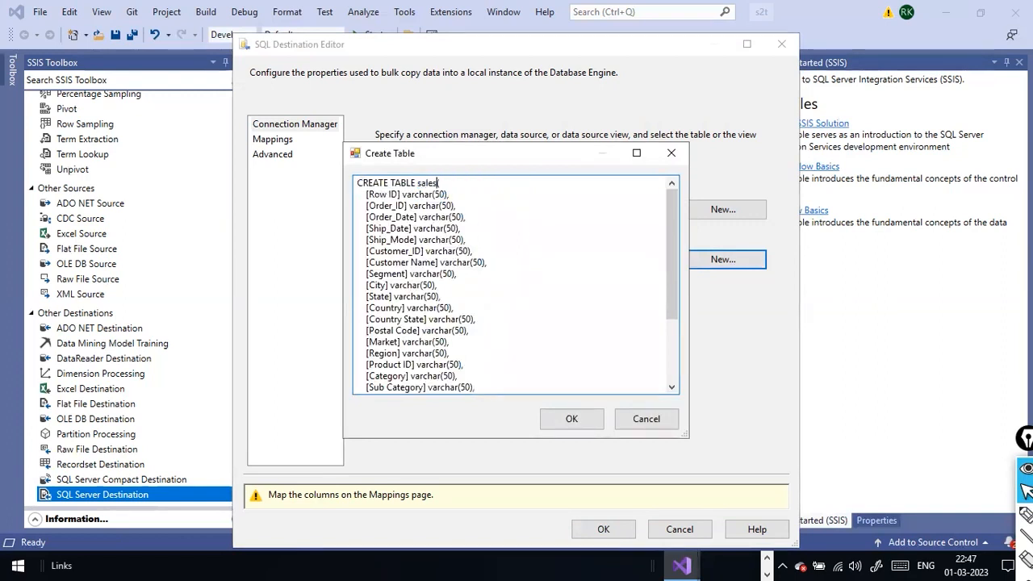
type("s_w044")
left_click(568, 419)
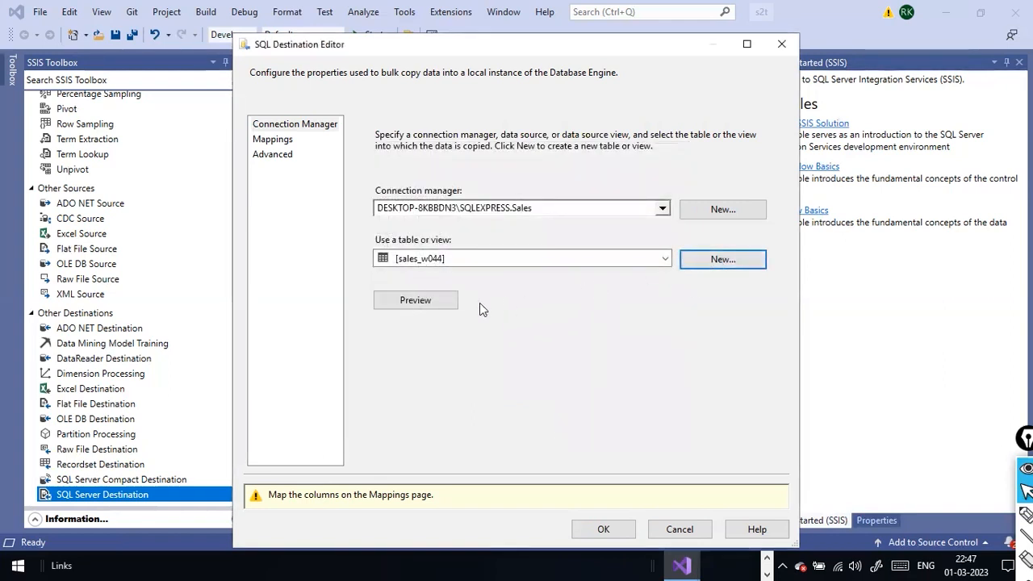
left_click(415, 300)
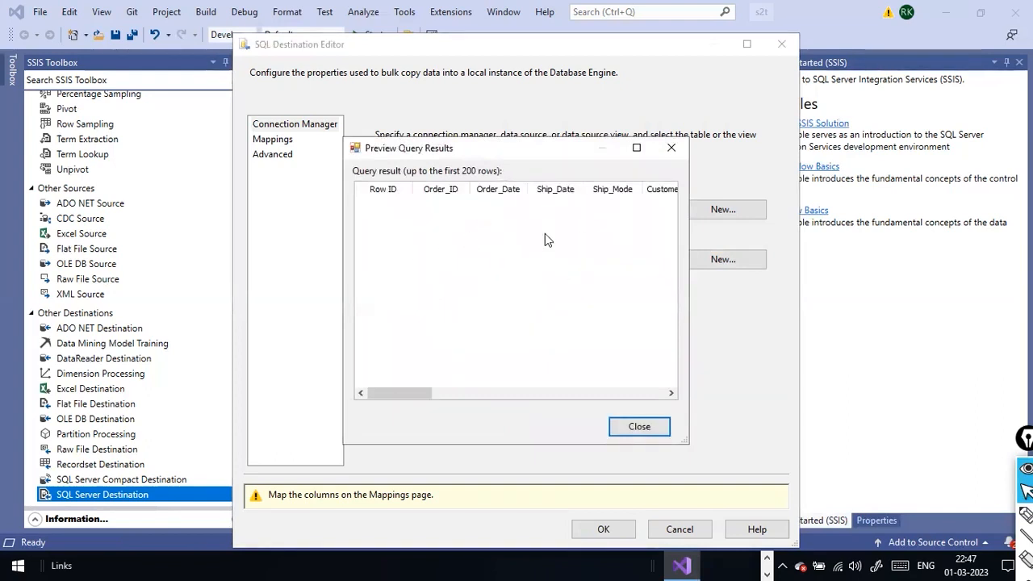
left_click(622, 427)
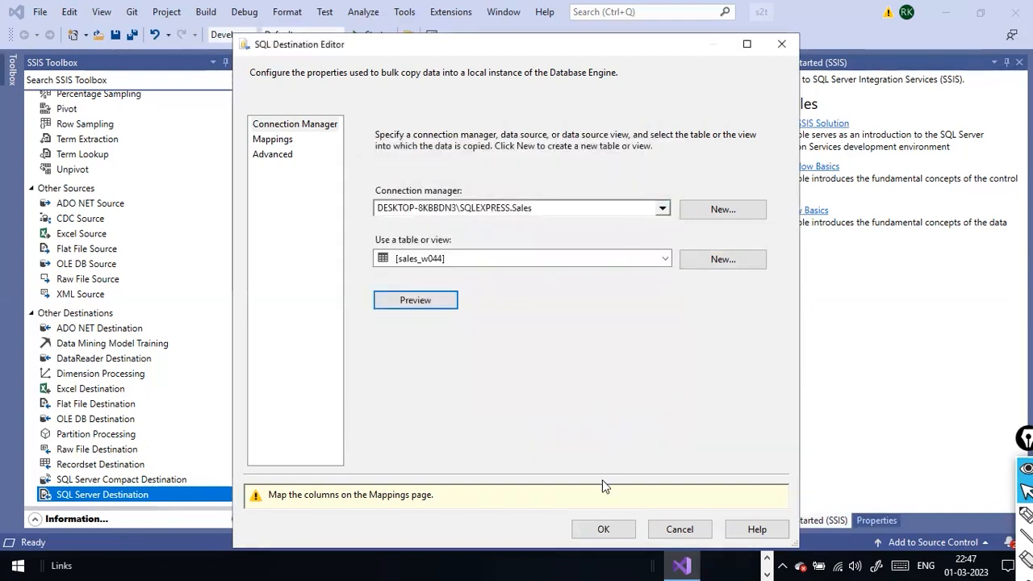
Map the input columns to the same-named columns of the destination table and confirm the SQL Server Destination
left_click(274, 140)
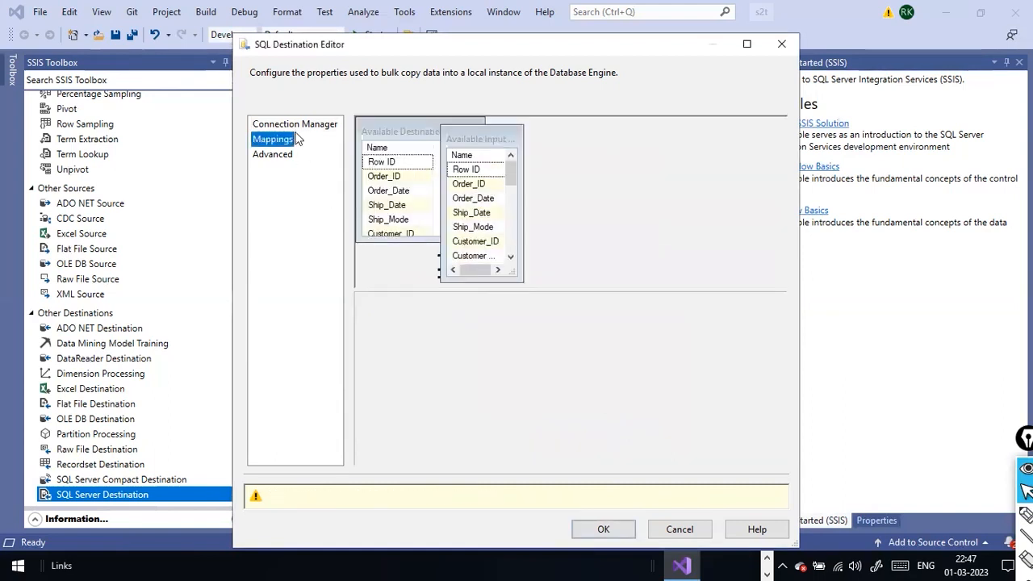
scroll(699, 224, "down", 6)
scroll(484, 226, "down", 4)
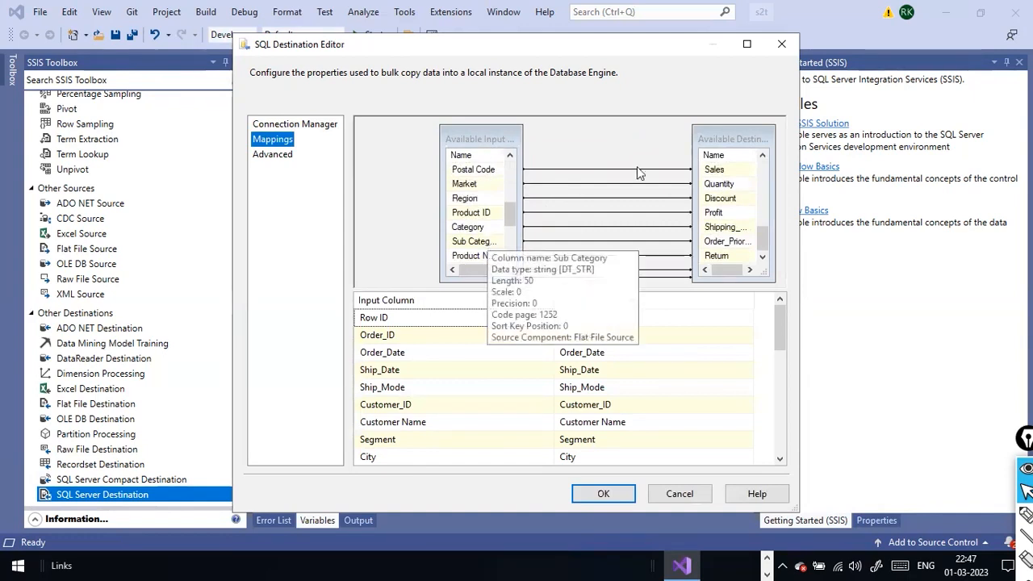
scroll(744, 226, "up", 6)
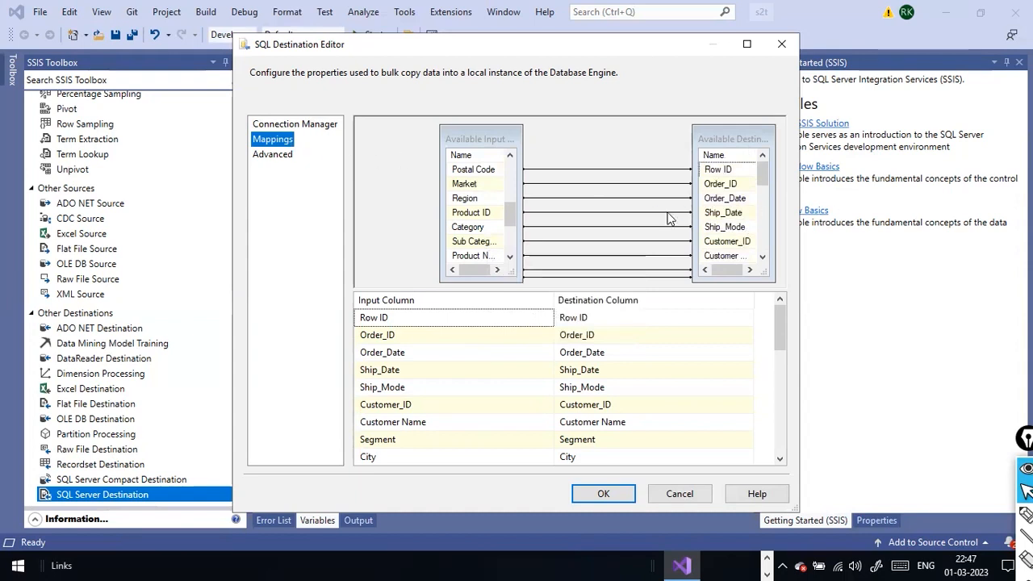
left_click(605, 493)
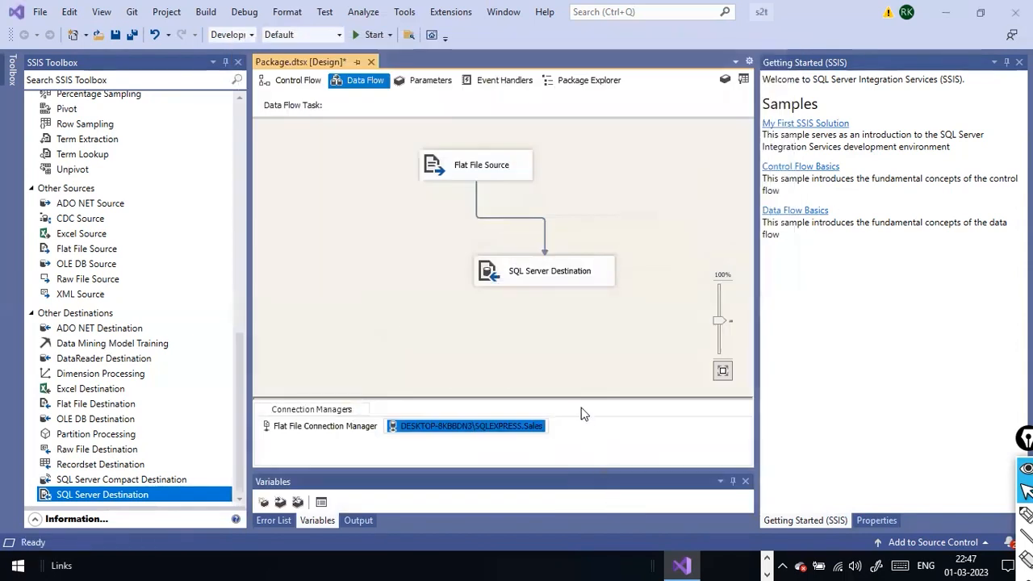
Execute the data flow task that loads the flat file into SQL Server
left_click(559, 371)
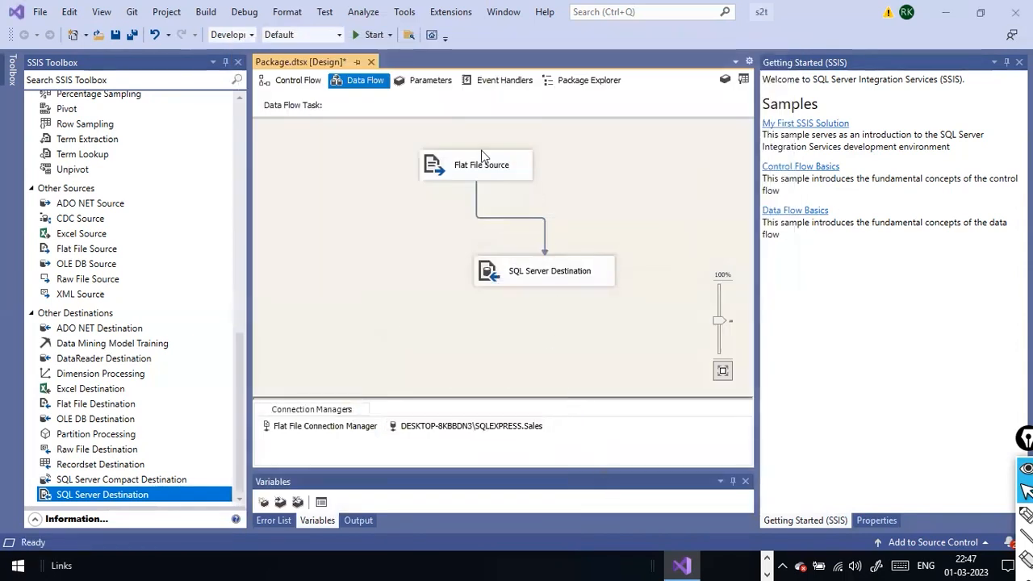
right_click(628, 211)
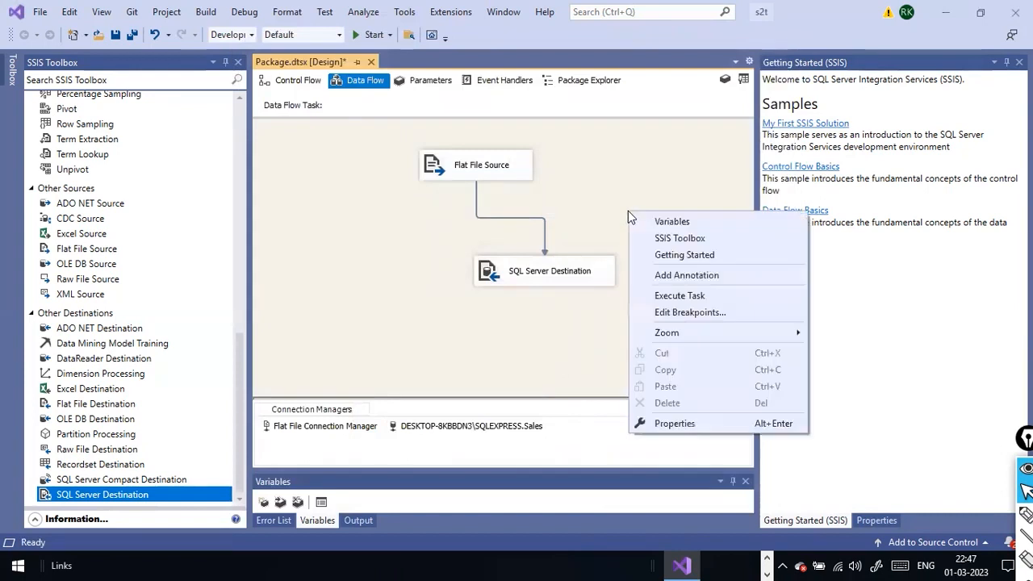
left_click(684, 296)
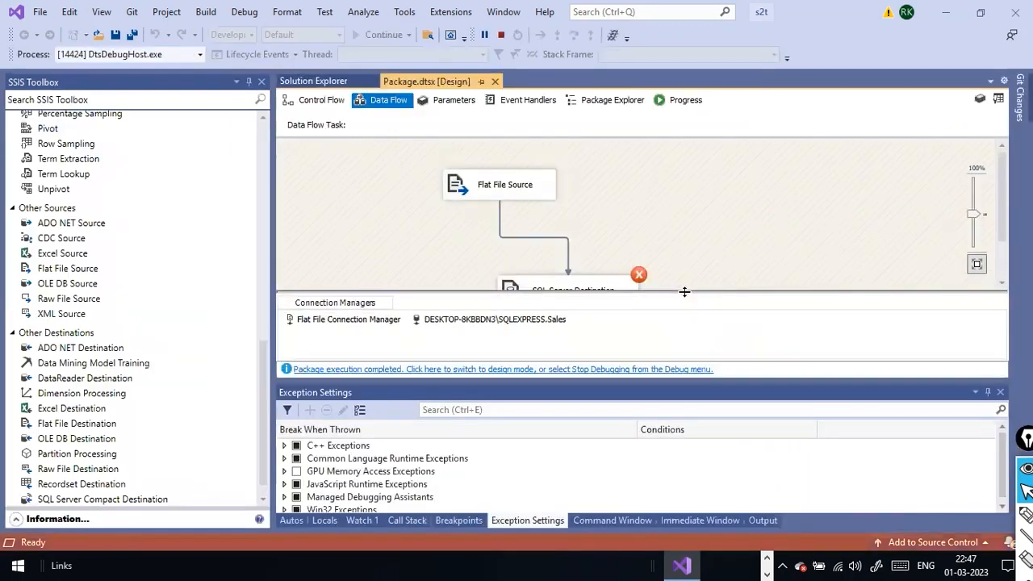
Return the package to design mode and examine the execution results of the Data Flow Task
left_click(607, 369)
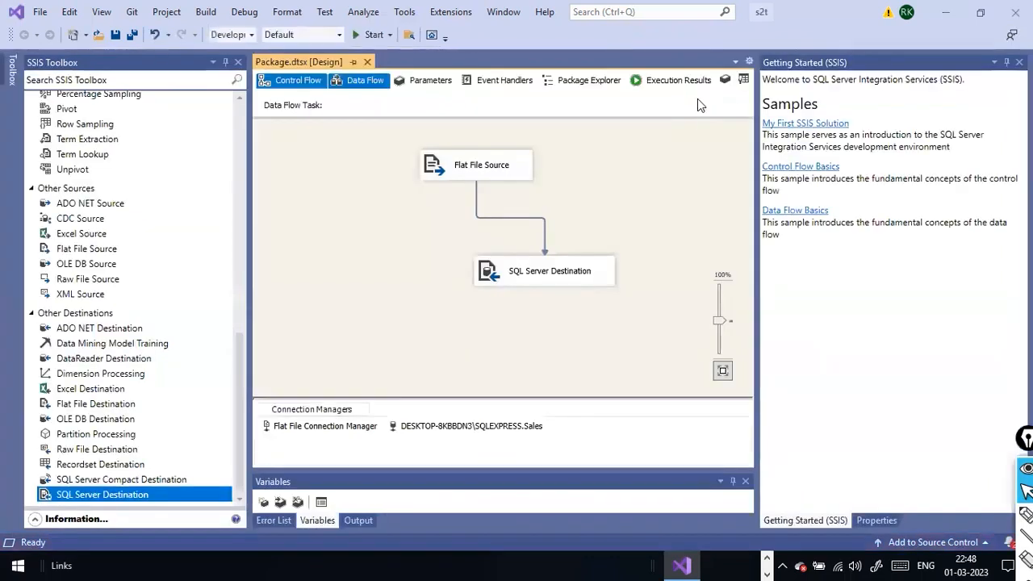
left_click(683, 80)
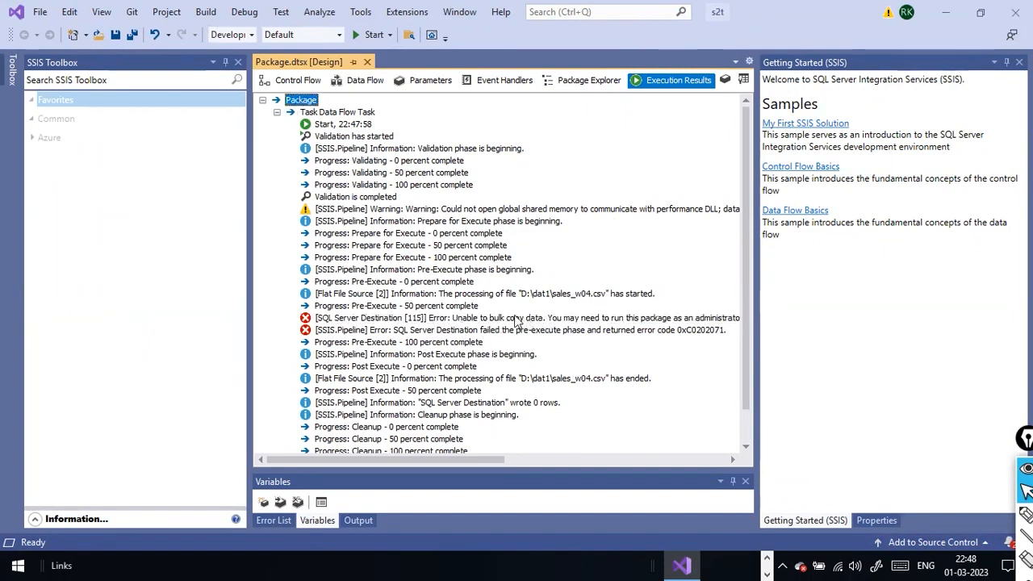
left_click(454, 308)
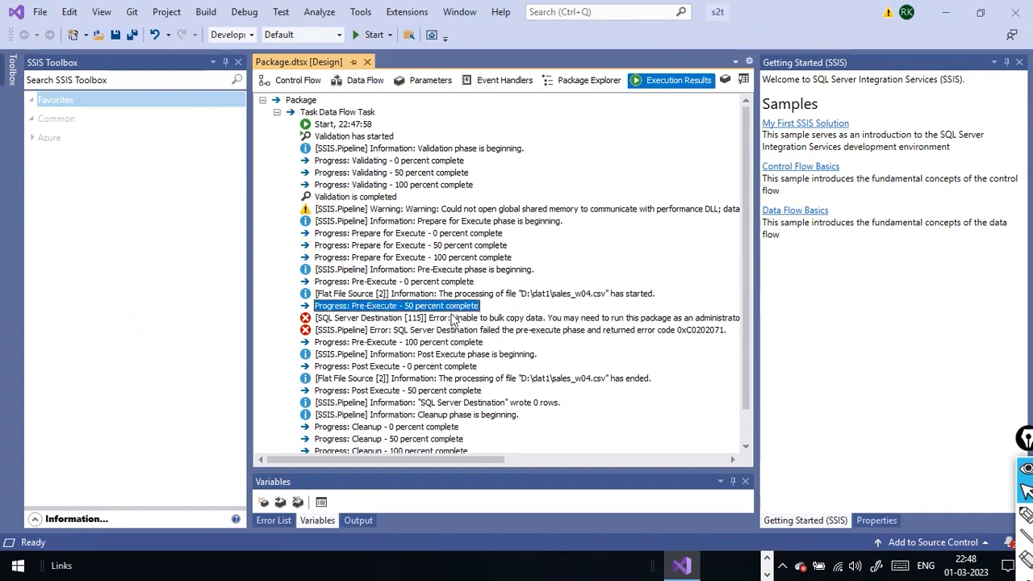
Switch to Chrome and search the web in a new tab for "unable to bulk copy data ssis"
key("alt+Tab")
key("alt+Tab")
key("alt+Tab")
left_click(846, 13)
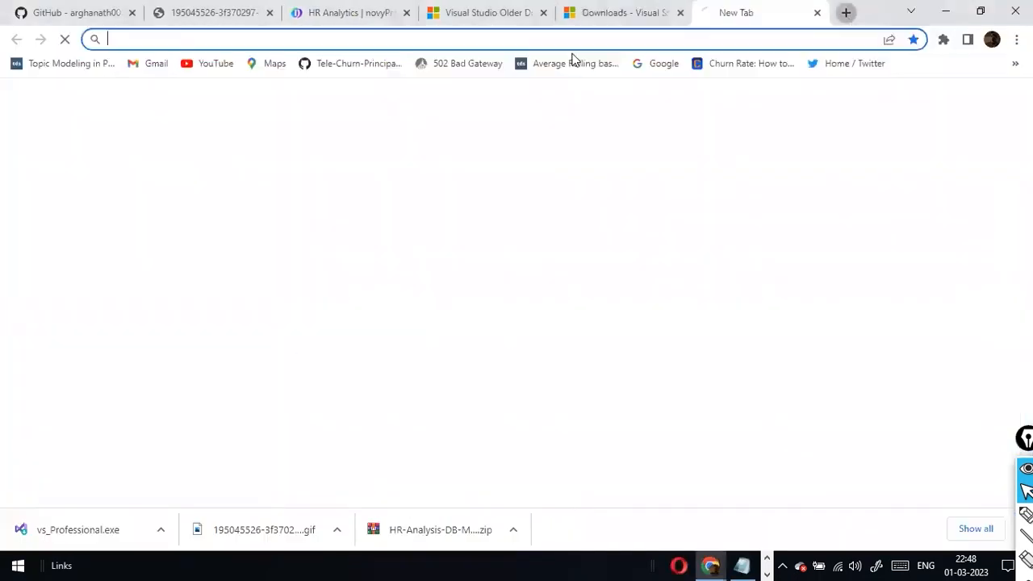
type("unable to")
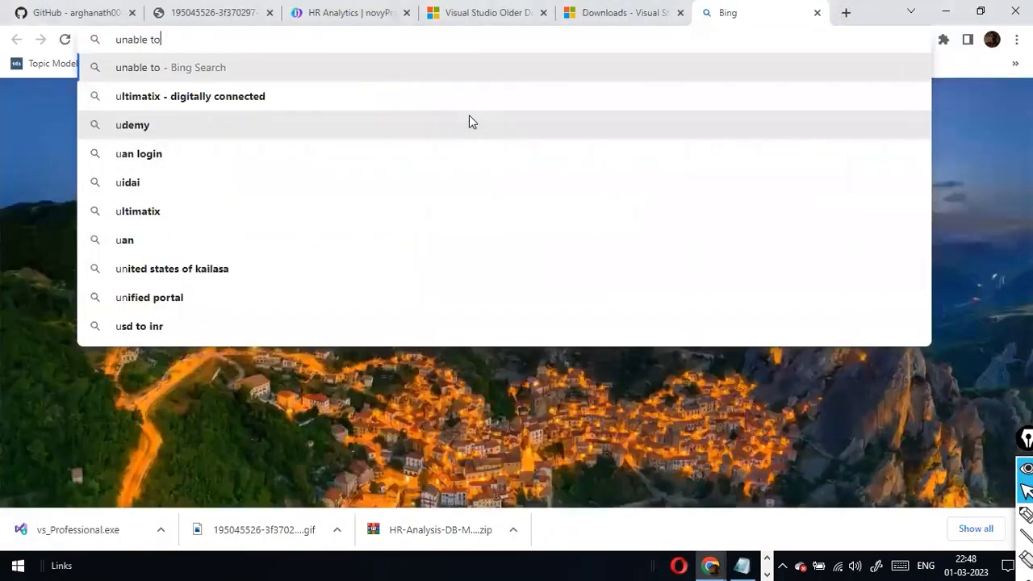
type(" bulk copy")
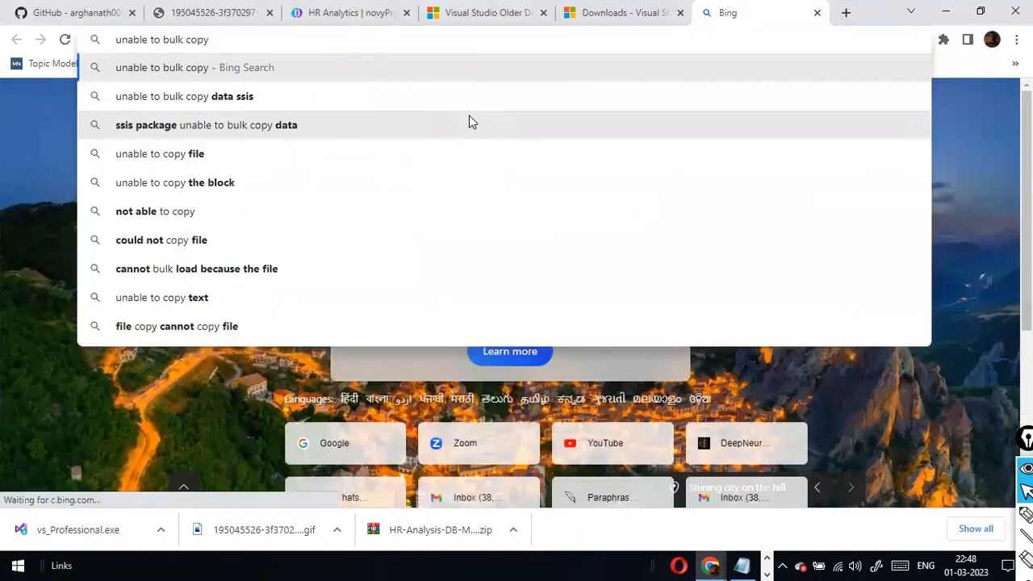
key("Down")
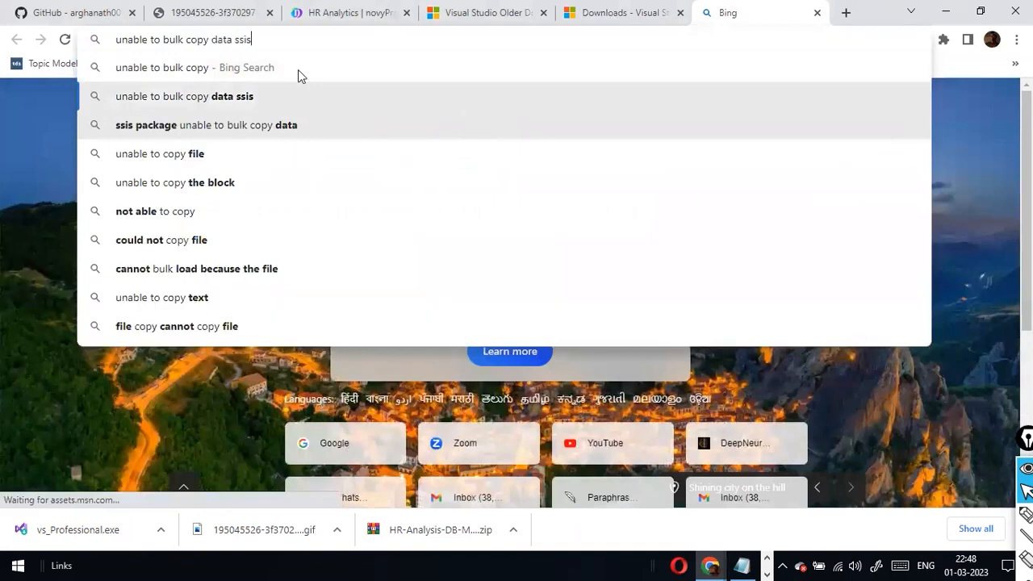
key("Return")
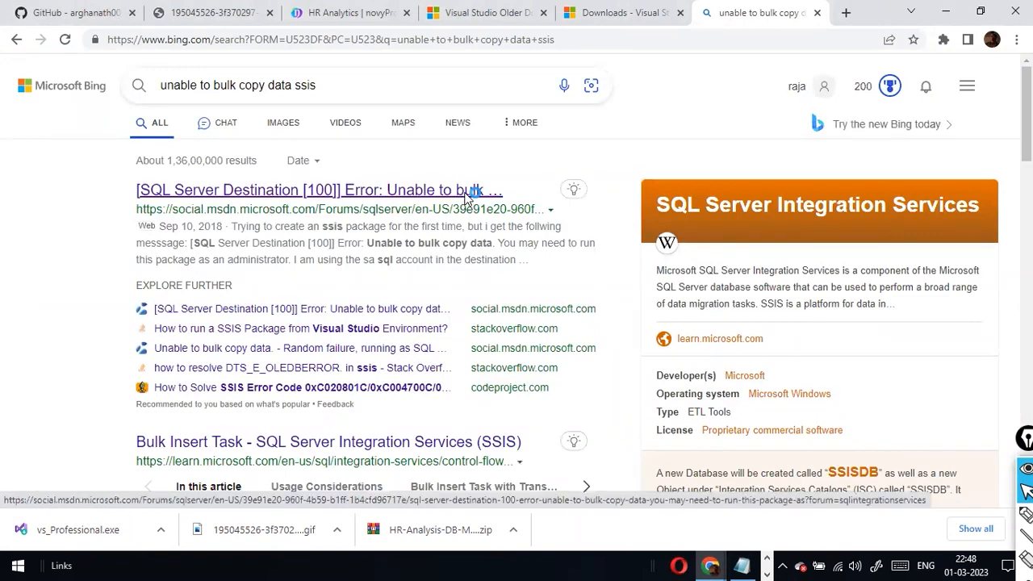
Open the MSDN forum thread about the SQL Server Destination bulk copy error and read the question and its answer
left_click(466, 197)
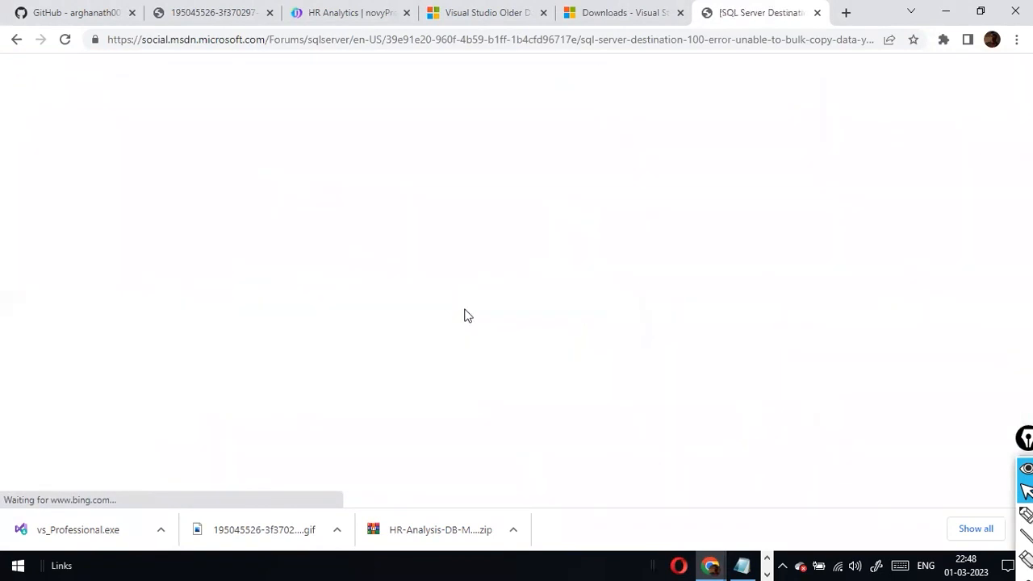
scroll(468, 339, "down", 4)
scroll(468, 337, "down", 2)
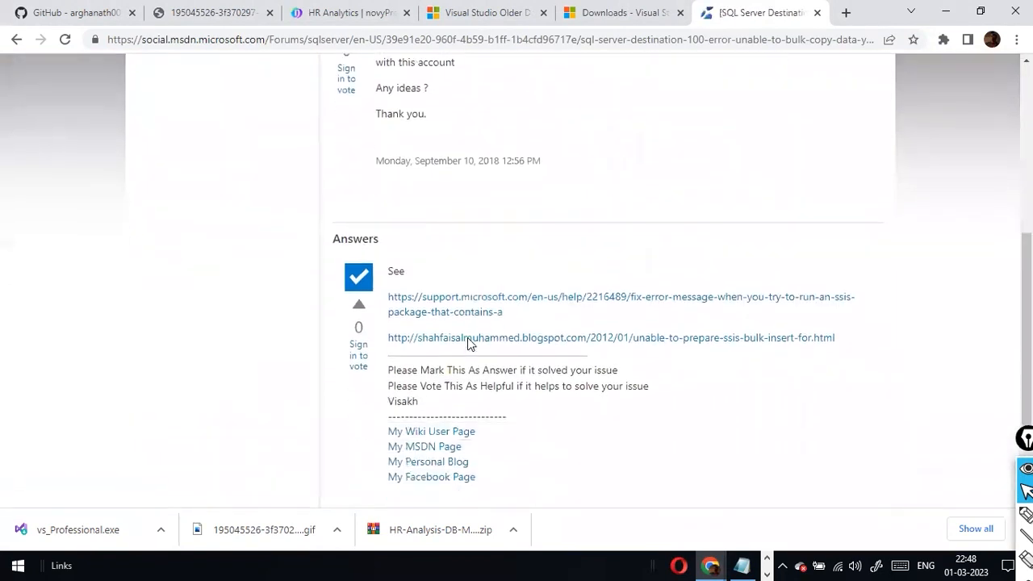
scroll(587, 352, "down", 2)
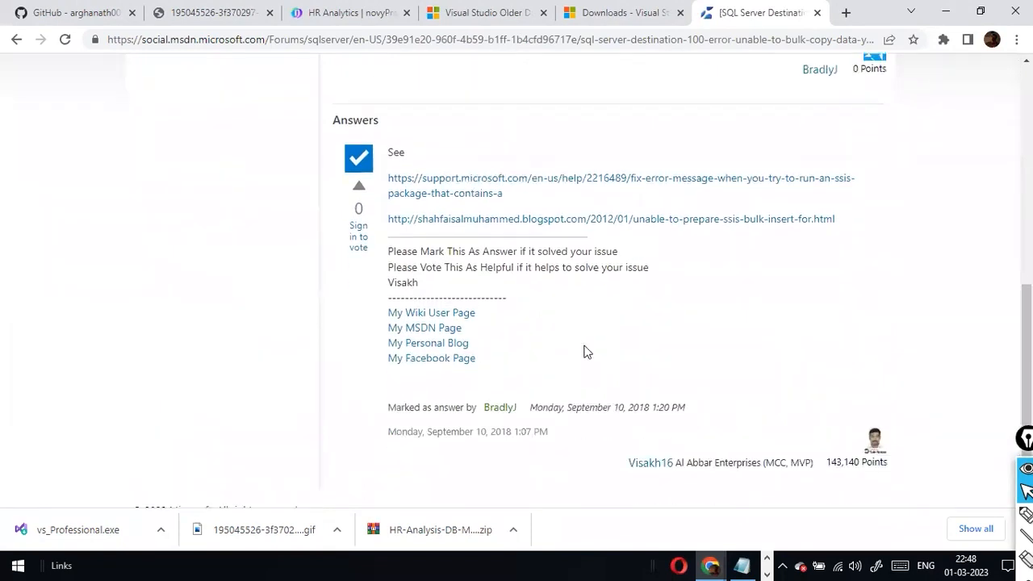
scroll(587, 352, "up", 7)
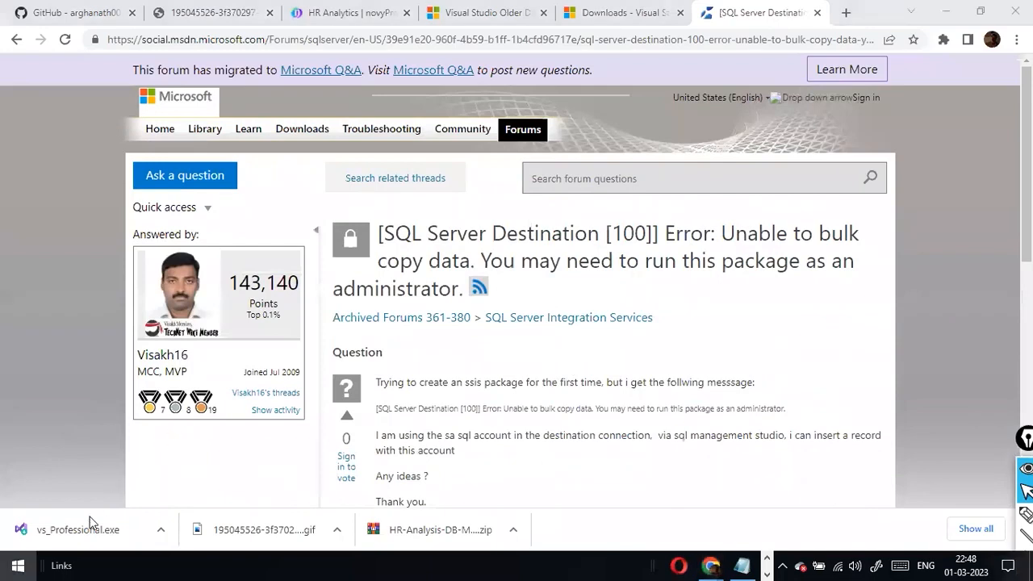
Find Visual Studio 2019 among the installed apps and run it as administrator
left_click(19, 564)
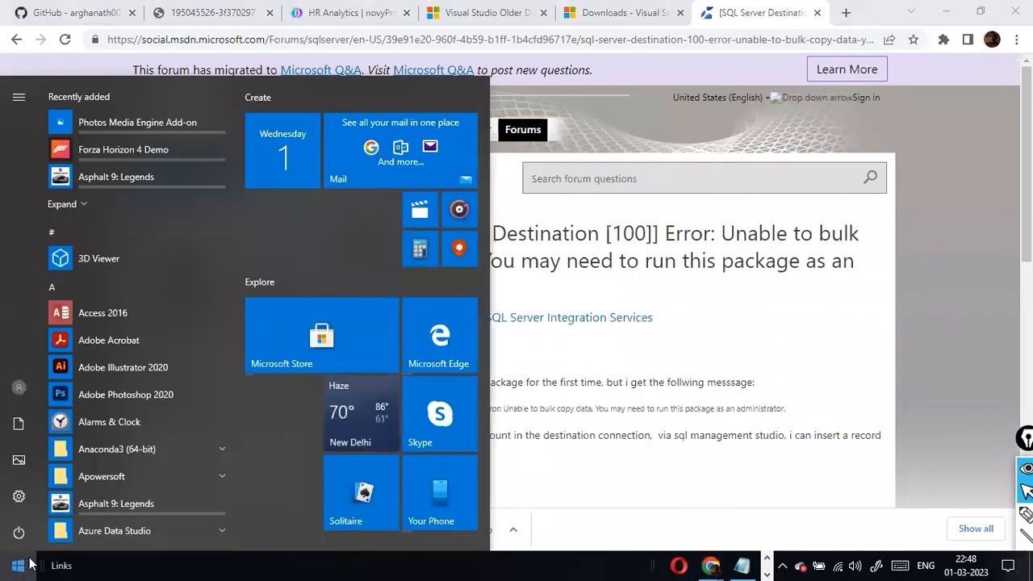
right_click(29, 563)
left_click(16, 564)
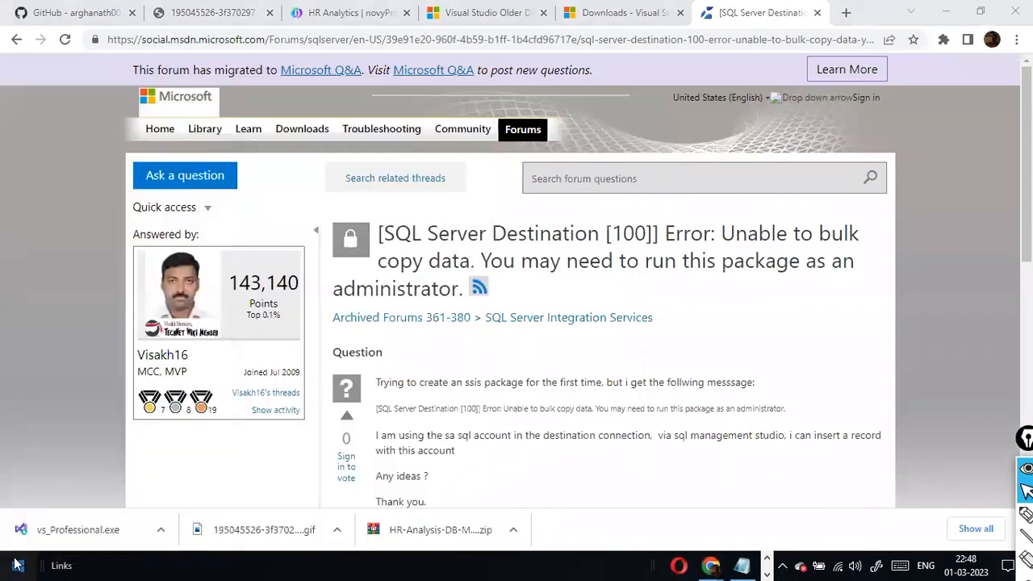
left_click(17, 564)
type("visu")
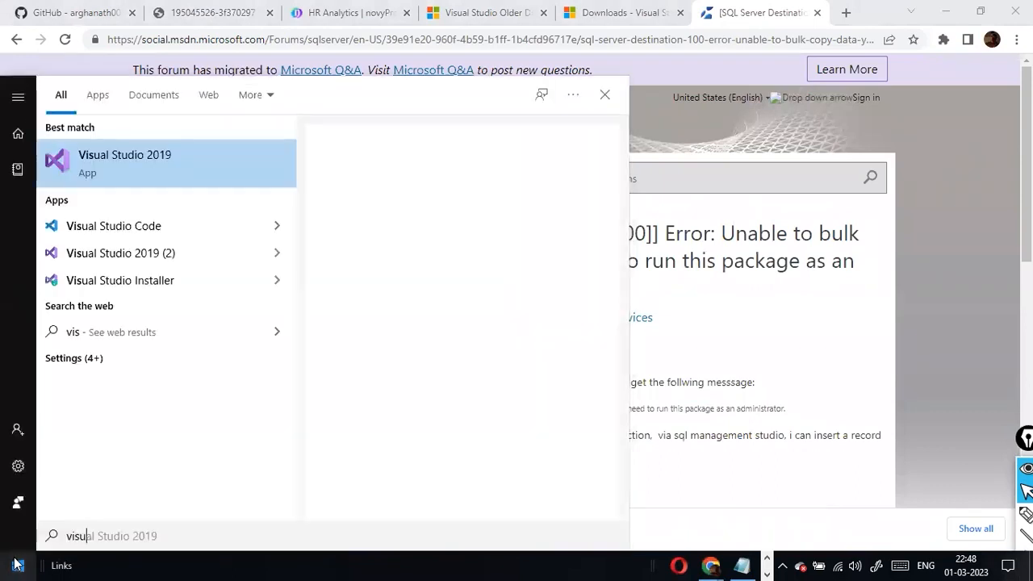
type("ba")
key("BackSpace")
key("BackSpace")
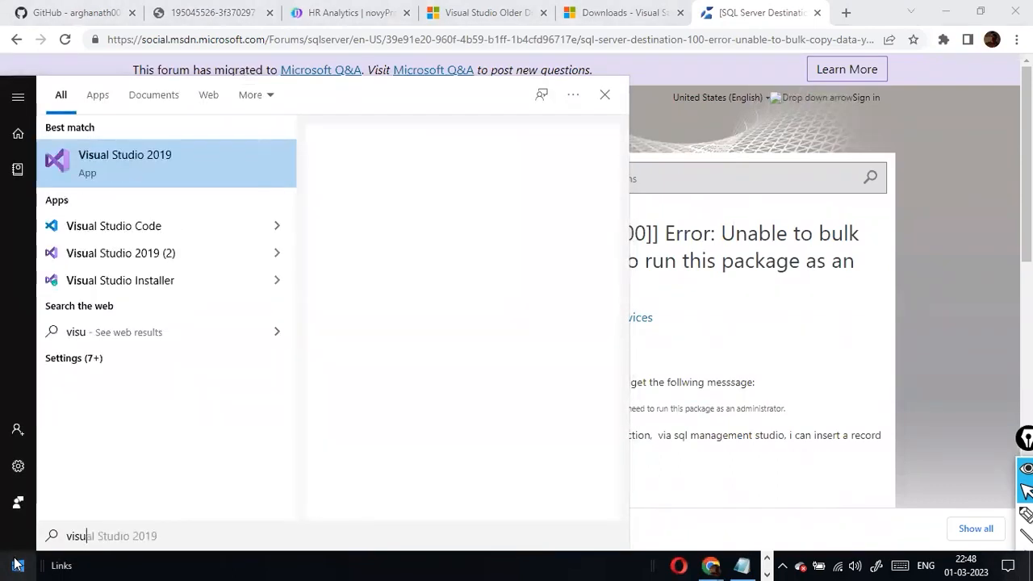
type("al stu")
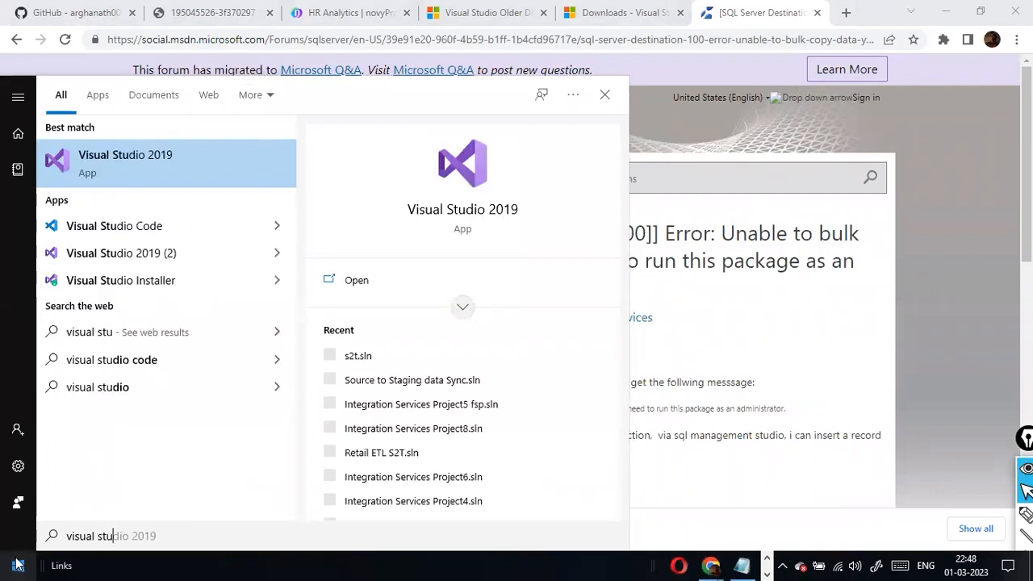
right_click(208, 159)
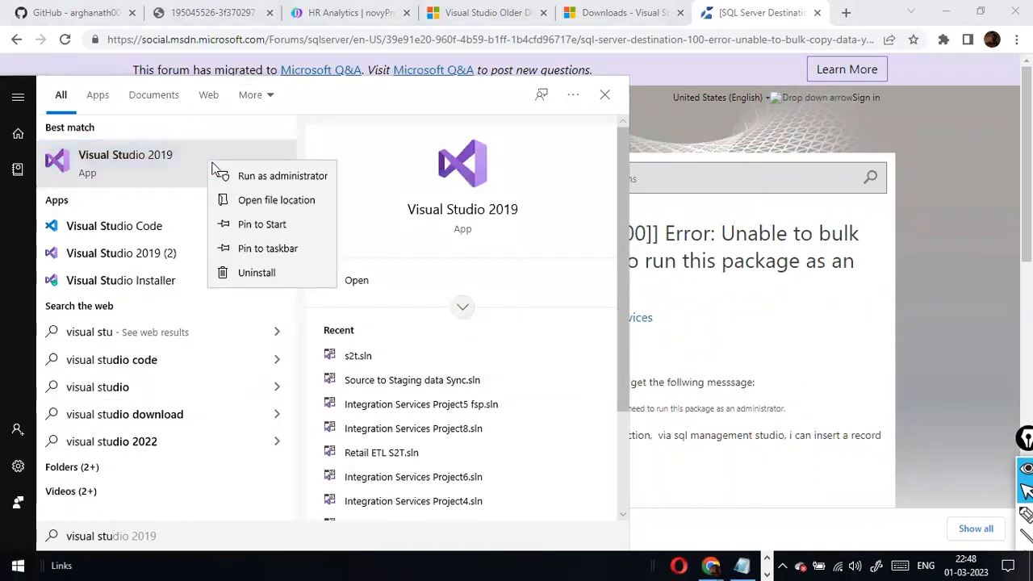
left_click(283, 176)
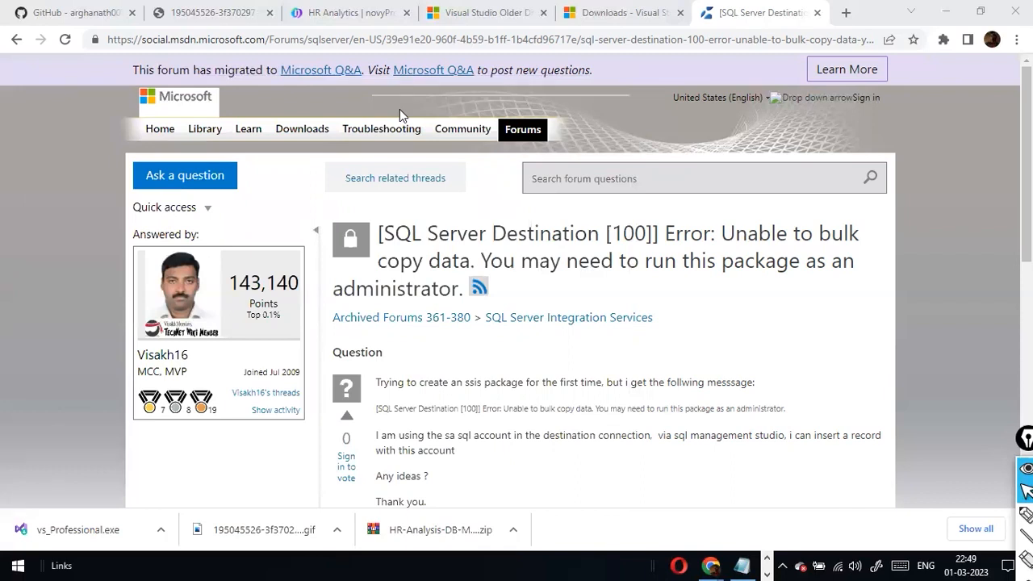
Open the Microsoft support article 2216489 linked in the forum answer and read its cause, resolution and status sections
scroll(575, 215, "down", 6)
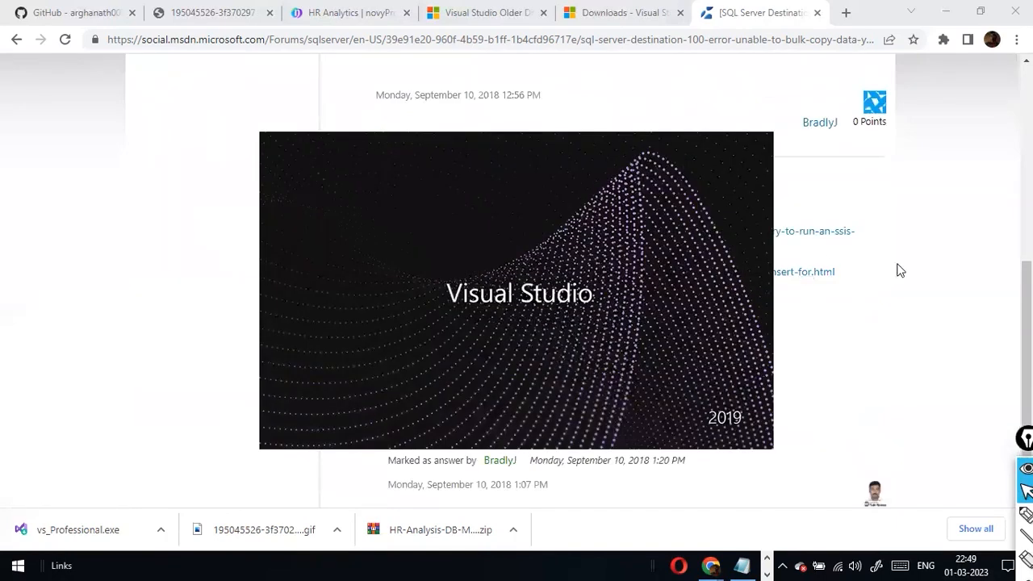
left_click(589, 234)
scroll(616, 261, "down", 1)
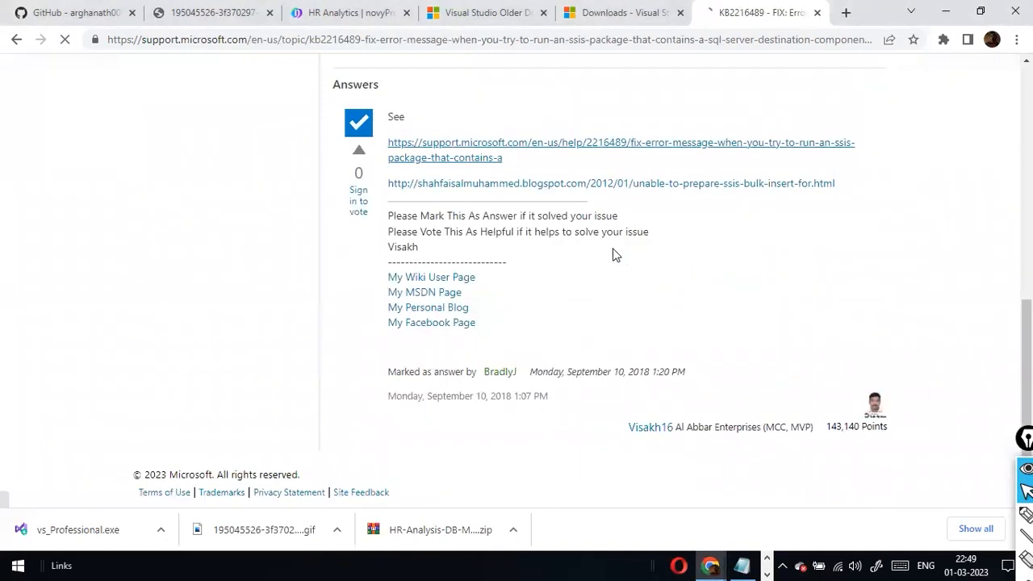
scroll(609, 241, "down", 8)
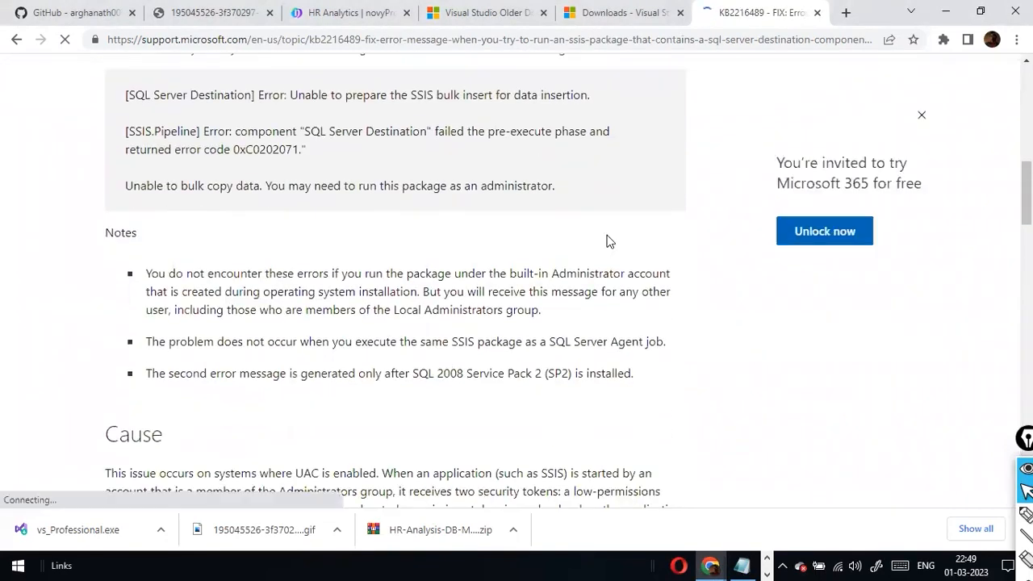
scroll(610, 241, "down", 3)
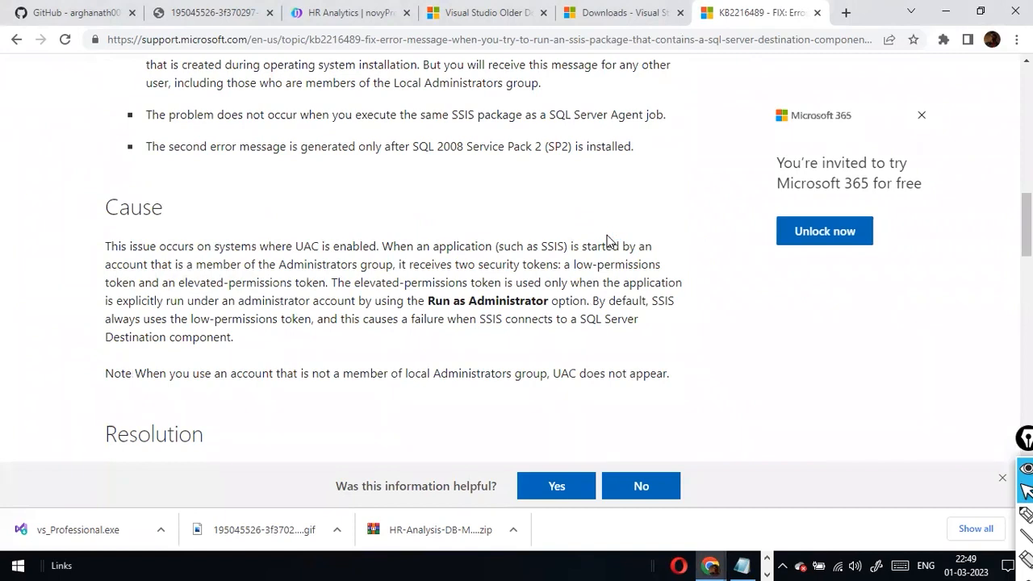
scroll(609, 242, "down", 6)
scroll(609, 242, "up", 3)
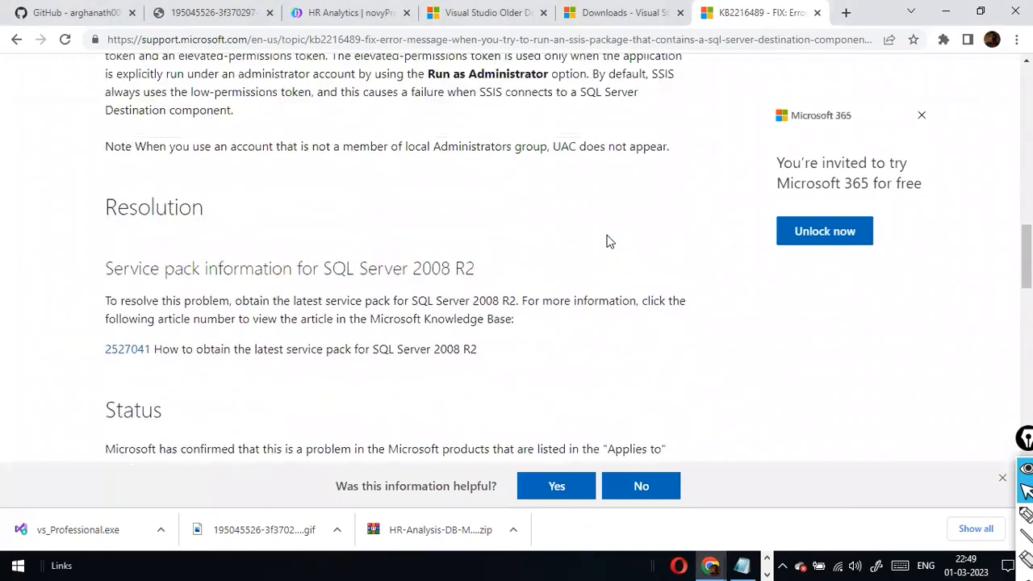
scroll(609, 241, "down", 2)
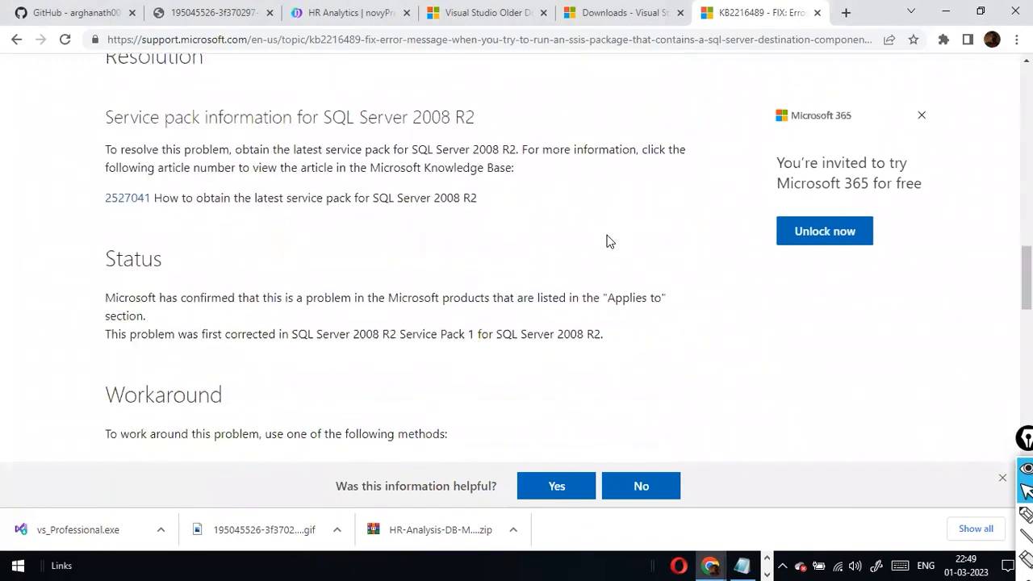
Switch to the newly launched administrator instance of Visual Studio 2019 and open the recent solution s2t.sln
key("alt+Tab")
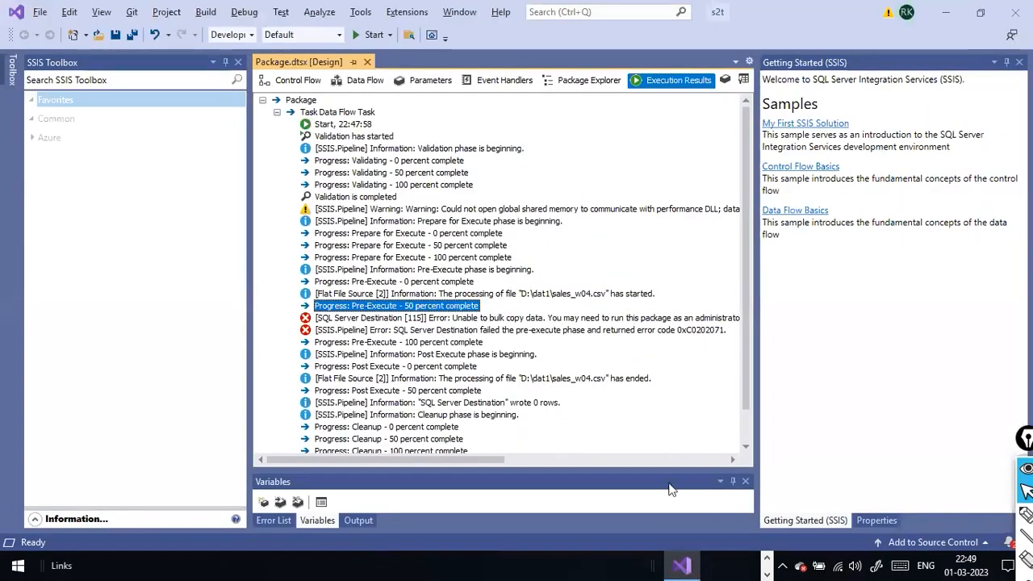
left_click(679, 565)
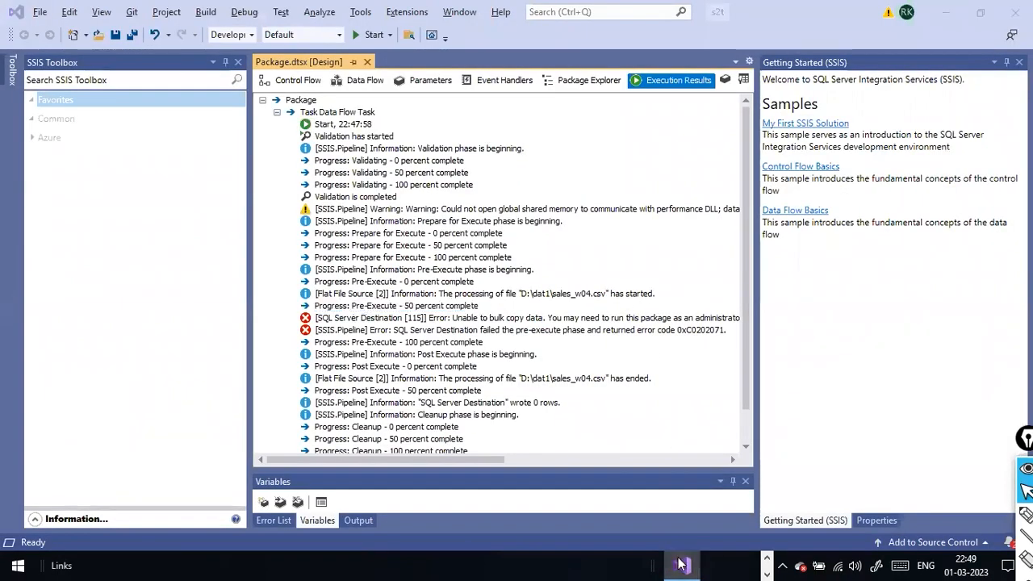
left_click(768, 563)
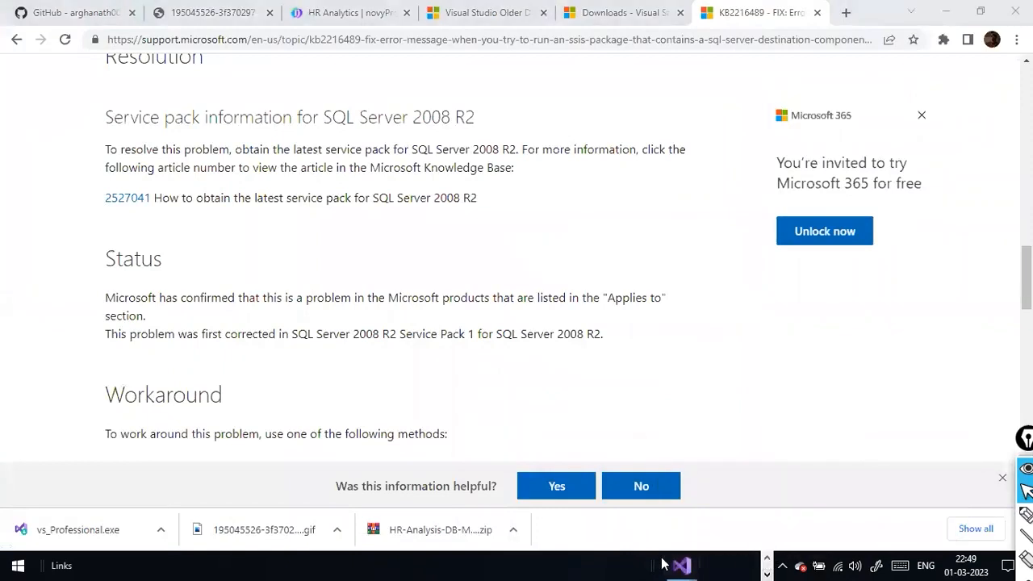
mouse_move(680, 565)
left_click(727, 510)
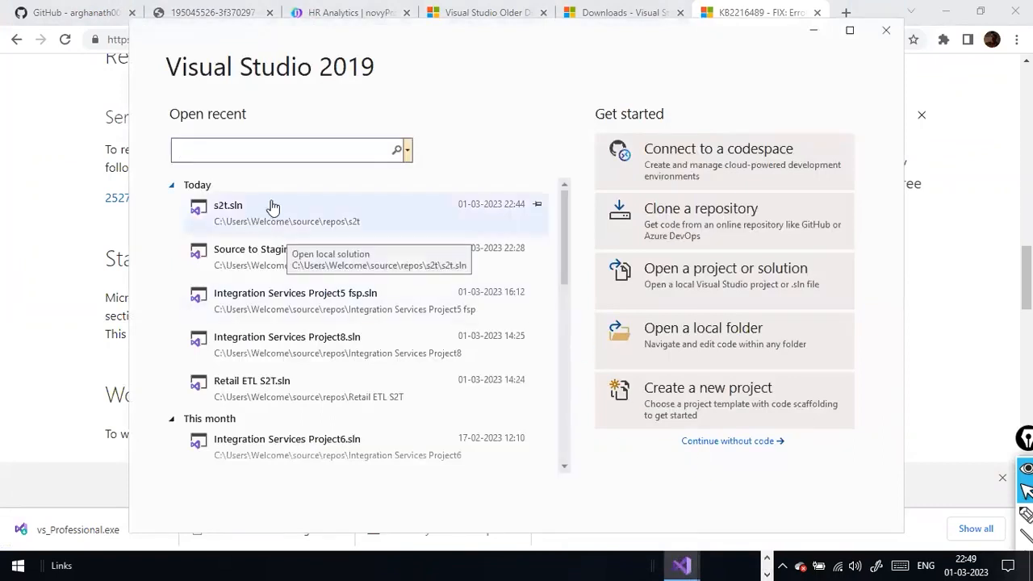
left_click(407, 152)
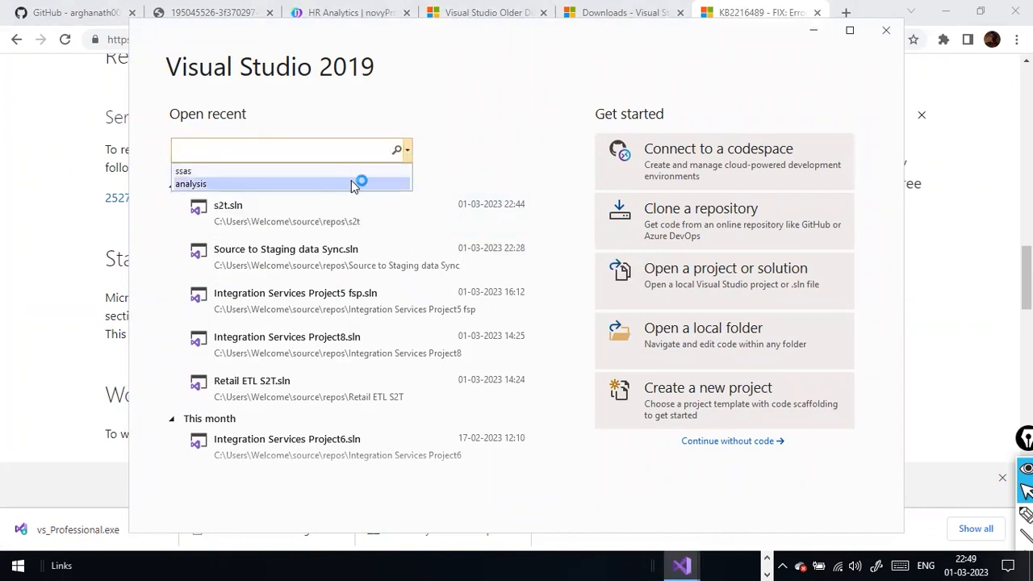
left_click(480, 105)
left_click(277, 219)
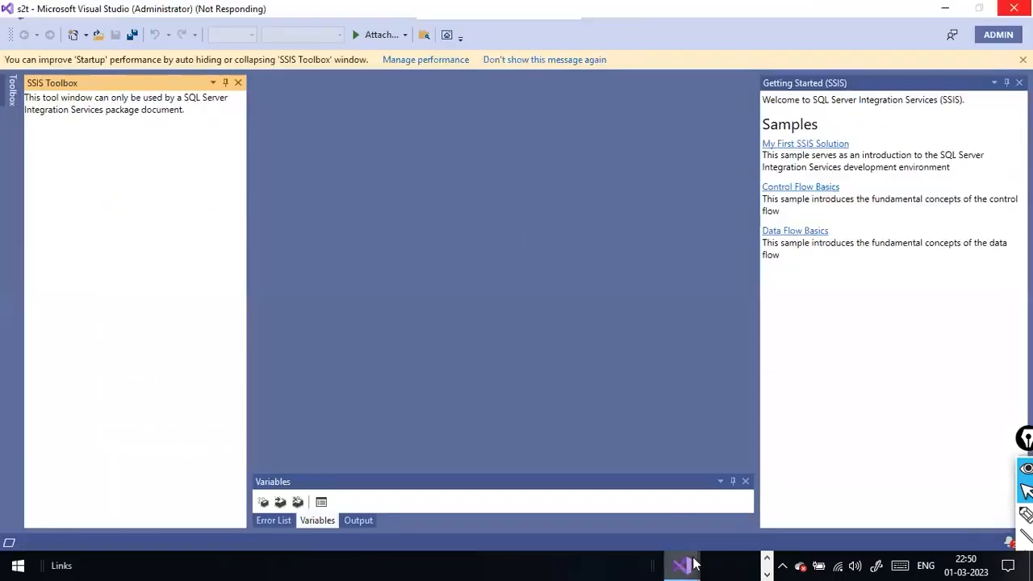
Switch back to the original non-administrator Visual Studio window, show the package's data flow and save Package.dtsx
mouse_move(690, 564)
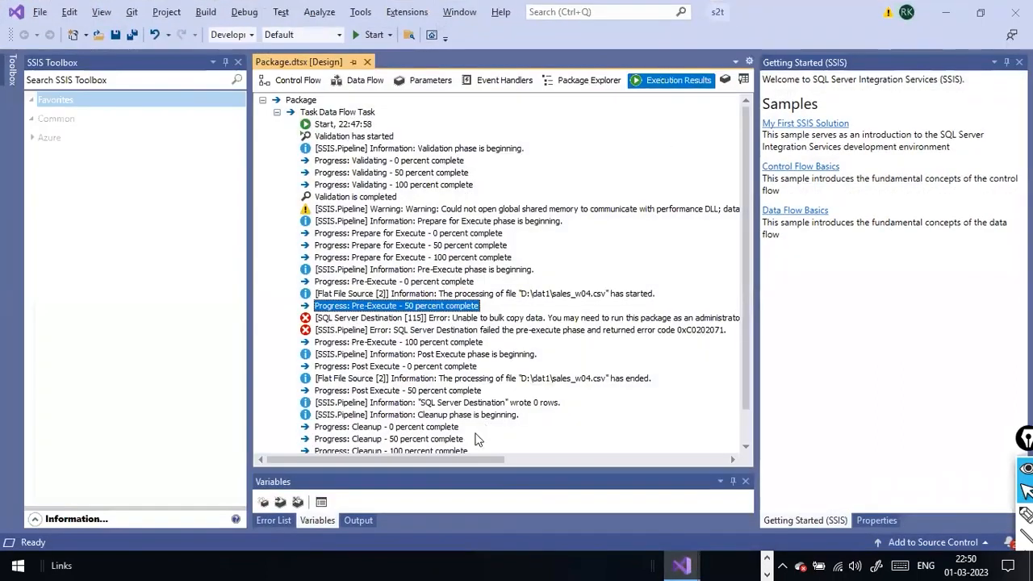
left_click(347, 87)
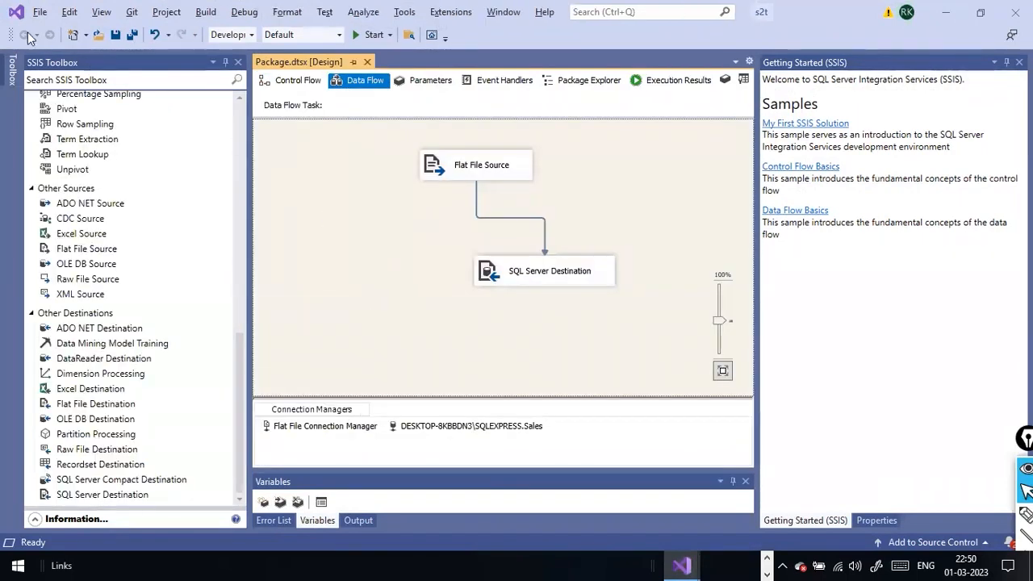
left_click(39, 13)
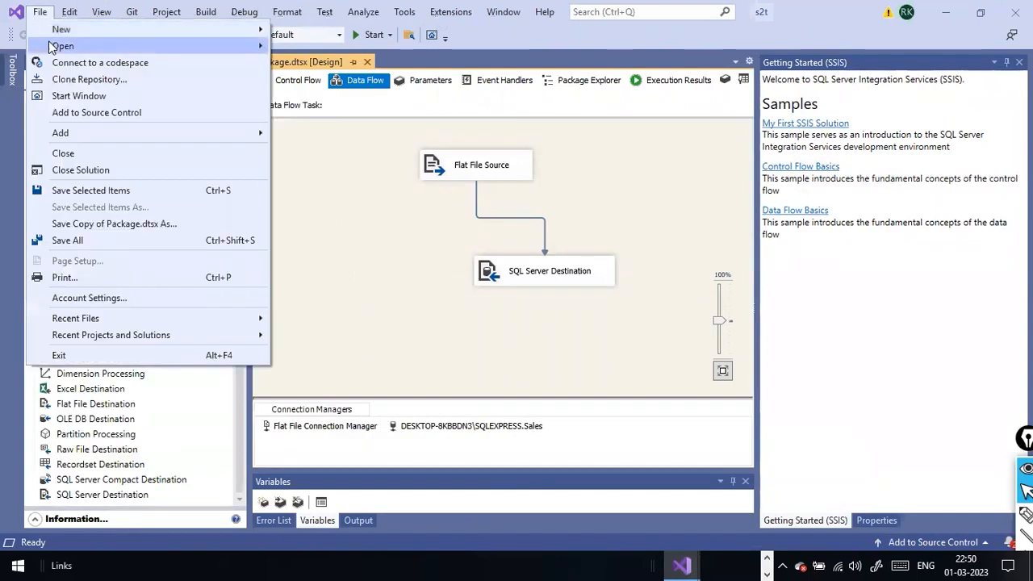
left_click(101, 191)
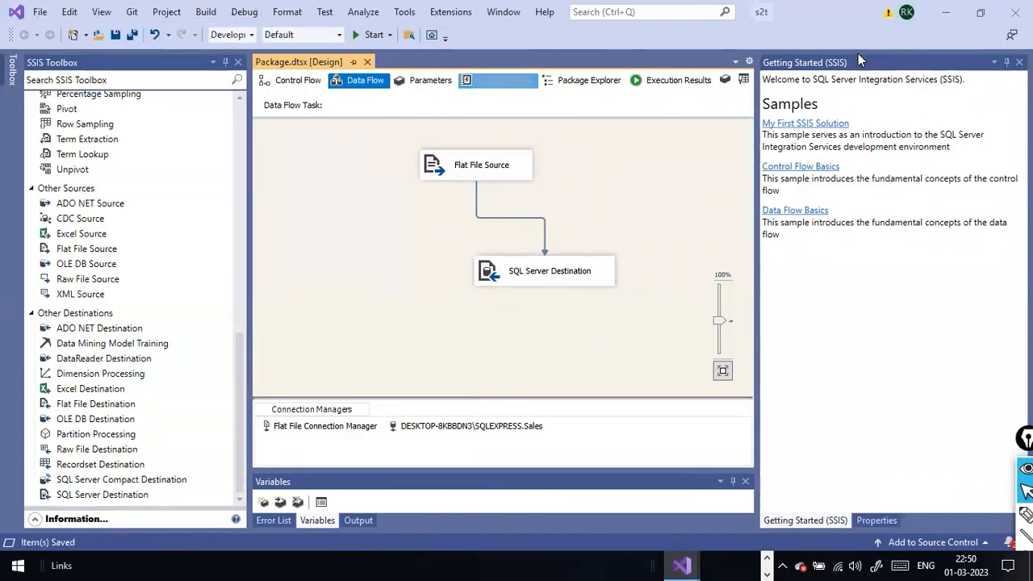
Close the non-administrator Visual Studio window, saving the s2t solution changes, and reload all externally modified items in the administrator instance
left_click(1016, 11)
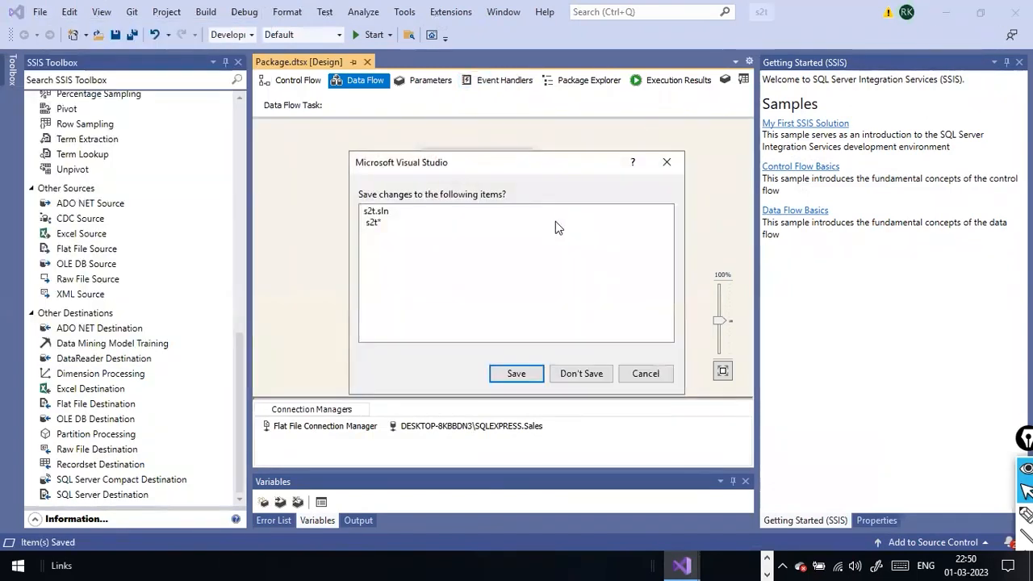
left_click(539, 370)
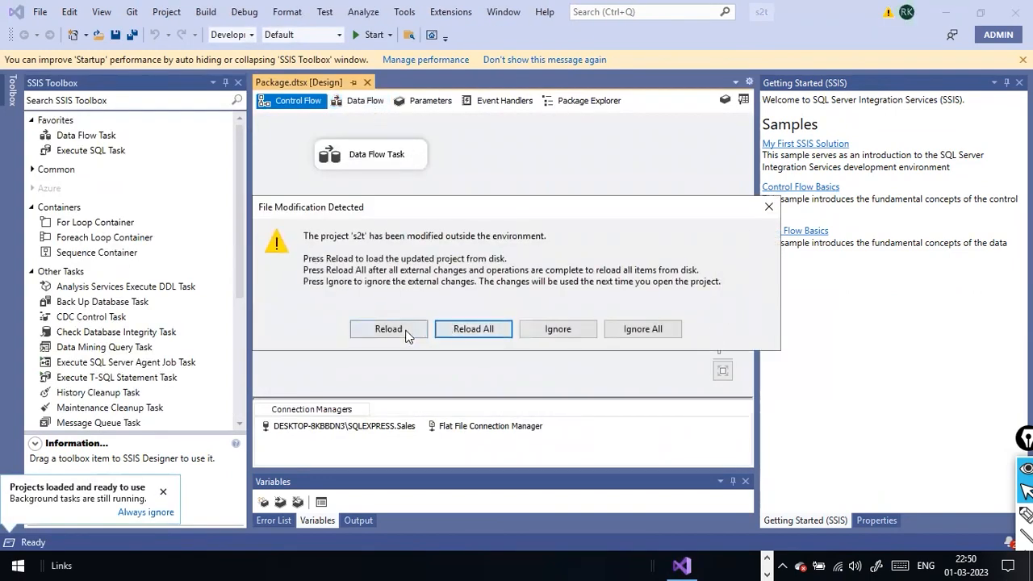
left_click(446, 338)
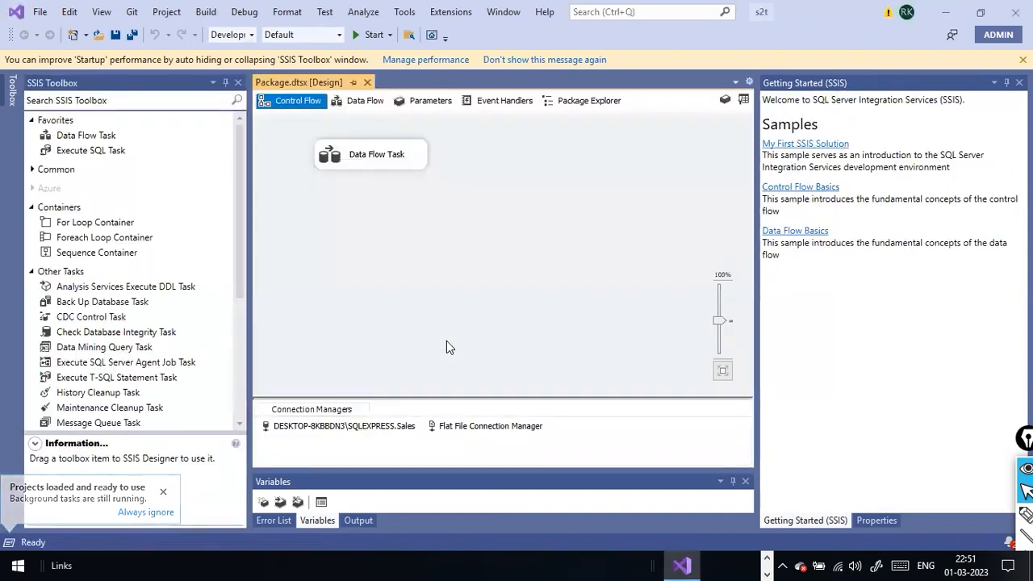
Open the Data Flow Task's data flow for editing and execute the task
left_click(372, 163)
right_click(407, 162)
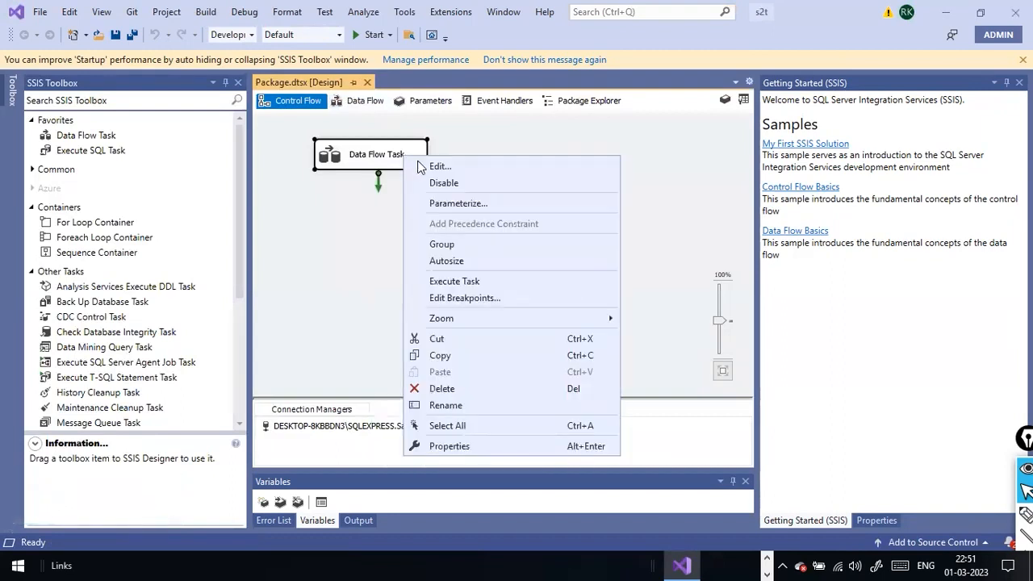
left_click(419, 162)
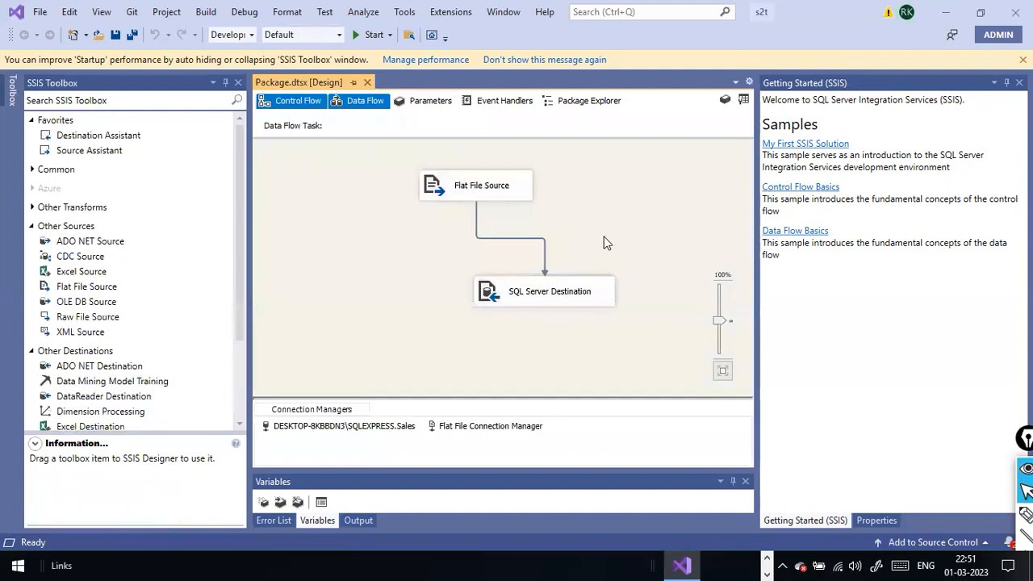
right_click(604, 238)
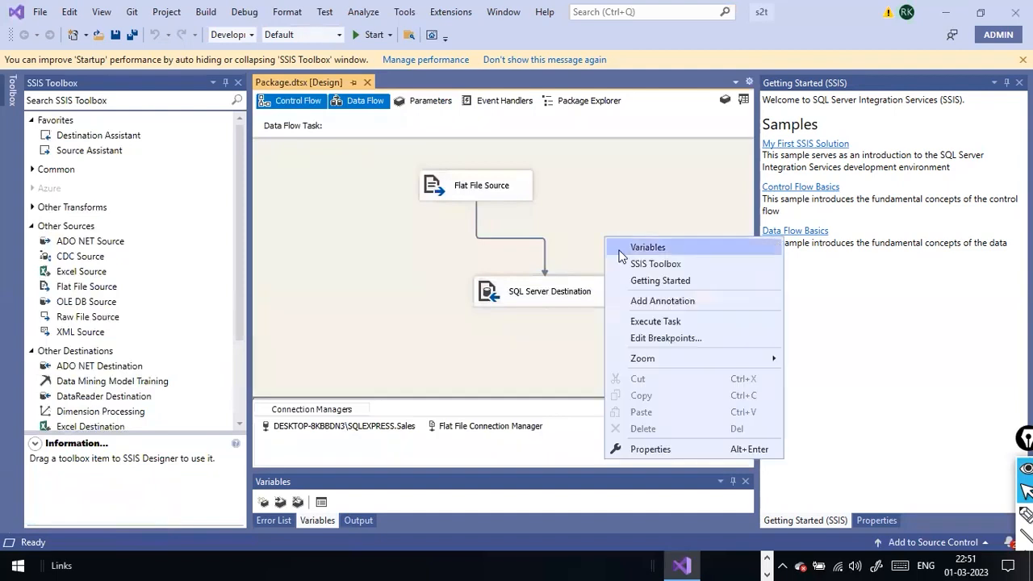
left_click(675, 322)
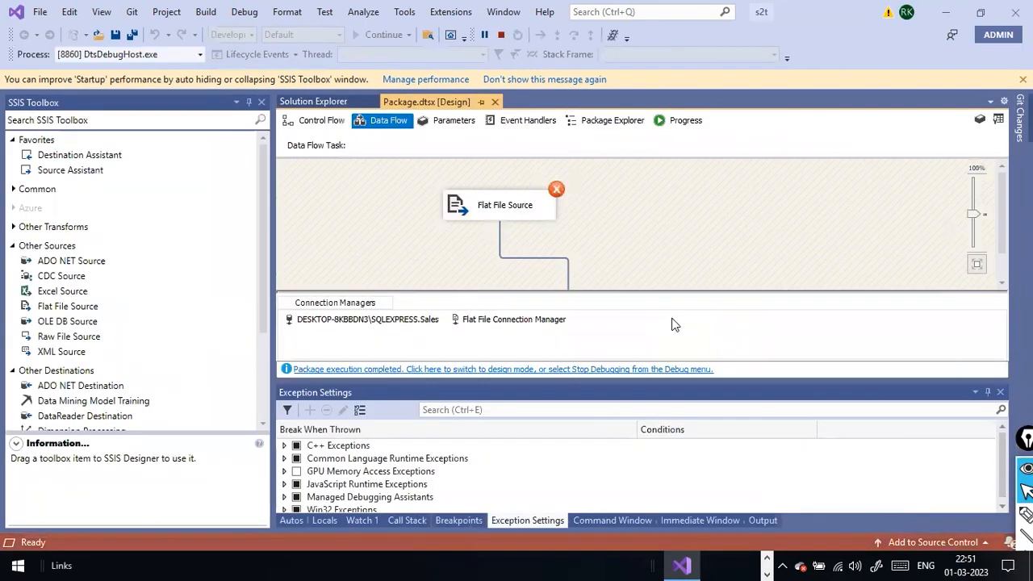
Review the execution progress log of the Data Flow Task, and return to design mode on the control flow
scroll(636, 226, "down", 1)
scroll(636, 226, "up", 1)
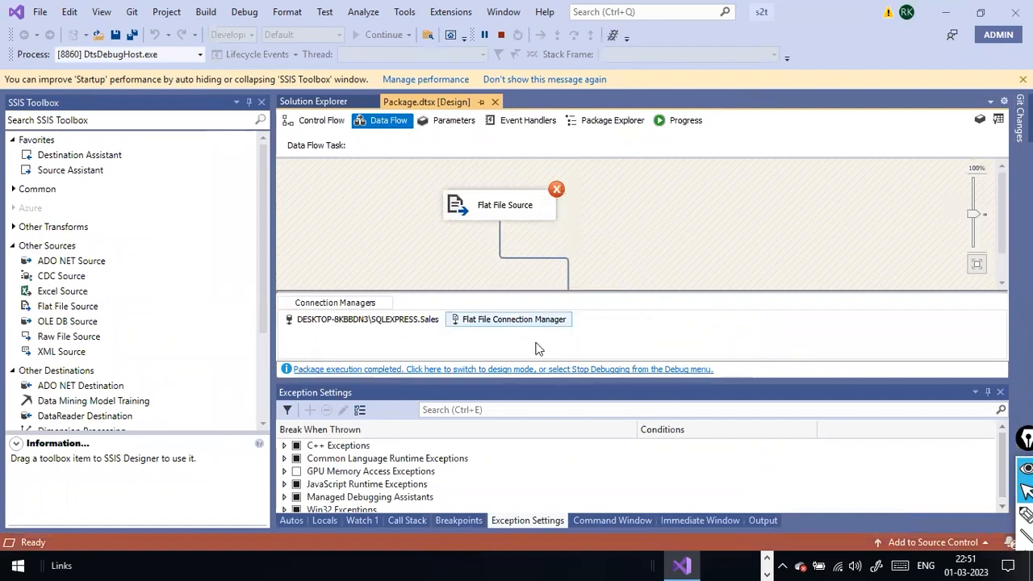
left_click(683, 123)
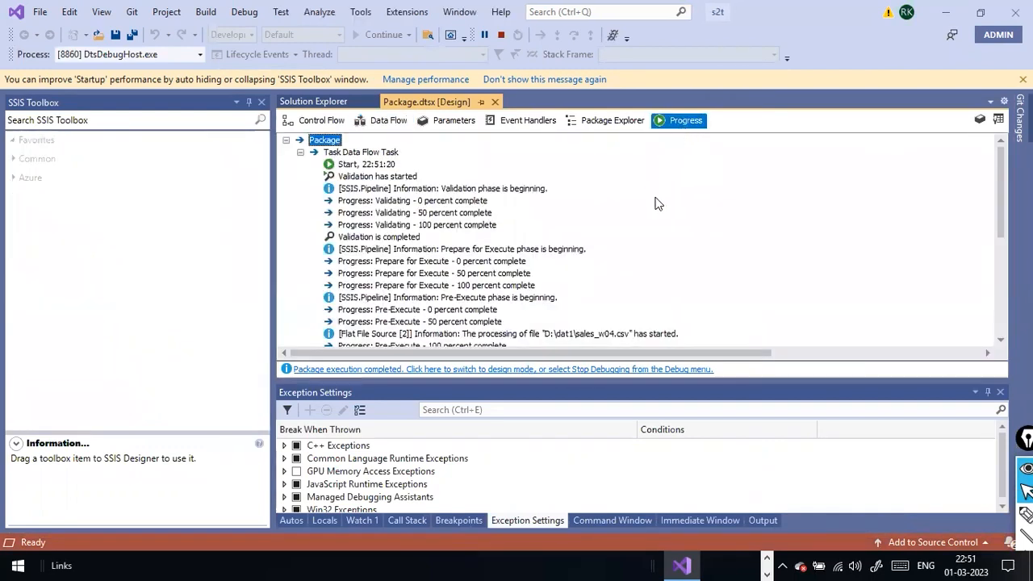
scroll(655, 218, "down", 3)
scroll(656, 229, "down", 3)
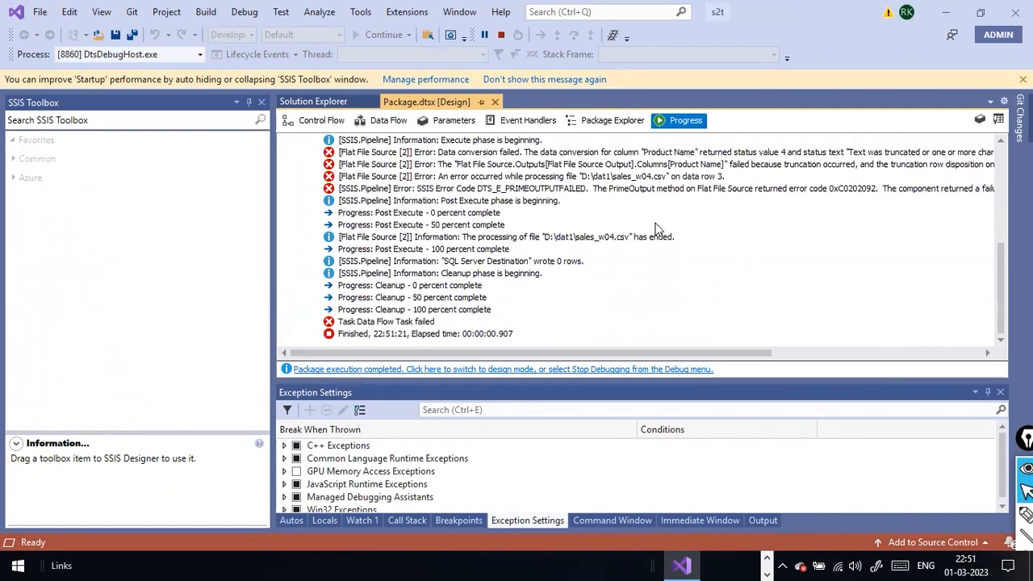
scroll(655, 228, "up", 8)
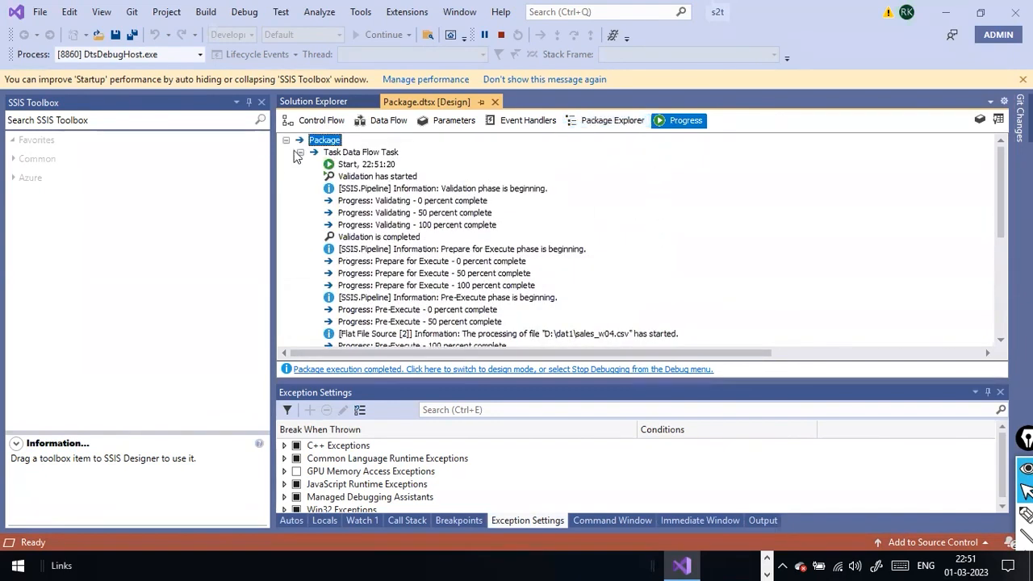
left_click(434, 372)
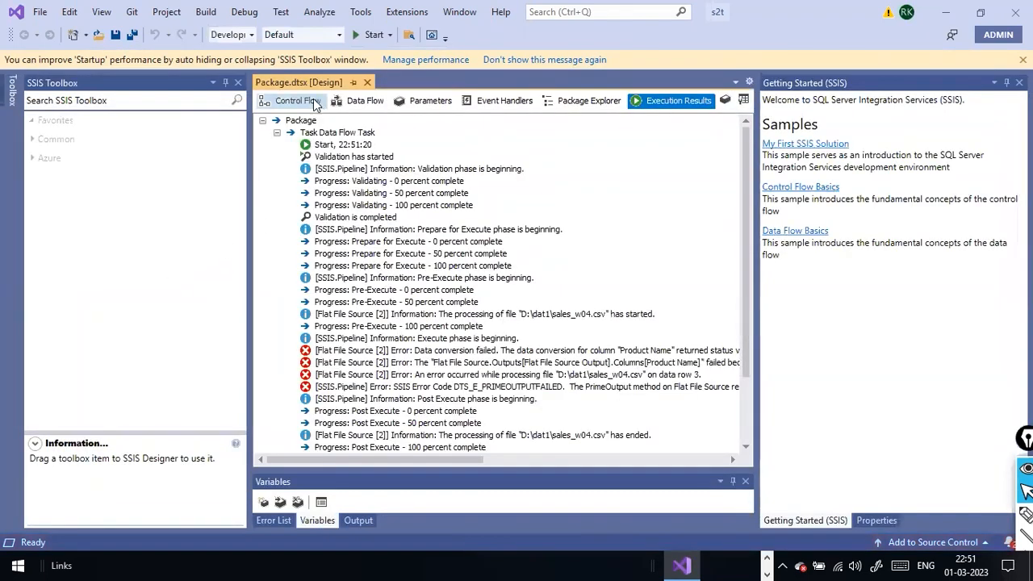
left_click(295, 100)
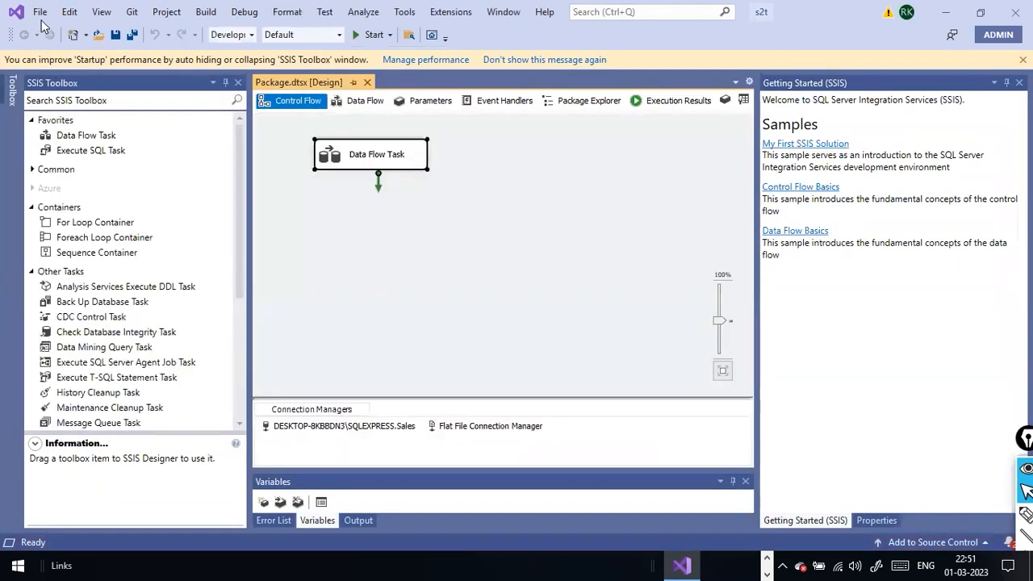
Start creating a new project
left_click(39, 11)
mouse_move(62, 30)
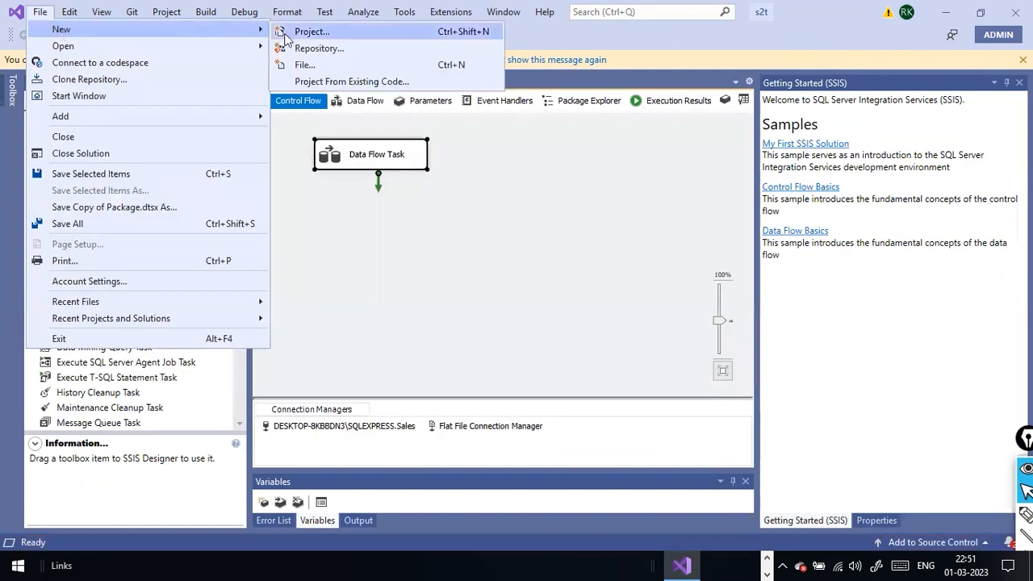
left_click(285, 34)
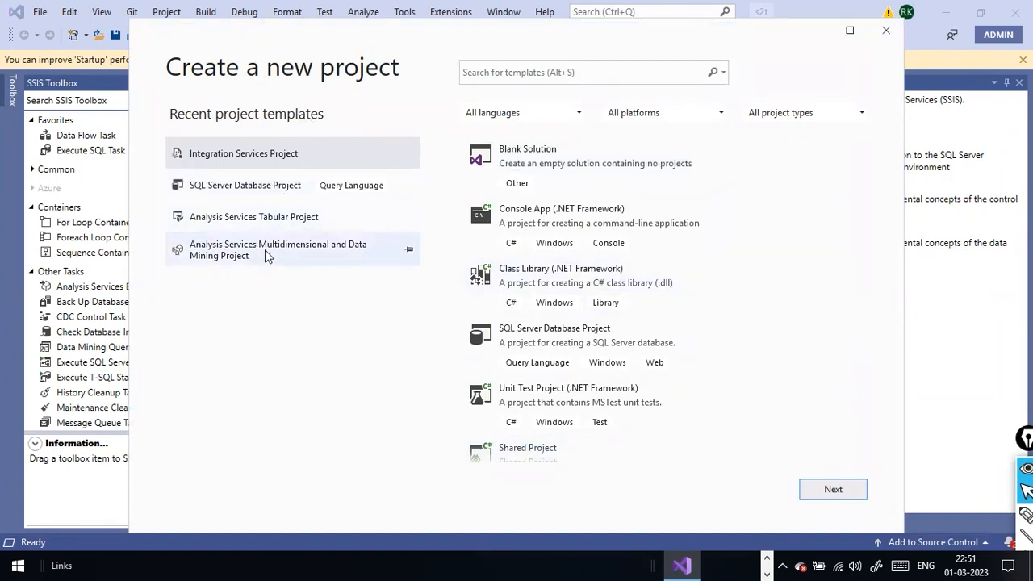
double_click(297, 153)
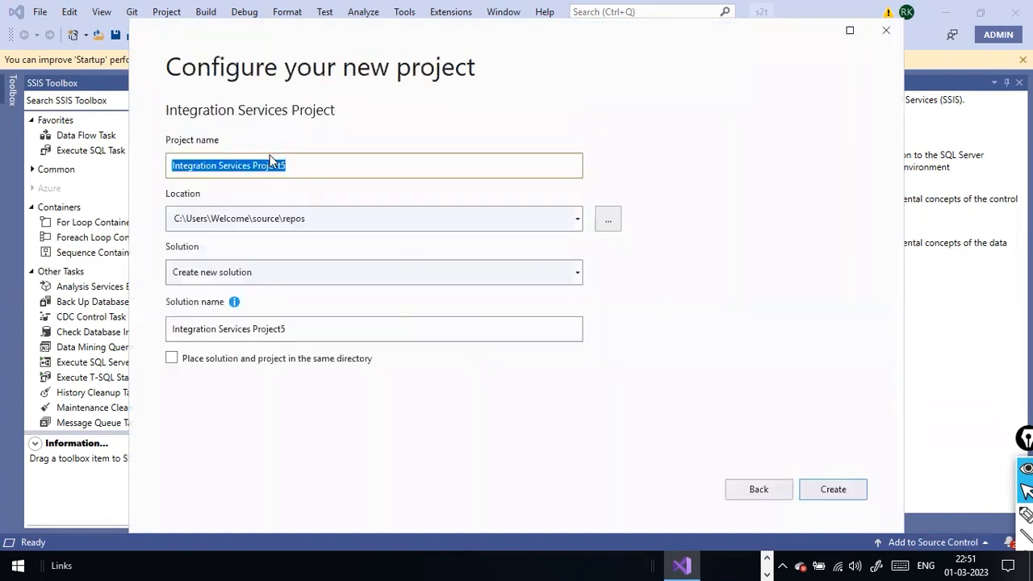
left_click(376, 328)
left_click(577, 274)
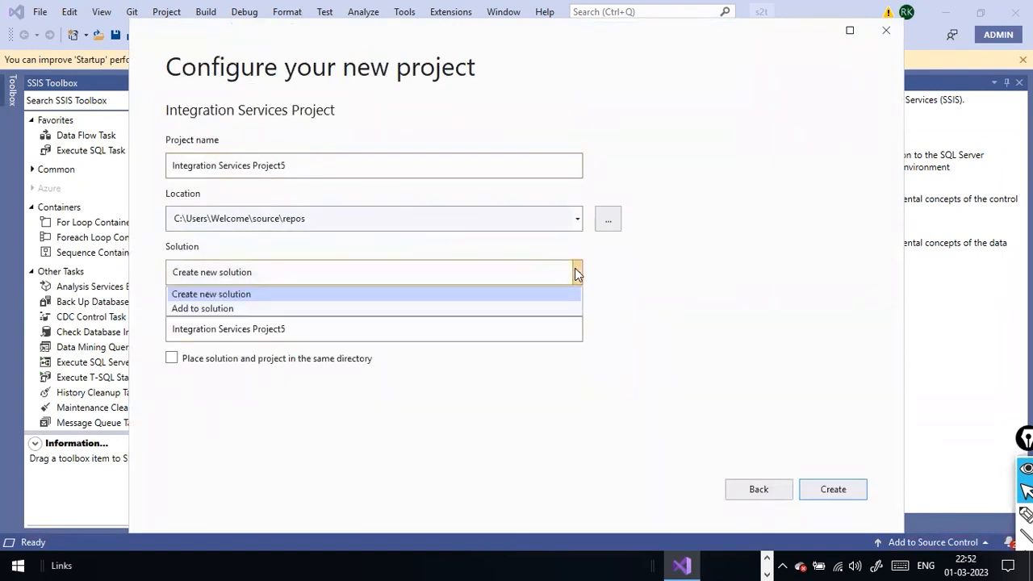
left_click(577, 274)
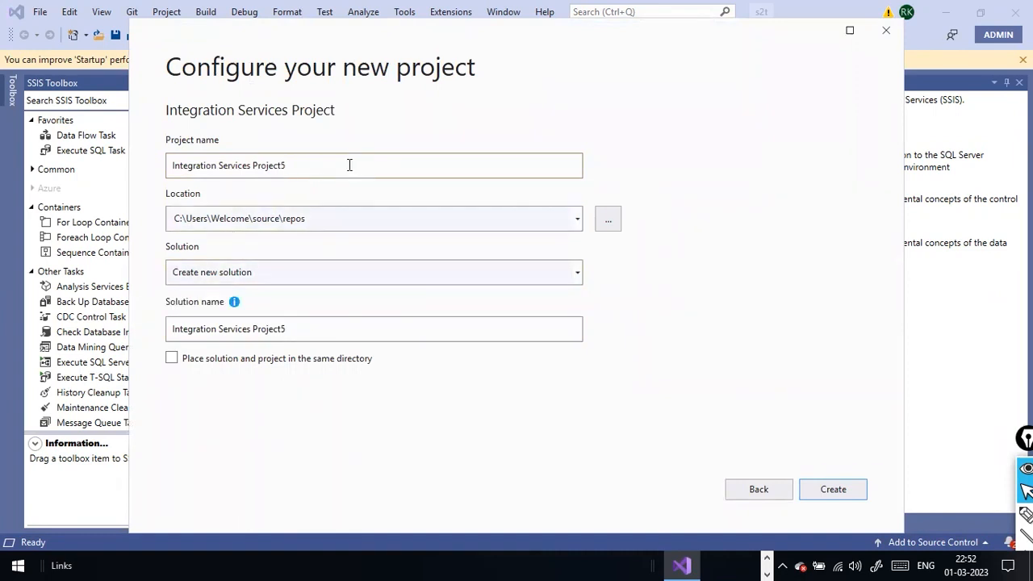
left_click(755, 489)
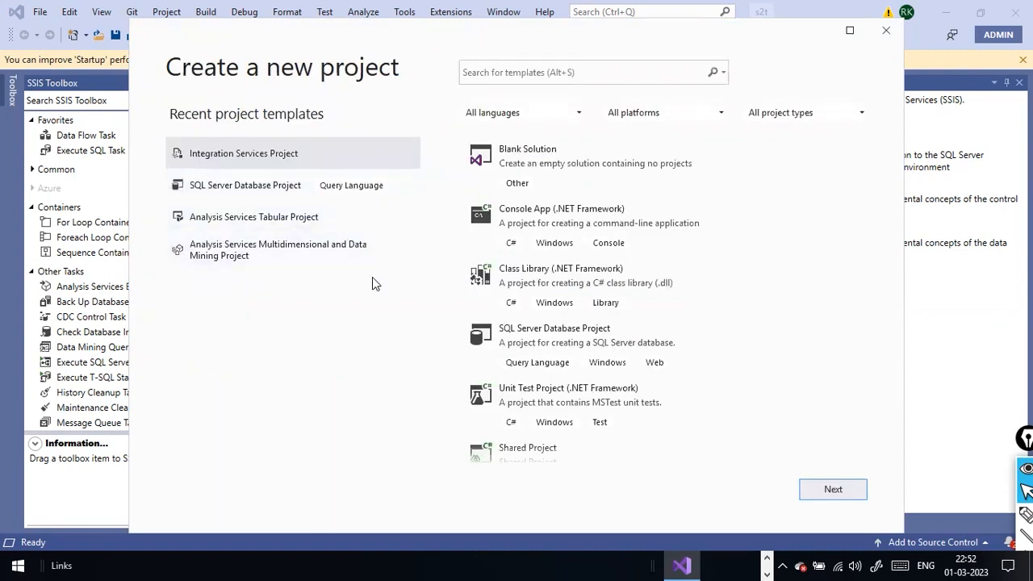
scroll(588, 206, "down", 2)
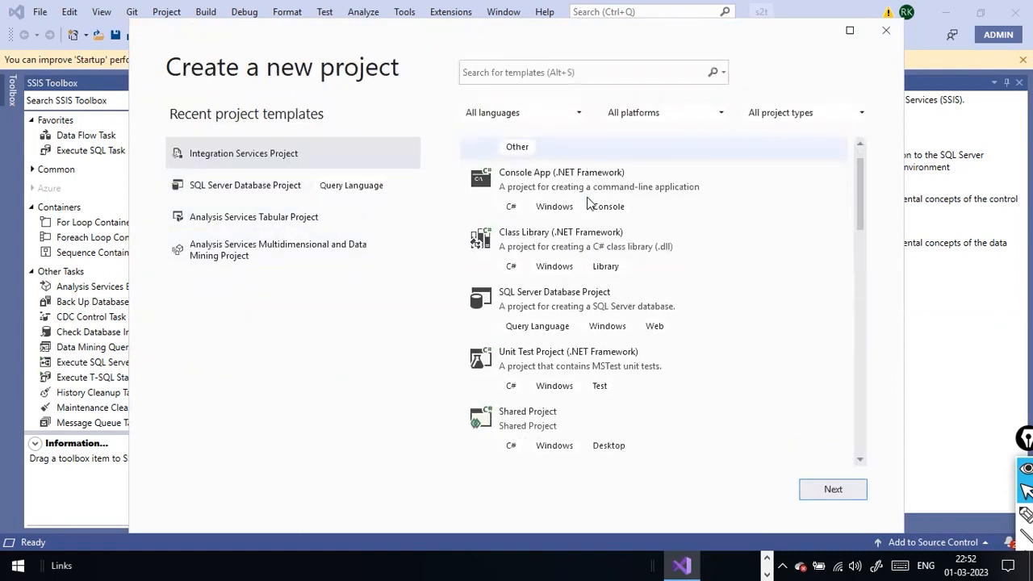
left_click(253, 190)
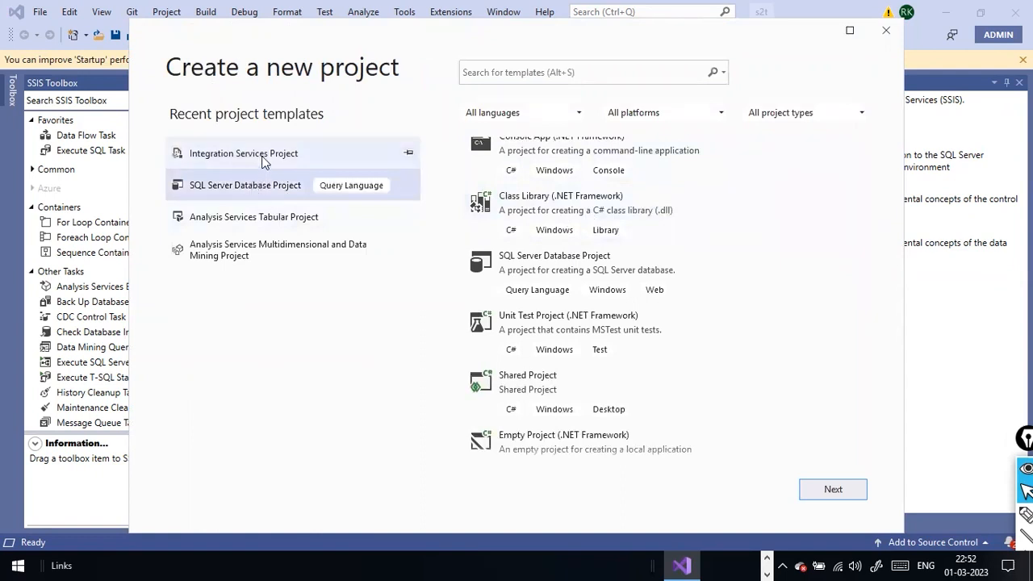
left_click(262, 161)
scroll(525, 206, "up", 2)
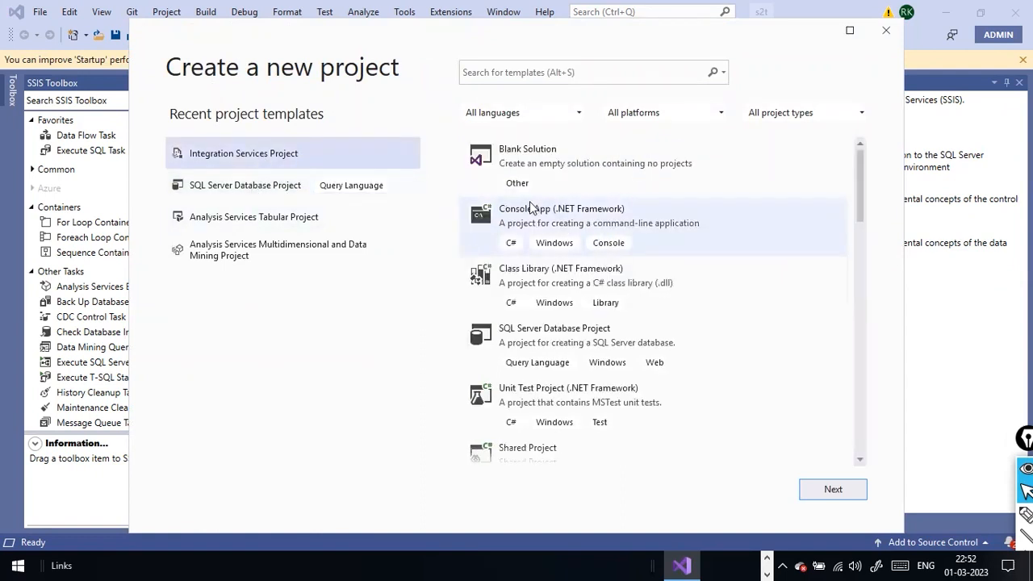
Create an Integration Services Project named Integration Services Project51 in a new solution
double_click(305, 159)
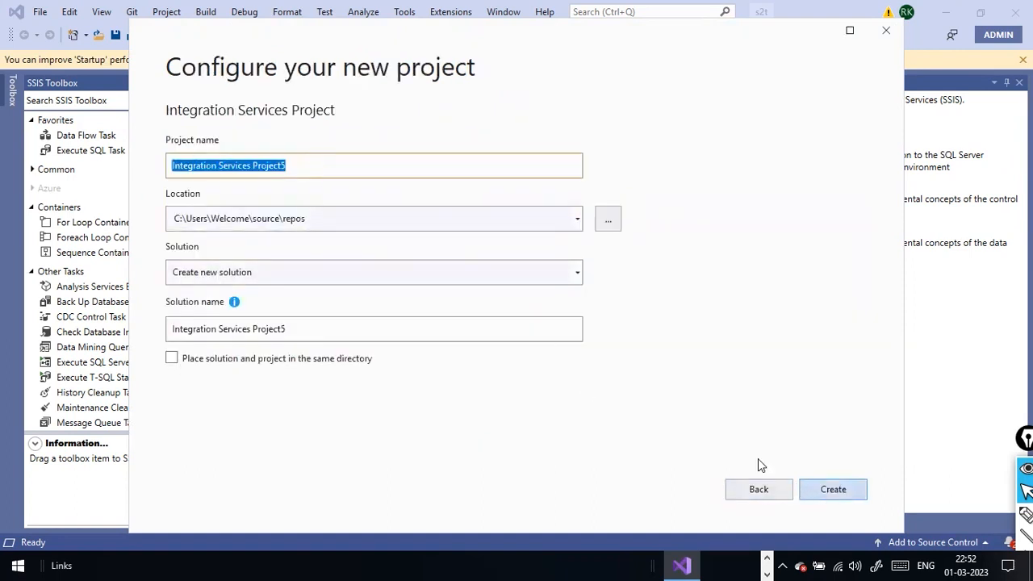
left_click(313, 164)
type("1")
left_click(837, 491)
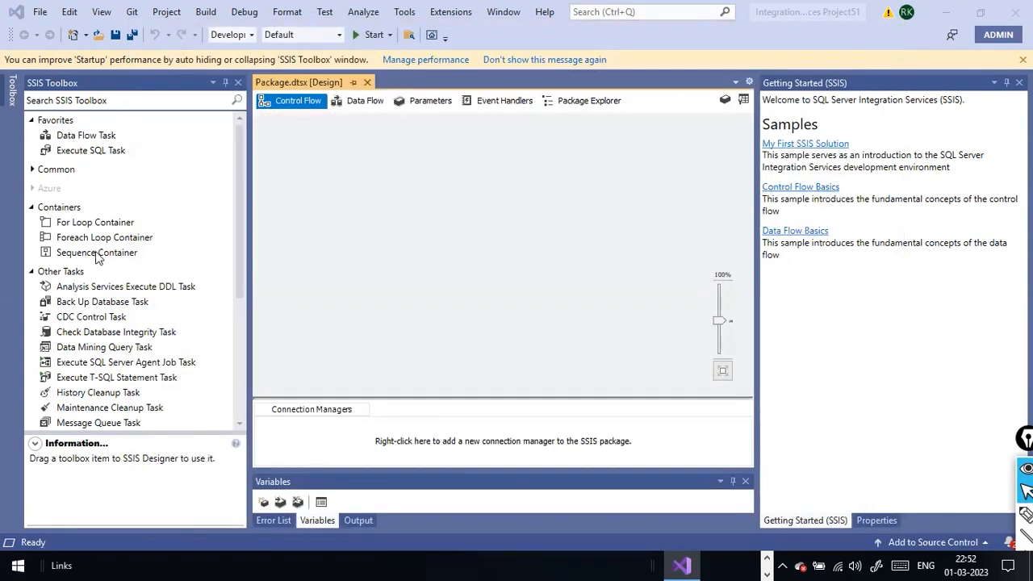
Add a Data Flow Task to the new package's control flow and open its data flow for editing
left_click_drag(86, 137, 389, 162)
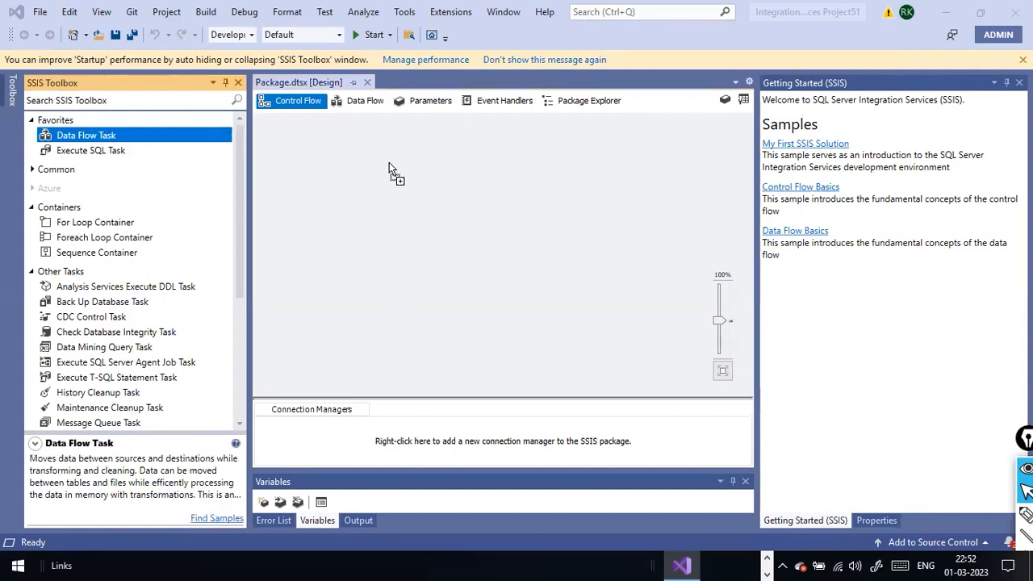
right_click(423, 187)
left_click(434, 193)
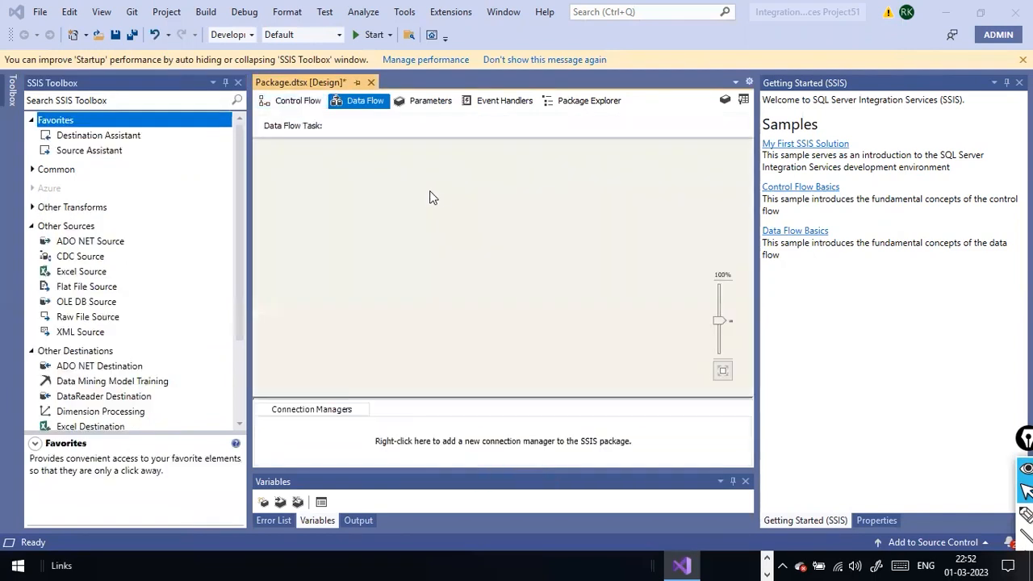
Add an Excel Source and a SQL Server Destination to the data flow and connect the source's output to the destination
scroll(161, 379, "down", 3)
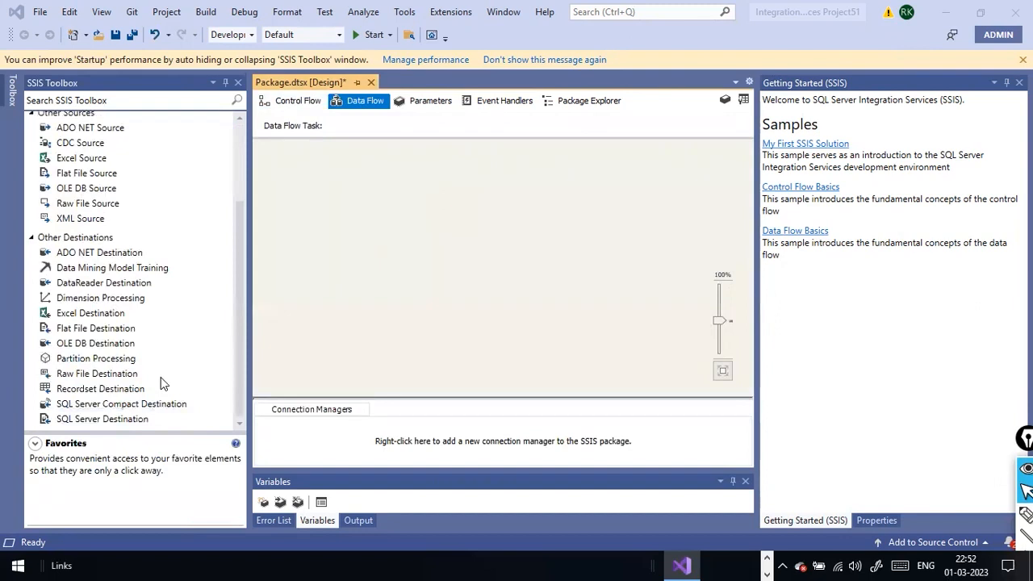
scroll(160, 377, "up", 3)
left_click_drag(81, 272, 436, 214)
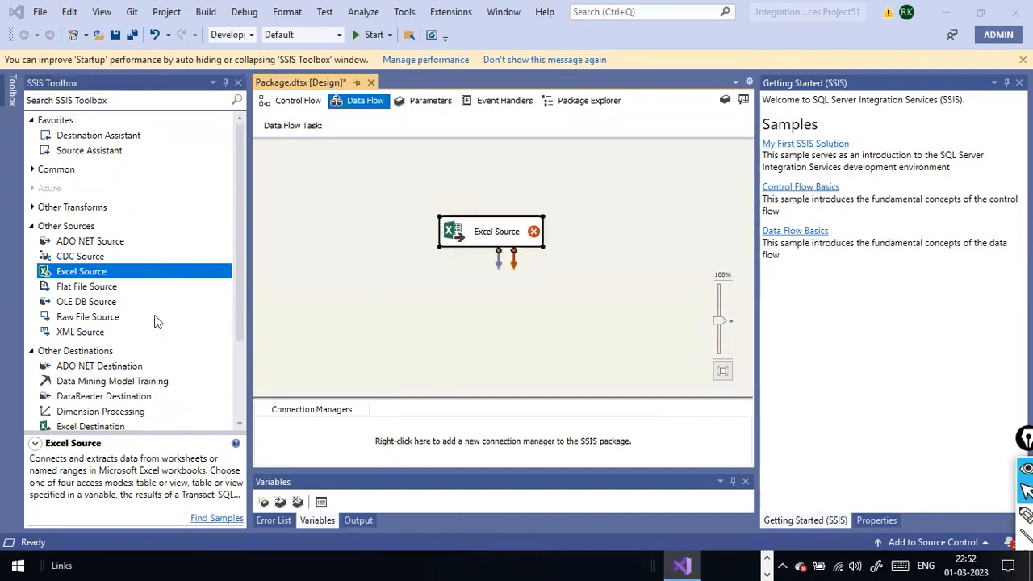
scroll(116, 339, "down", 3)
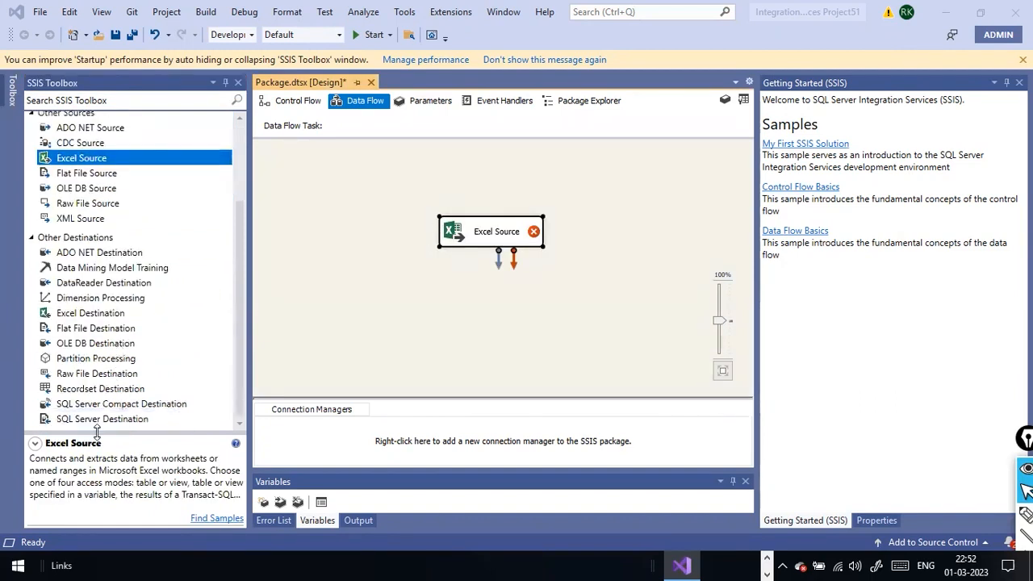
left_click_drag(98, 420, 467, 310)
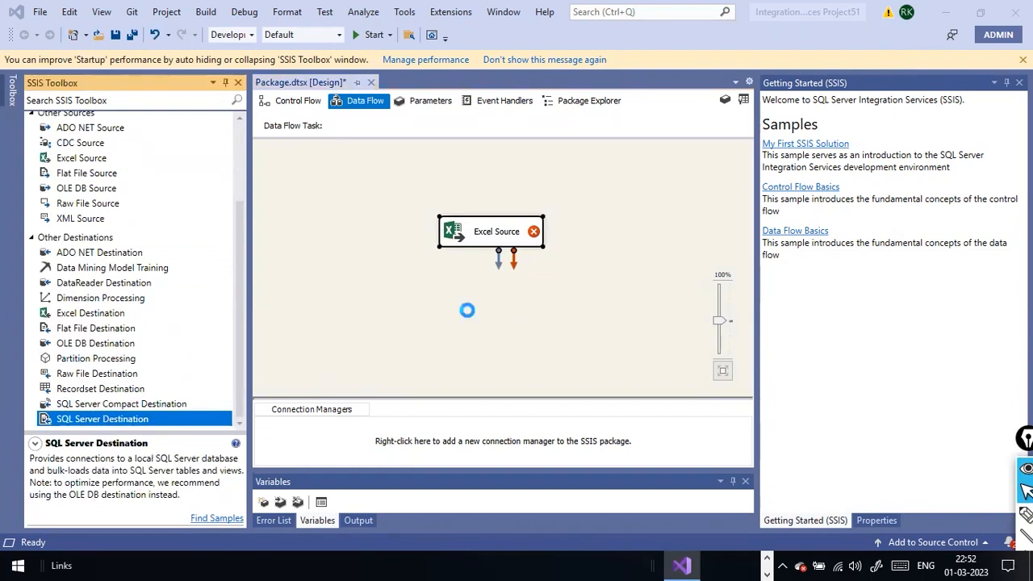
left_click(490, 243)
left_click_drag(498, 258, 512, 326)
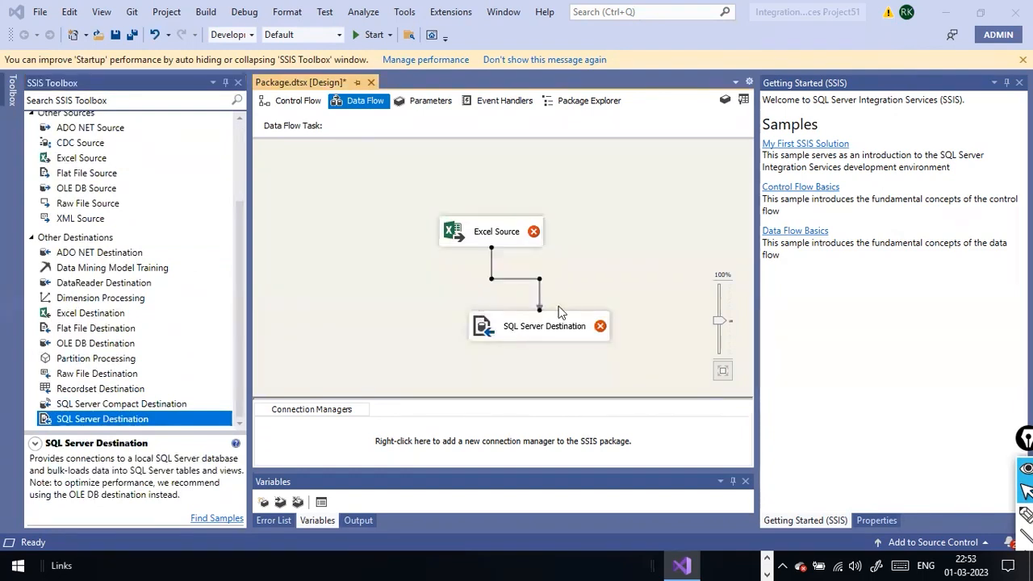
Create a new connection manager for the Excel Source using D:\dat1\expenses.xls, keeping version Microsoft Excel 97-2003 and column names in the first row
right_click(507, 242)
left_click(529, 243)
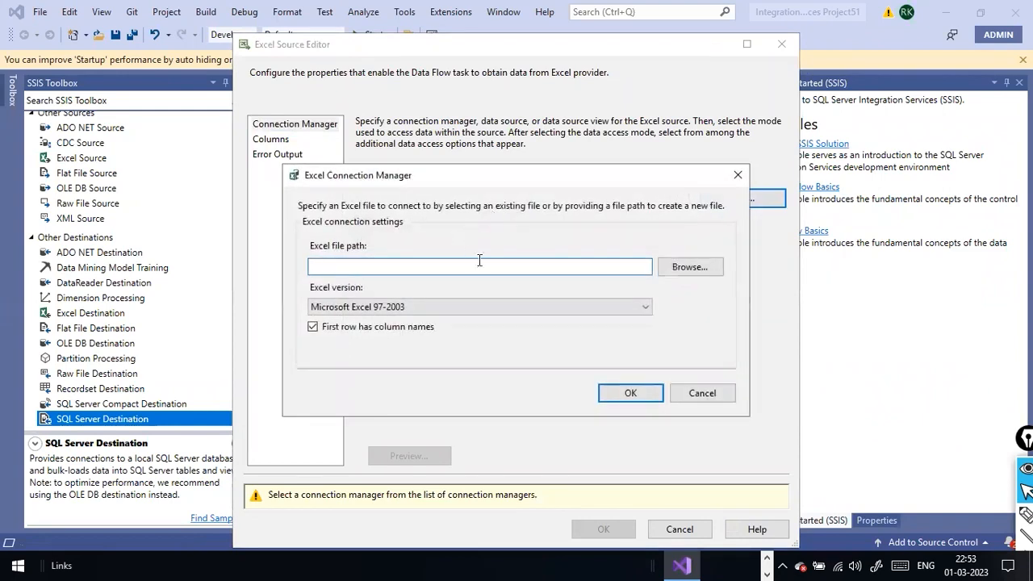
left_click(674, 267)
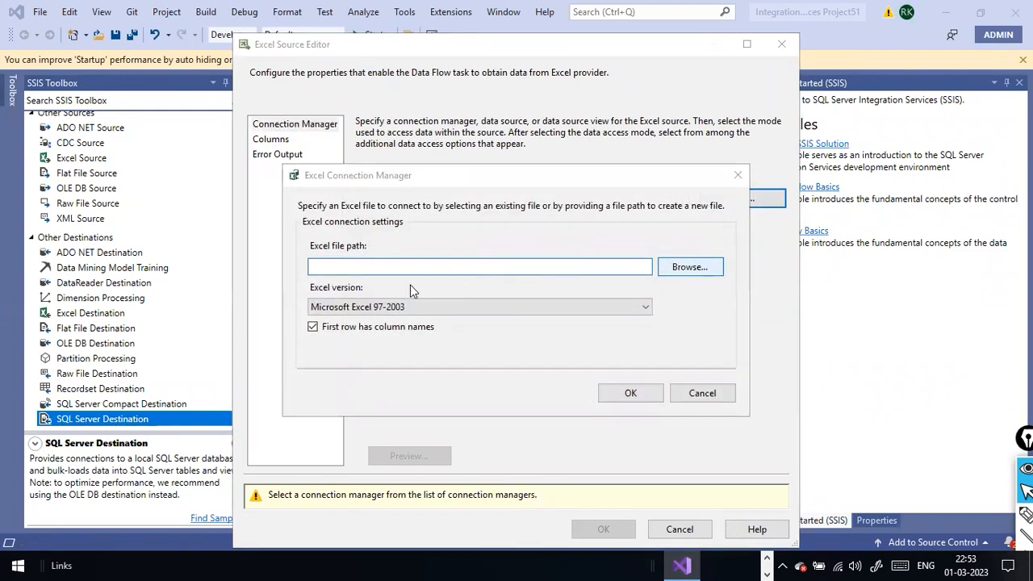
left_click(492, 330)
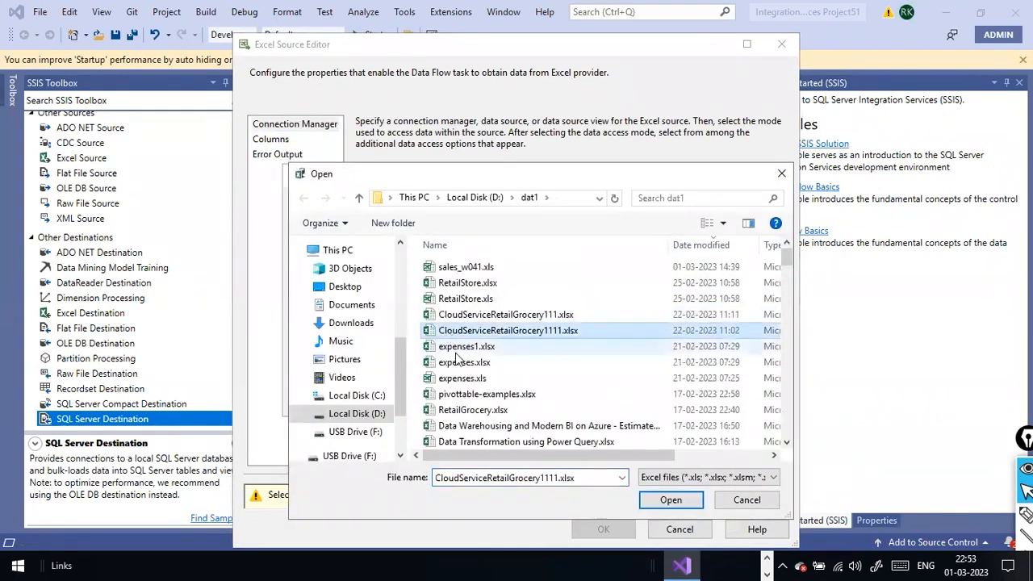
left_click(463, 378)
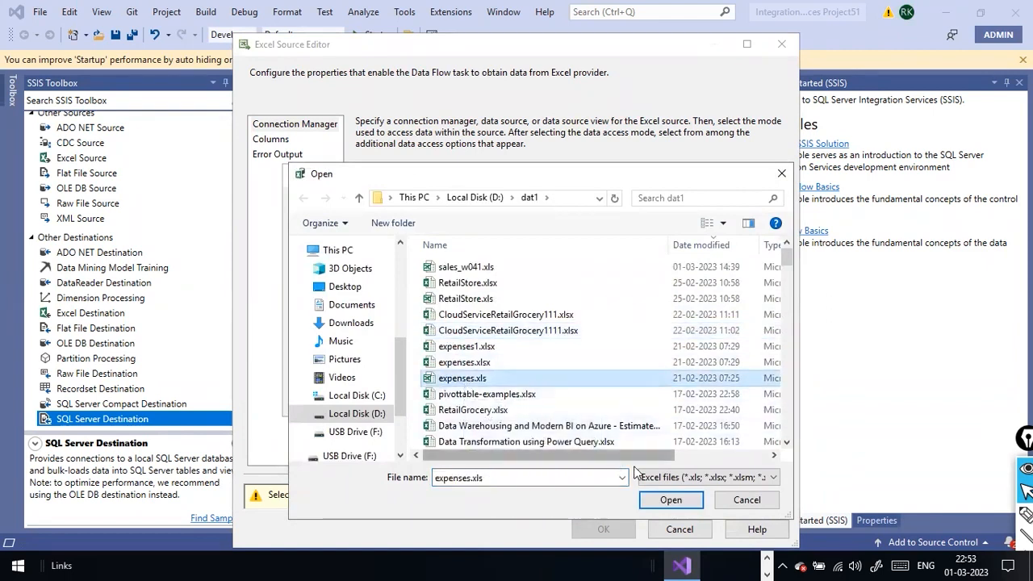
left_click(664, 500)
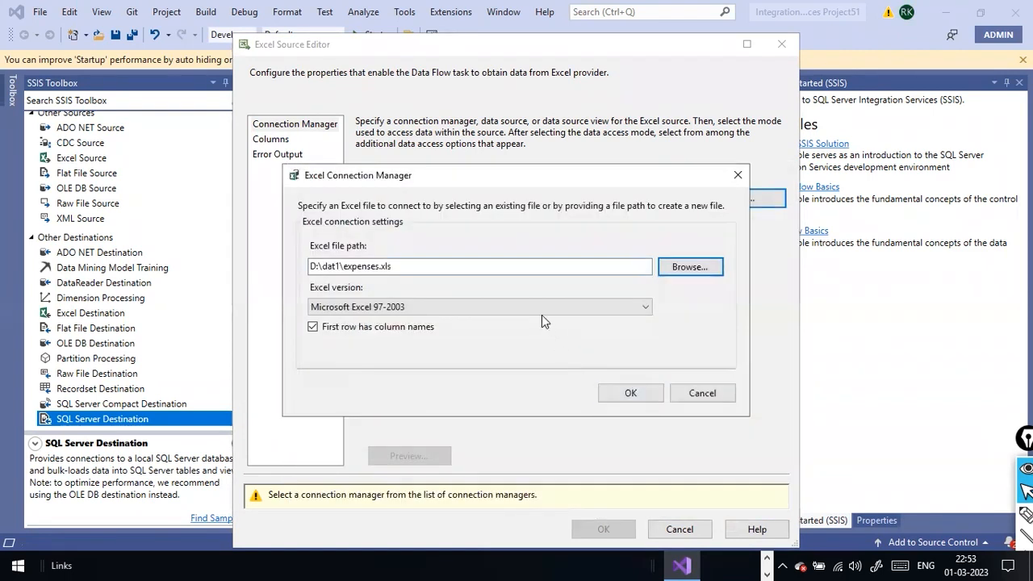
left_click(649, 307)
left_click(649, 307)
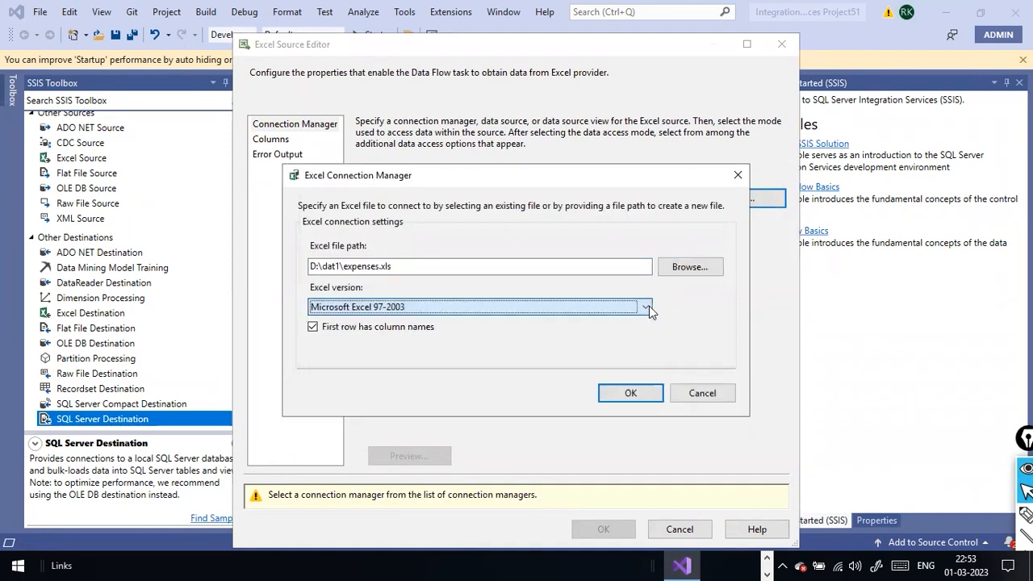
left_click(638, 394)
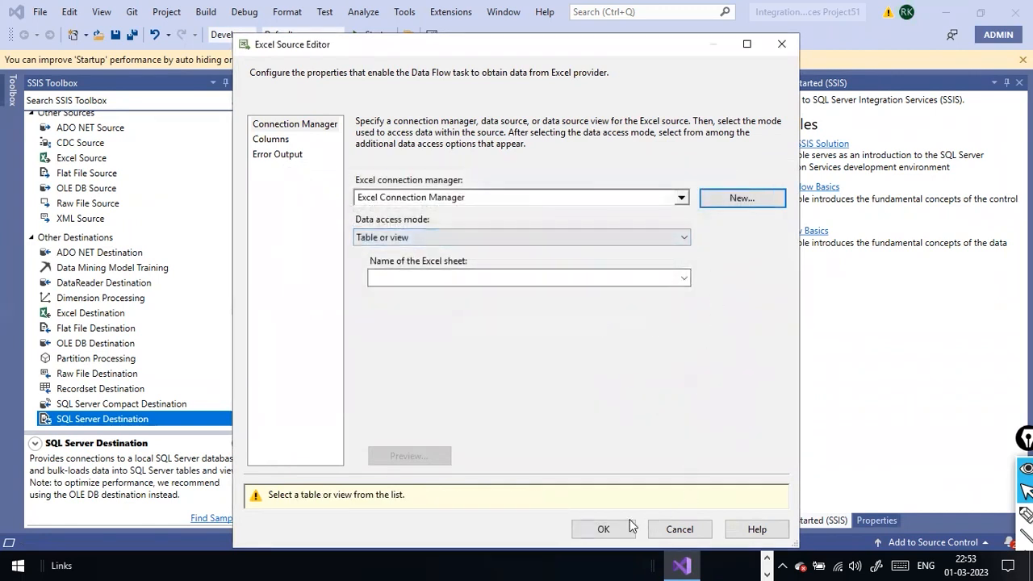
Set the Excel Source to read the Expenses$ sheet, preview its data and accept the source settings
left_click(283, 141)
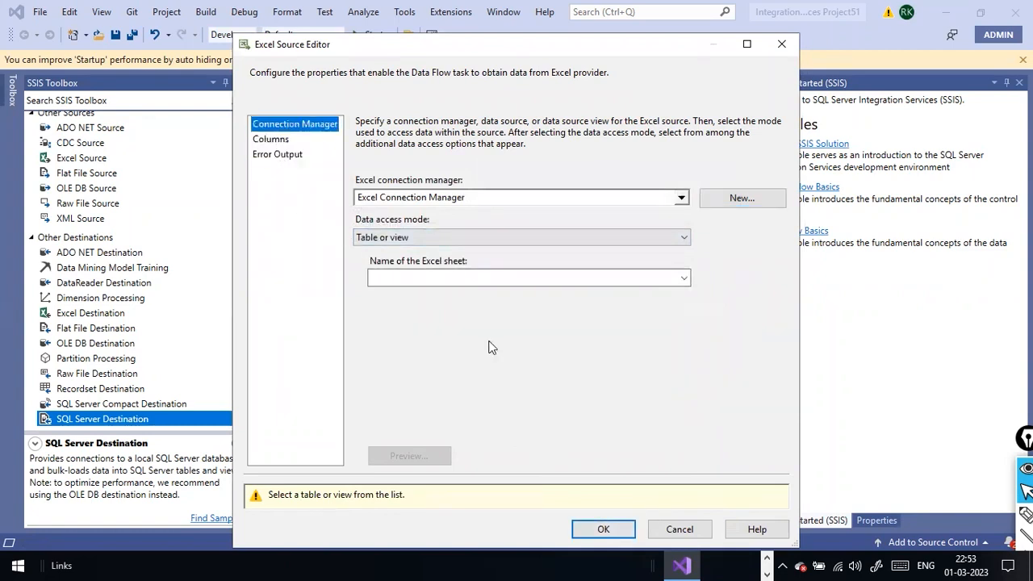
left_click(684, 278)
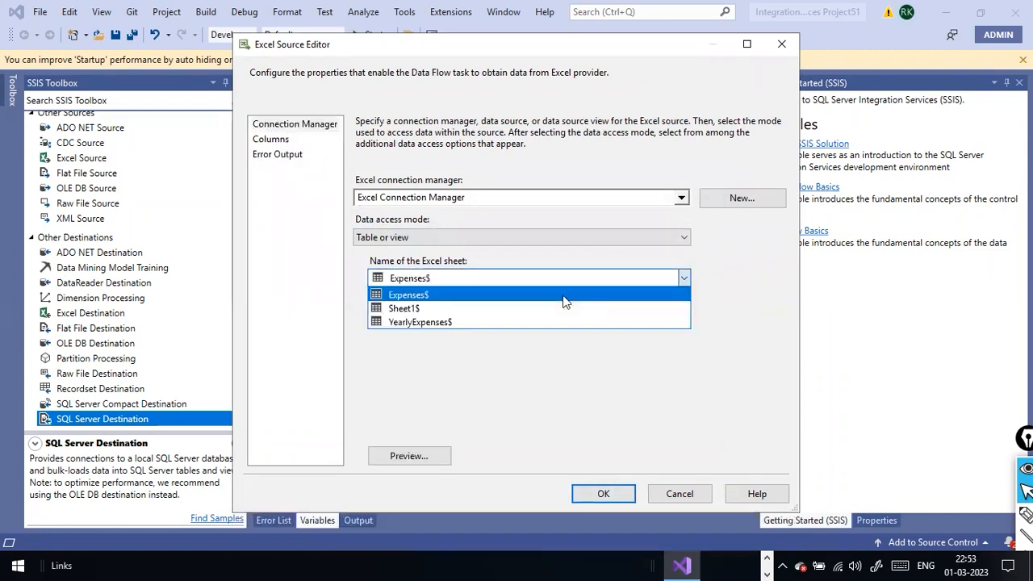
left_click(492, 297)
left_click(406, 456)
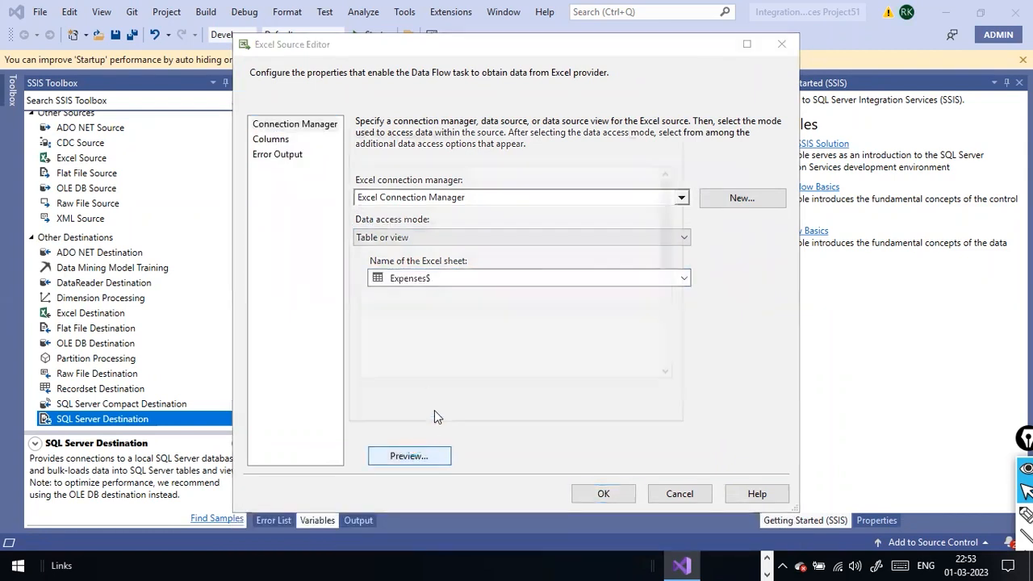
left_click(620, 407)
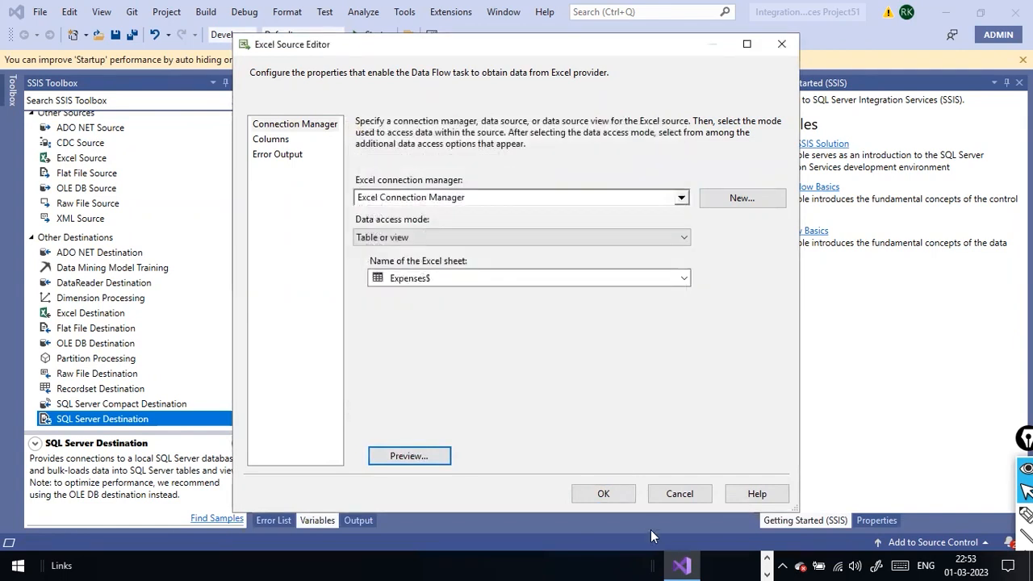
left_click(604, 494)
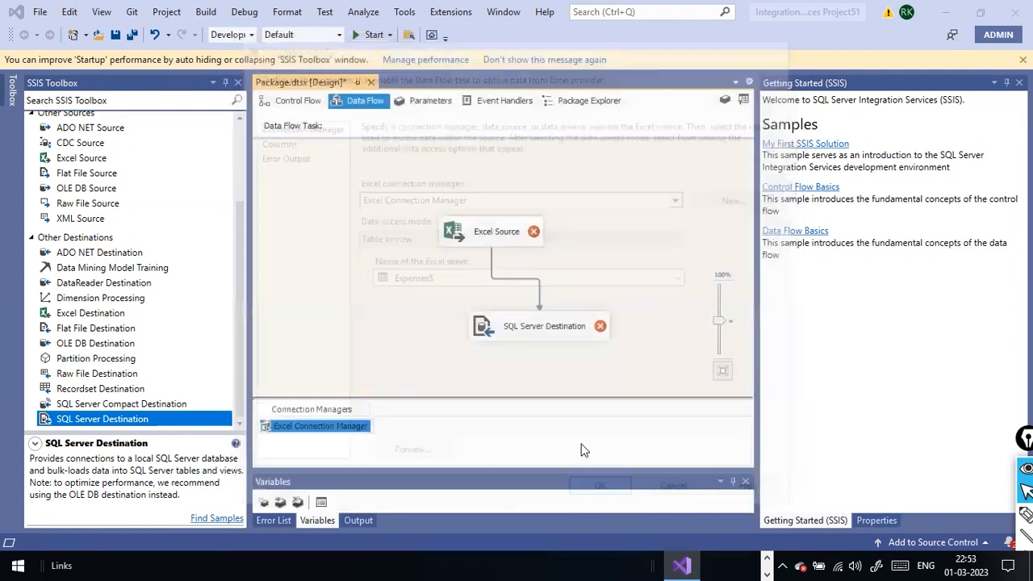
Open the SQL Server Destination for editing and assign it the connection DESKTOP-8KBBDN3\SQLEXPRESS.Sales
right_click(543, 331)
left_click(567, 341)
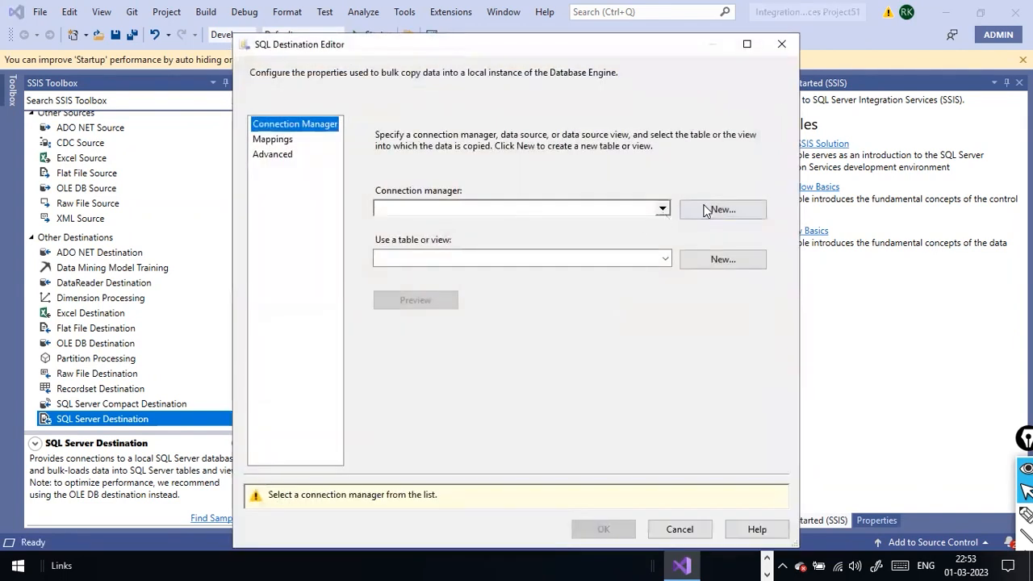
left_click(708, 208)
double_click(428, 237)
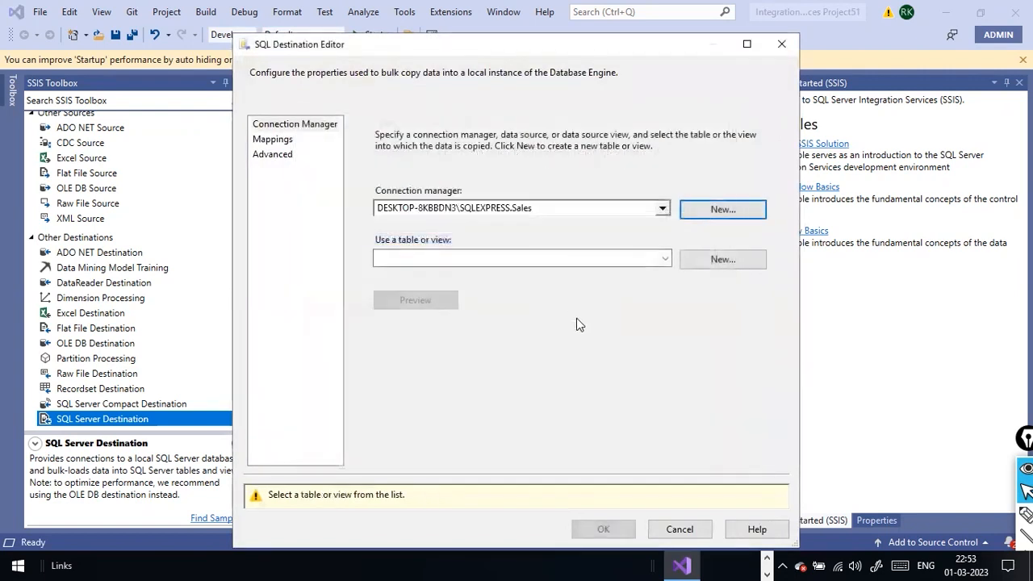
Create a new destination table named Expenses55, keeping Year, Month and Expenses as float columns
left_click(715, 259)
left_click(468, 195)
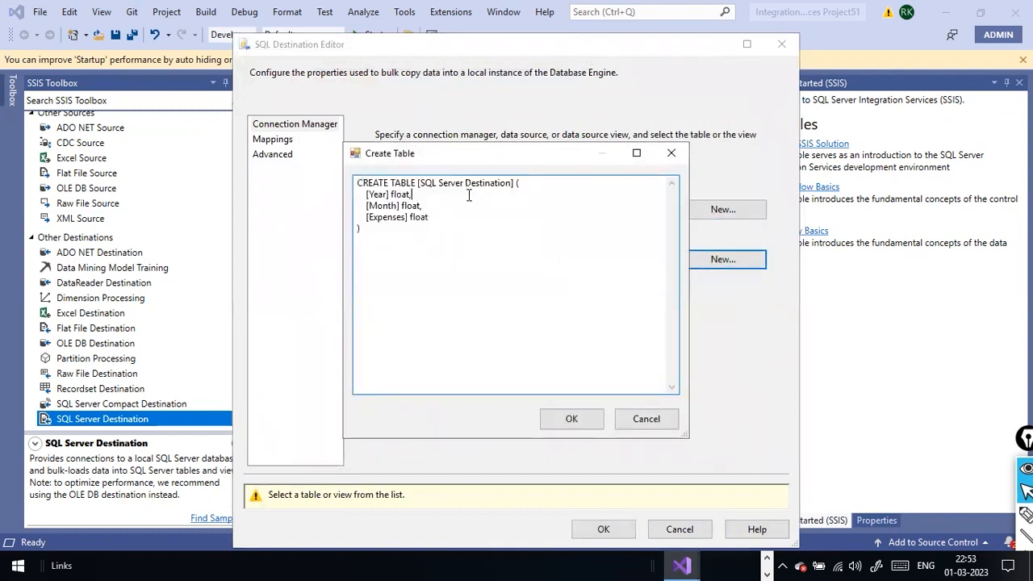
left_click_drag(417, 187, 516, 188)
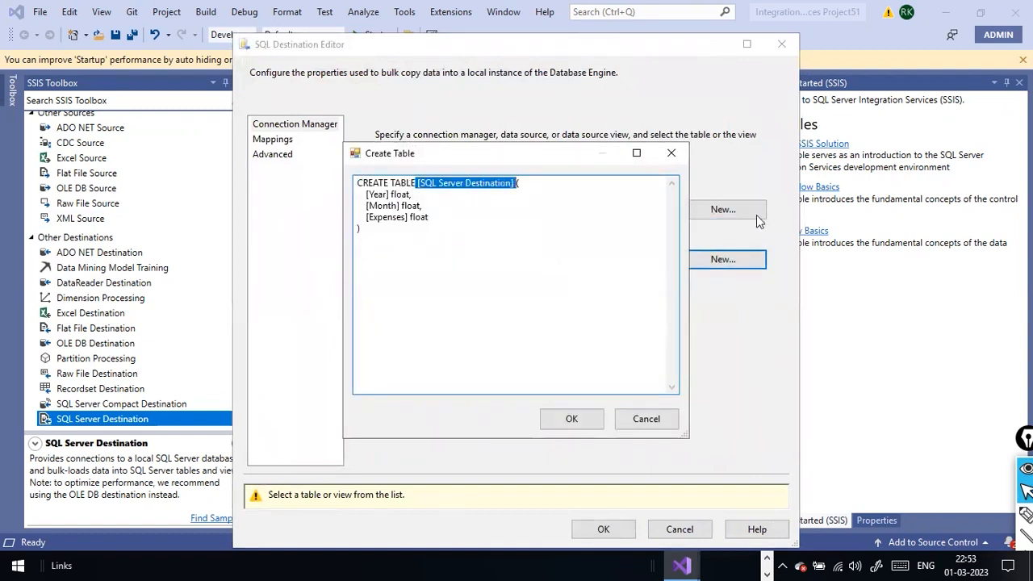
key("BackSpace")
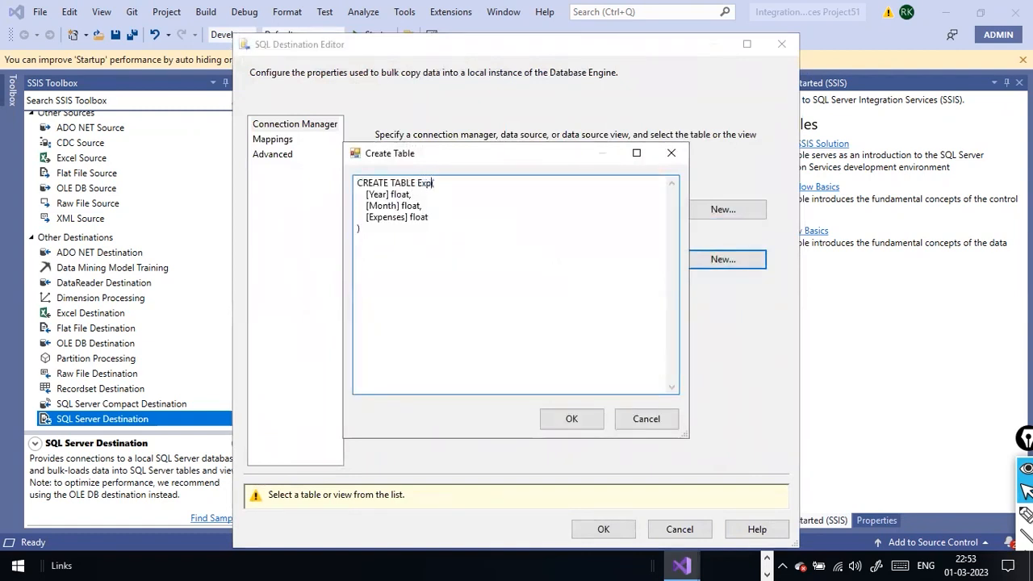
type("Expn")
key("BackSpace")
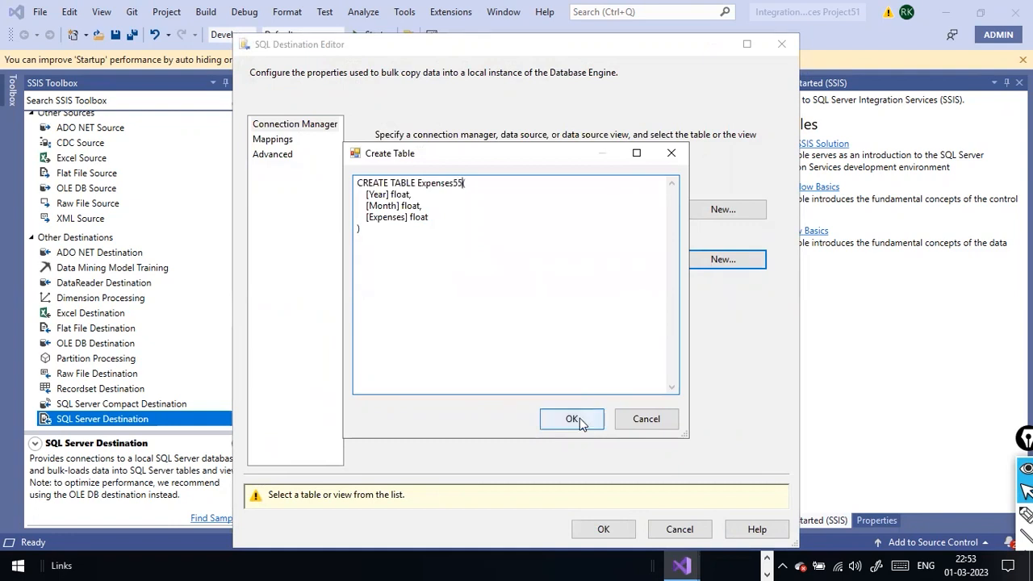
left_click(576, 419)
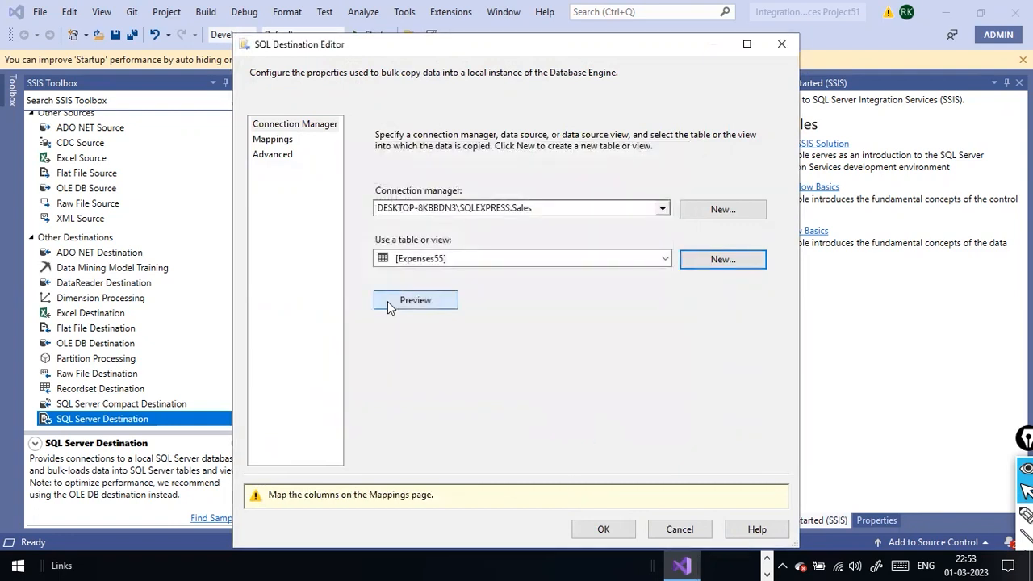
Accept the destination settings after previewing the Expenses55 table, and execute the data flow task
left_click(387, 301)
left_click(638, 424)
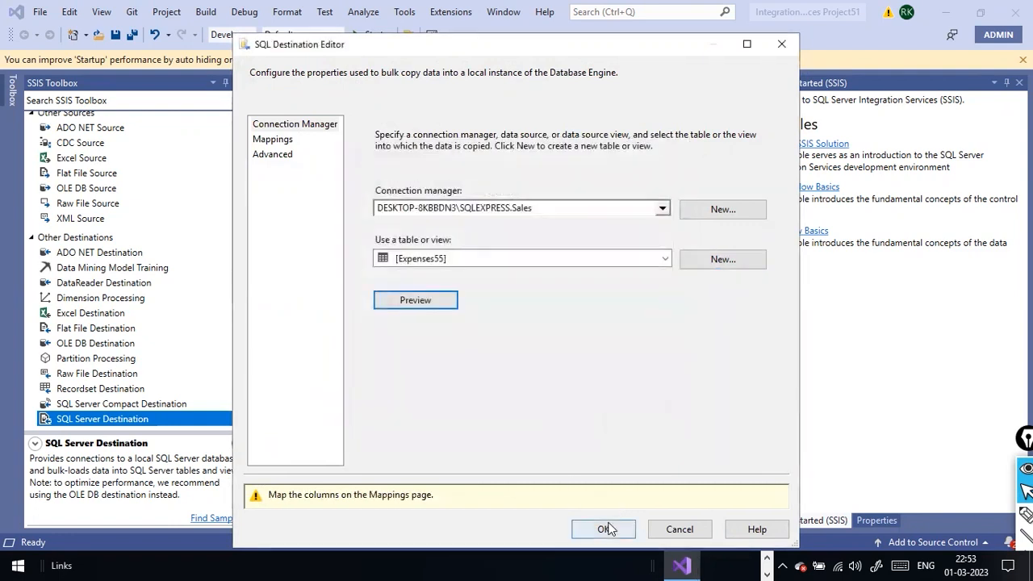
left_click(604, 529)
right_click(637, 245)
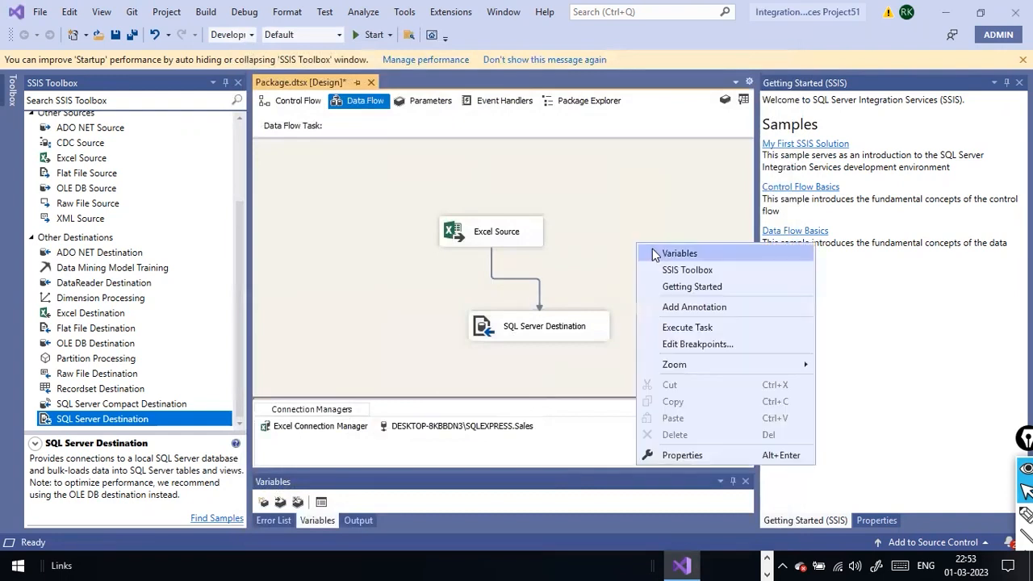
left_click(685, 327)
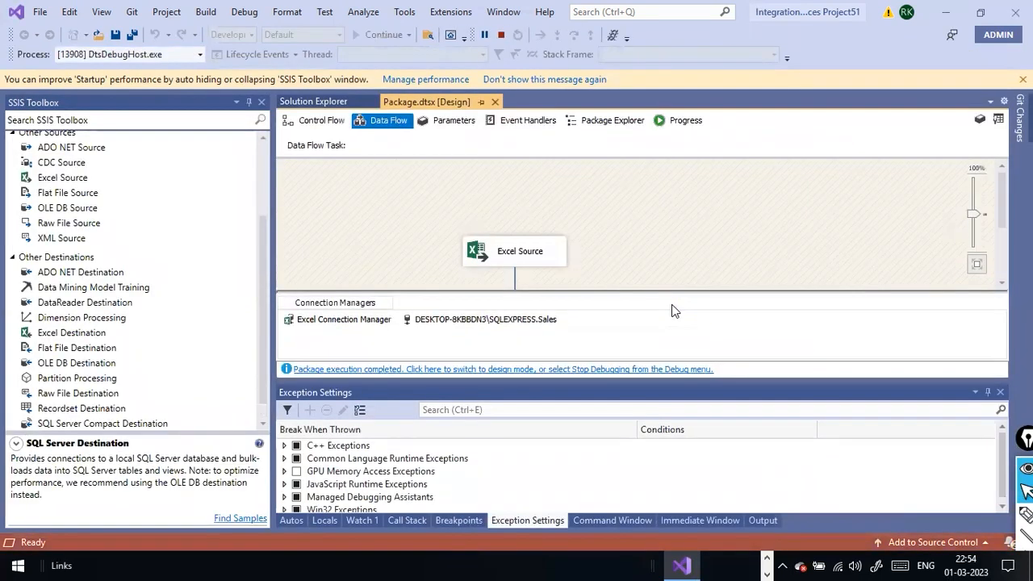
Switch to SQL Server Management Studio, run select * from expenses55 in Sales, then copy the statement and clear its line
key("alt+Tab")
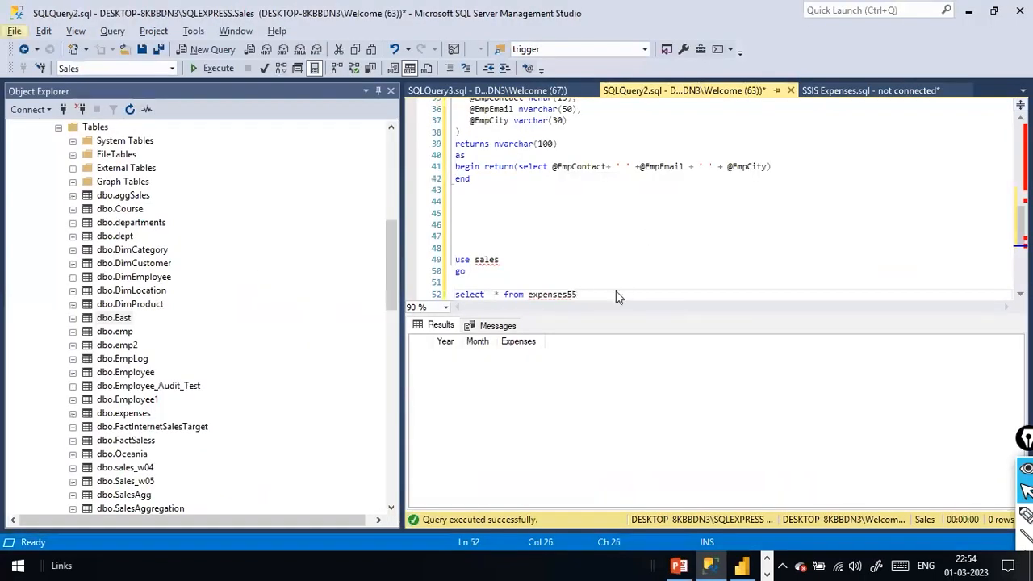
key("alt+Tab")
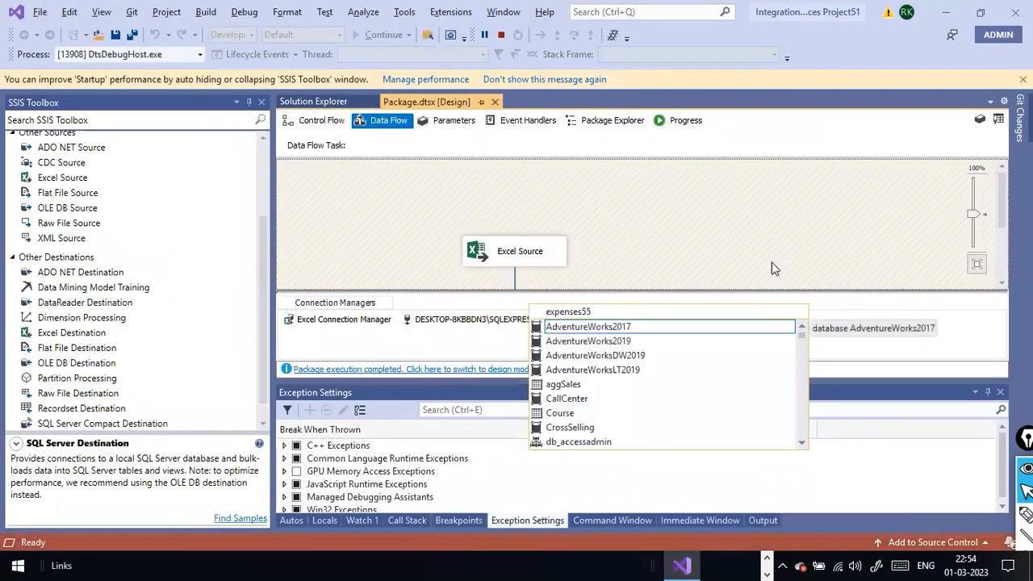
key("alt+Tab")
left_click_drag(620, 282, 581, 297)
key("ctrl+c")
left_click(218, 68)
left_click(624, 294)
key("shift+Home")
key("BackSpace")
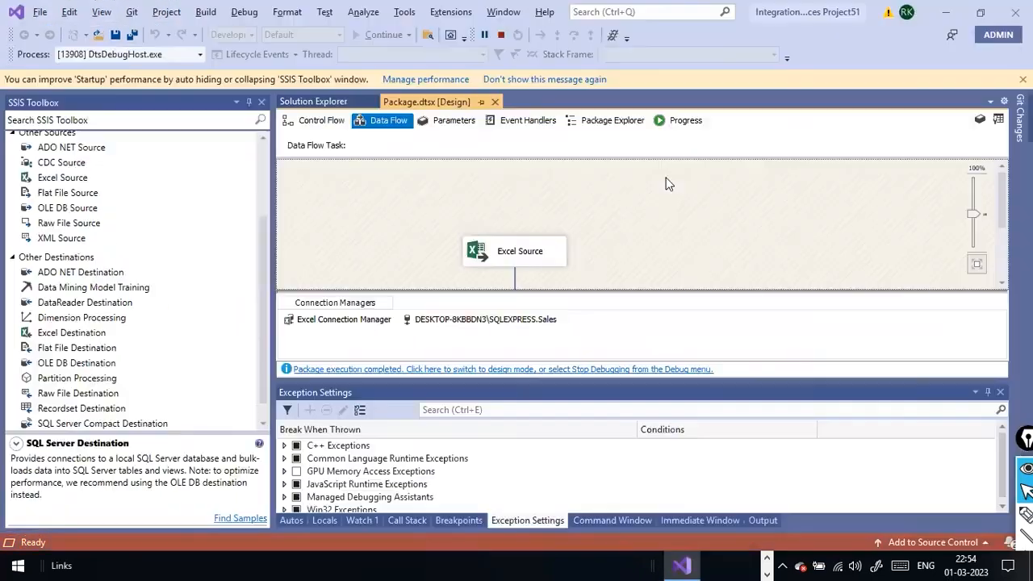
In Visual Studio, examine the package's execution progress log, then its control flow and data flow
left_click(687, 119)
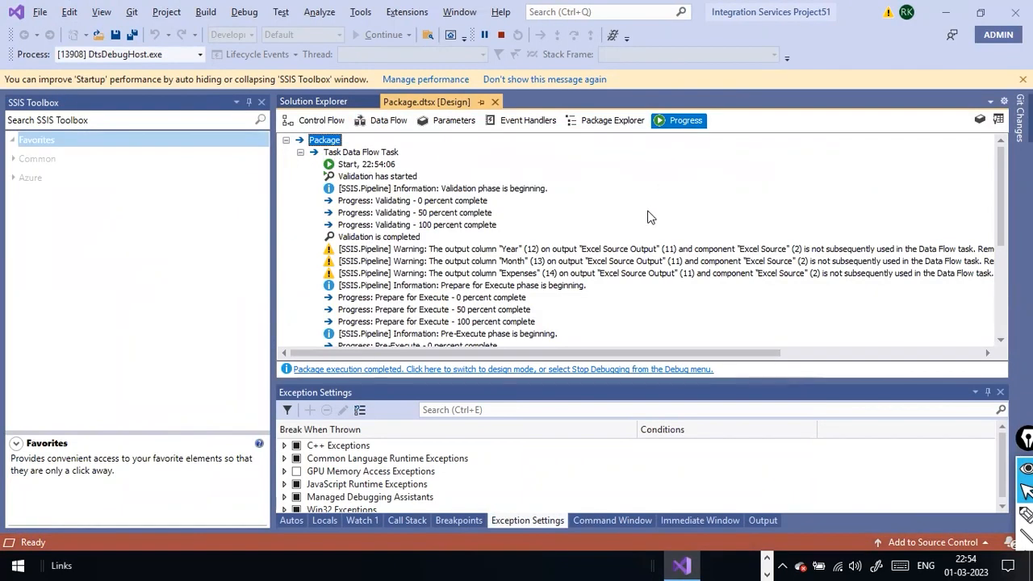
scroll(652, 232, "down", 4)
scroll(652, 234, "up", 4)
left_click(315, 102)
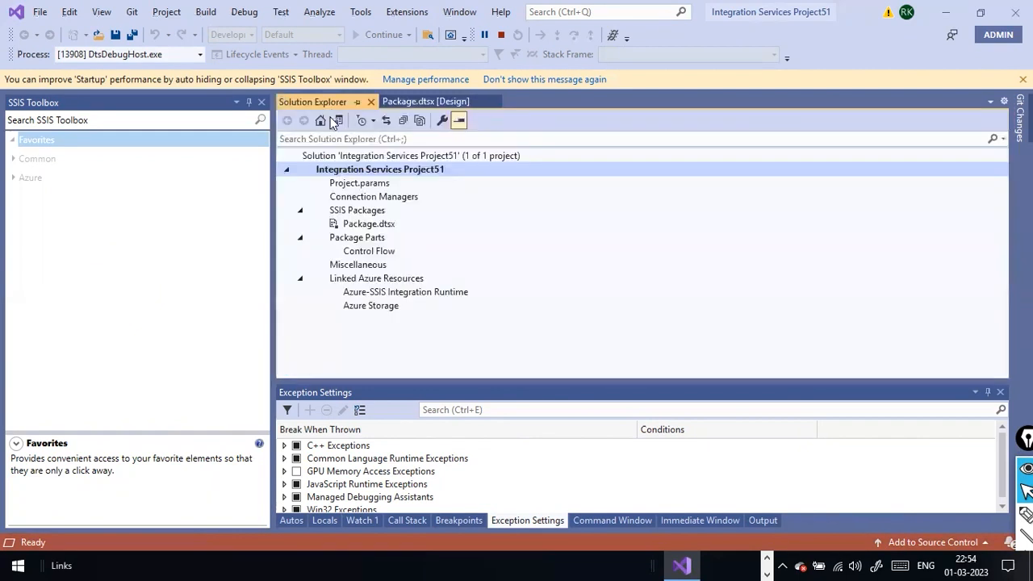
left_click(436, 102)
left_click(322, 120)
left_click(388, 121)
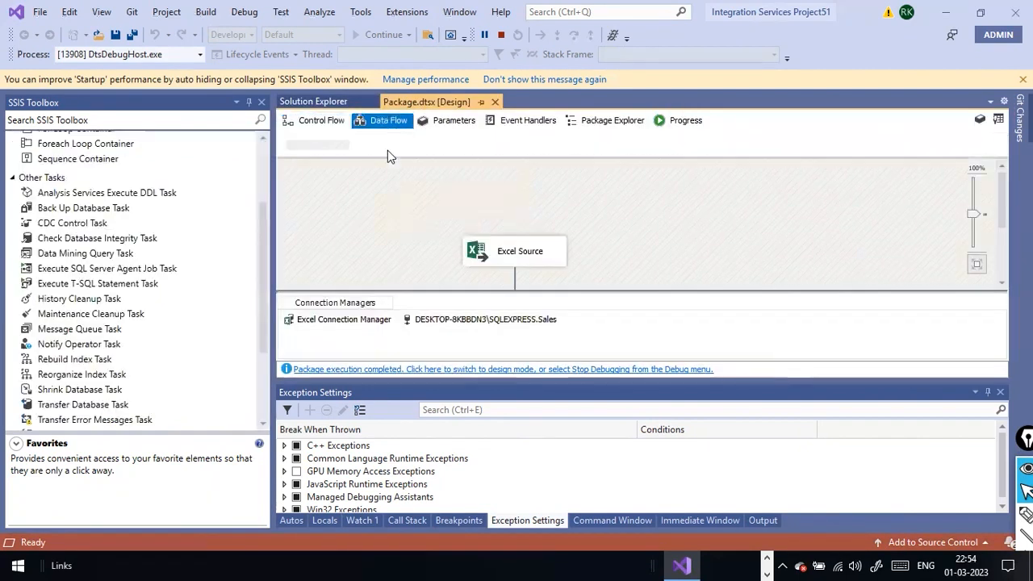
Map the input columns Year, Month and Expenses to the matching destination columns in the SQL Server Destination
scroll(516, 242, "down", 3)
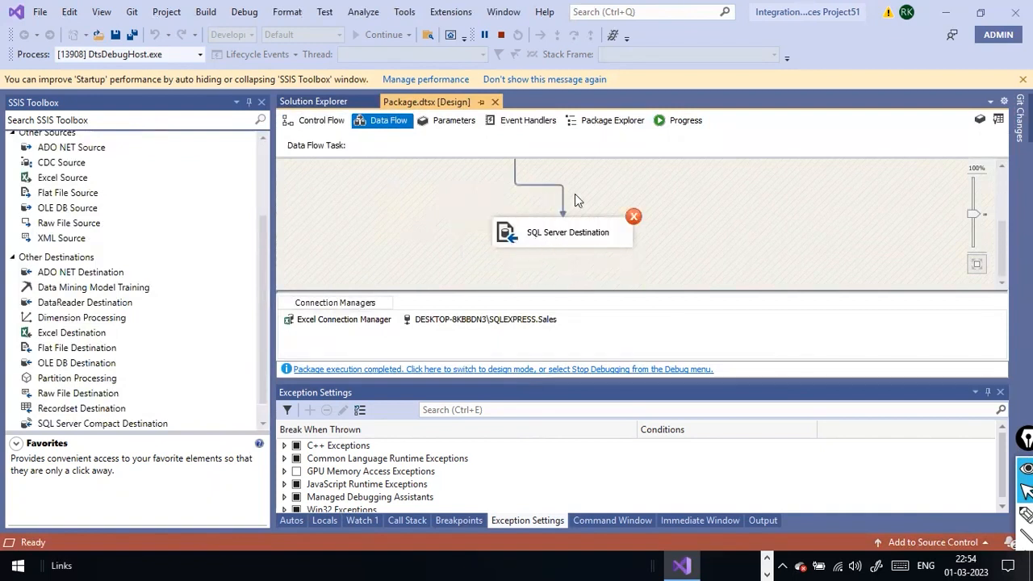
right_click(565, 229)
left_click(596, 234)
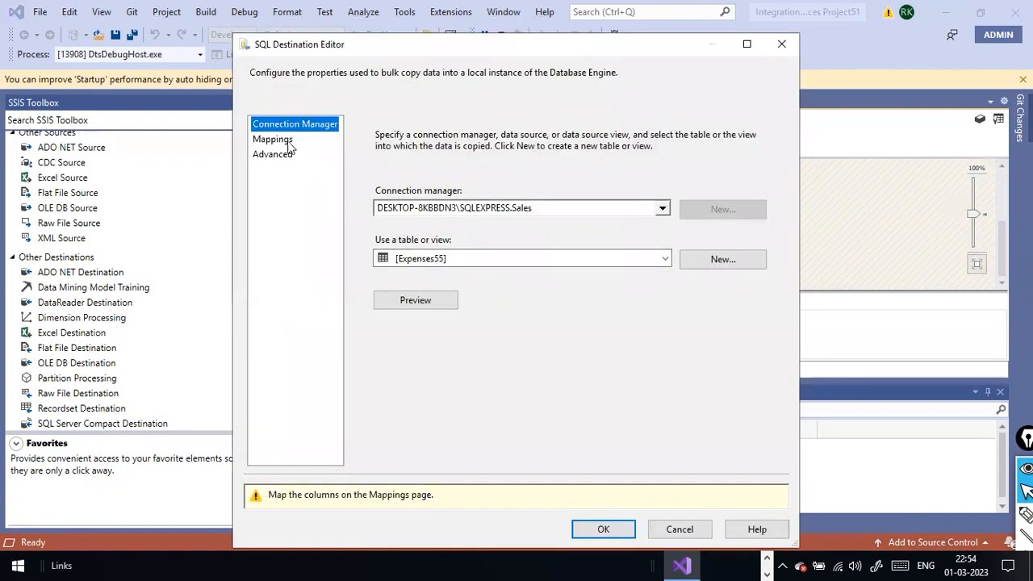
left_click(275, 139)
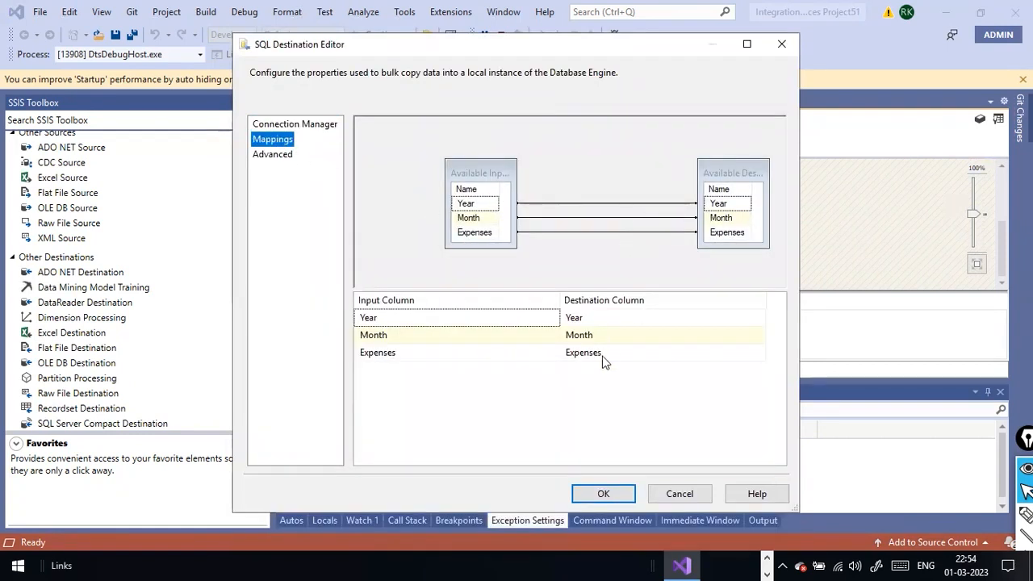
left_click(604, 494)
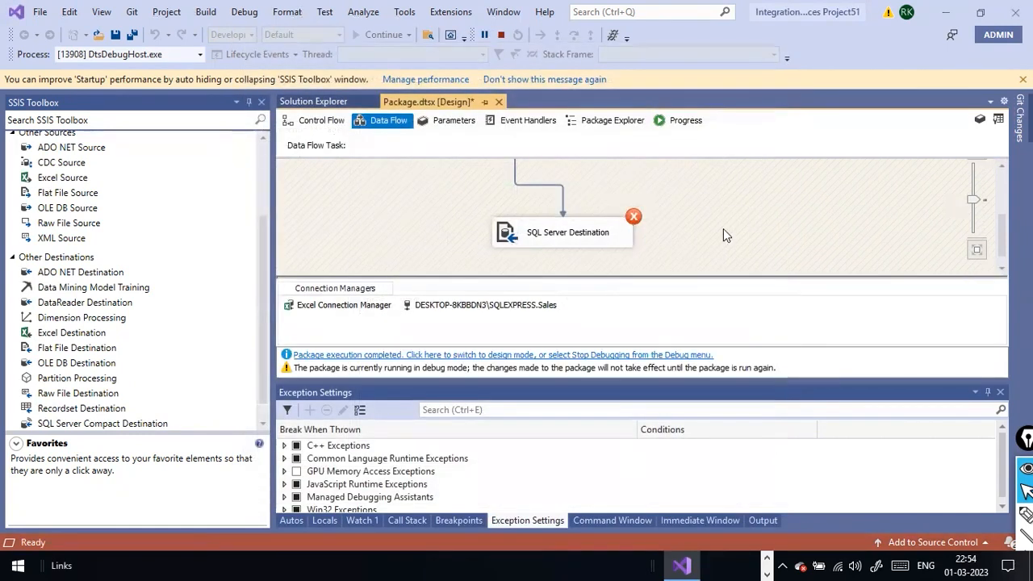
Return the package to design mode and execute the data flow task again
left_click(623, 356)
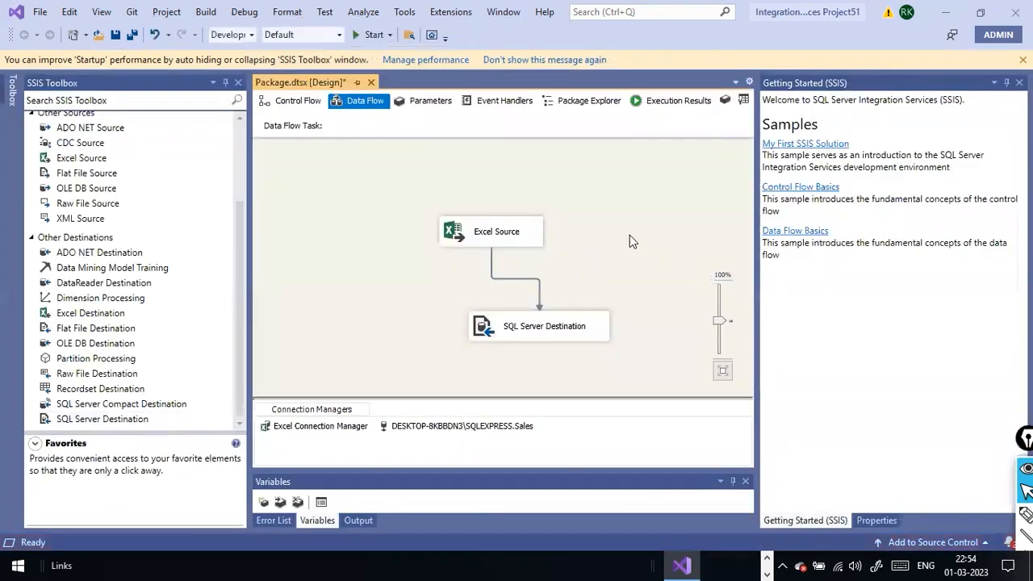
right_click(580, 232)
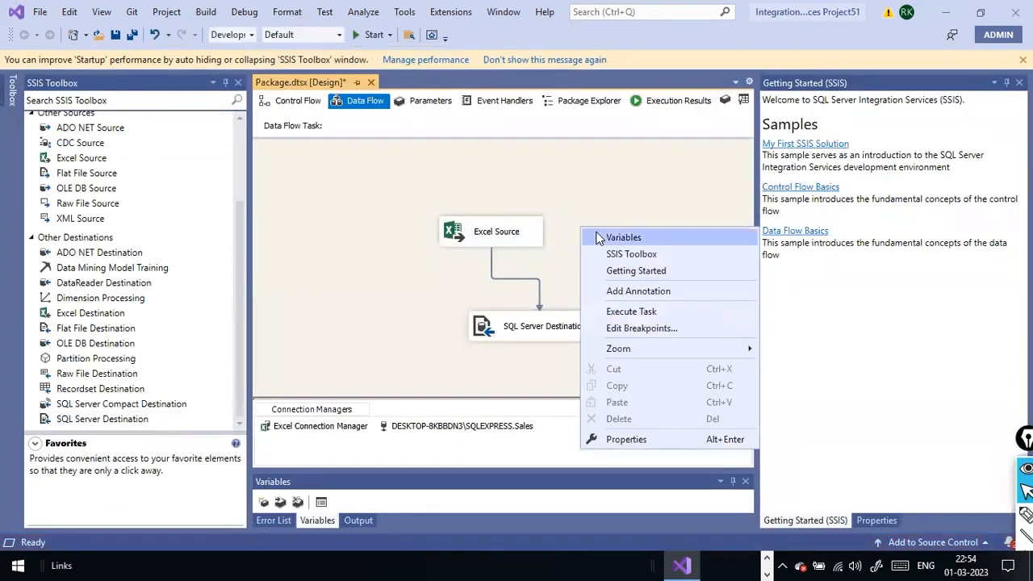
left_click(634, 312)
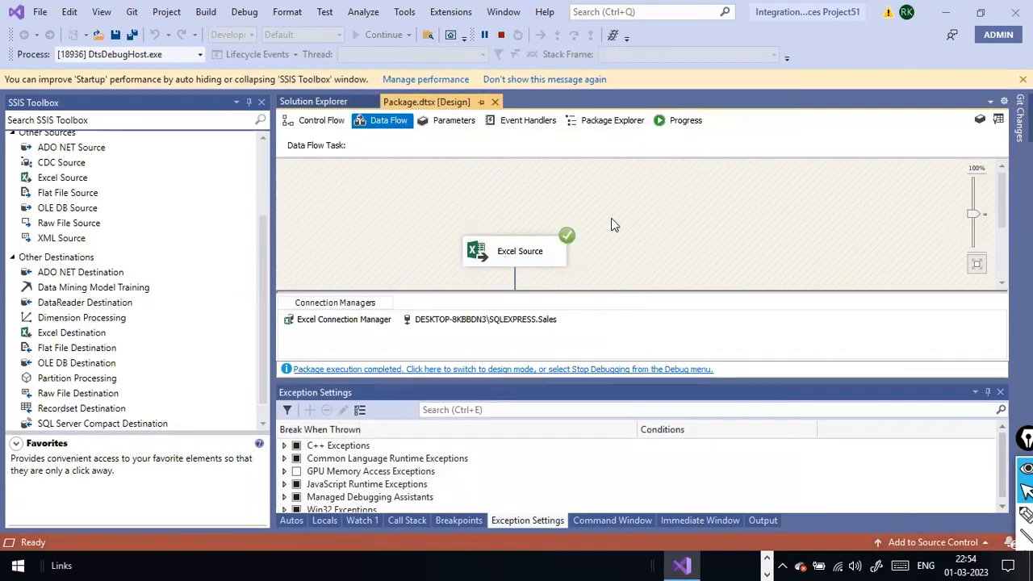
Switch to SQL Server Management Studio, paste the copied select statement for expenses55 on line 52 and run it
key("alt+Tab")
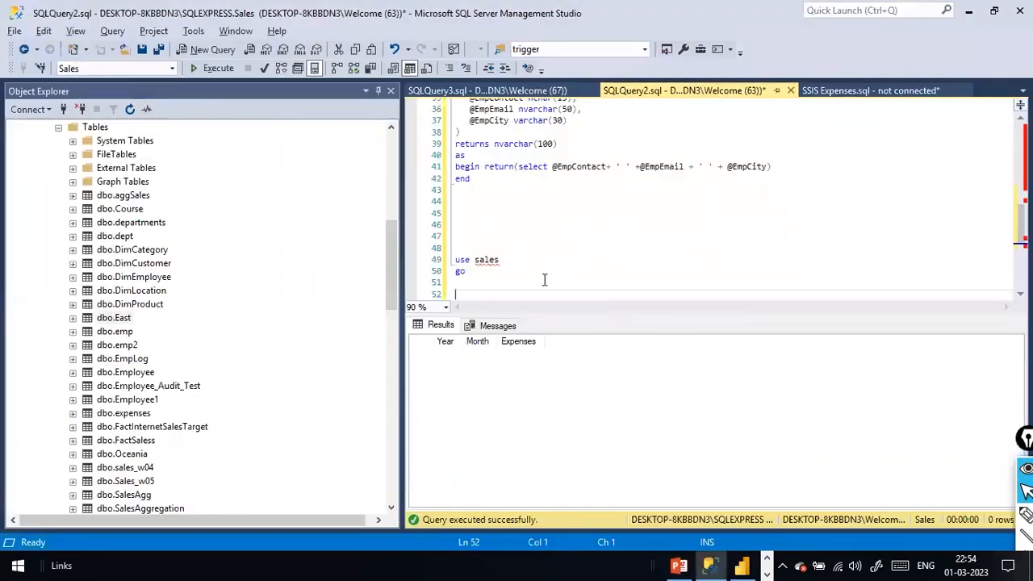
key("ctrl+v")
left_click_drag(580, 294, 454, 294)
left_click(225, 73)
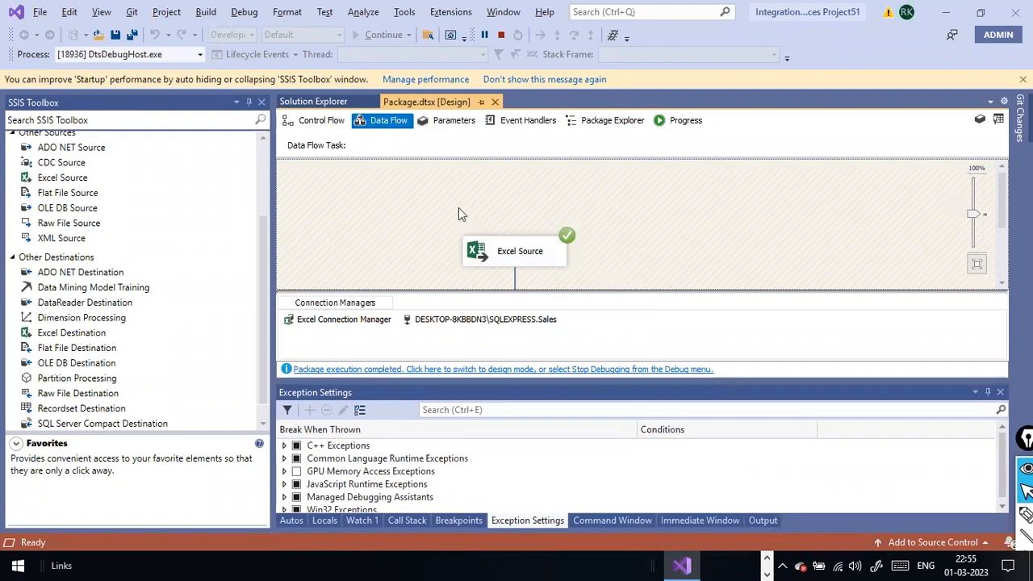
Back in Visual Studio, review the executed package's Data Flow Task and the Excel Source to SQL Server Destination flow
scroll(147, 161, "up", 3)
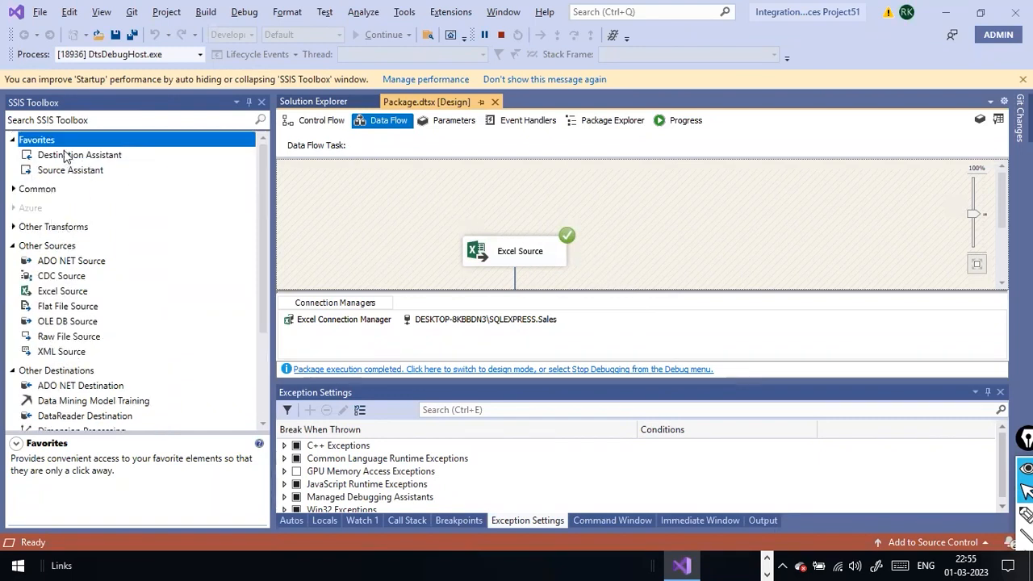
left_click(323, 120)
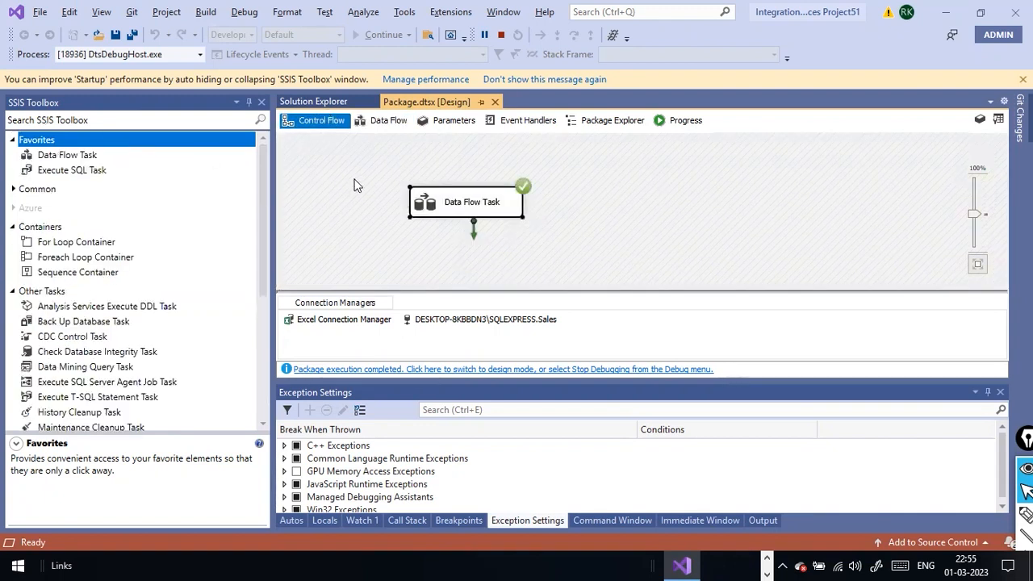
right_click(472, 214)
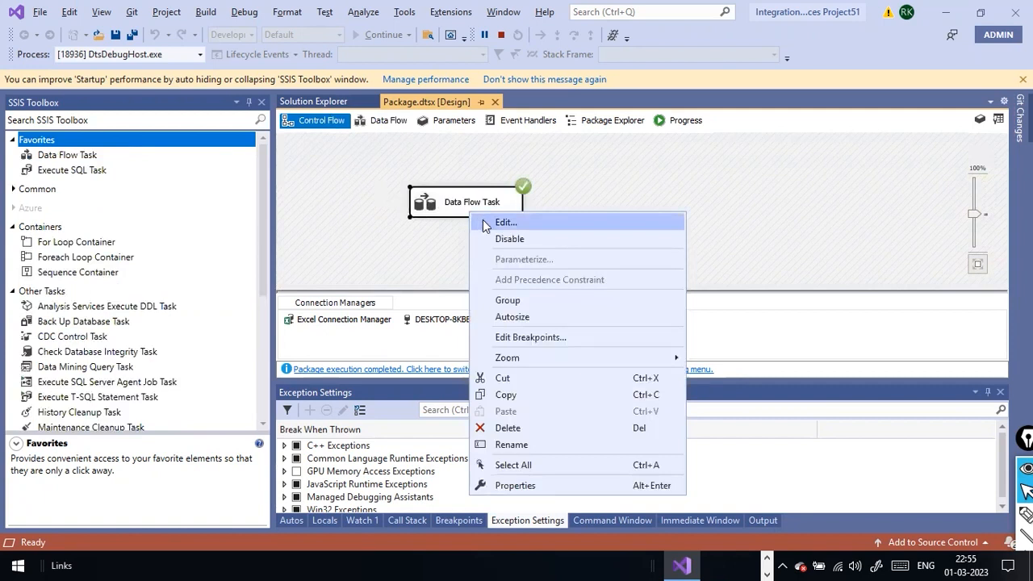
left_click(486, 226)
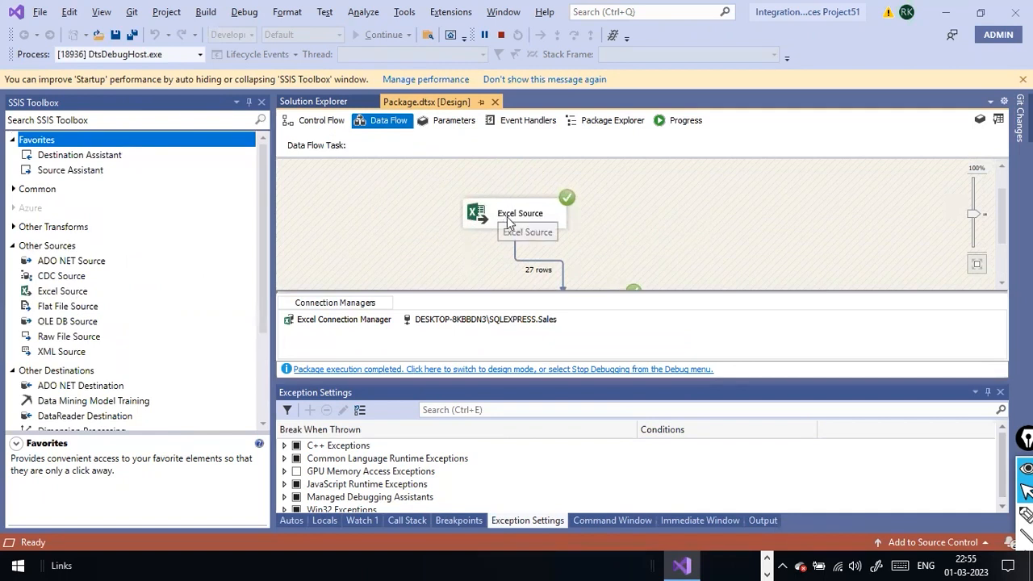
scroll(503, 230, "down", 2)
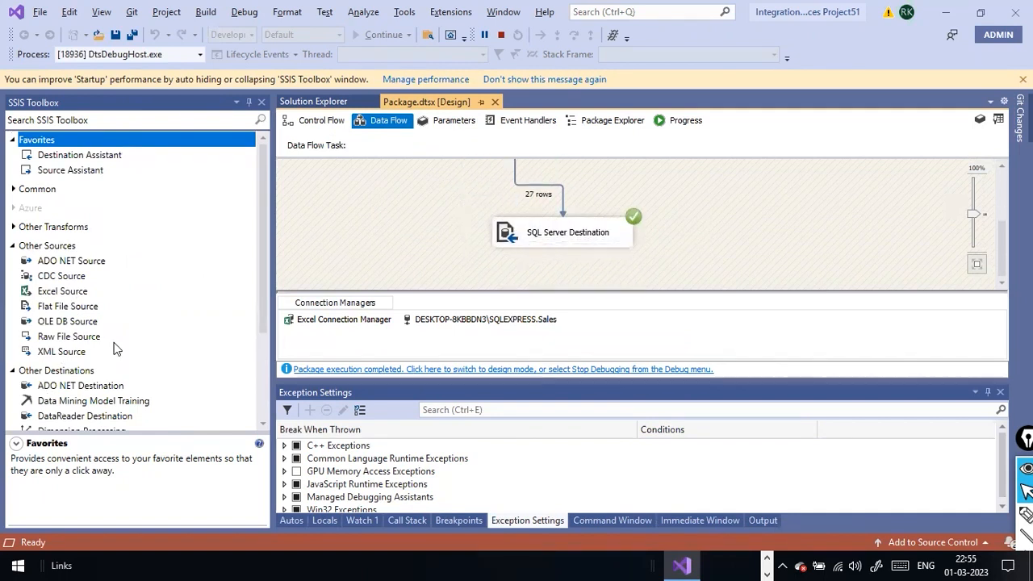
Open the Excel Source's settings, try to preview the Expenses$ sheet, and close the editor without changes
scroll(115, 347, "down", 3)
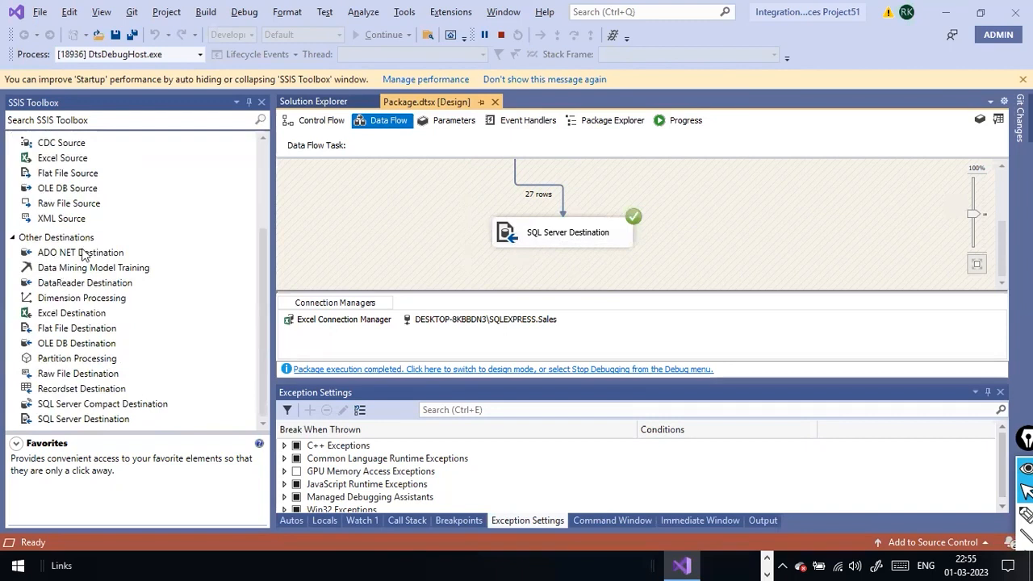
scroll(529, 242, "up", 2)
right_click(528, 218)
left_click(543, 221)
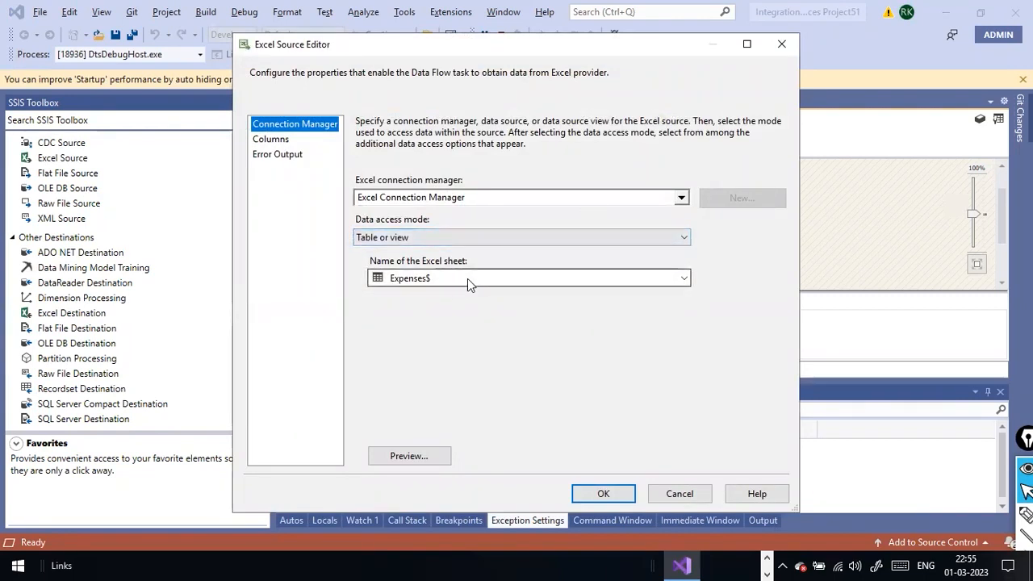
left_click(427, 455)
left_click(733, 311)
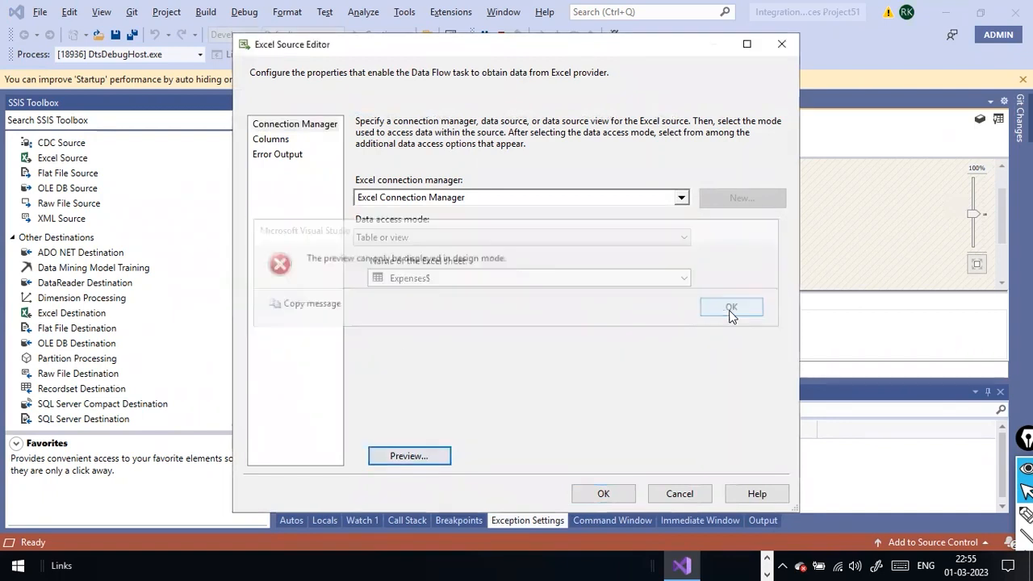
left_click(678, 494)
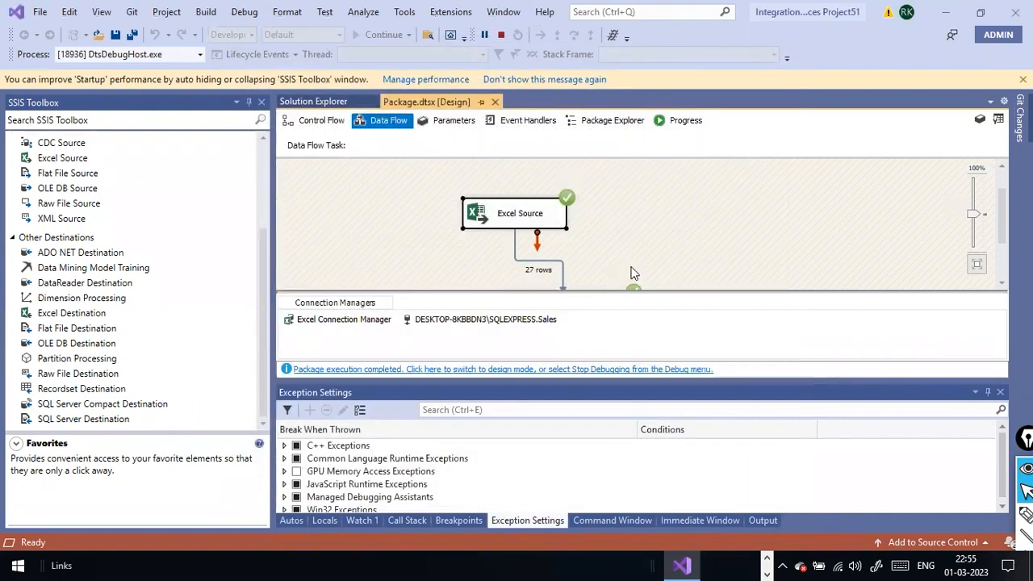
Create a new table for the SQL Server Destination from the suggested CREATE TABLE script with float columns Year, Month and Expenses
left_click_drag(644, 292, 642, 339)
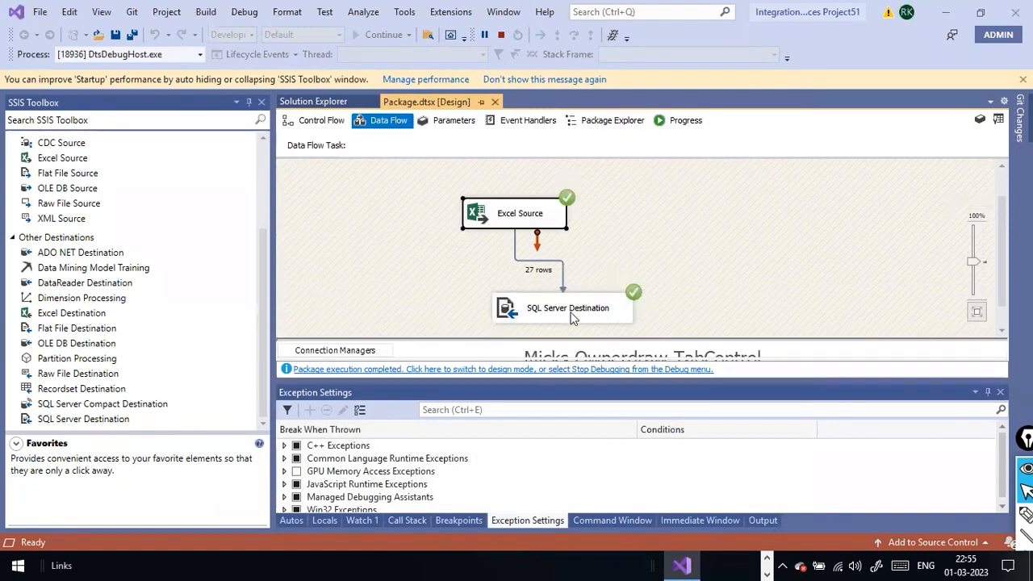
left_click(623, 312)
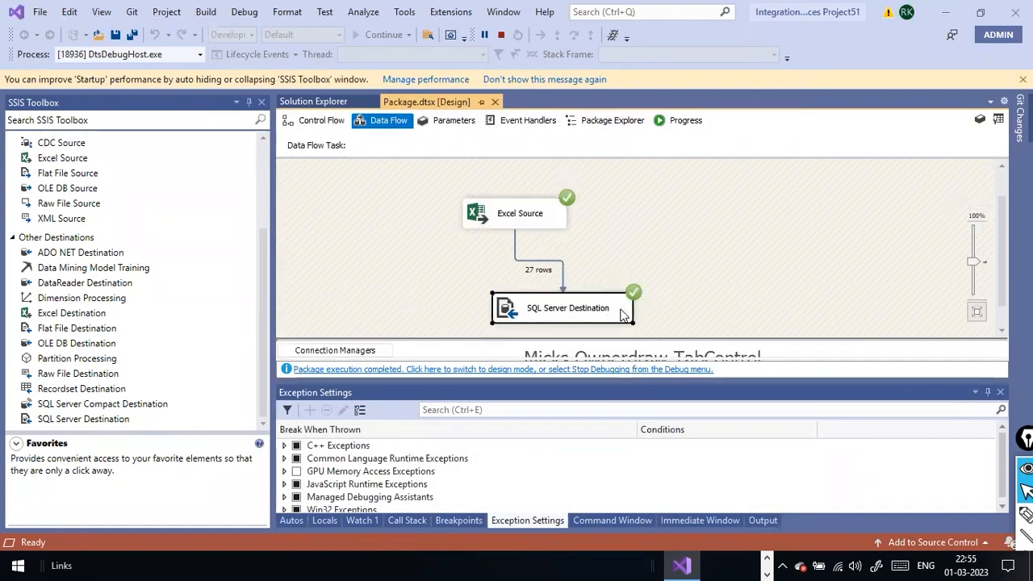
right_click(624, 313)
left_click(639, 319)
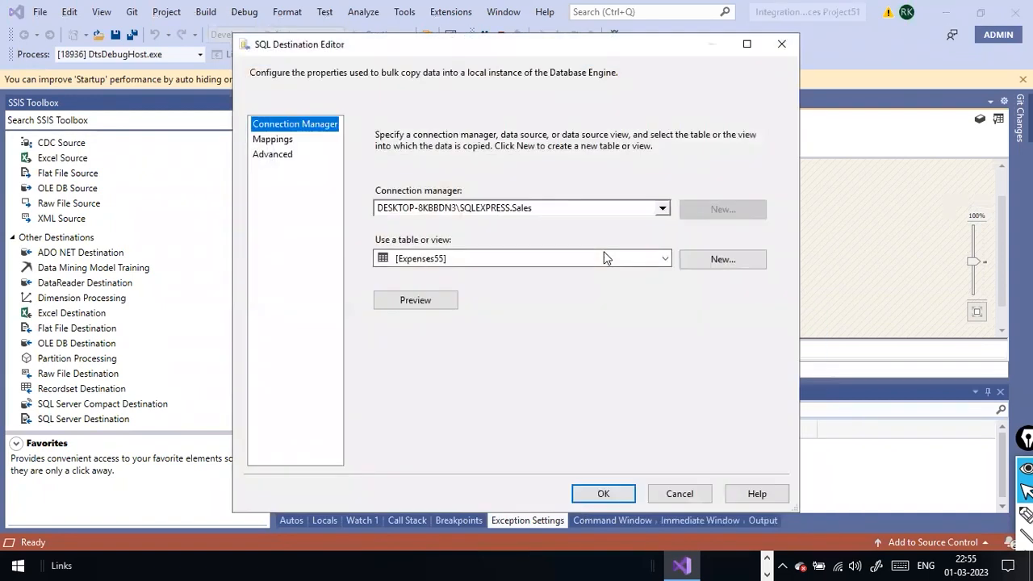
left_click(736, 266)
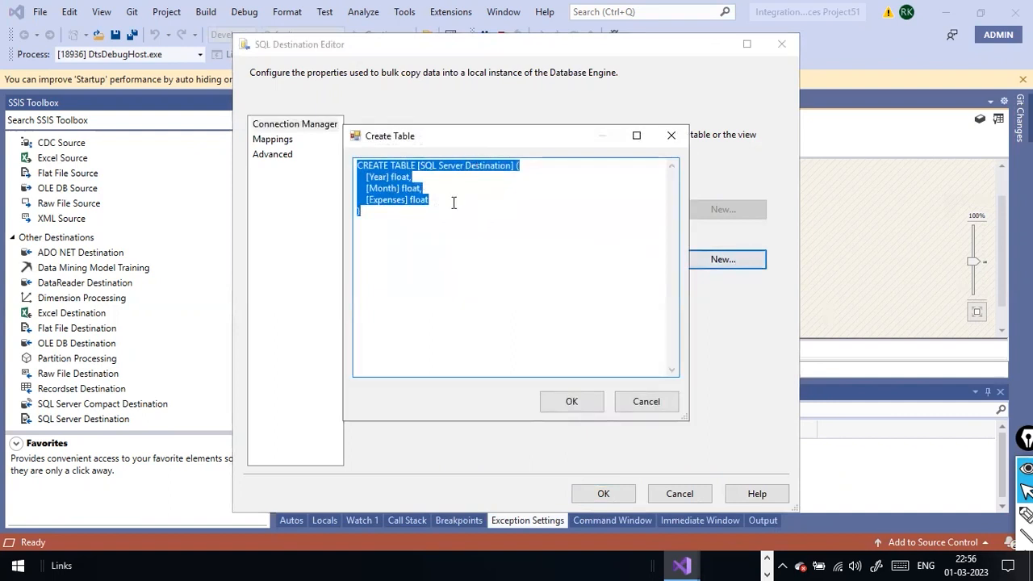
left_click(452, 199)
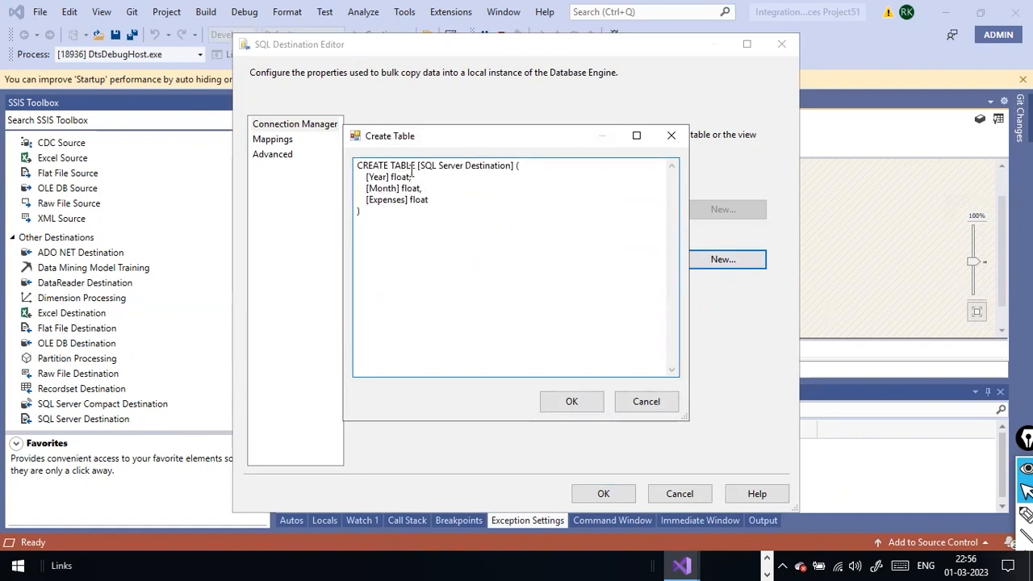
left_click_drag(419, 165, 520, 167)
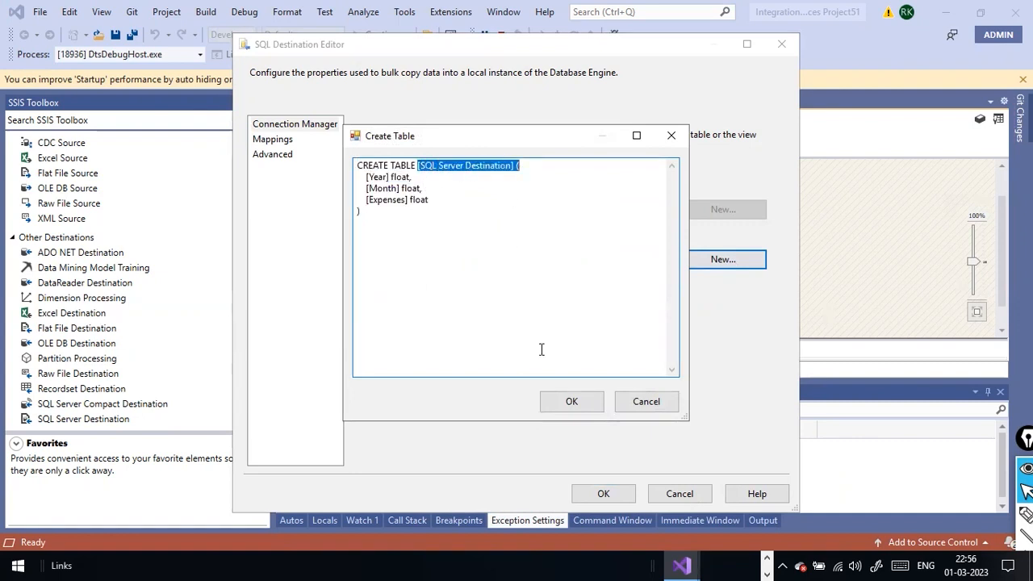
left_click(575, 406)
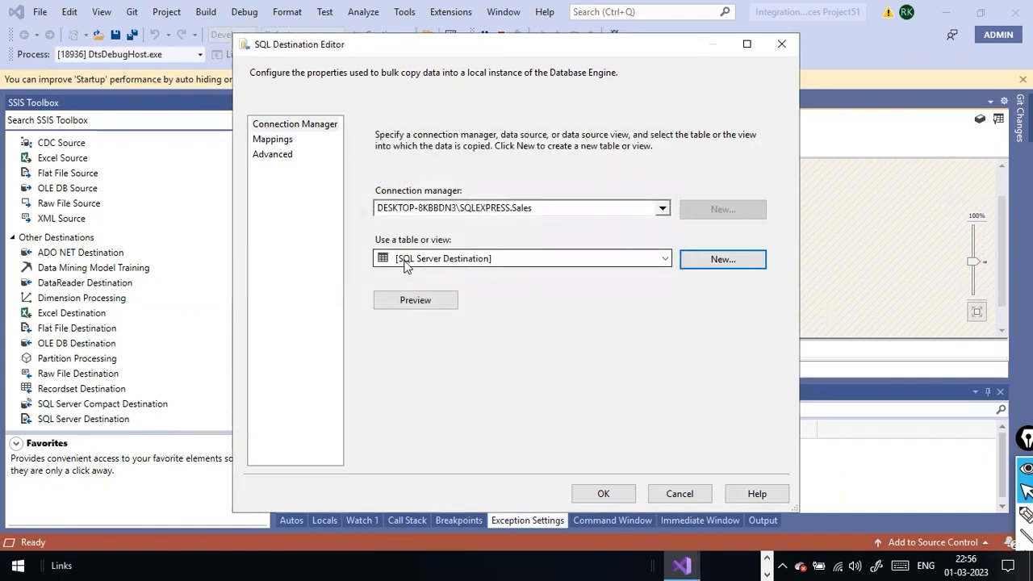
Set the destination table to the existing [dbo].[Expenses55], try to preview it, and accept the destination settings
left_click(665, 258)
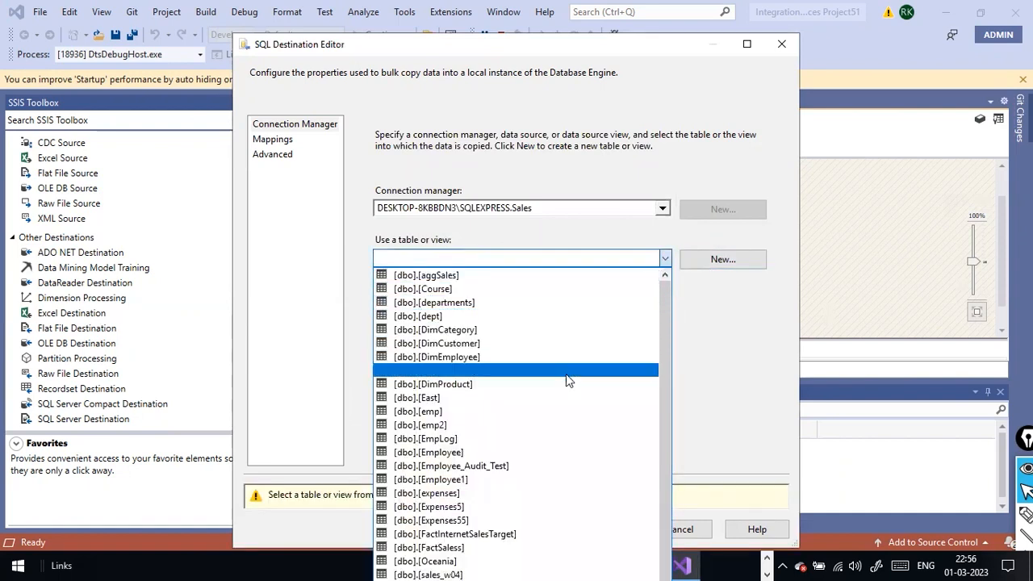
scroll(514, 445, "down", 2)
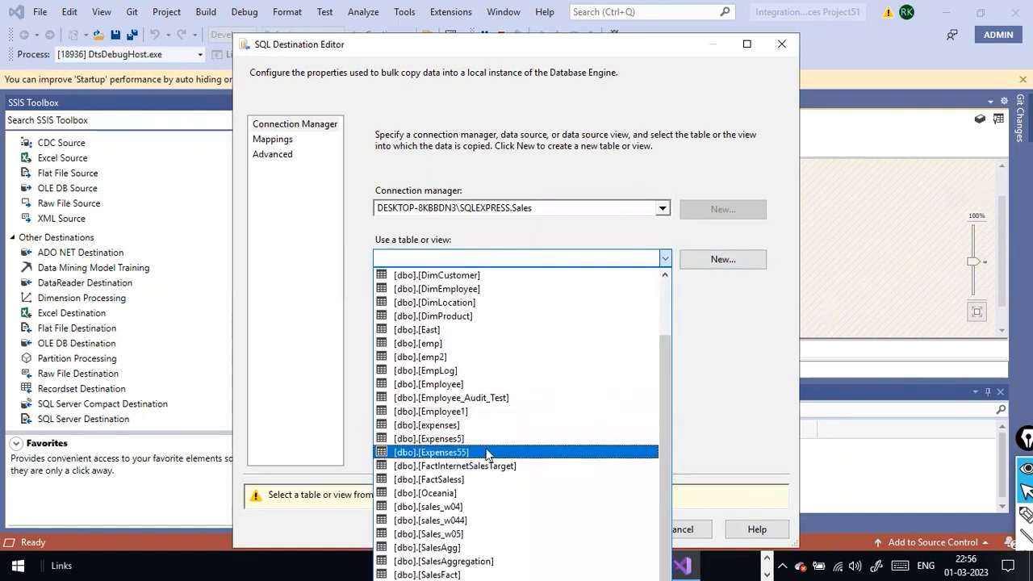
left_click(487, 453)
left_click(427, 305)
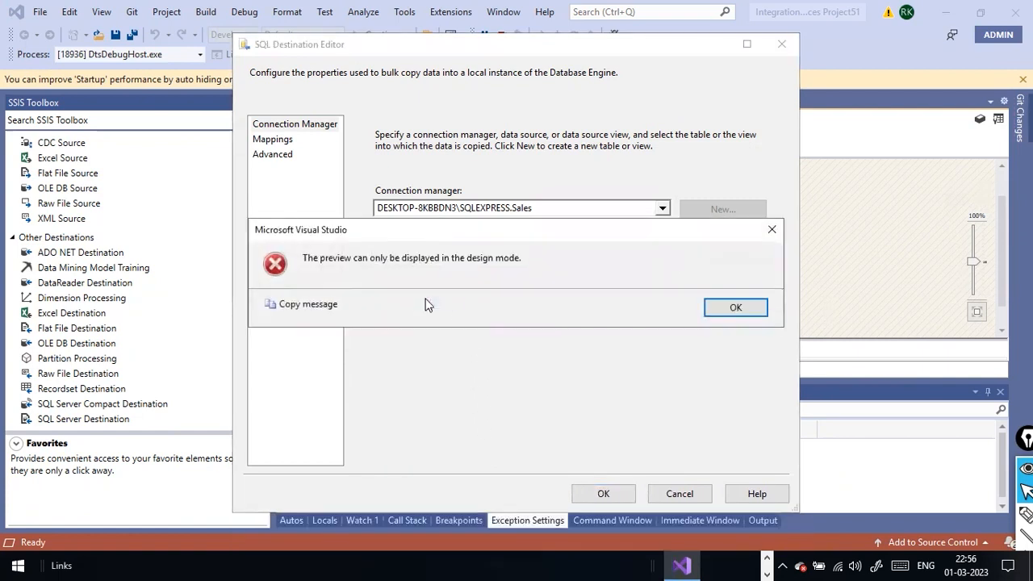
left_click(715, 308)
left_click(601, 500)
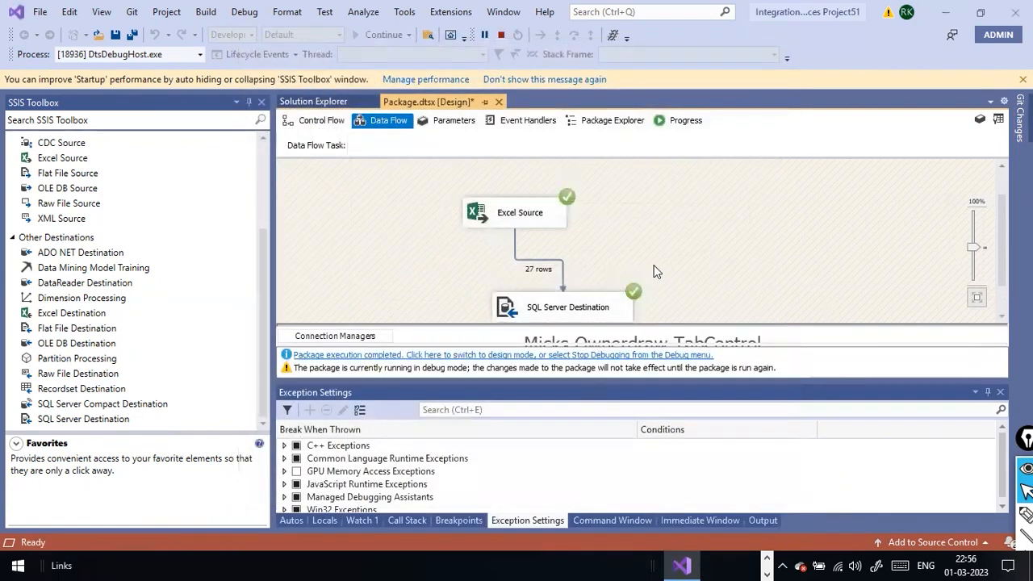
Put the package back into design mode and rerun the data flow task into Expenses55
right_click(680, 220)
left_click(559, 356)
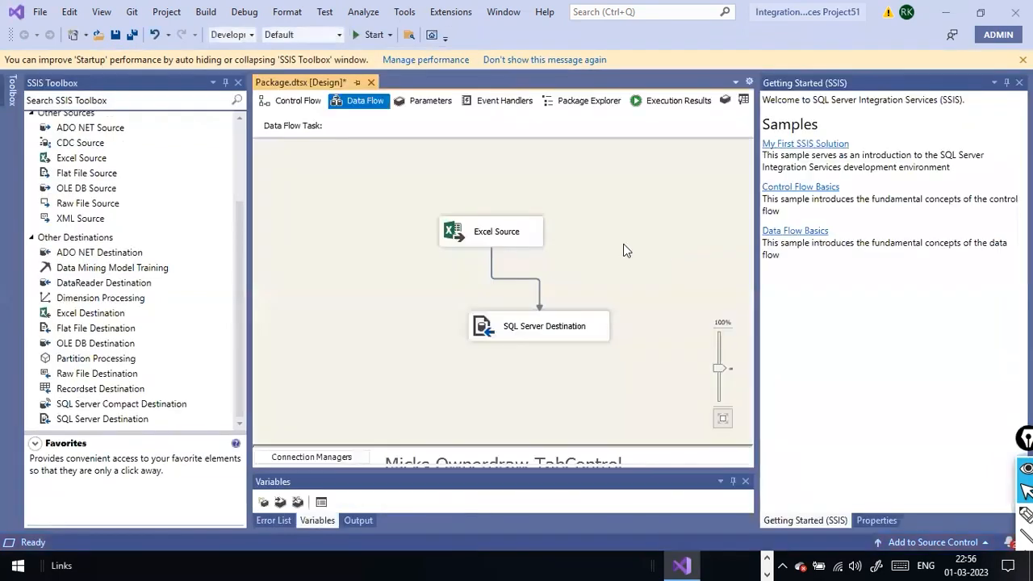
right_click(622, 248)
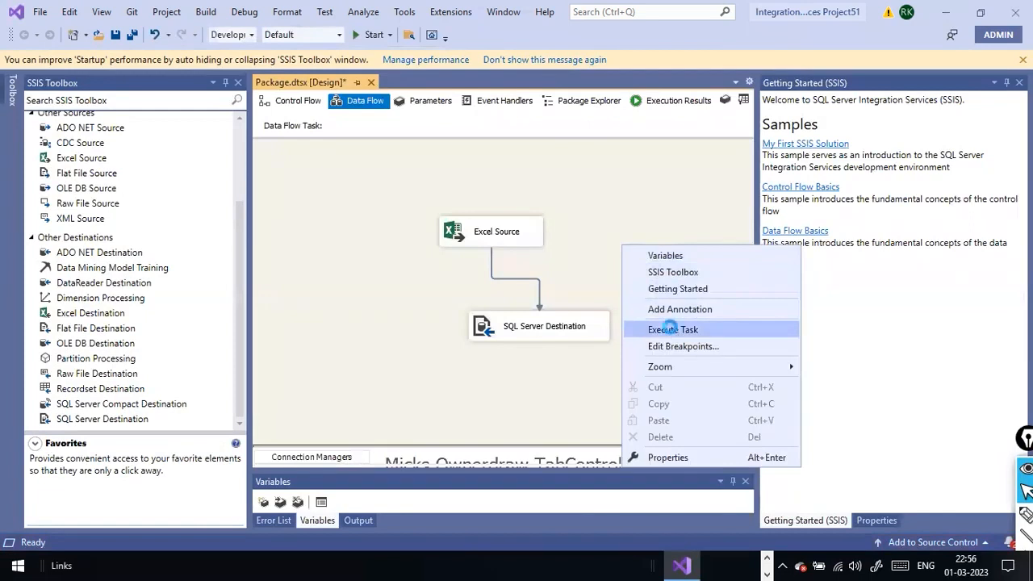
left_click(672, 330)
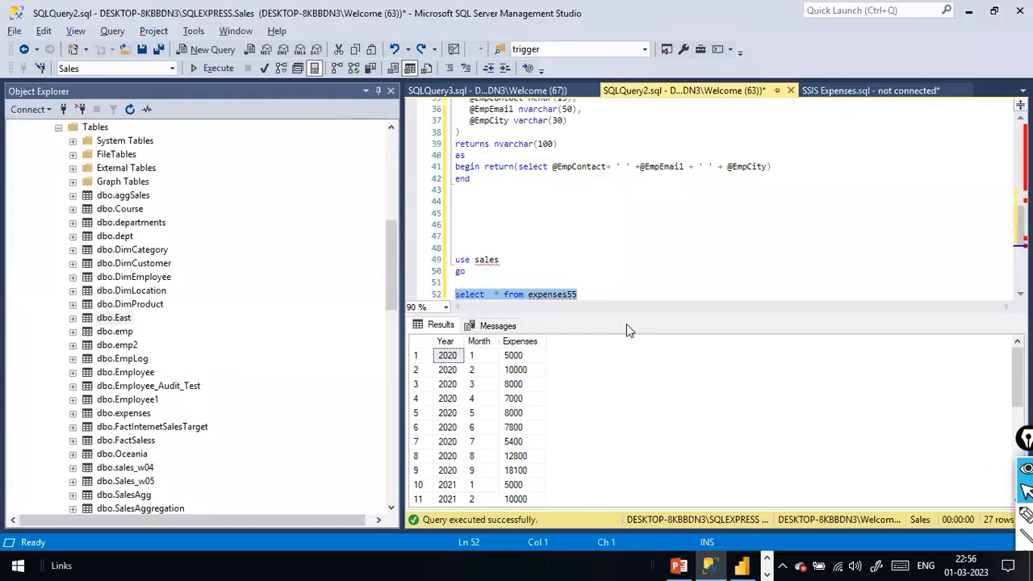
Switch to SQL Server Management Studio, rerun the expenses55 select statement and examine the returned rows through to the end
left_click(233, 68)
scroll(566, 387, "down", 9)
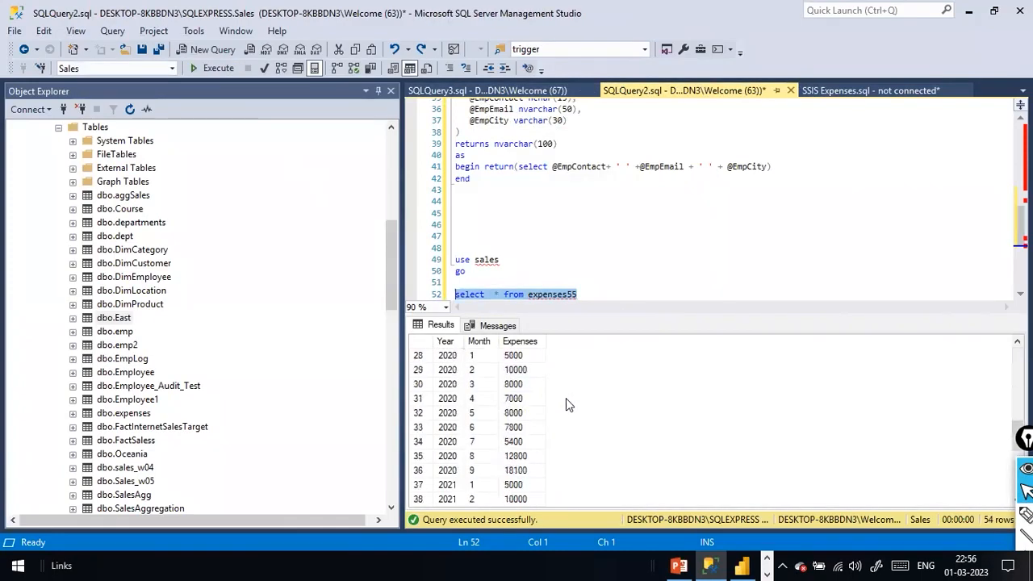
scroll(566, 398, "down", 5)
scroll(566, 398, "up", 5)
scroll(566, 398, "down", 5)
scroll(566, 398, "up", 14)
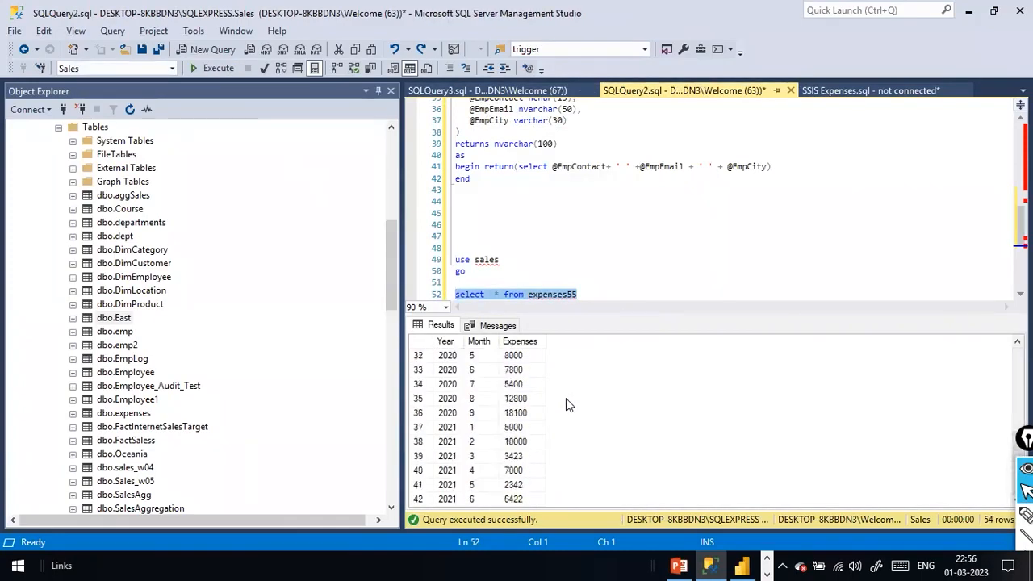
left_click(598, 298)
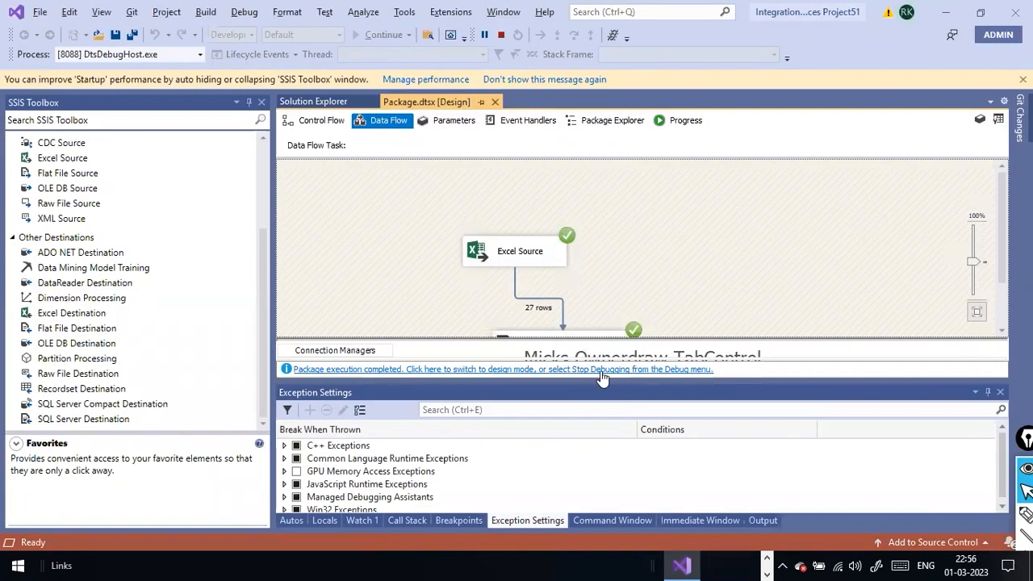
Switch back to Visual Studio and return the executed package to design mode
left_click(593, 373)
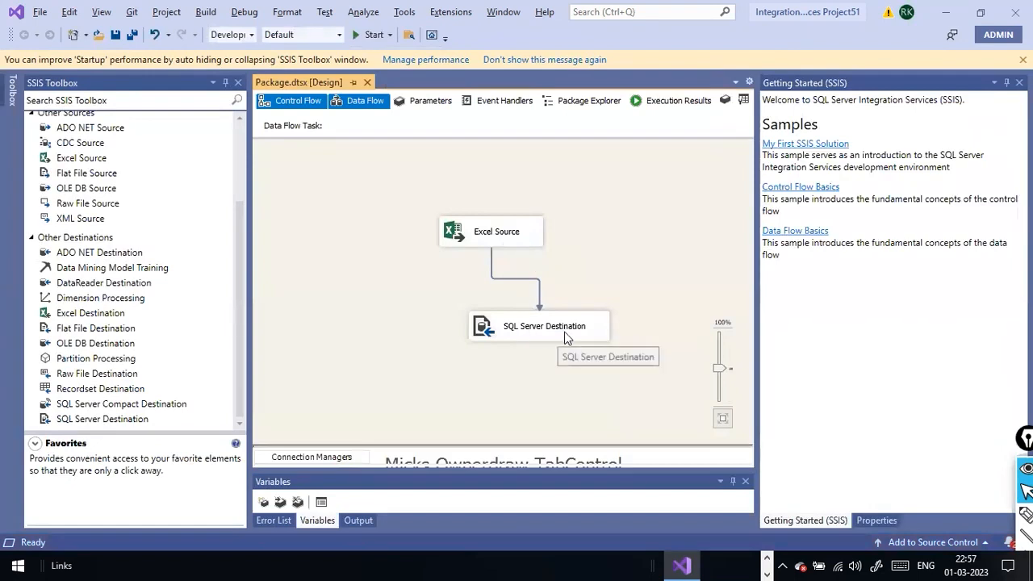
scroll(130, 331, "up", 3)
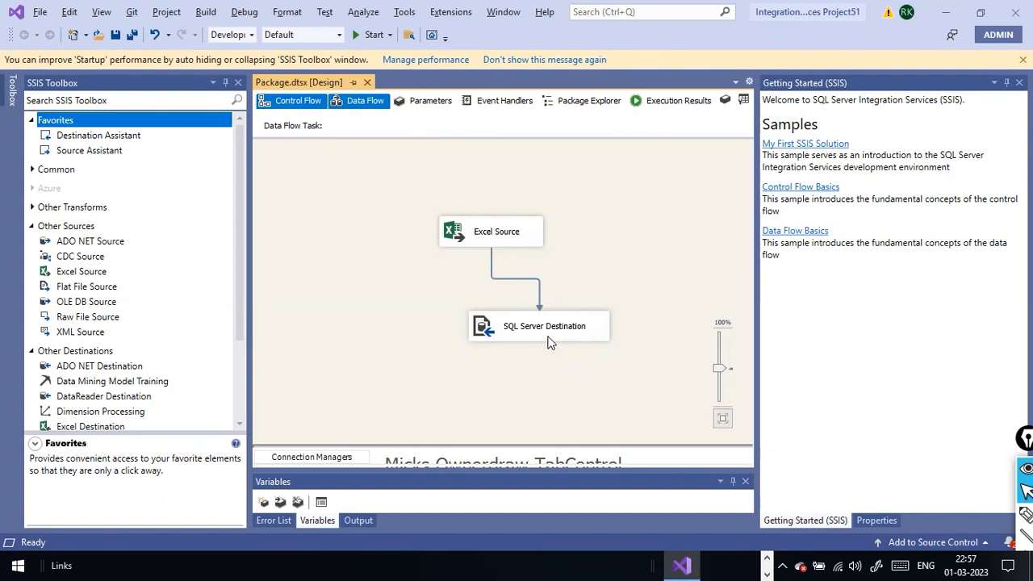
right_click(539, 299)
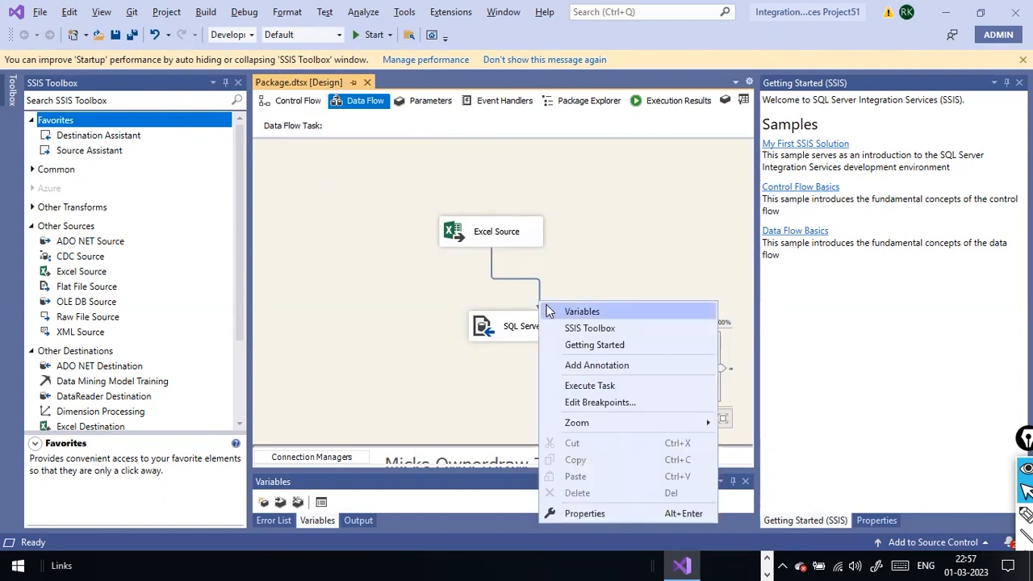
left_click(558, 257)
Open the SQL Server Destination's settings and review the column mappings of Year, Month and Expenses
left_click(584, 330)
right_click(584, 330)
left_click(607, 337)
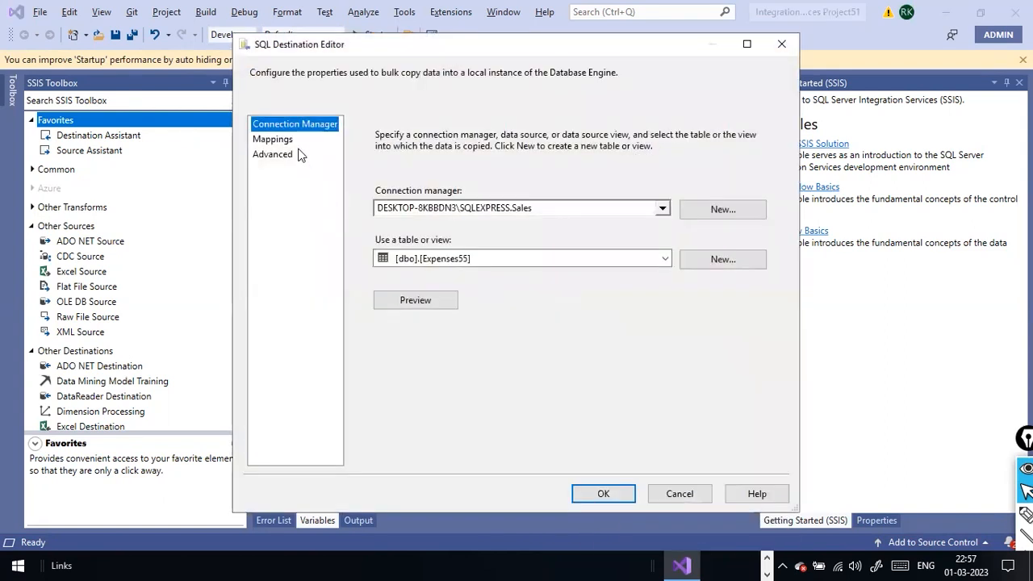
left_click(274, 143)
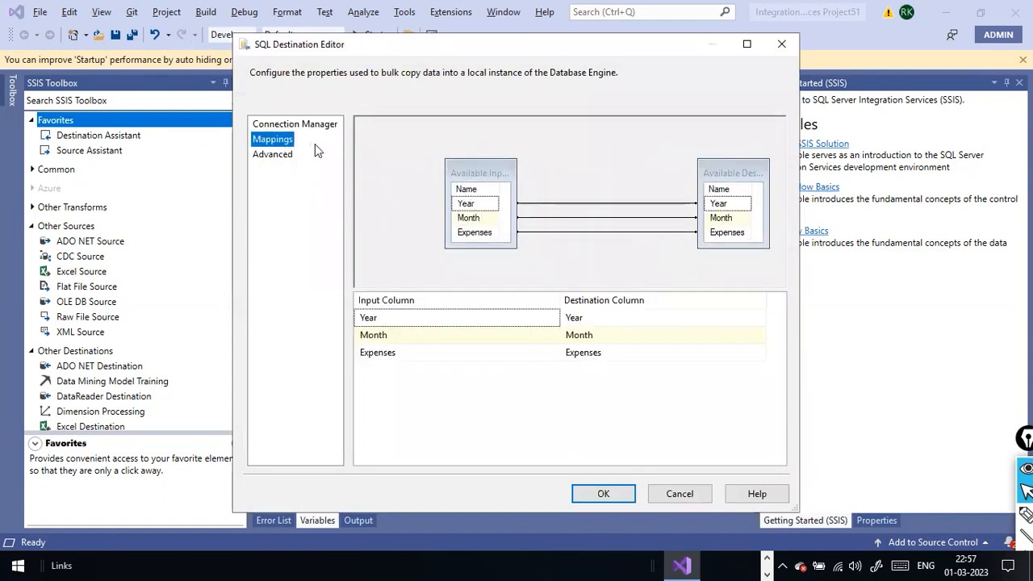
left_click(607, 494)
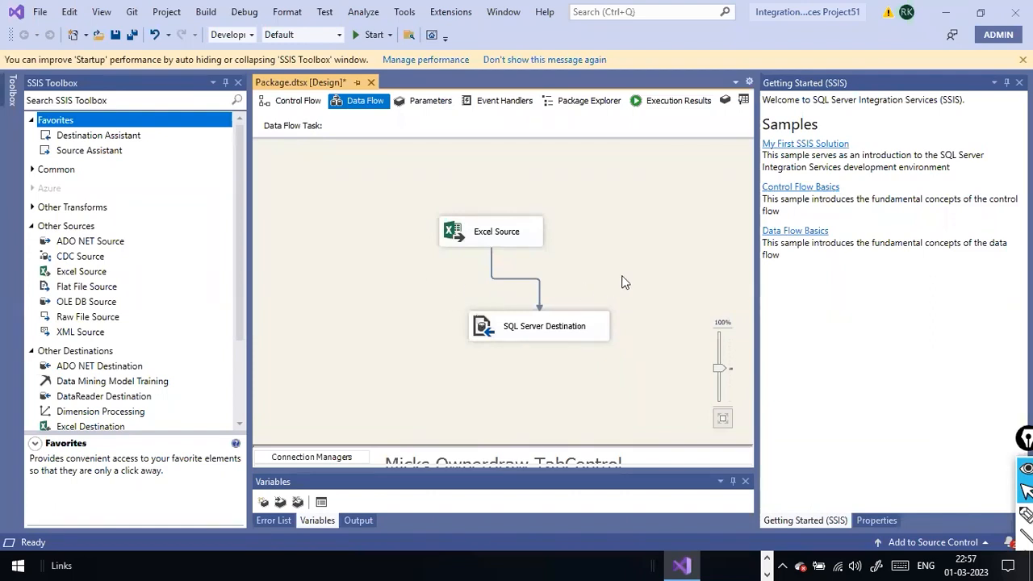
right_click(592, 253)
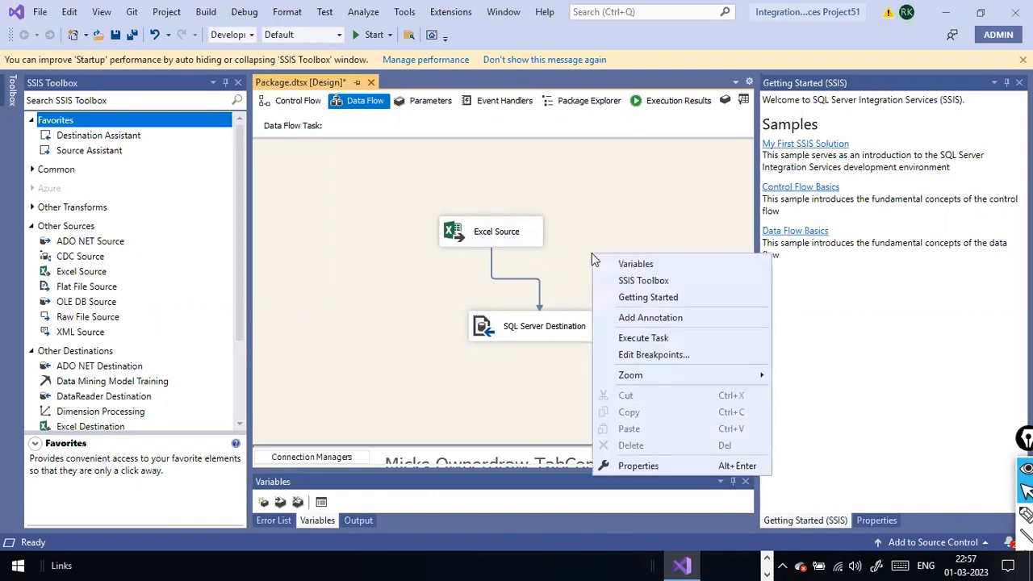
left_click(644, 121)
right_click(664, 187)
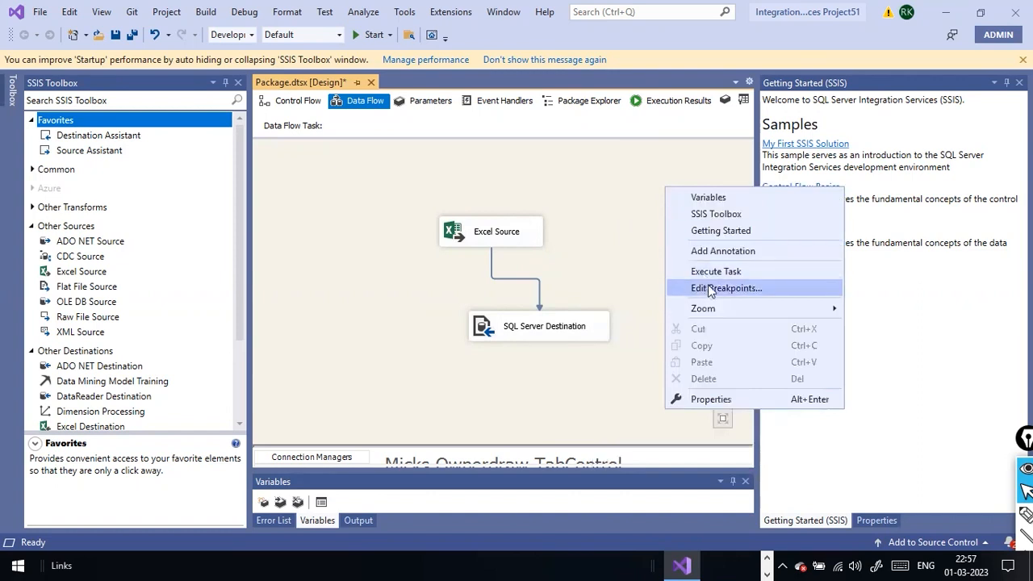
left_click(635, 229)
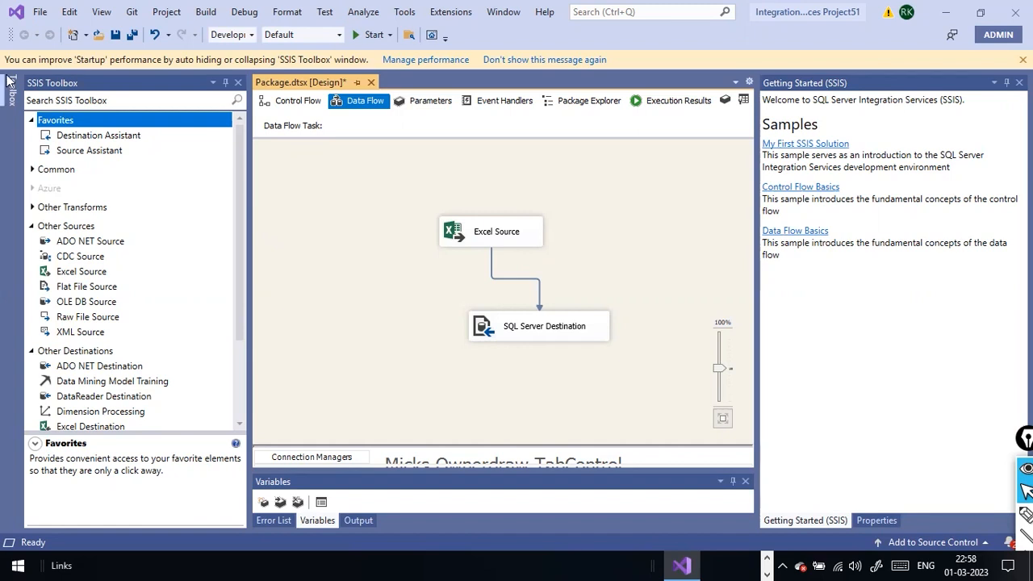
Examine the sources and destinations available in the SSIS Toolbox, and expand Other Transforms to look through its transformations
scroll(103, 289, "down", 3)
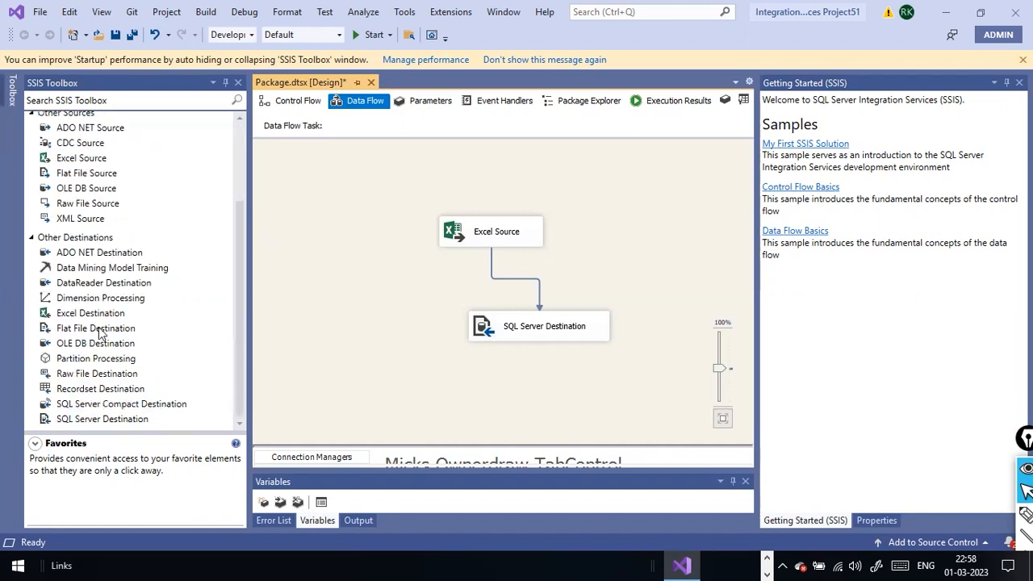
scroll(101, 333, "up", 3)
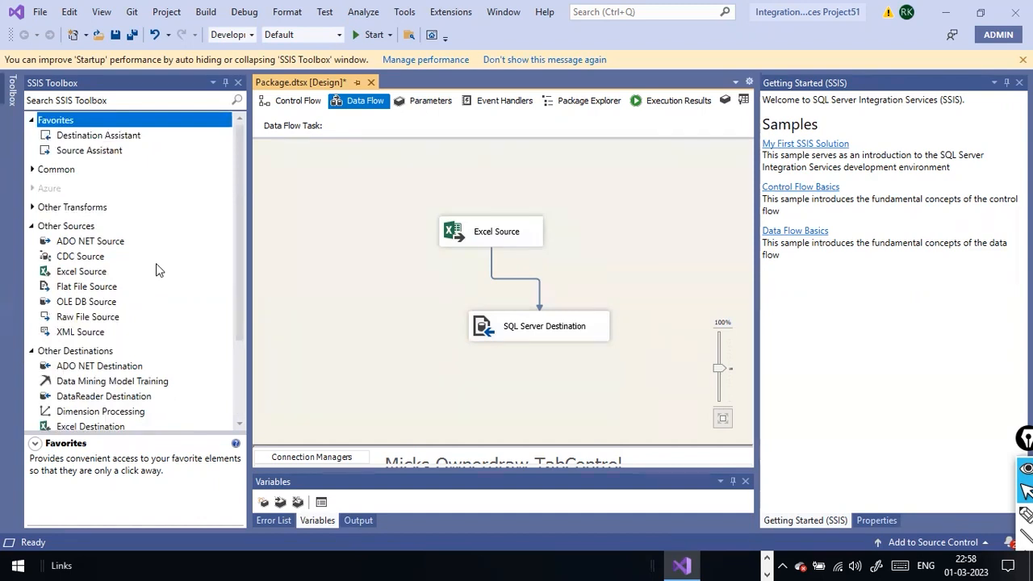
scroll(156, 263, "down", 3)
scroll(156, 264, "up", 3)
left_click(32, 207)
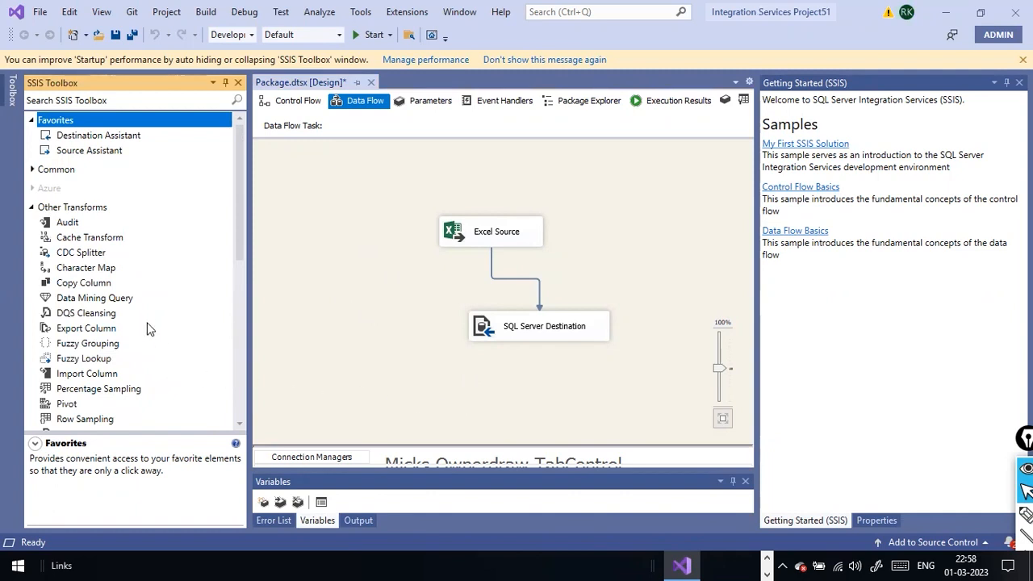
scroll(147, 316, "down", 4)
left_click(358, 103)
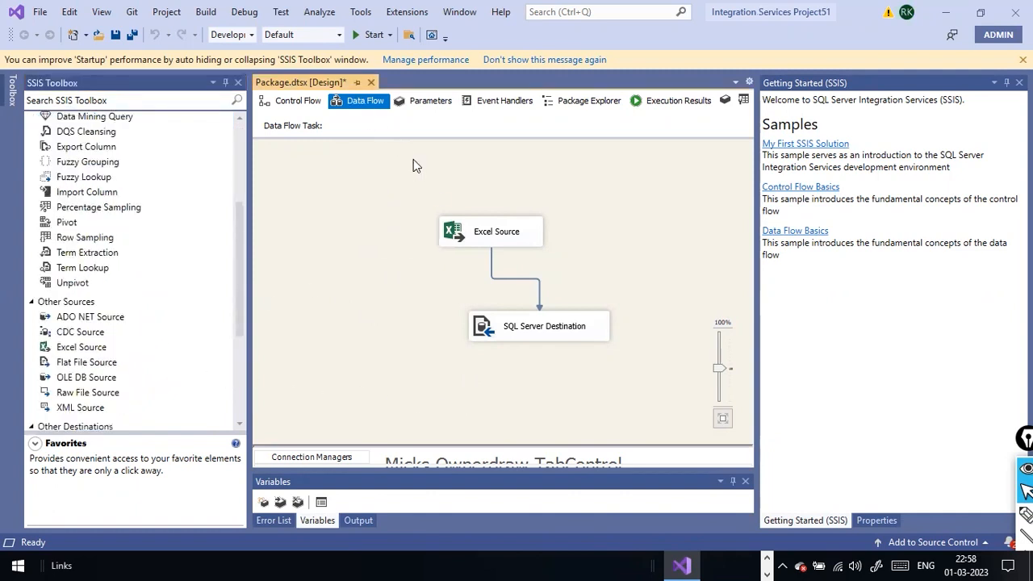
scroll(156, 277, "up", 4)
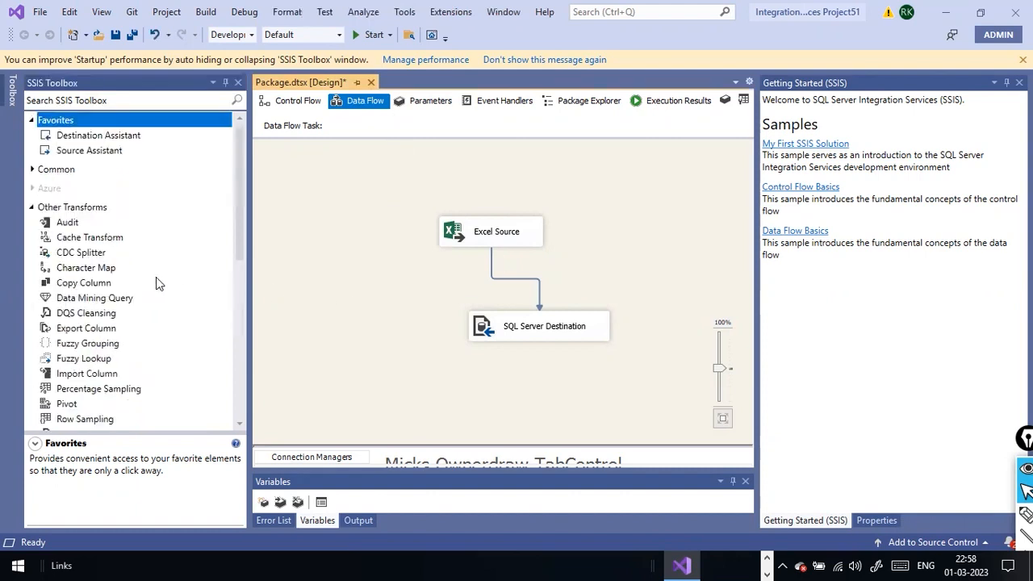
Look through the remaining sources and destinations, expand the Common transformations and select Conditional Split to read its description
scroll(155, 277, "down", 6)
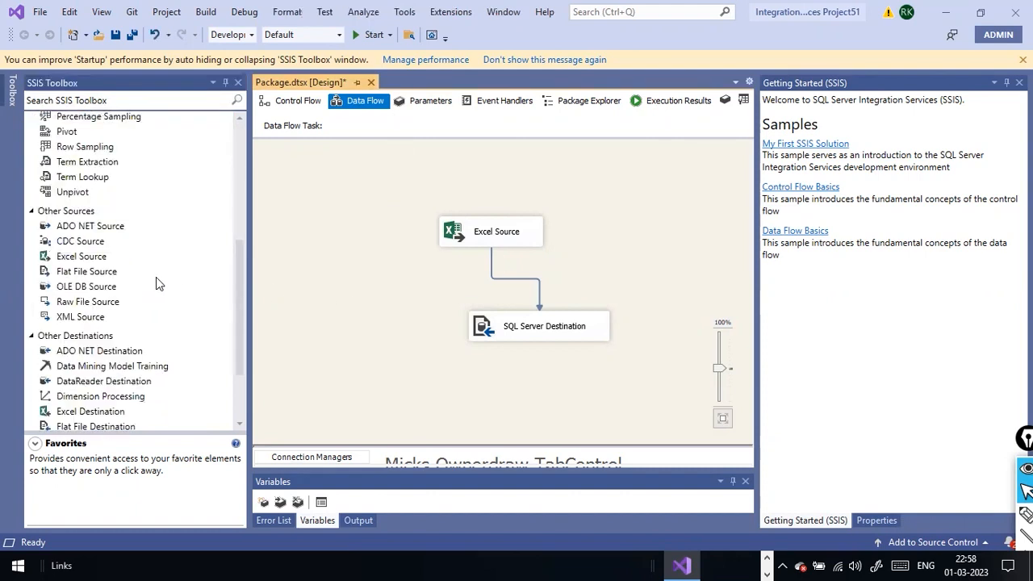
scroll(156, 277, "down", 2)
scroll(156, 278, "up", 8)
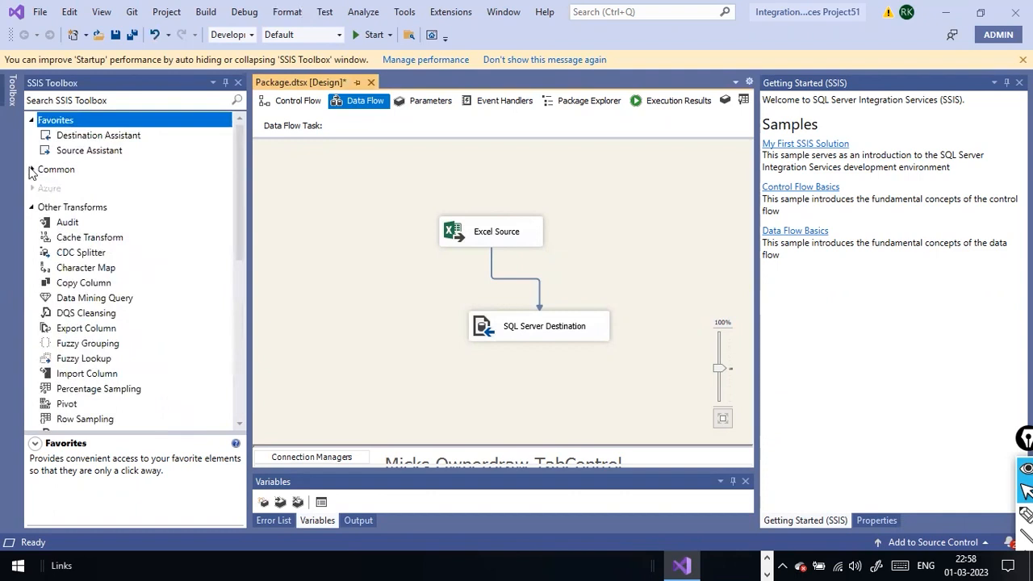
left_click(34, 170)
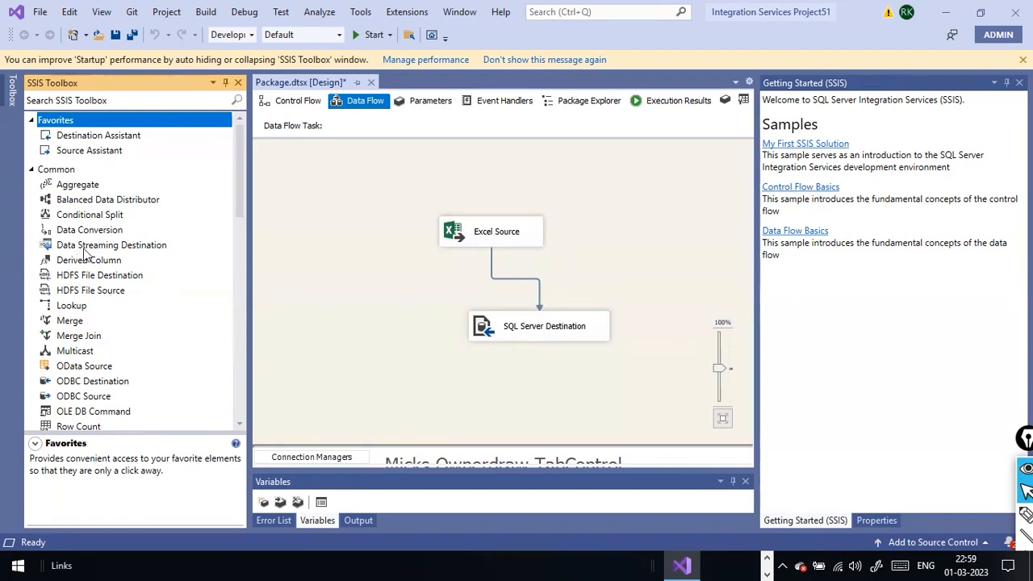
left_click(102, 217)
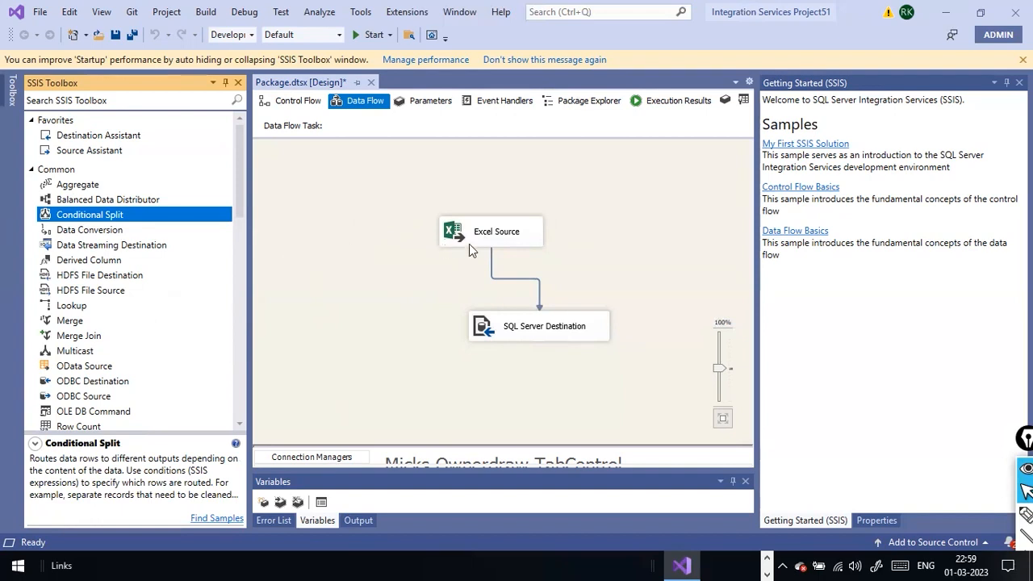
Move Excel Source further above SQL Server Destination and try to bring up the options of the path connecting them
left_click_drag(469, 244, 544, 189)
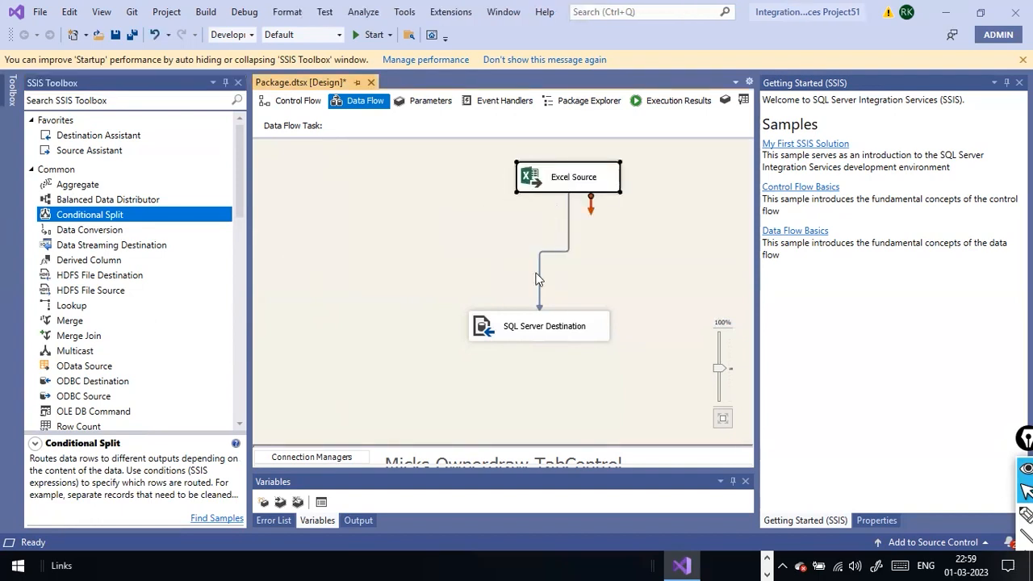
right_click(539, 273)
right_click(532, 272)
right_click(532, 271)
left_click(539, 263)
right_click(538, 263)
left_click(536, 258)
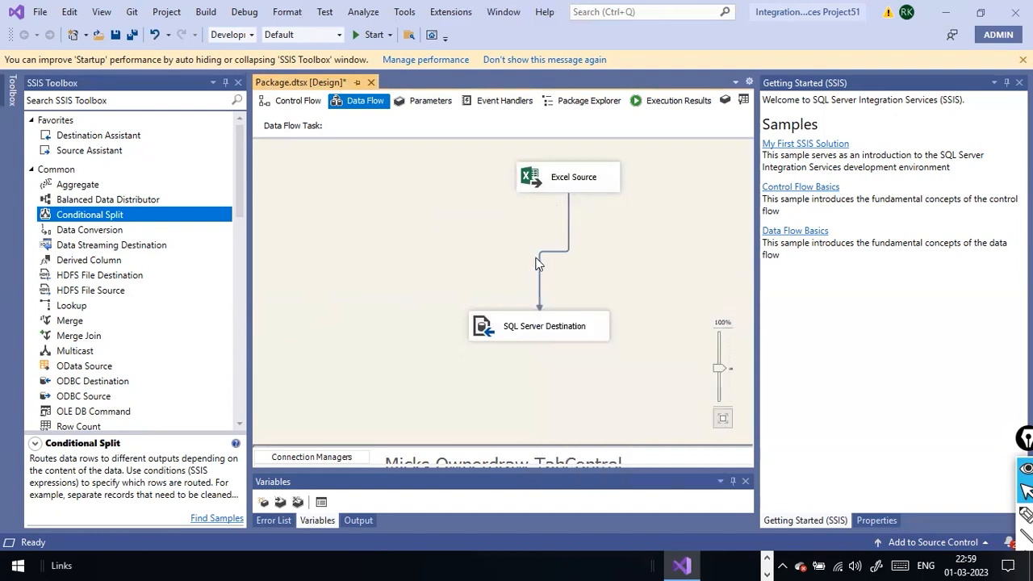
right_click(538, 262)
left_click(343, 216)
Save a copy of the package as excel2SqlServerPackage.dtsx in the dat1 folder on D:
left_click(40, 11)
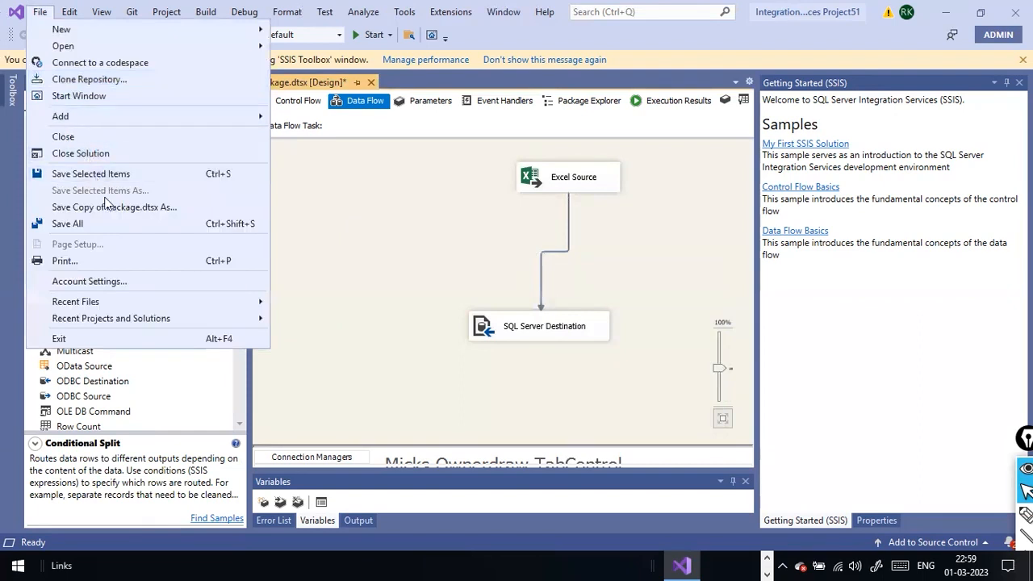
left_click(107, 206)
left_click(146, 257)
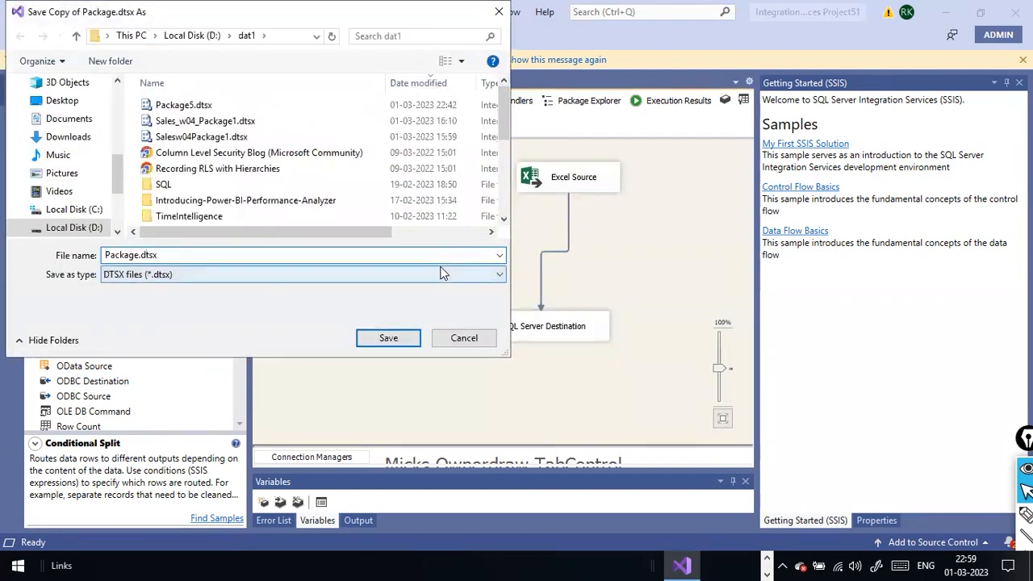
key("Home")
type("excel2SqlServer")
key("Return")
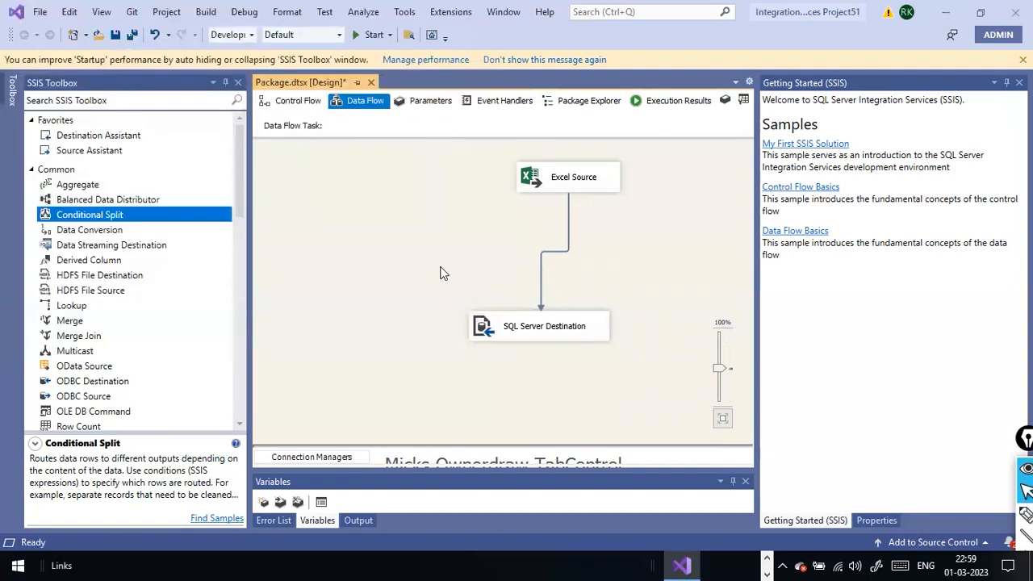
Save another copy of the package as SplitterPackage.dtsx in the dat1 folder
left_click(40, 13)
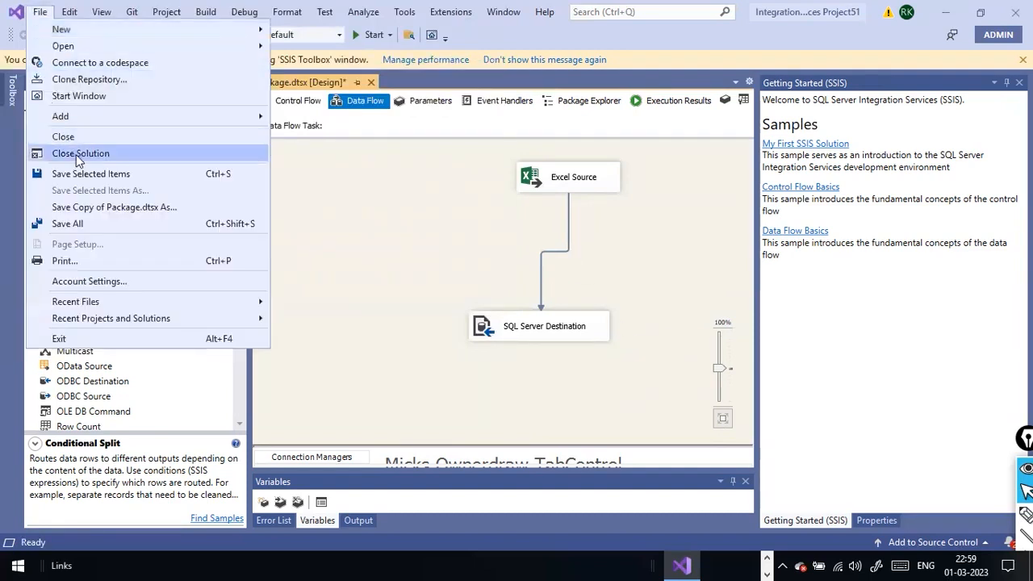
left_click(103, 210)
left_click(120, 255)
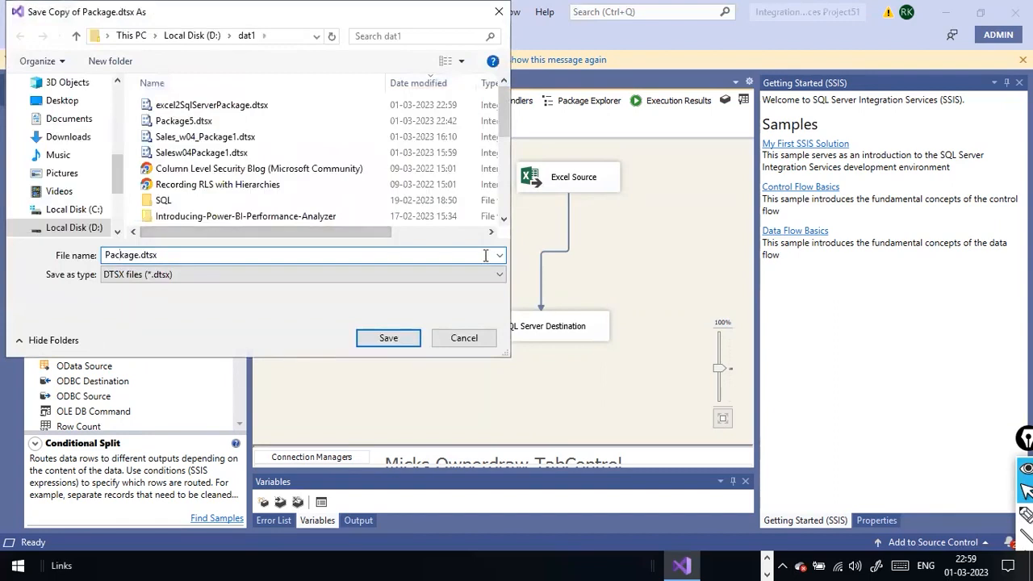
type("Splitter")
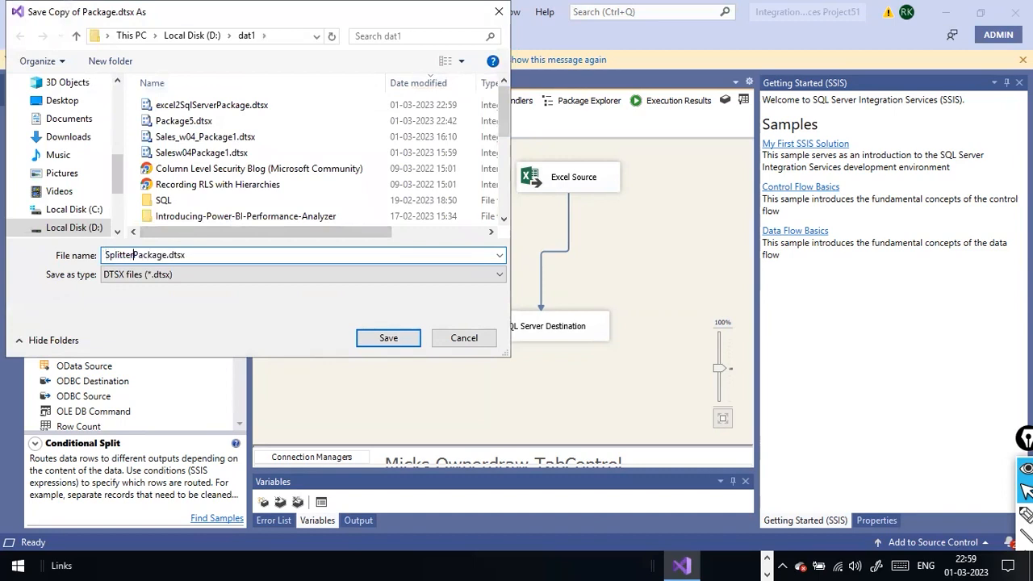
key("Return")
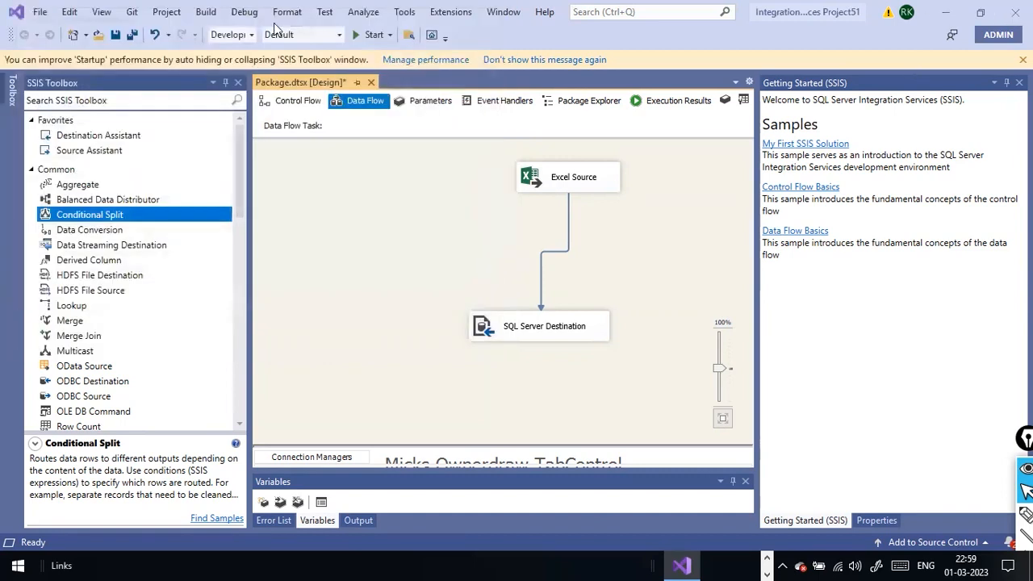
Replace the direct path from Excel Source to SQL Server Destination with a Conditional Split transformation fed by Excel Source
right_click(540, 280)
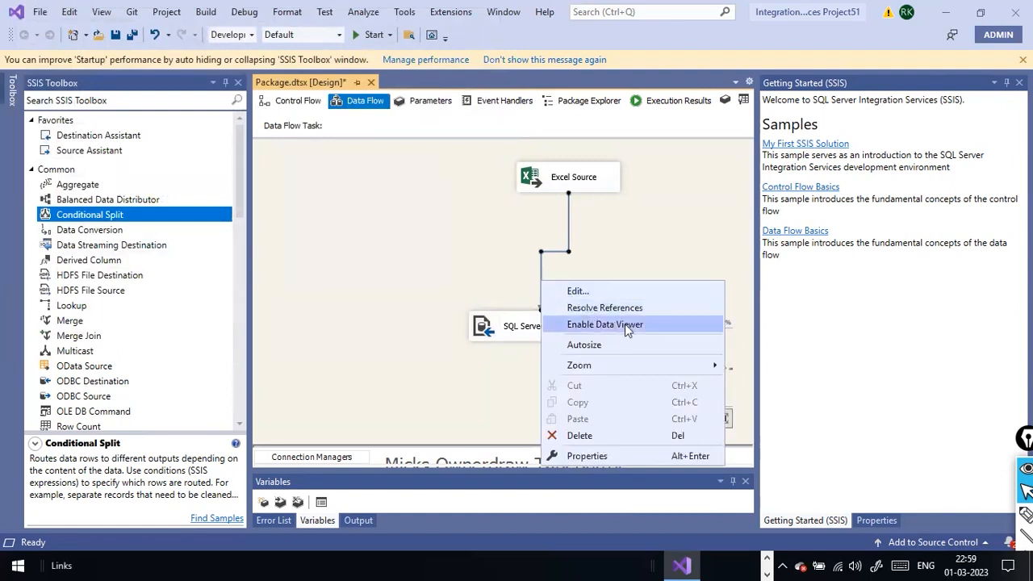
left_click(601, 433)
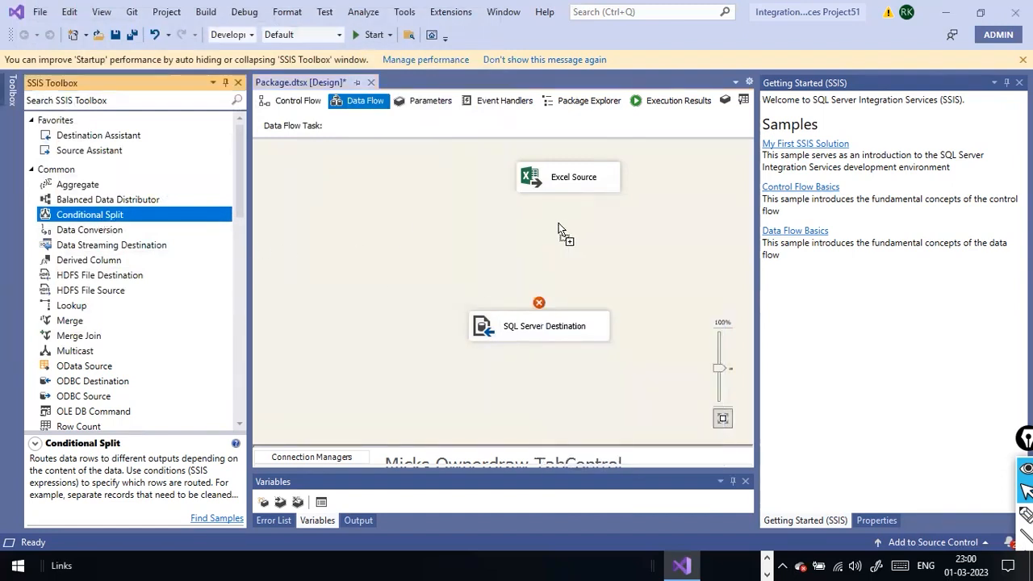
left_click_drag(558, 223, 559, 225)
left_click_drag(561, 325, 578, 404)
left_click_drag(646, 226, 601, 231)
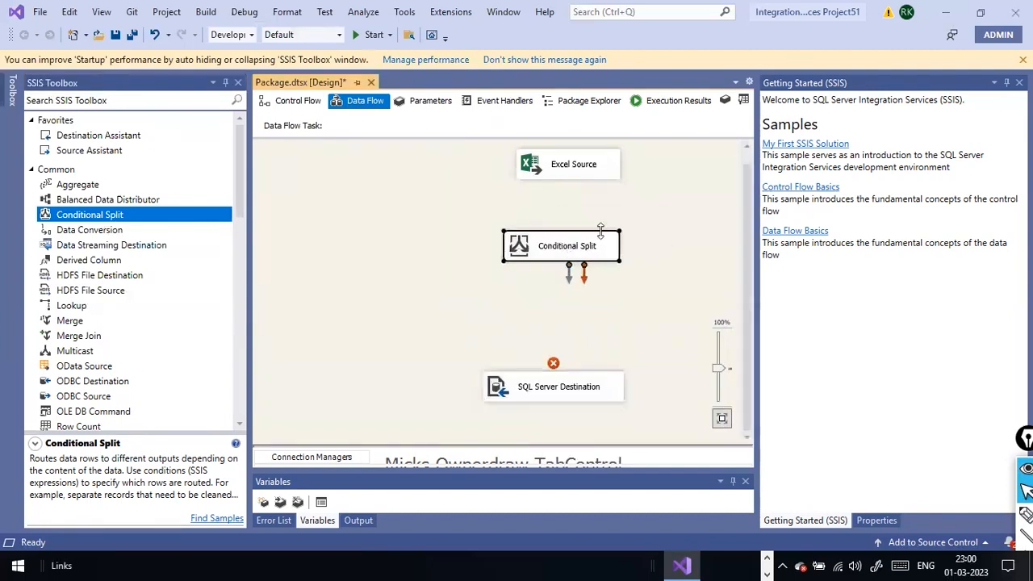
left_click(568, 171)
left_click_drag(569, 189, 565, 248)
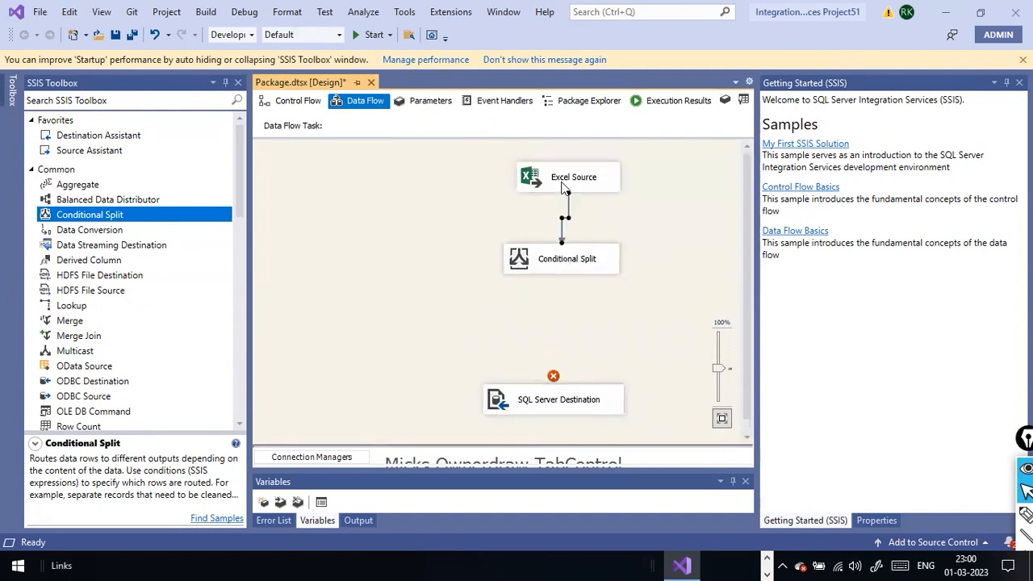
Open the Conditional Split for editing and add a first output case based on the Year column
right_click(567, 266)
left_click(586, 270)
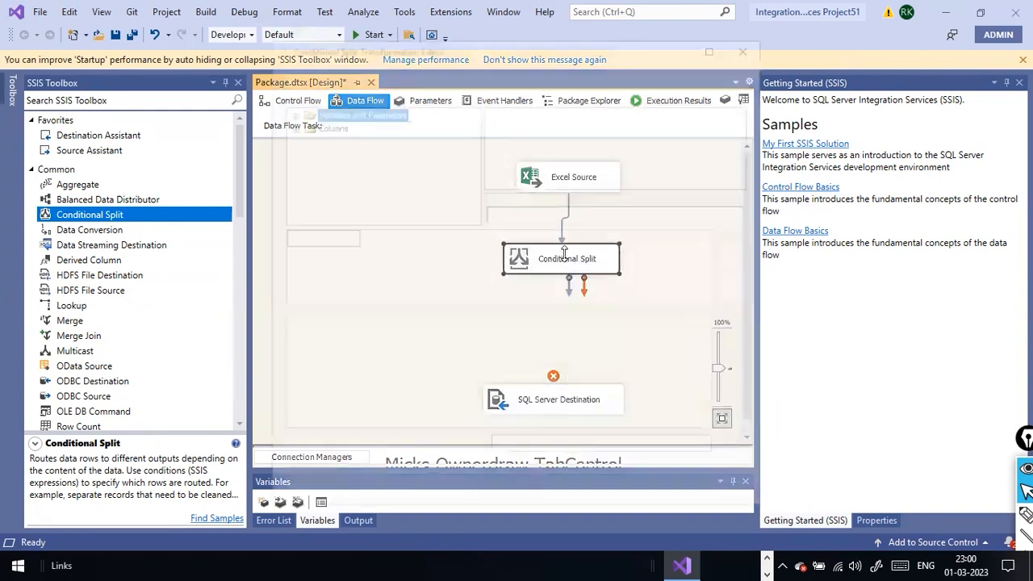
left_click(289, 125)
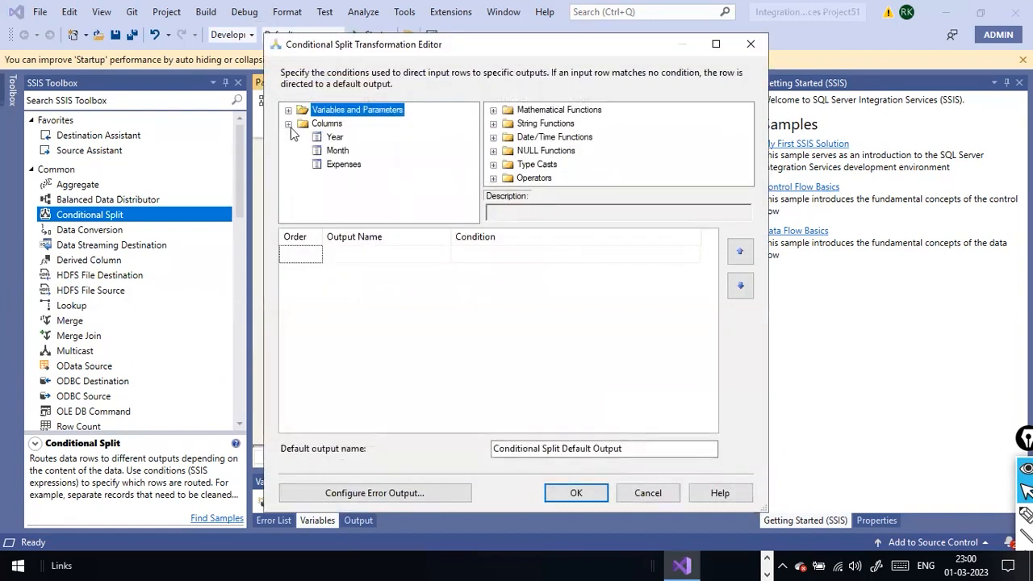
left_click(337, 151)
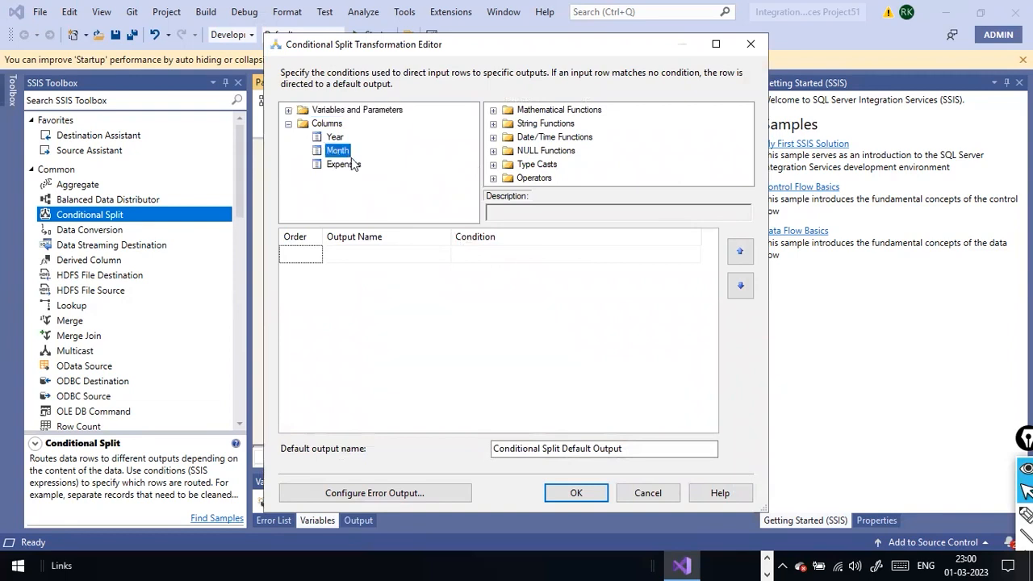
left_click(334, 137)
left_click_drag(331, 138, 455, 253)
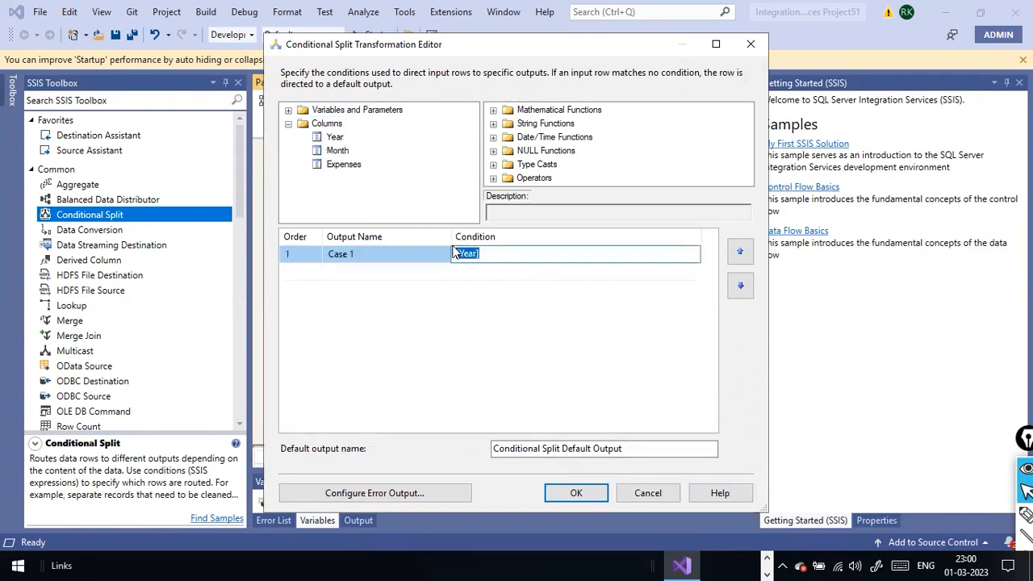
left_click(534, 256)
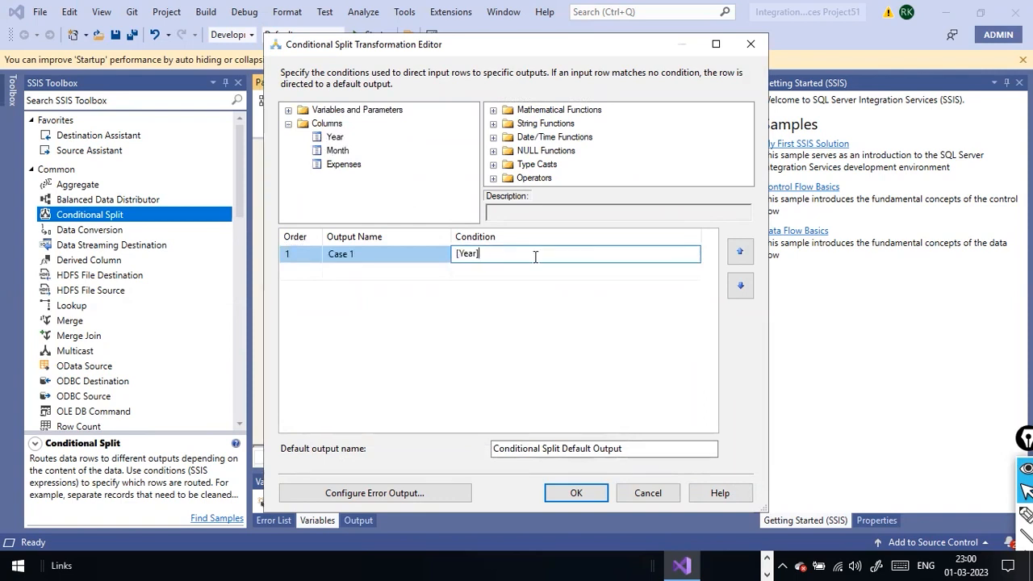
Switch to File Explorer and open the recent file expenses.xls to examine the values in its Year column
key("alt+Tab")
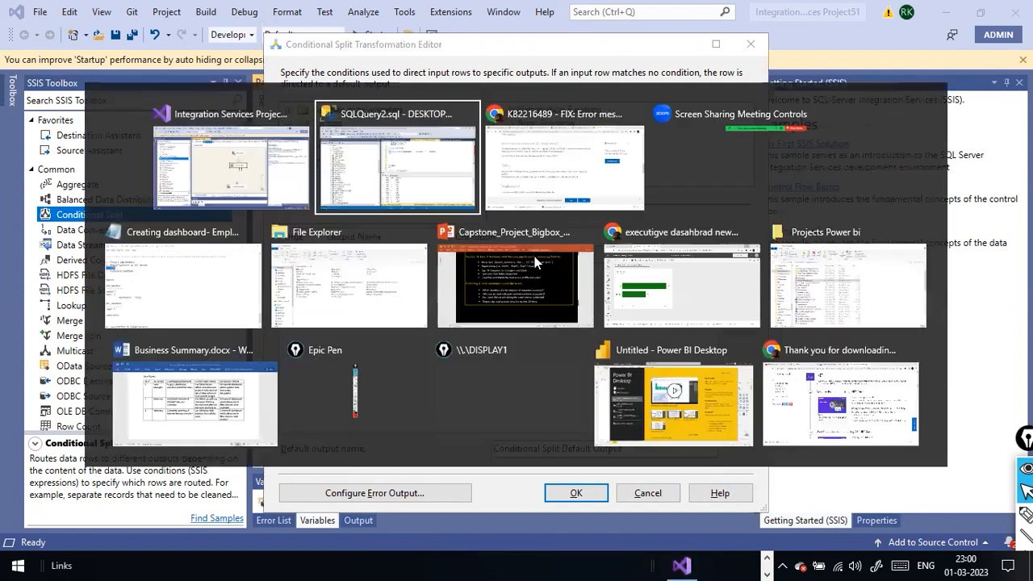
key("alt+Tab")
key("alt+Tab")
key("alt+Tab")
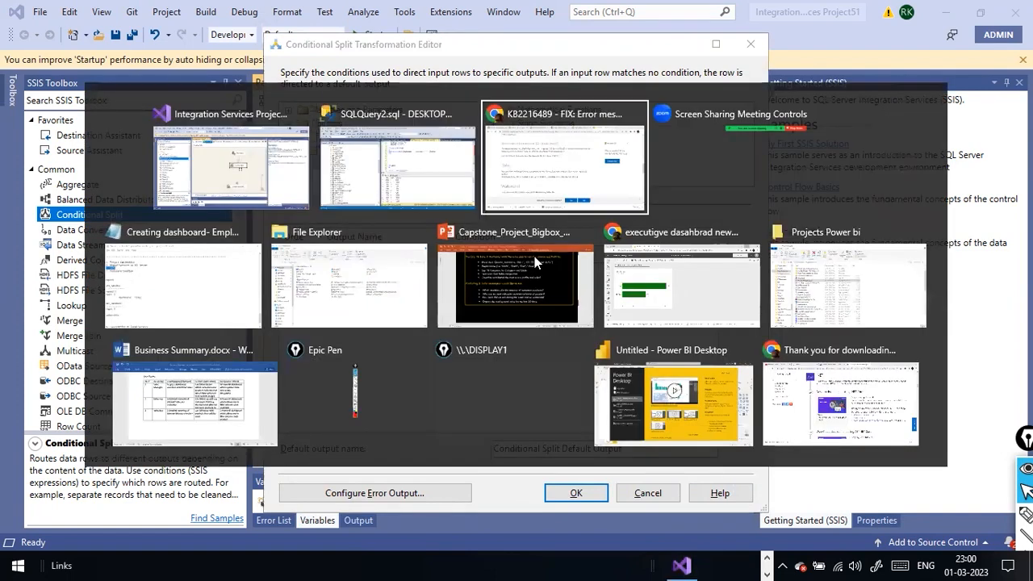
key("alt+Tab")
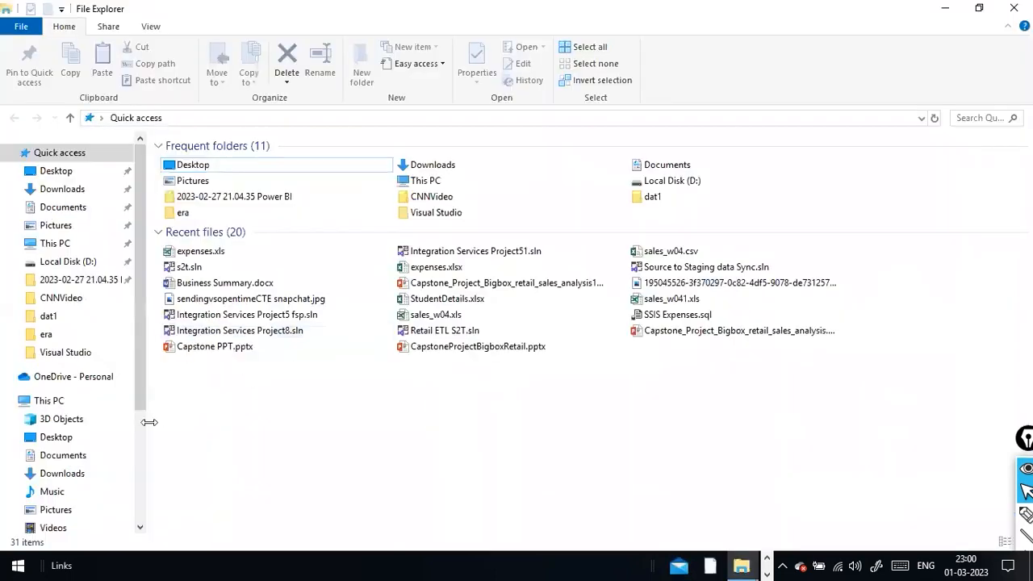
left_click(184, 253)
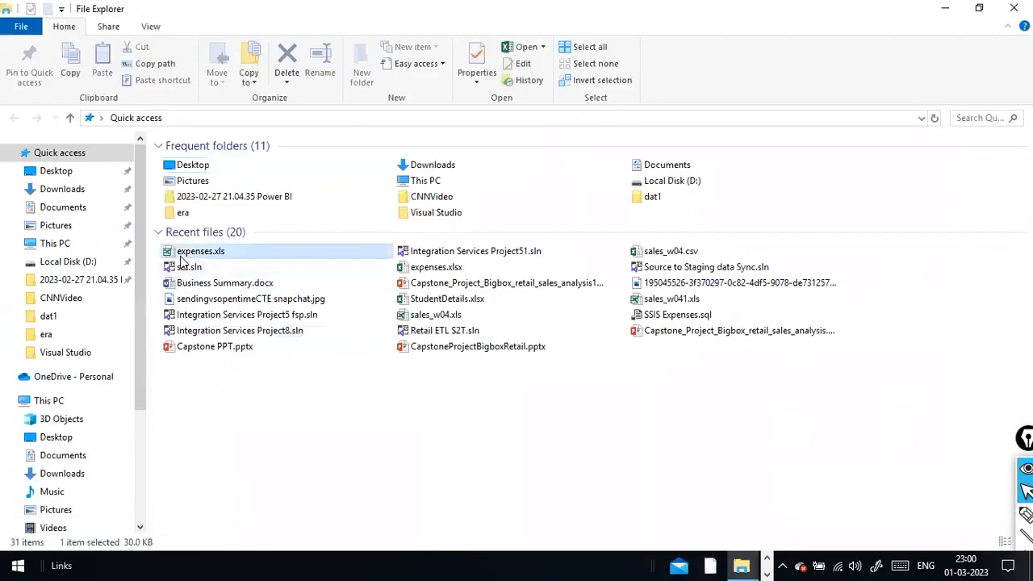
double_click(184, 255)
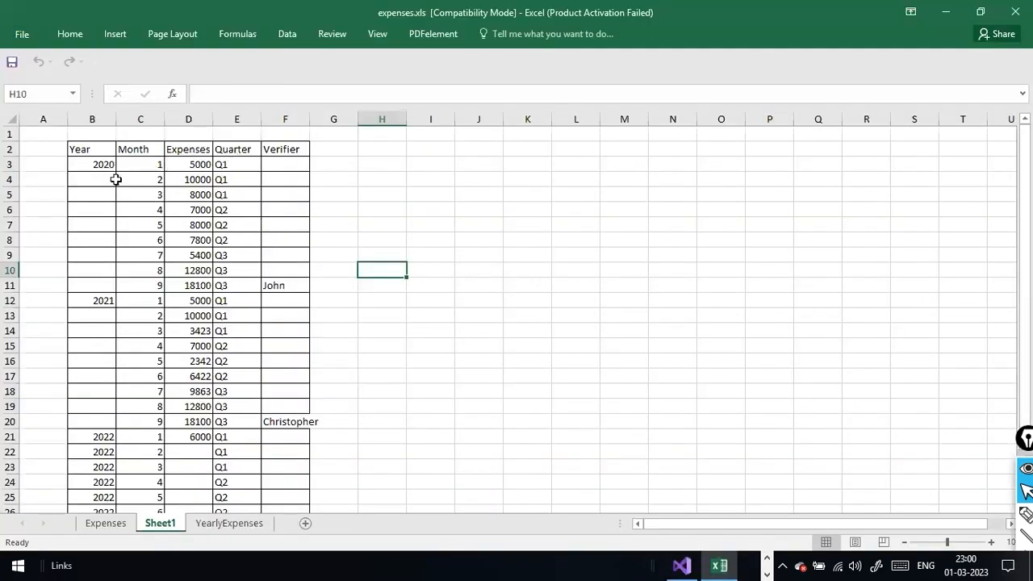
Switch back to Visual Studio and complete the Case 1 condition as [Year]==2020
key("alt+Tab")
key("alt+Tab")
key("Tab")
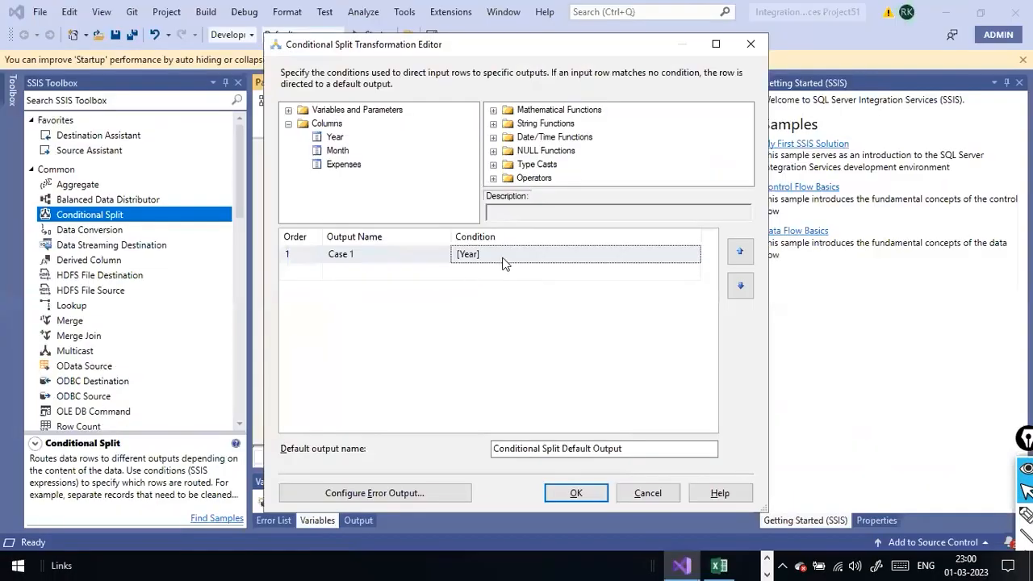
left_click(494, 255)
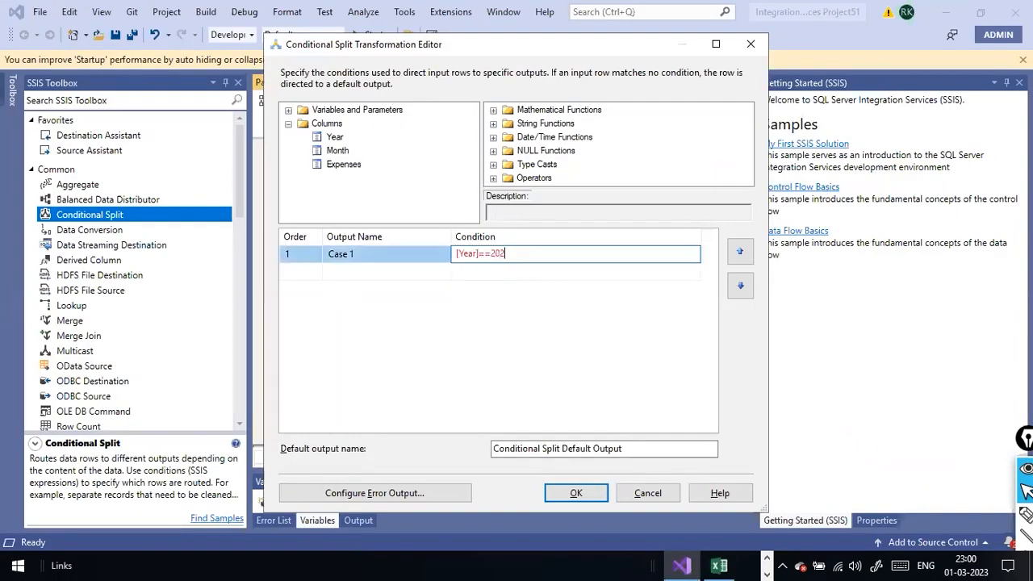
key("Return")
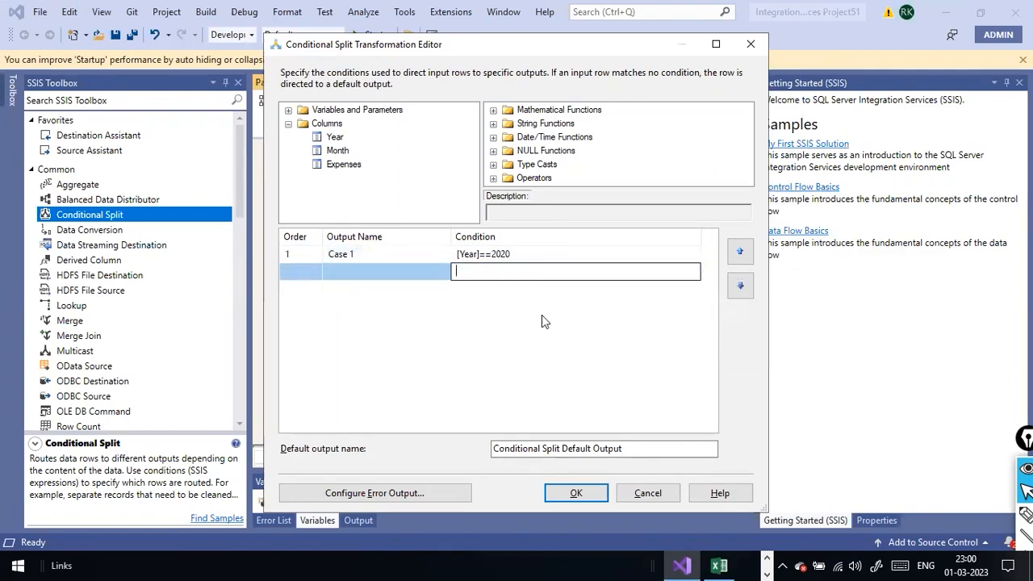
Add a second output case with the condition [Year] ==2021 and apply the Conditional Split settings
left_click(335, 139)
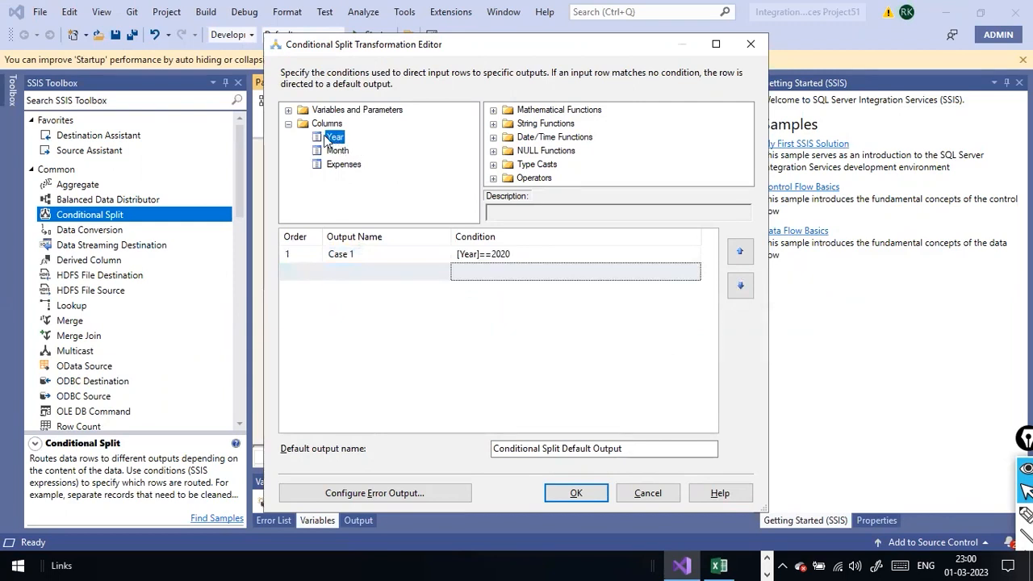
left_click(494, 272)
left_click(331, 139)
left_click(526, 254)
left_click(499, 270)
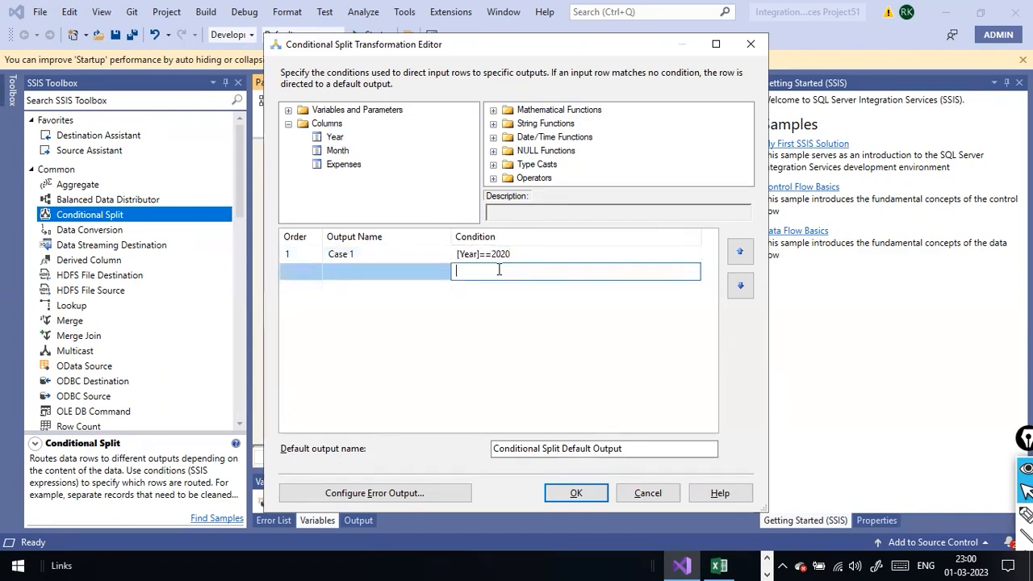
left_click(370, 274)
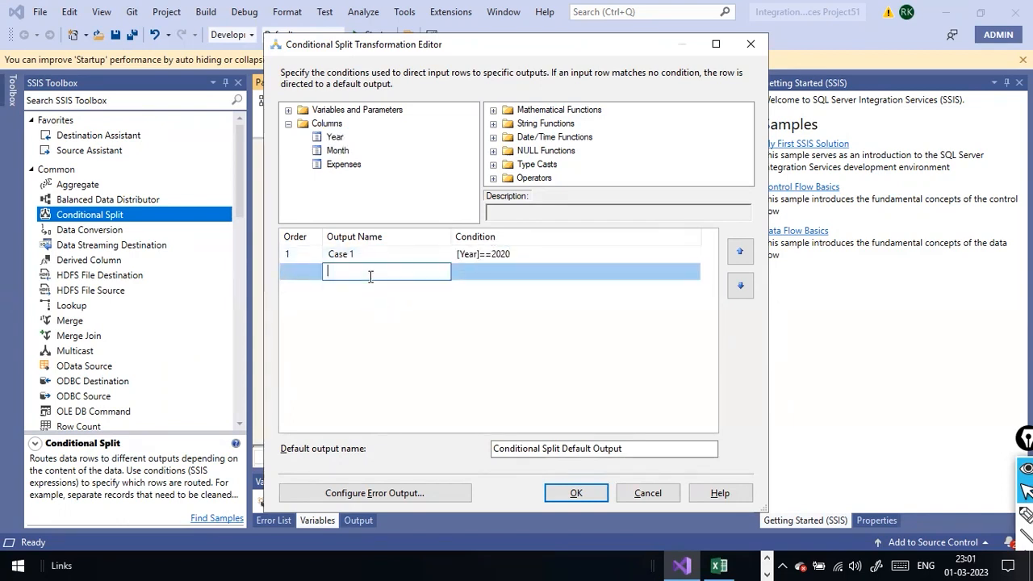
left_click(335, 137)
left_click(482, 275)
left_click_drag(346, 139, 474, 271)
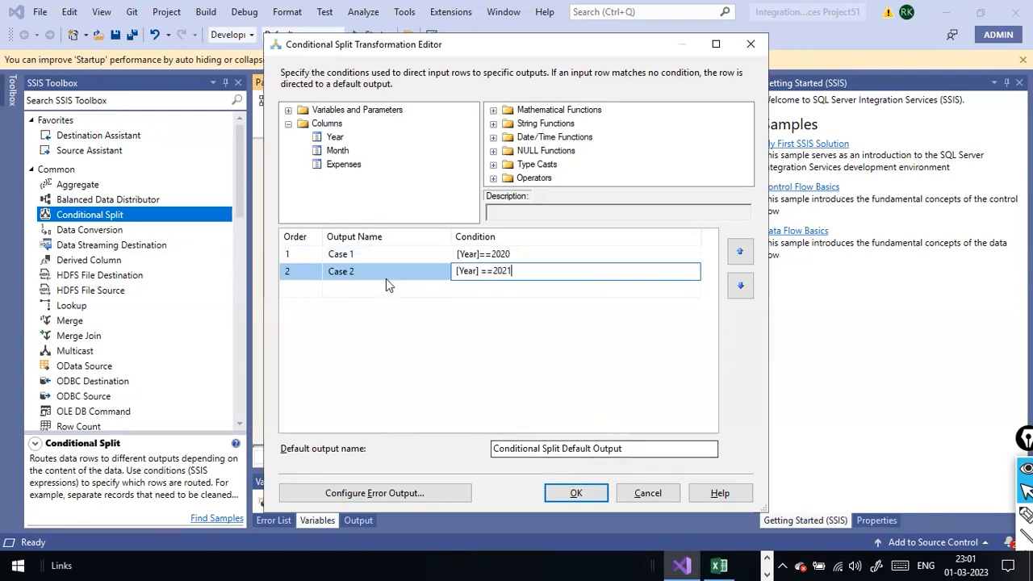
left_click(575, 493)
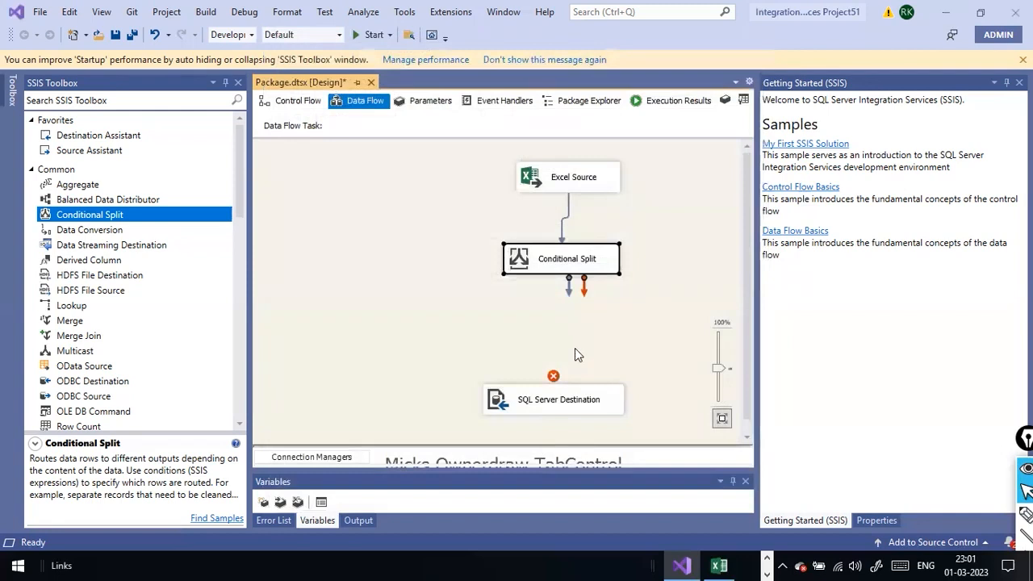
Connect the Conditional Split to the SQL Server Destination using the Case 1 output
left_click_drag(572, 292, 531, 415)
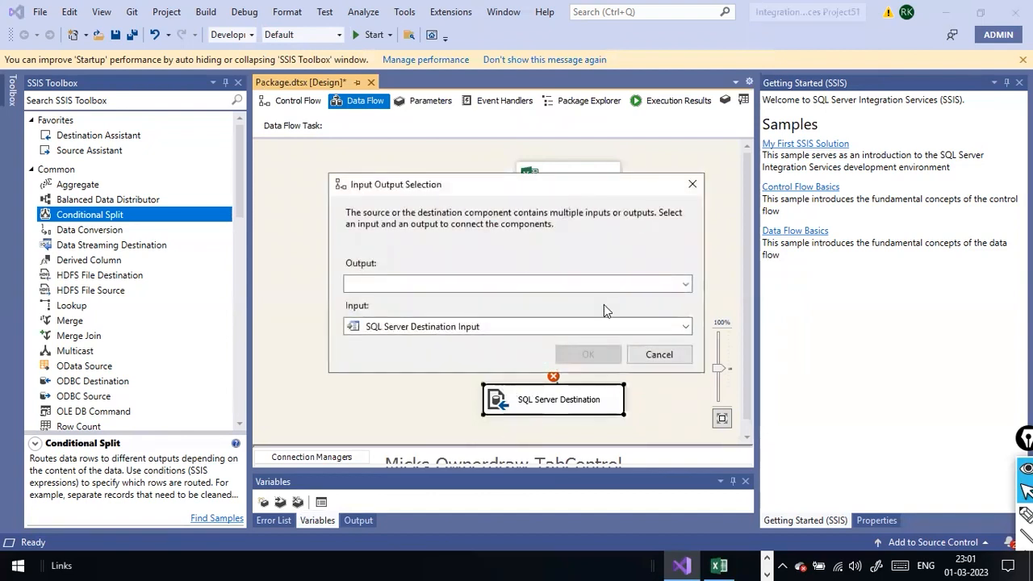
left_click(686, 284)
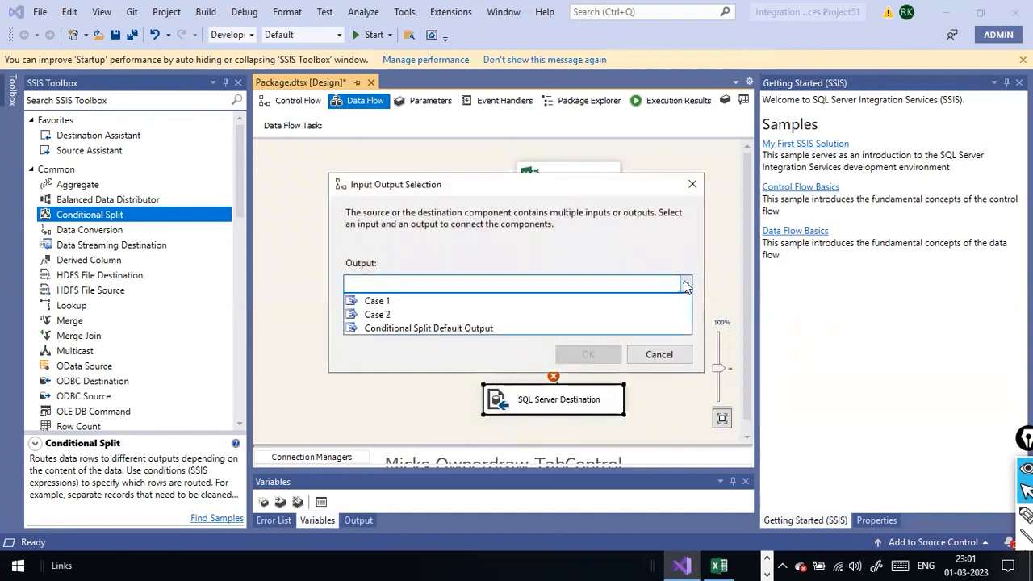
left_click(507, 302)
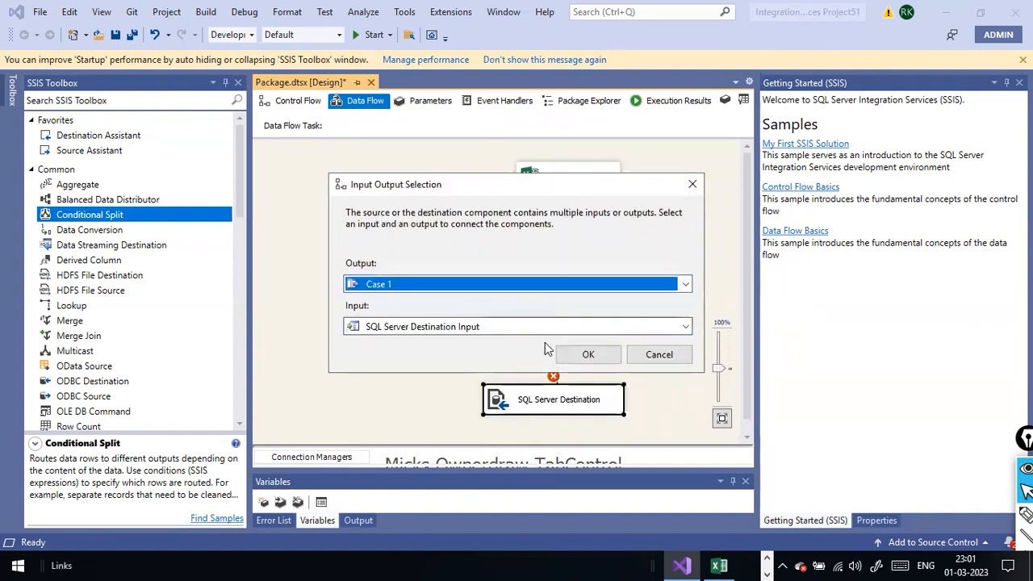
left_click(570, 354)
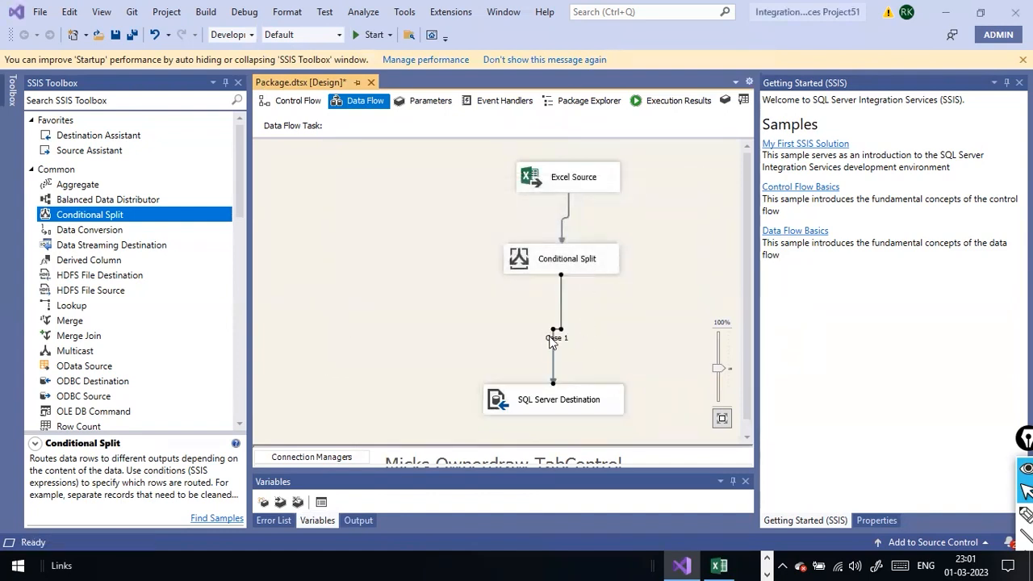
Shift the Case 1 path's end to the destination's left edge and try to connect a second Conditional Split output to the SQL Server Destination
left_click_drag(553, 335, 477, 331)
left_click(577, 269)
left_click_drag(585, 295, 613, 395)
left_click(631, 339)
left_click(569, 269)
left_click_drag(586, 375, 621, 398)
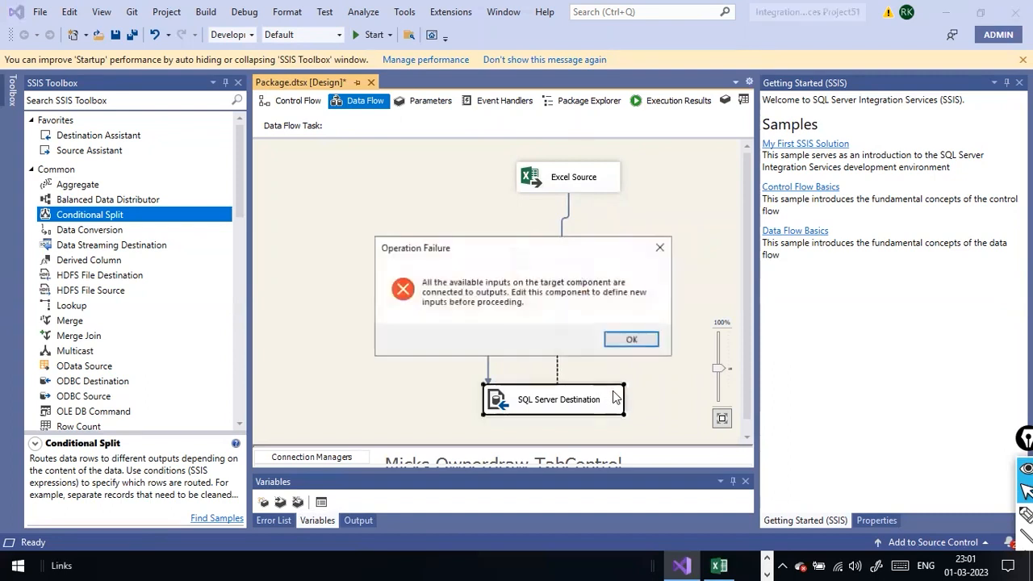
left_click(622, 339)
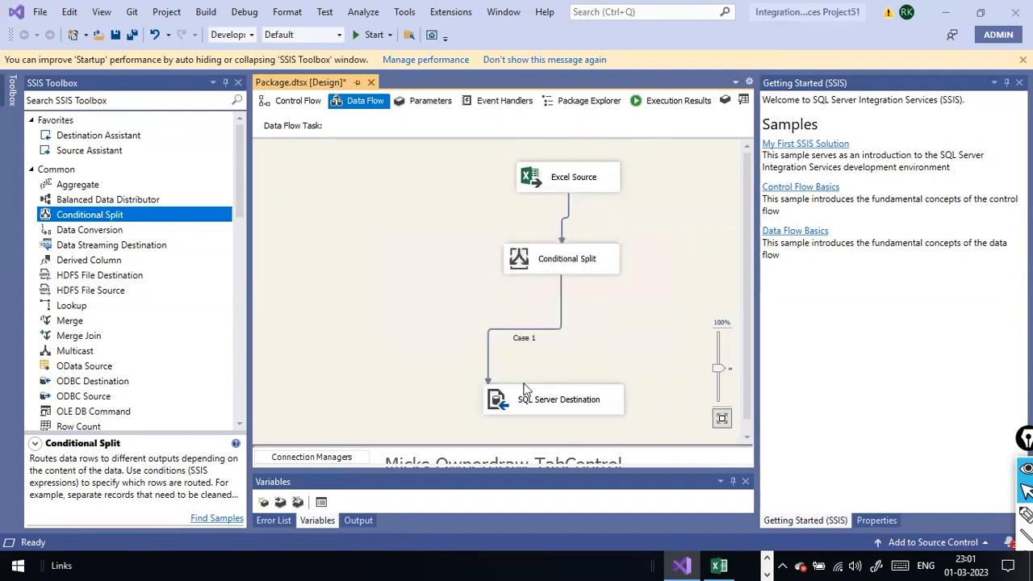
Move the SQL Server Destination up and left on the canvas and widen its box
left_click(489, 363)
left_click_drag(512, 397, 449, 368)
left_click(554, 325)
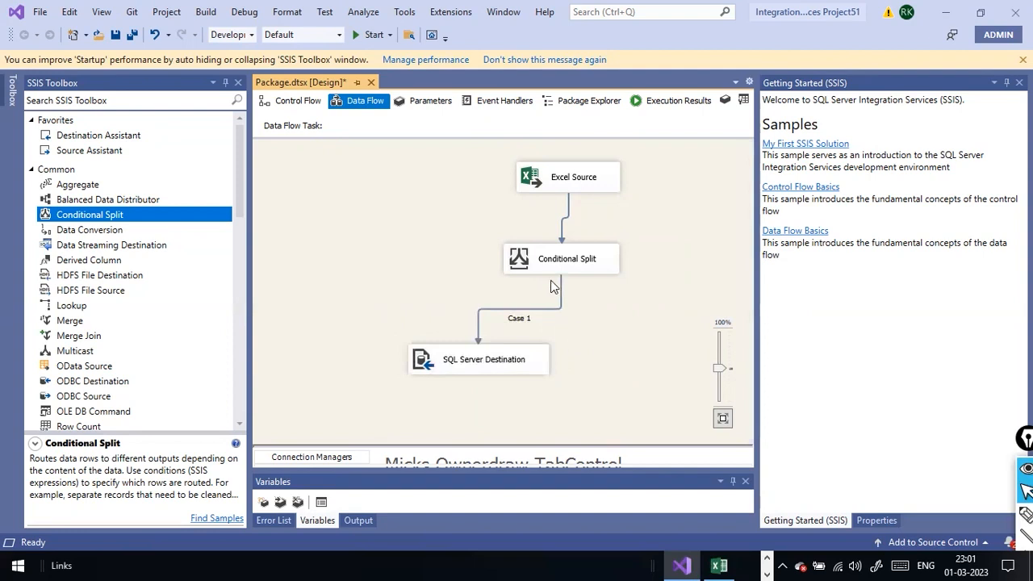
left_click_drag(541, 358, 671, 376)
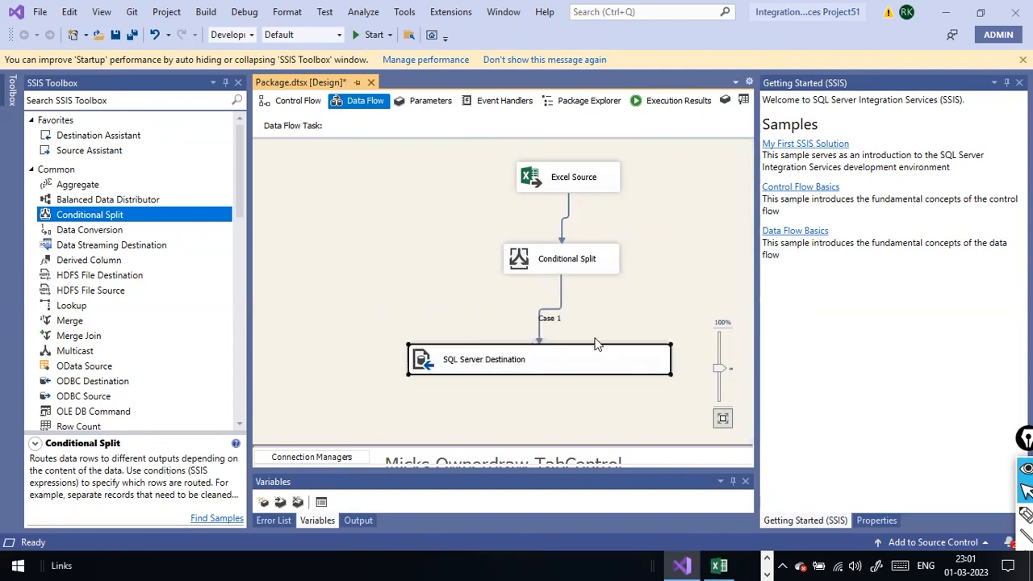
Try again to connect another Conditional Split output to the widened SQL Server Destination
left_click(566, 269)
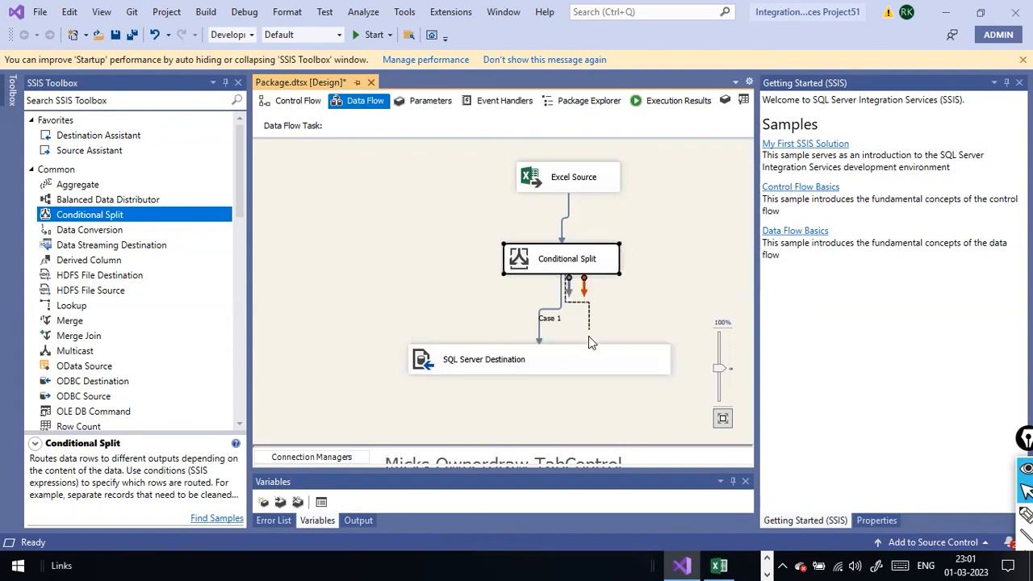
left_click_drag(590, 342, 565, 355)
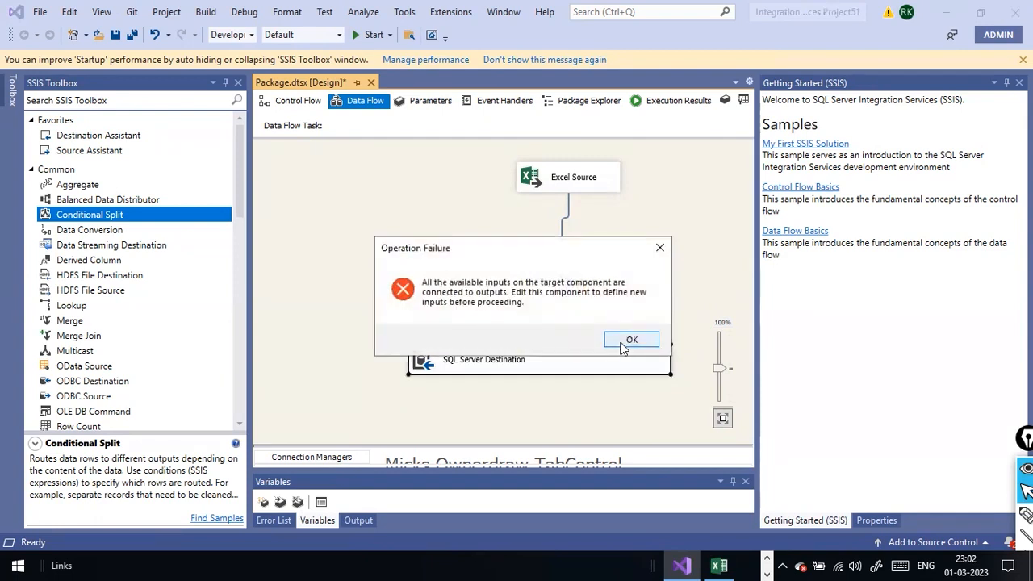
left_click(630, 340)
Delete the Case 1 path between the Conditional Split and the SQL Server Destination
right_click(557, 302)
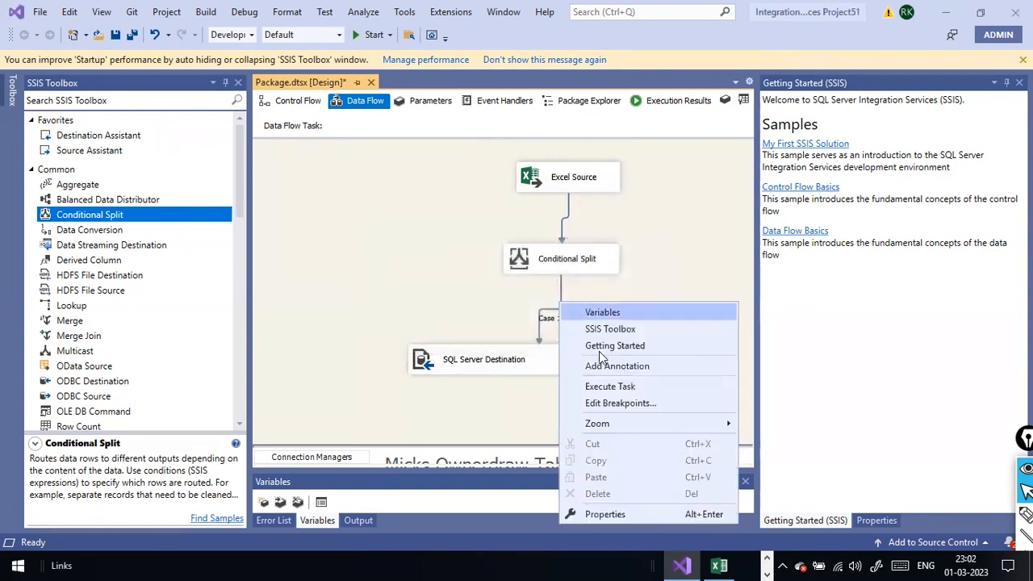
left_click(545, 325)
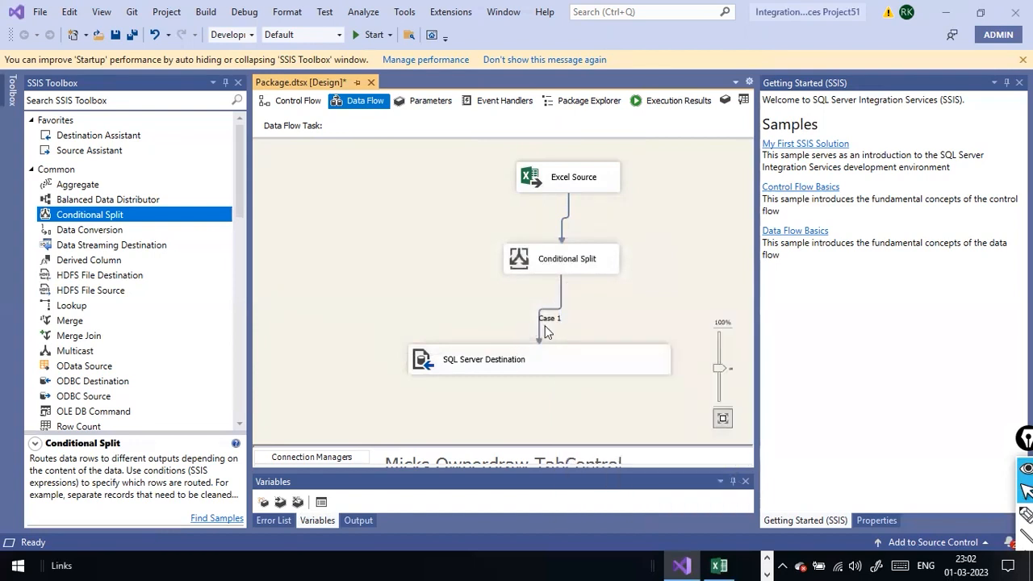
left_click(545, 325)
right_click(543, 327)
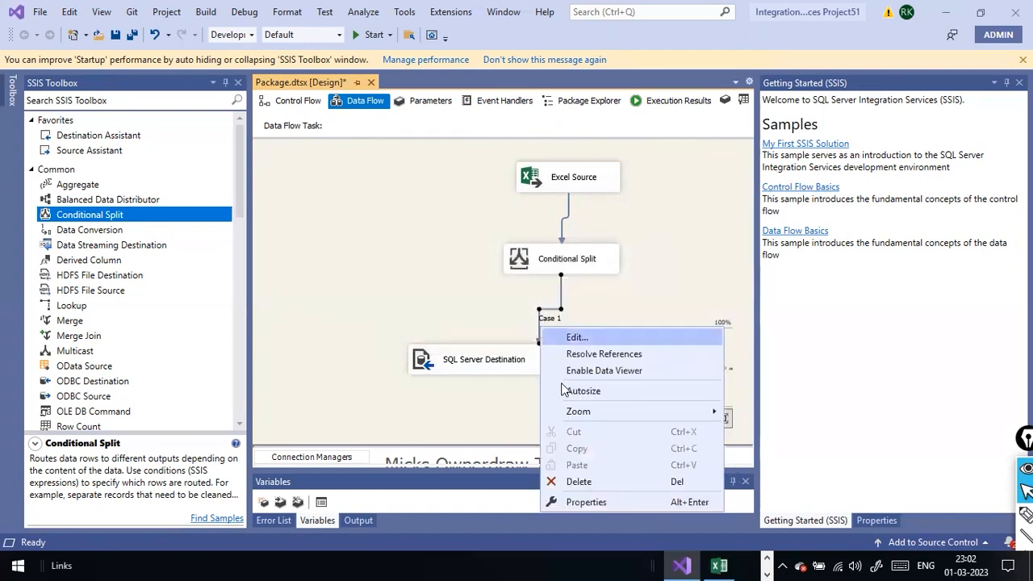
left_click(578, 482)
Connect the Conditional Split to the SQL Server Destination using the Conditional Split Default Output
left_click(556, 278)
left_click_drag(568, 280, 498, 344)
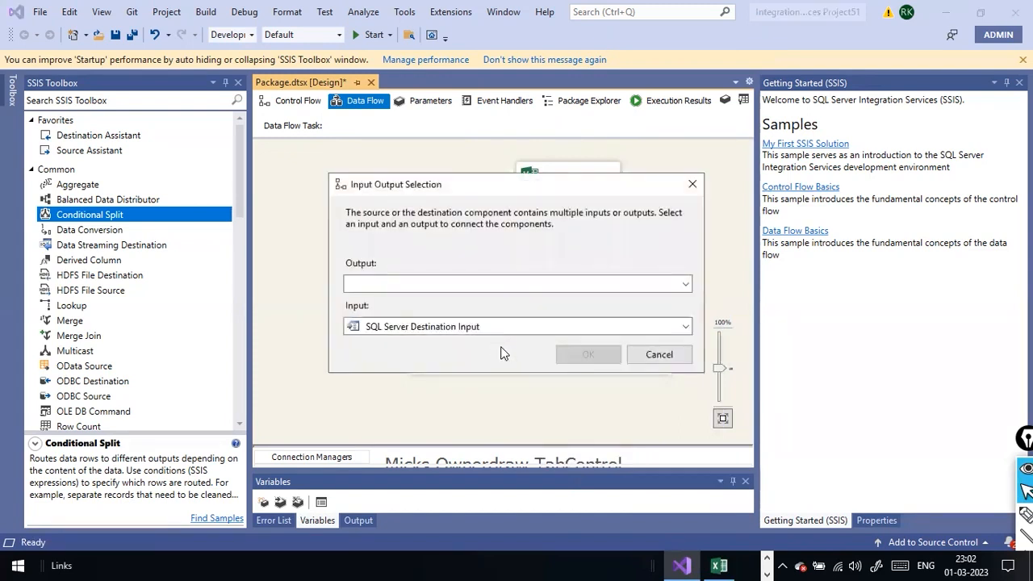
left_click(685, 283)
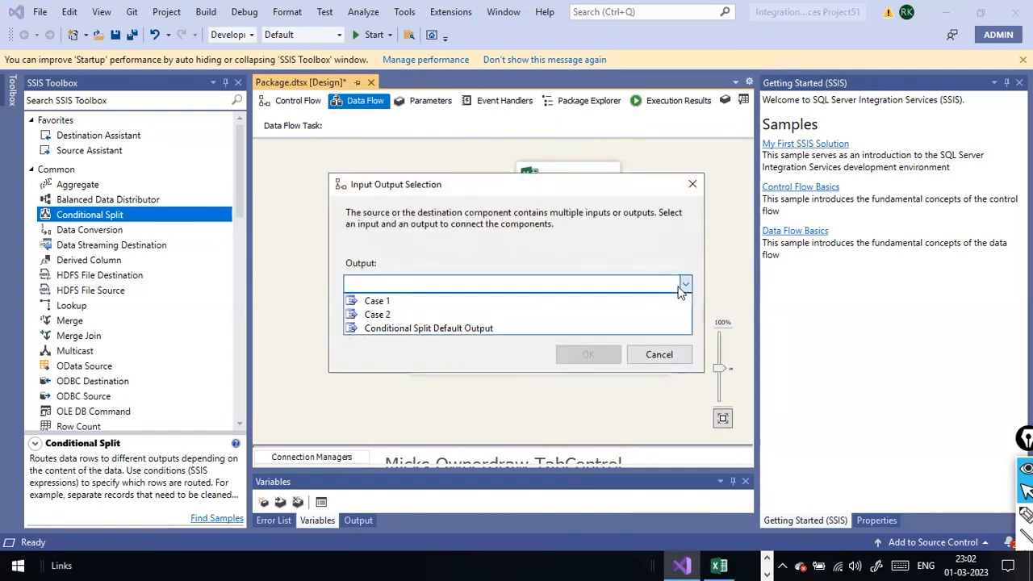
left_click(532, 328)
left_click(585, 353)
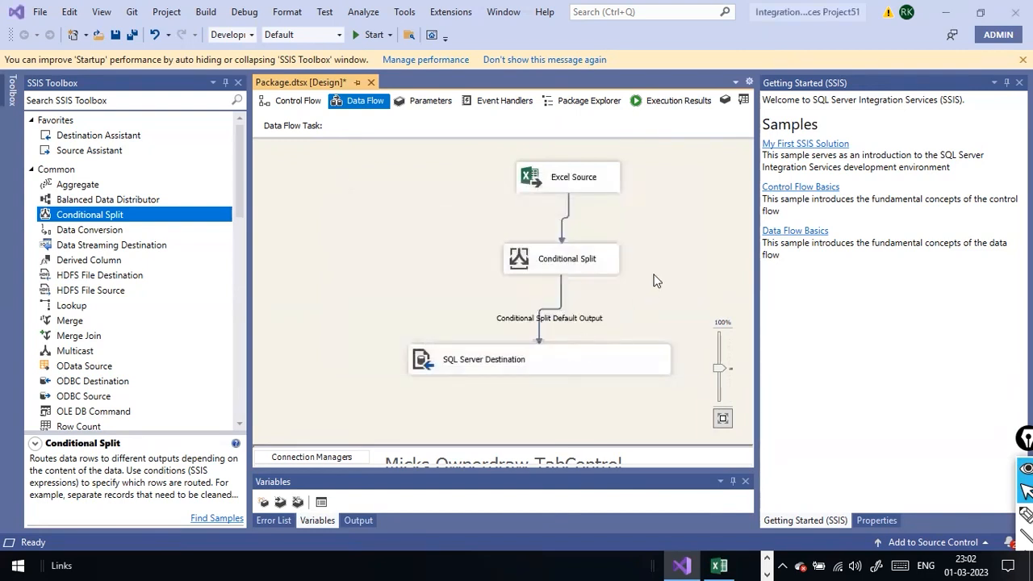
Open the SQL Server Destination for editing and create a new target table named condlSplit with the Year, Month and Expenses columns
right_click(665, 211)
right_click(630, 355)
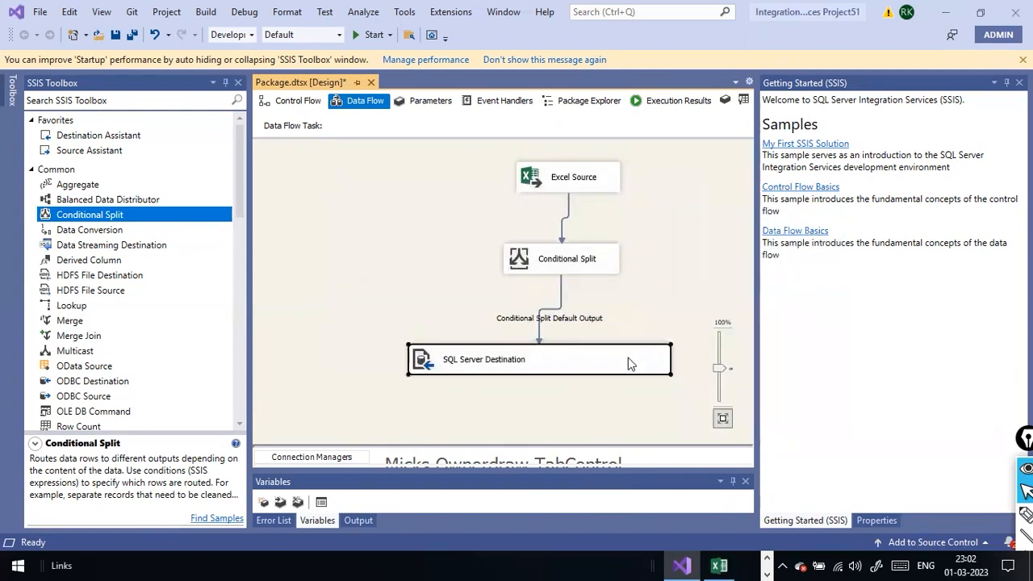
key("Escape")
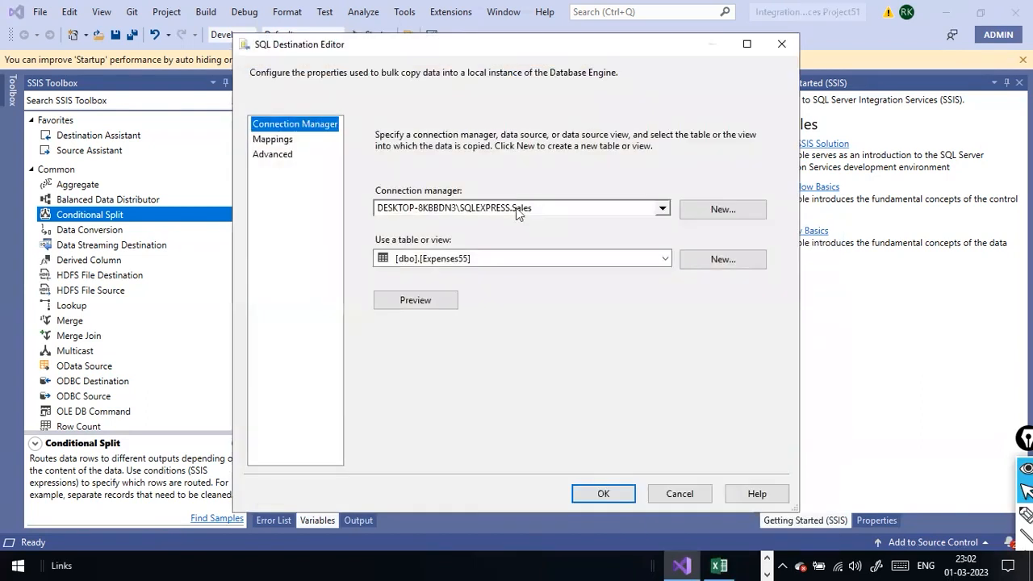
left_click(664, 266)
left_click(669, 266)
left_click(723, 259)
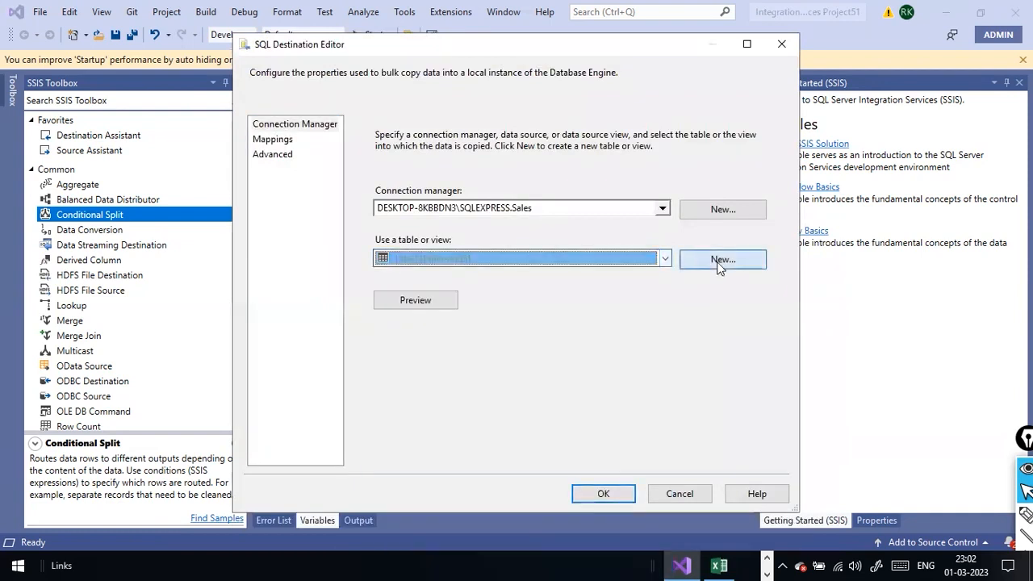
left_click(418, 170)
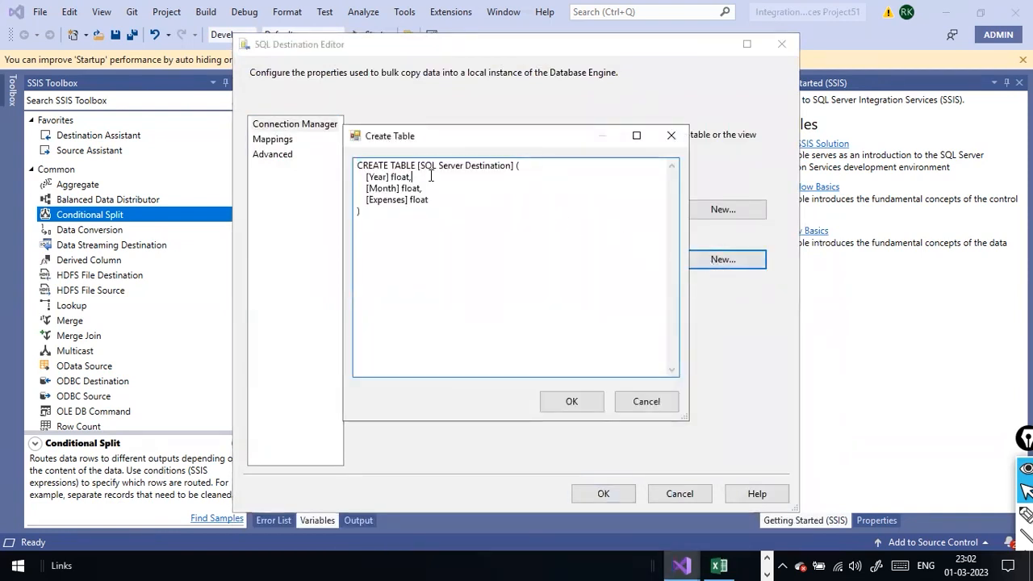
left_click_drag(418, 167, 516, 167)
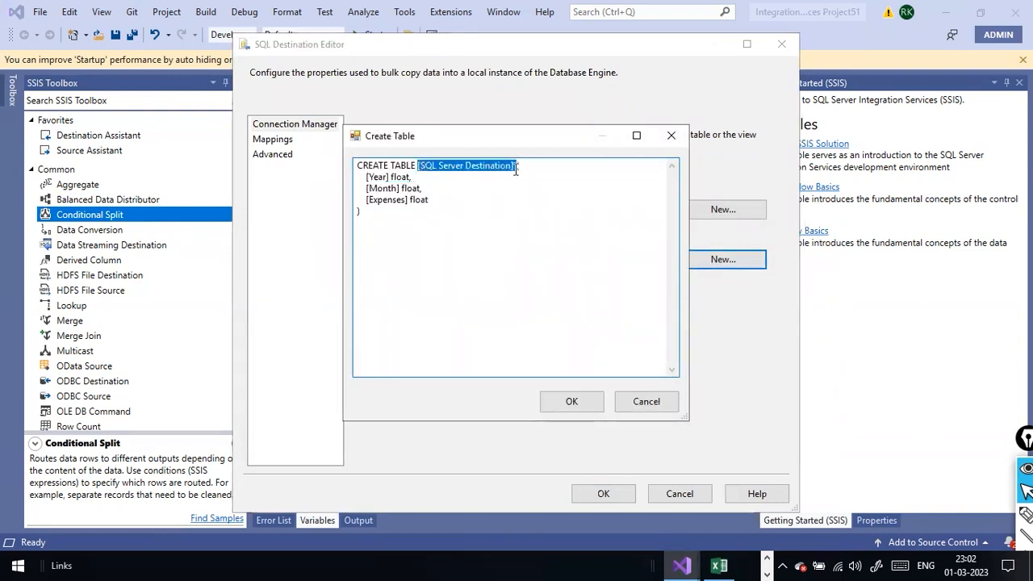
type("condlSplit(")
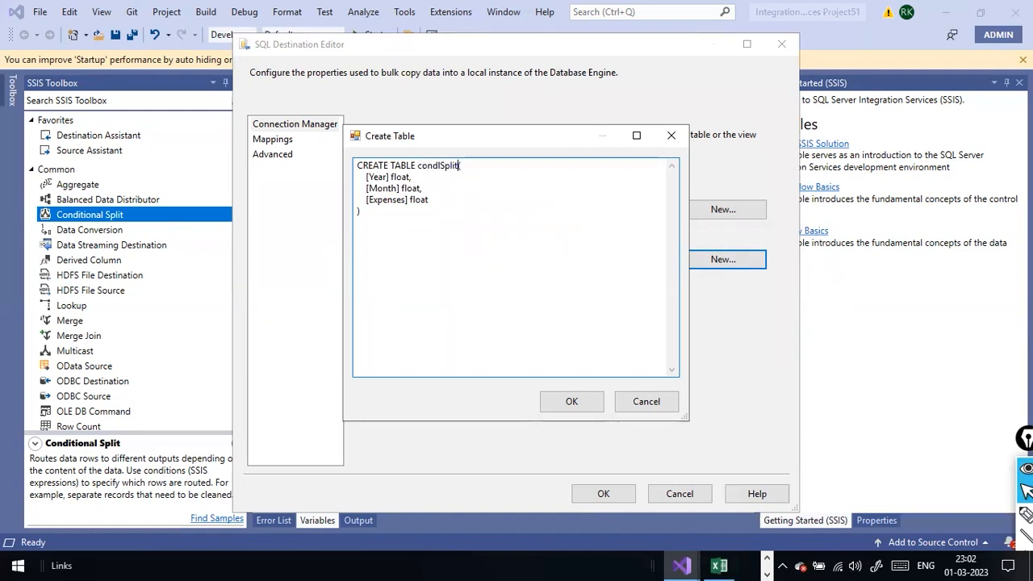
left_click(571, 399)
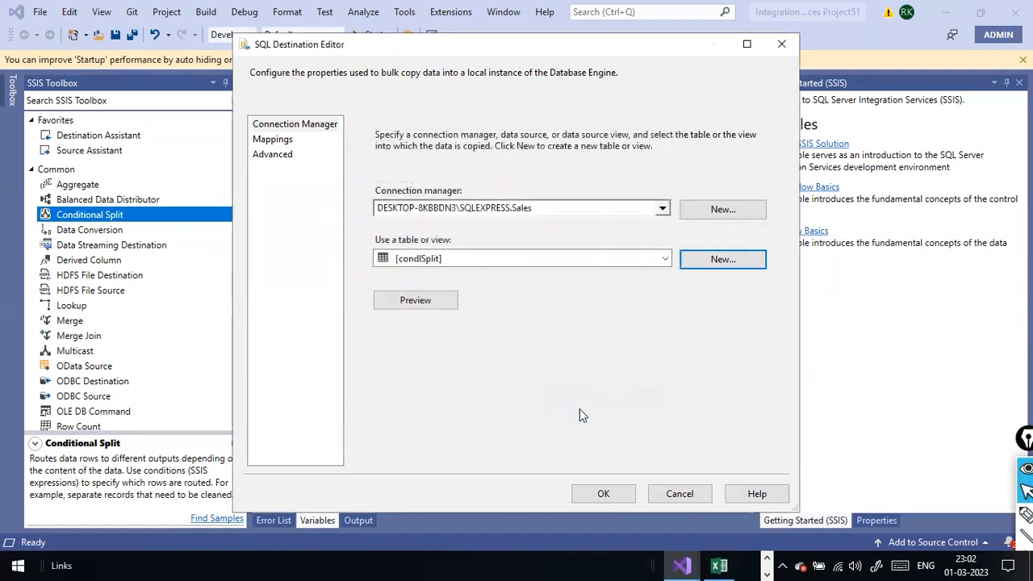
Preview the condlSplit table and apply the SQL Server Destination settings
left_click(407, 305)
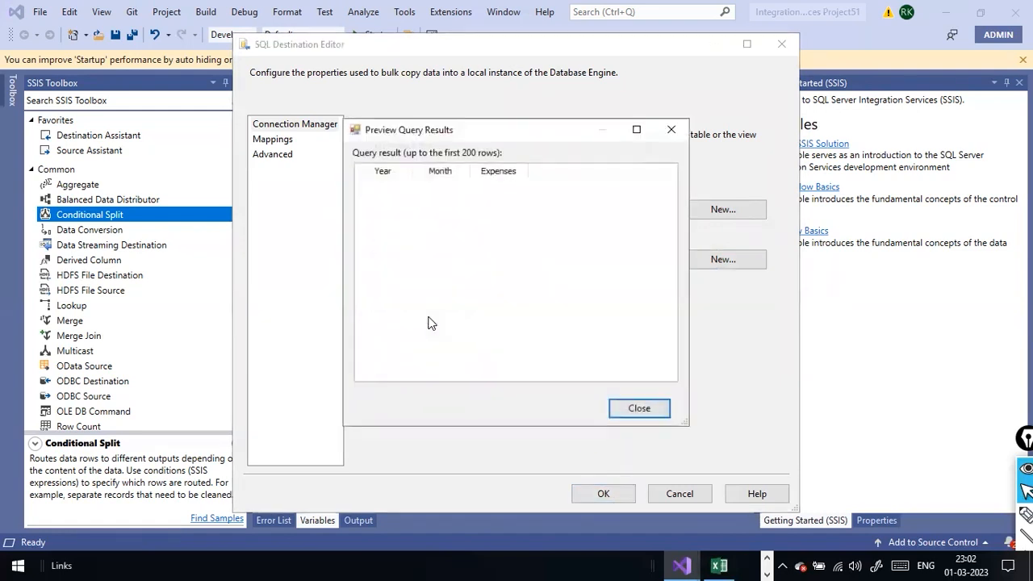
left_click(636, 411)
left_click(603, 490)
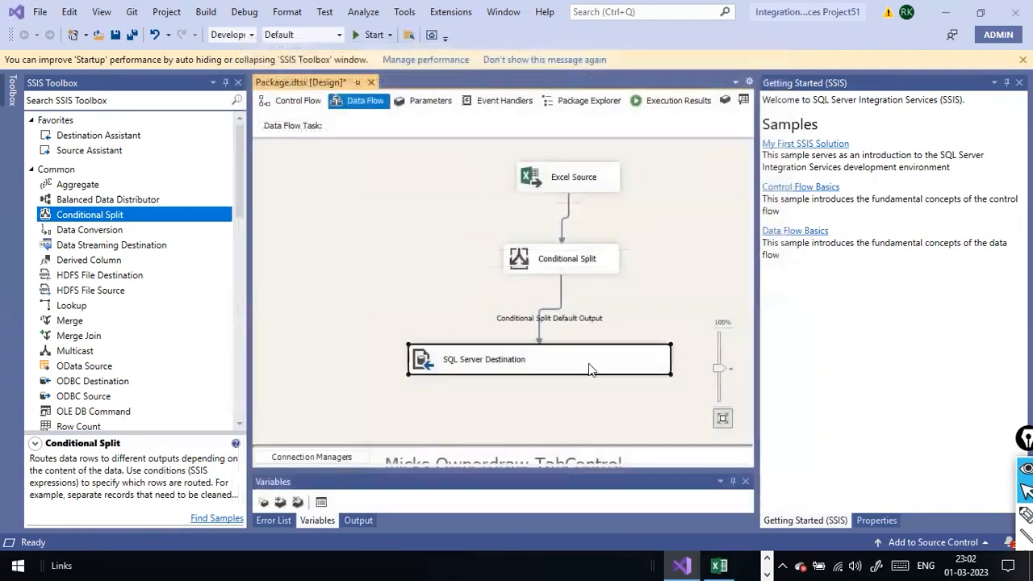
Try to execute the data flow task from the design canvas
right_click(670, 247)
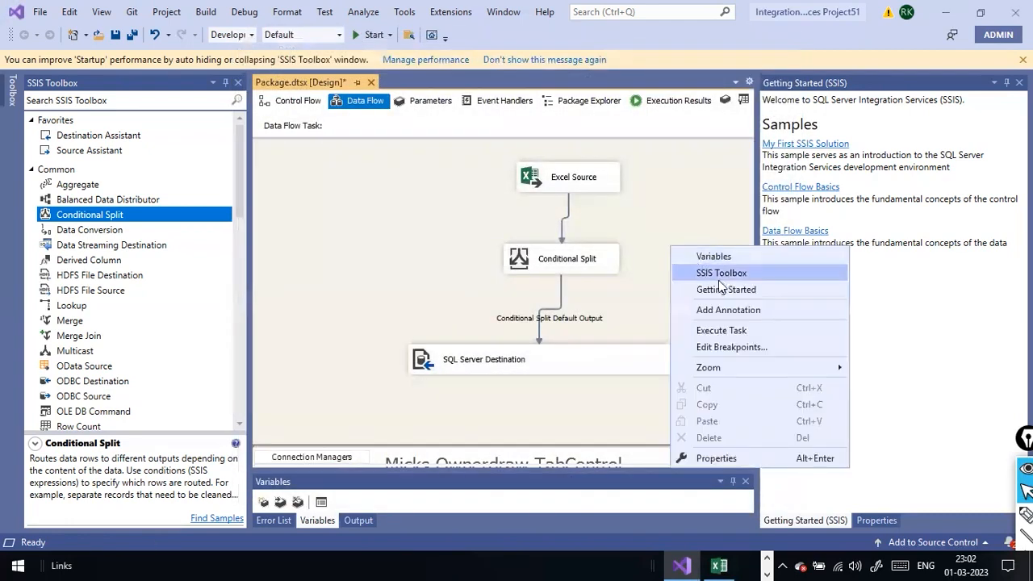
left_click(733, 330)
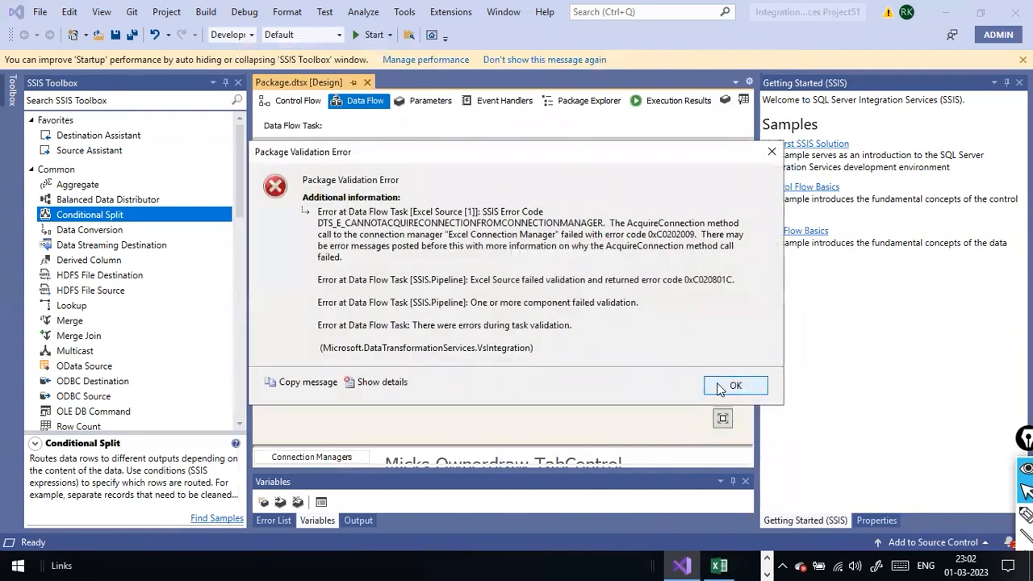
left_click(721, 388)
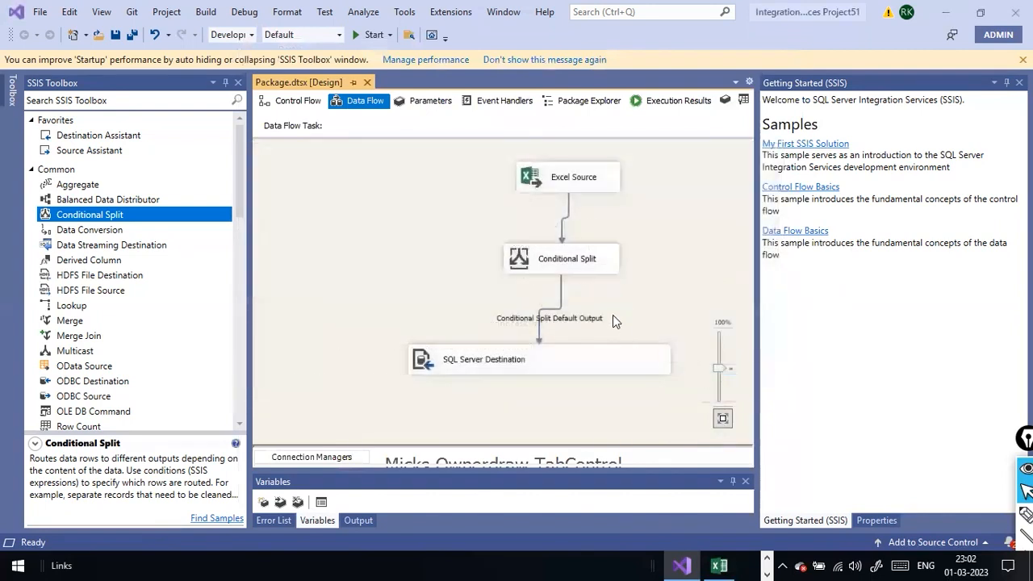
Reopen the Conditional Split and review the Case 1 and Case 2 conditions and the default output name
right_click(576, 270)
left_click(605, 281)
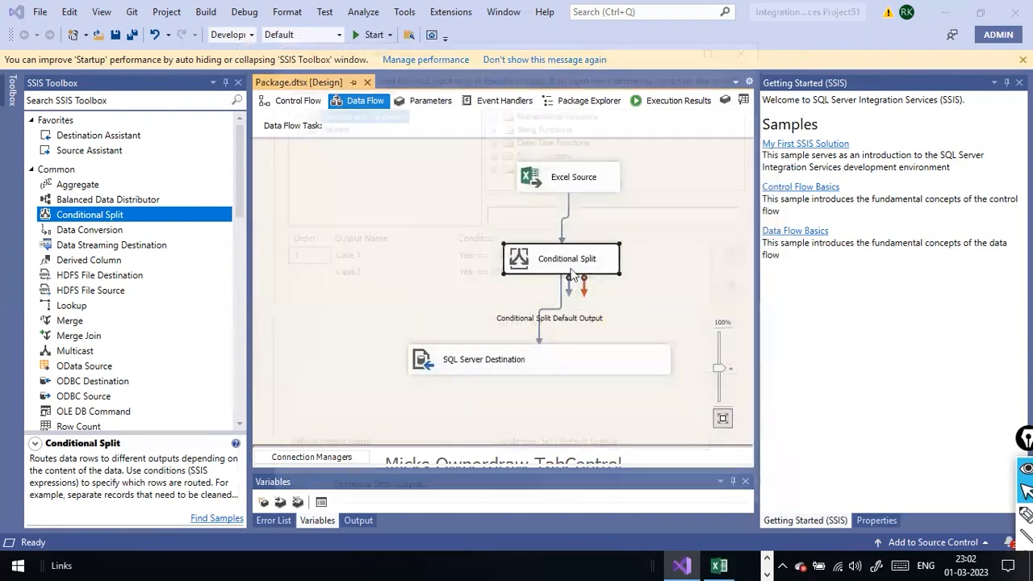
left_click(500, 274)
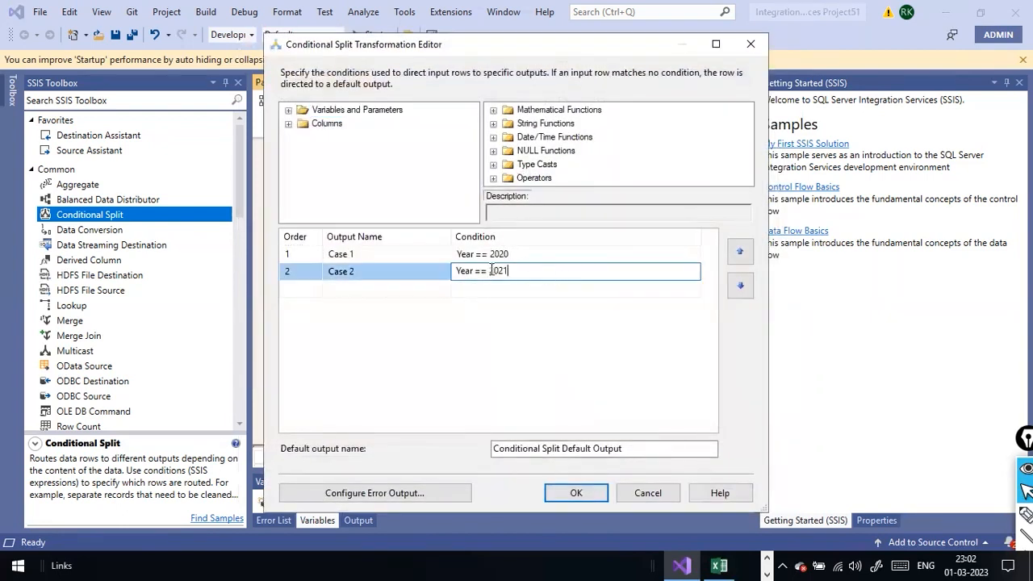
left_click(634, 449)
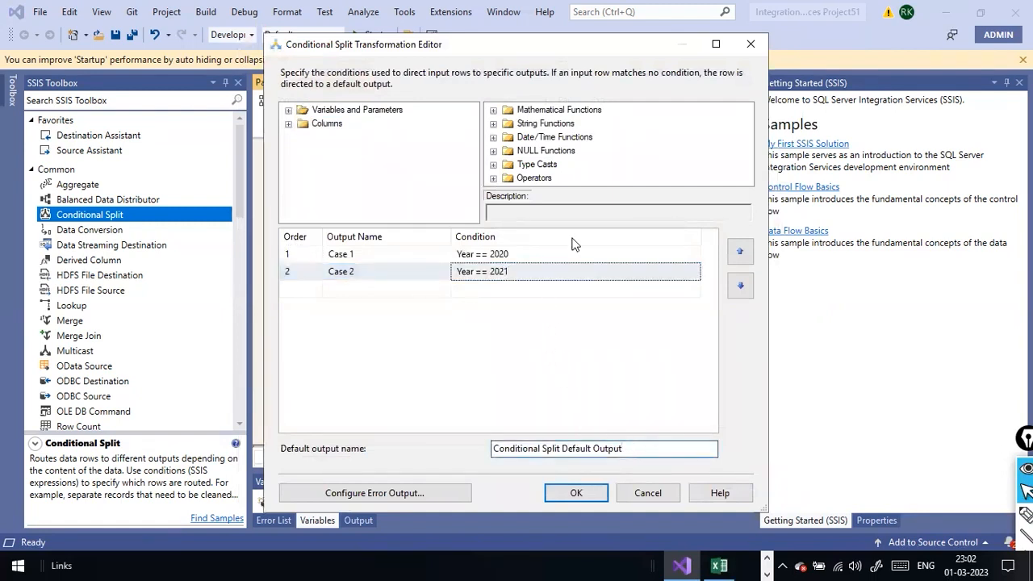
left_click(507, 255)
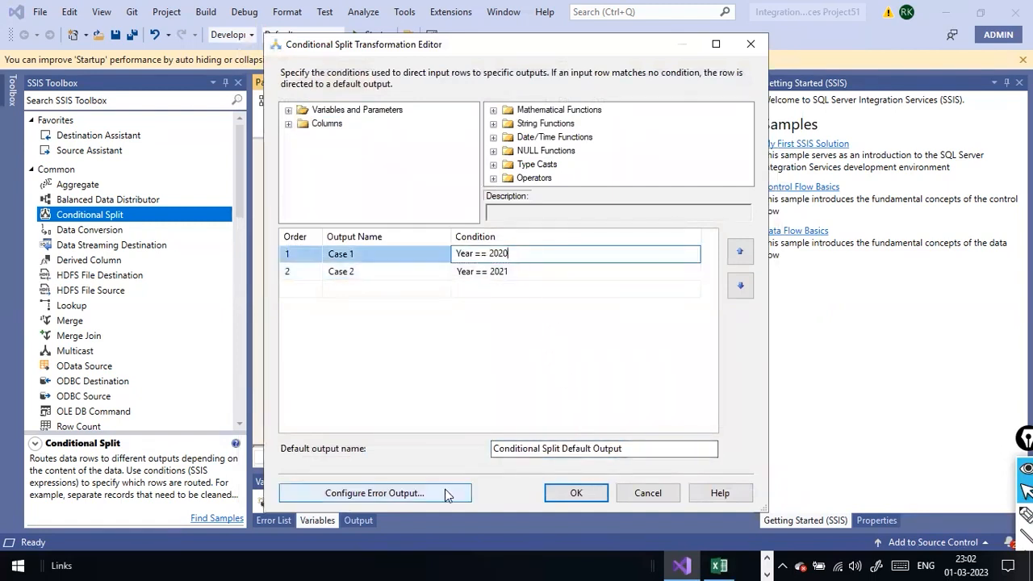
left_click(558, 491)
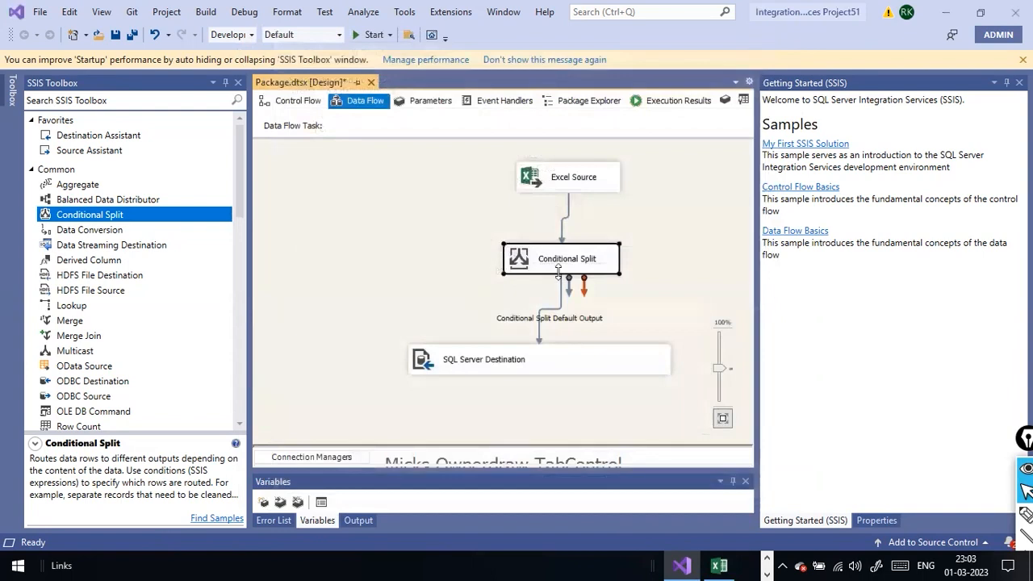
Replace the default-output path from the Conditional Split with a Case 1 path to the SQL Server Destination input
left_click(560, 320)
key("Delete")
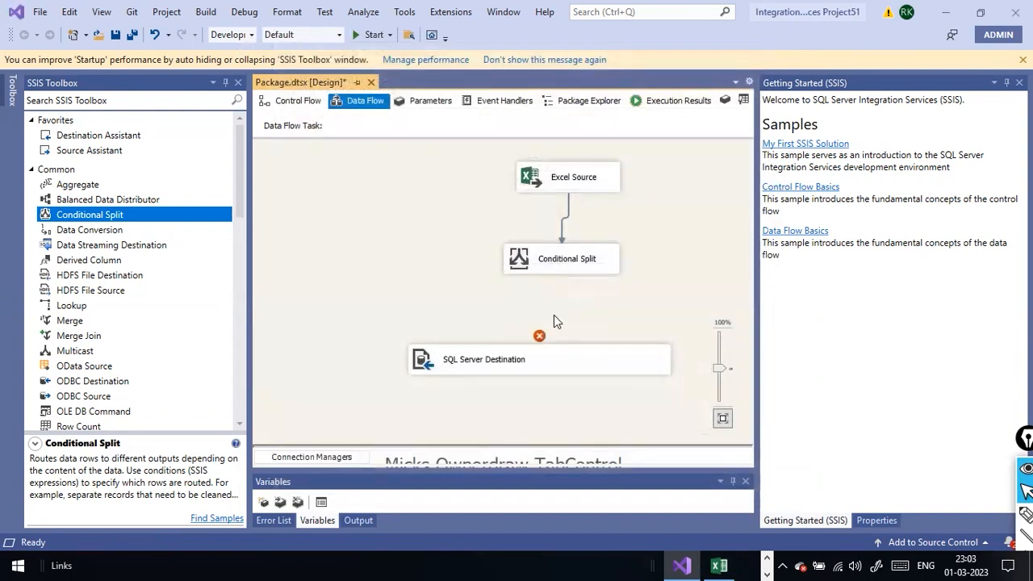
left_click(560, 259)
left_click_drag(569, 284, 448, 356)
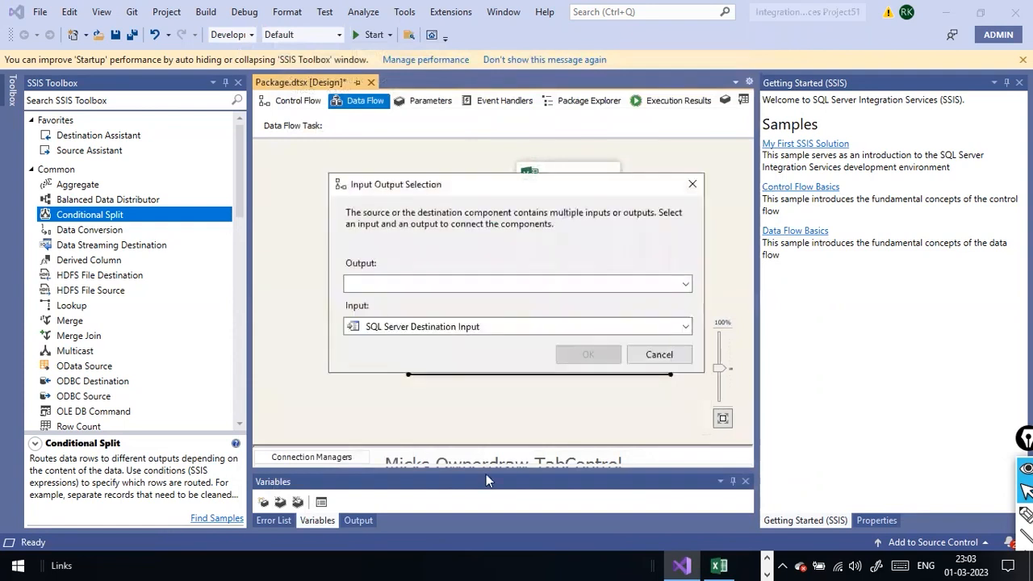
left_click(686, 284)
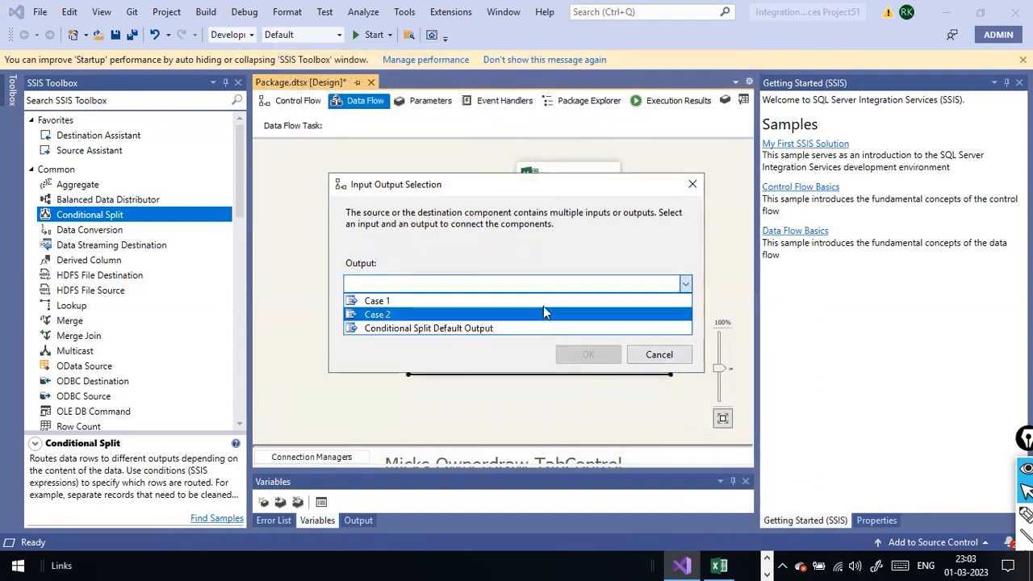
left_click(547, 301)
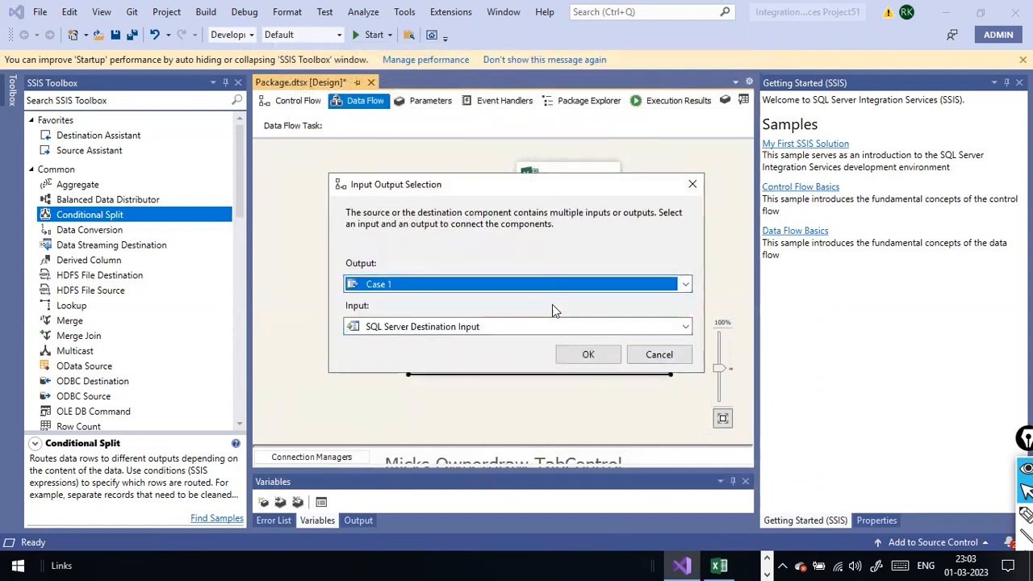
left_click(683, 327)
left_click(683, 327)
left_click(588, 355)
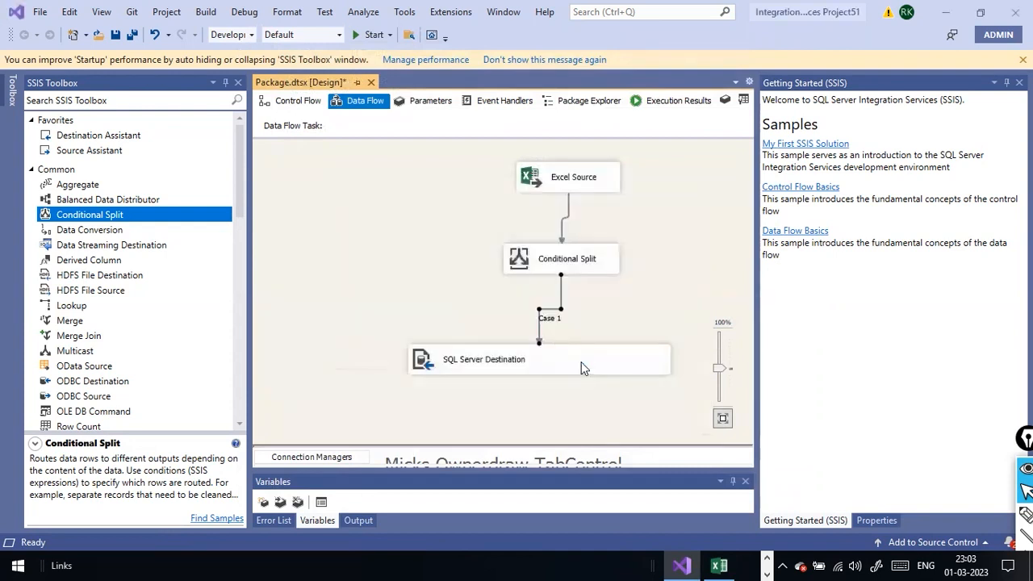
Try to connect the Conditional Split's error output to the same SQL Server Destination
left_click(584, 278)
left_click_drag(584, 280, 601, 348)
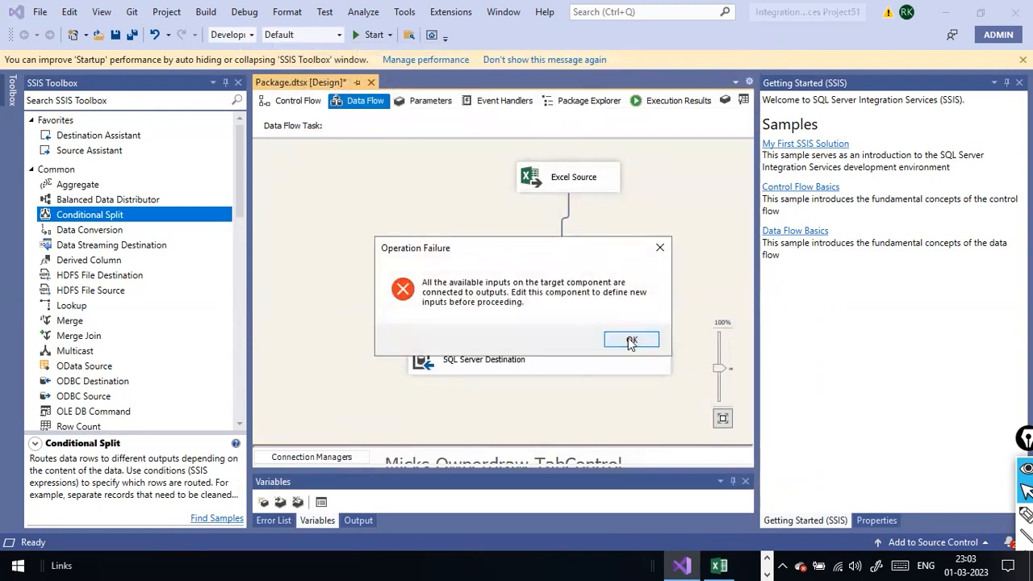
left_click(632, 341)
Shrink the existing SQL Server Destination box and add a second SQL Server Destination beside it in the data flow
left_click(646, 372)
left_click_drag(667, 360, 407, 381)
scroll(129, 299, "down", 2)
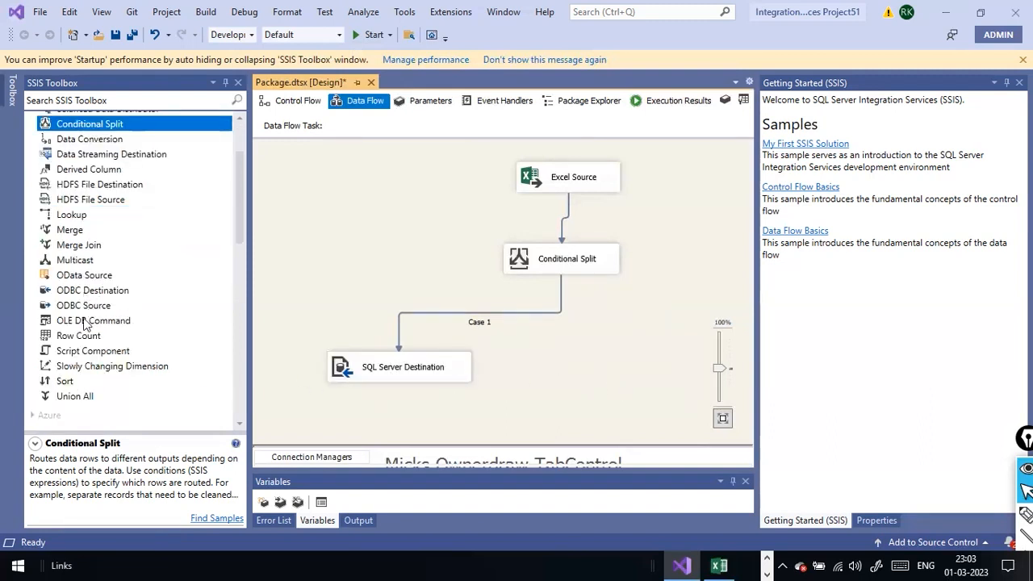
scroll(74, 275, "up", 2)
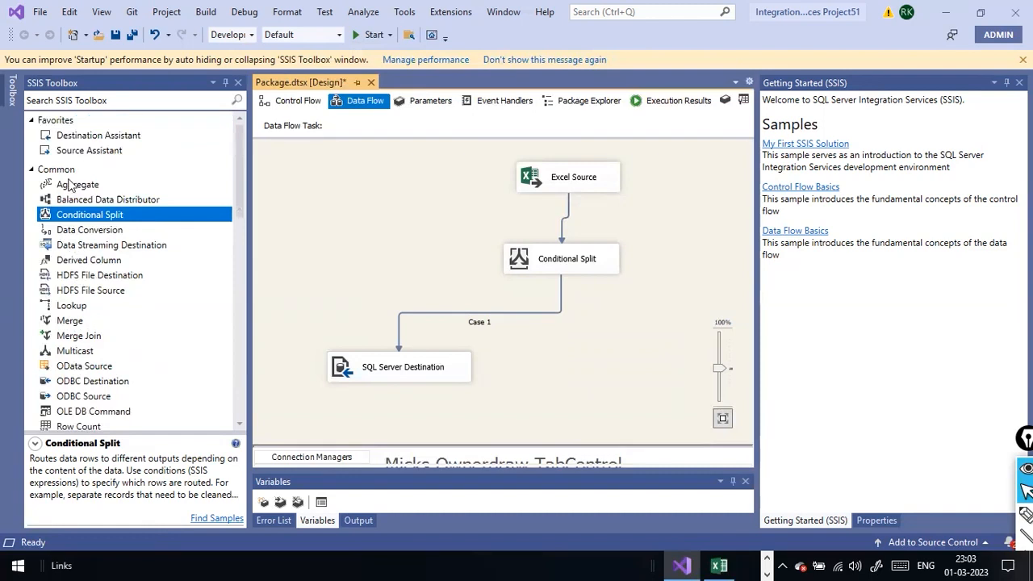
left_click(32, 169)
scroll(95, 335, "down", 5)
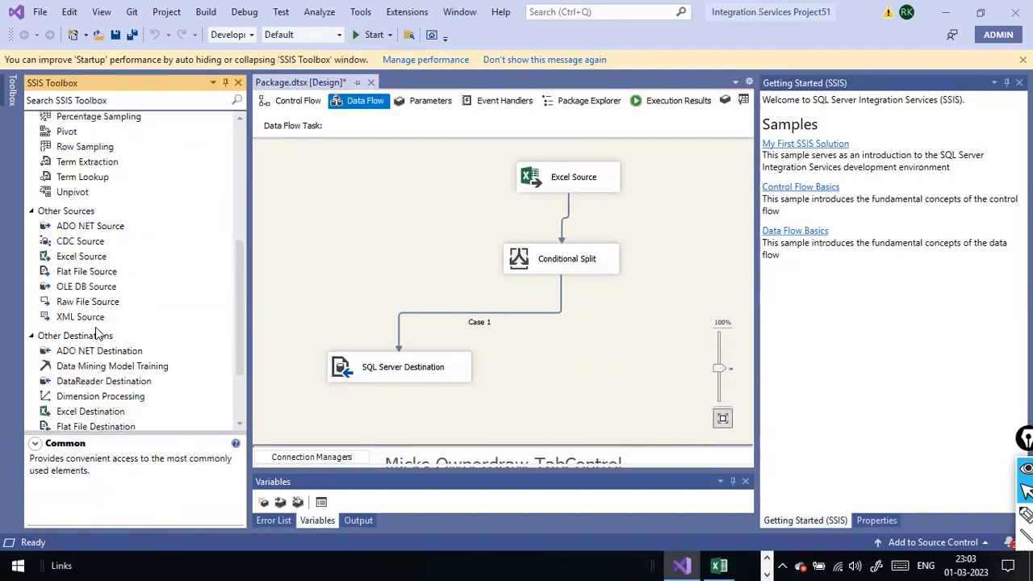
scroll(74, 367, "down", 2)
left_click_drag(114, 420, 574, 384)
Connect the Conditional Split's Case 2 output to the input of the second SQL Server Destination
left_click(580, 268)
left_click_drag(570, 284, 613, 373)
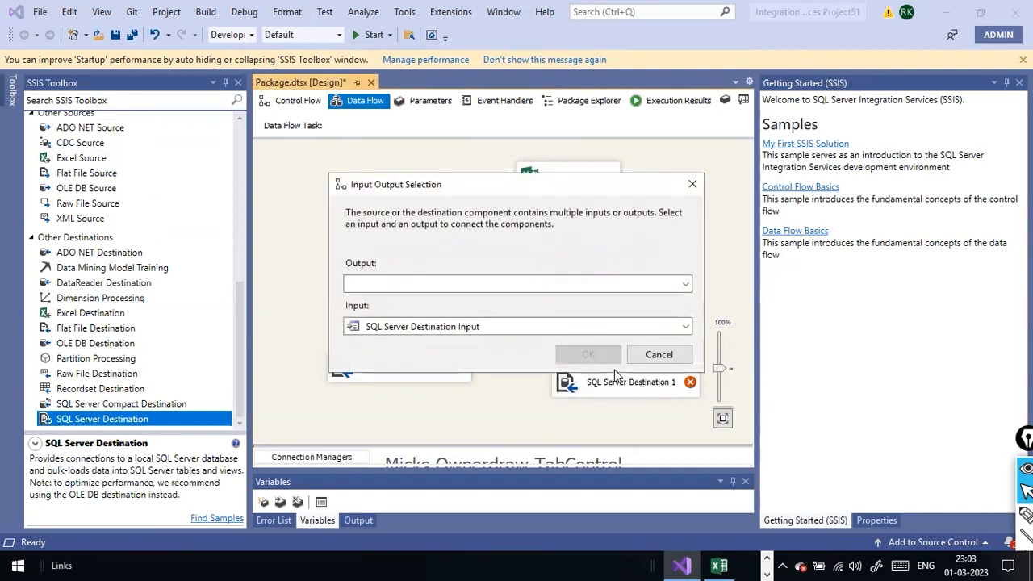
left_click(686, 284)
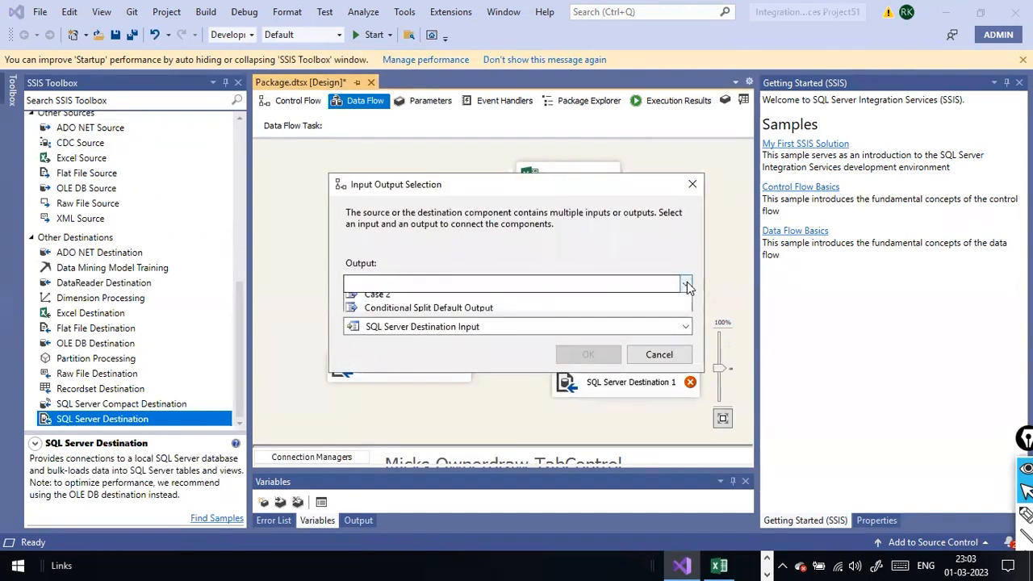
left_click(552, 301)
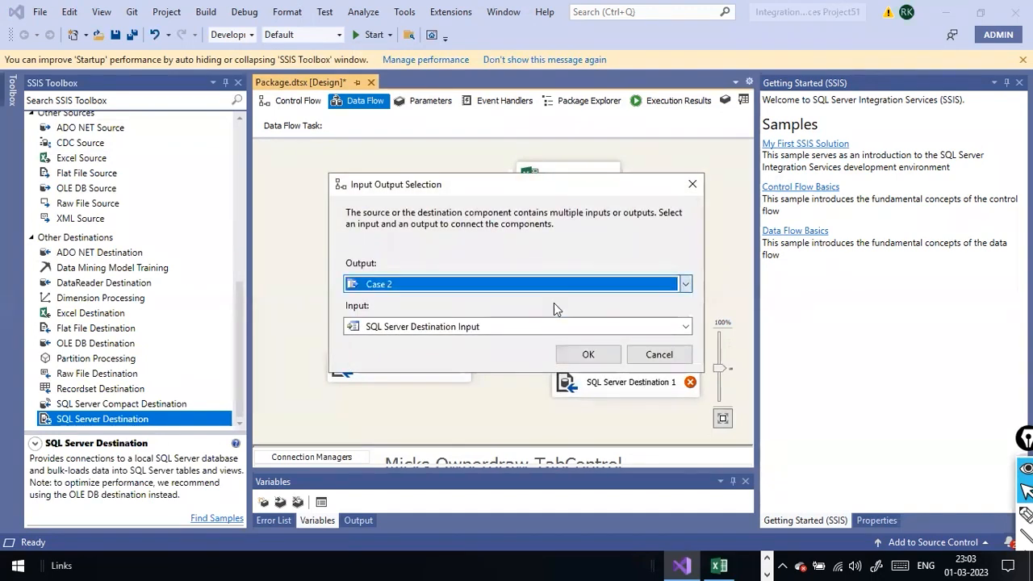
left_click(589, 354)
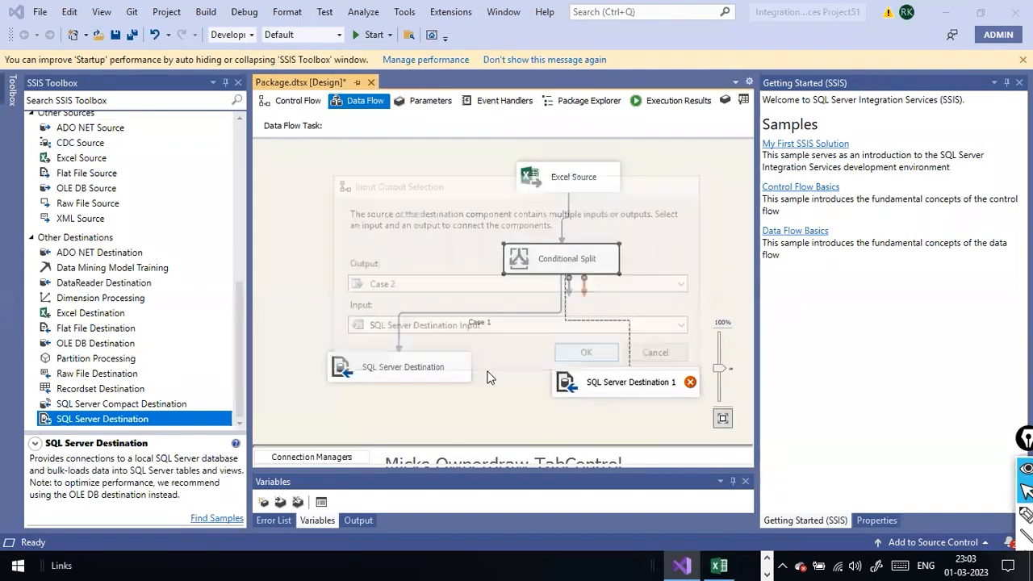
Create a new target table named expyear2022 for the second SQL Server Destination and apply the settings
left_click(655, 380)
right_click(654, 381)
left_click(679, 337)
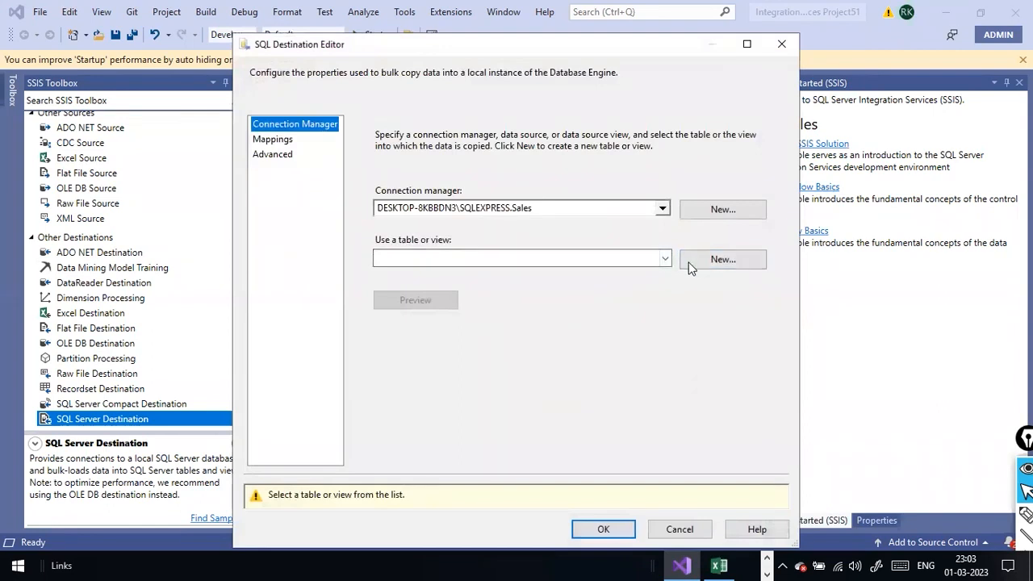
left_click(698, 261)
left_click(440, 183)
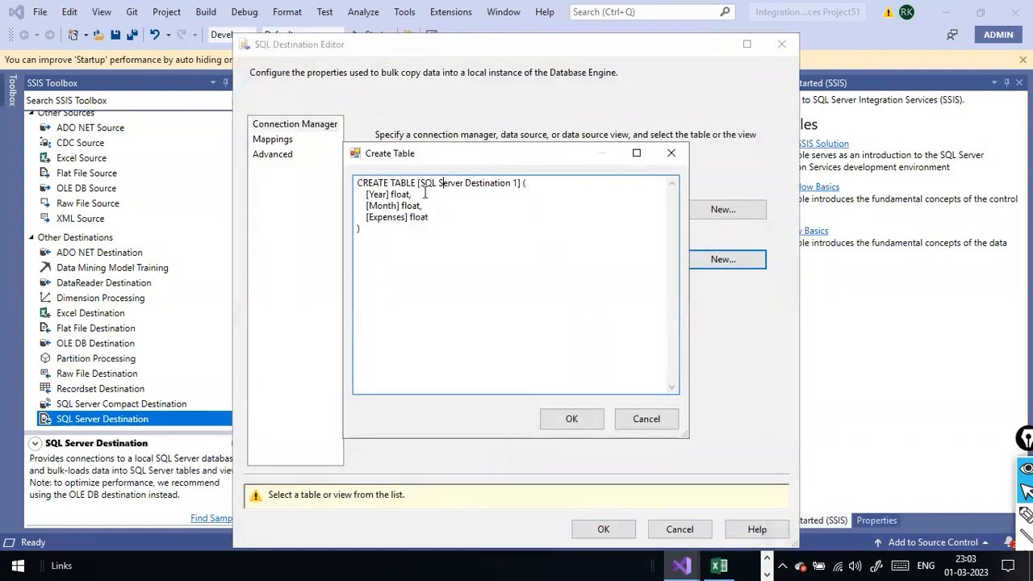
left_click_drag(416, 189, 523, 188)
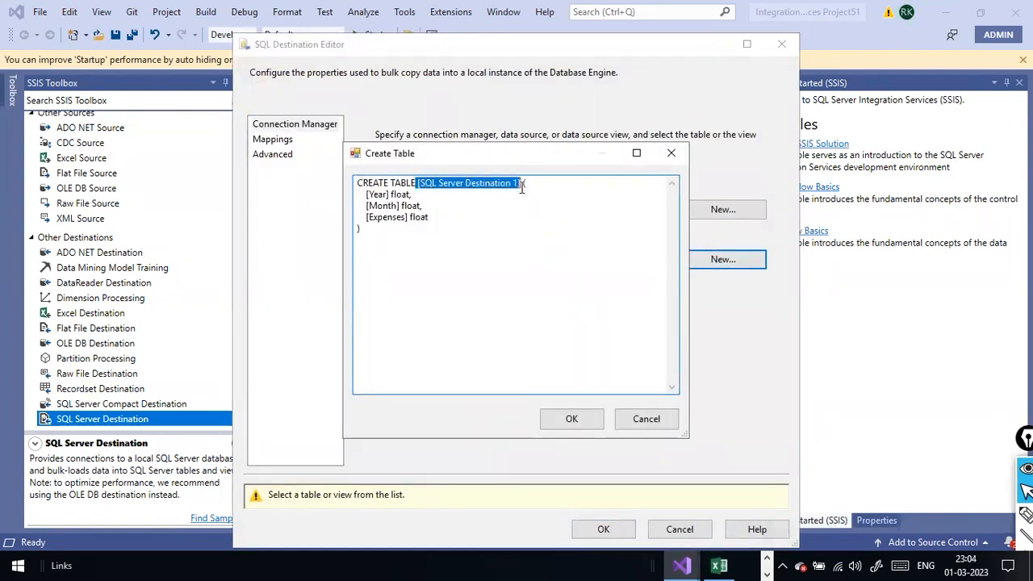
key("Delete")
type("expyear")
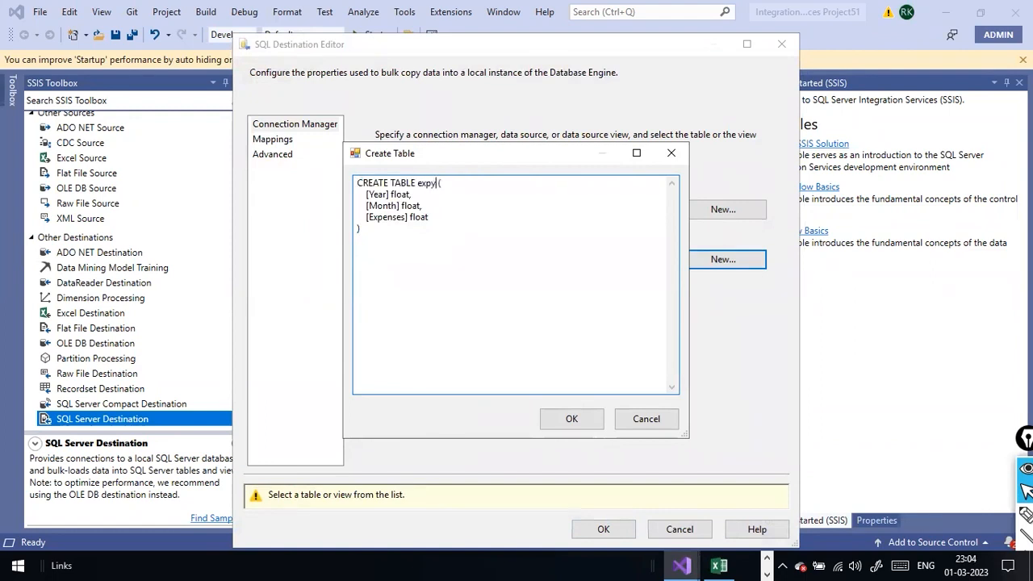
type("2022")
left_click(578, 421)
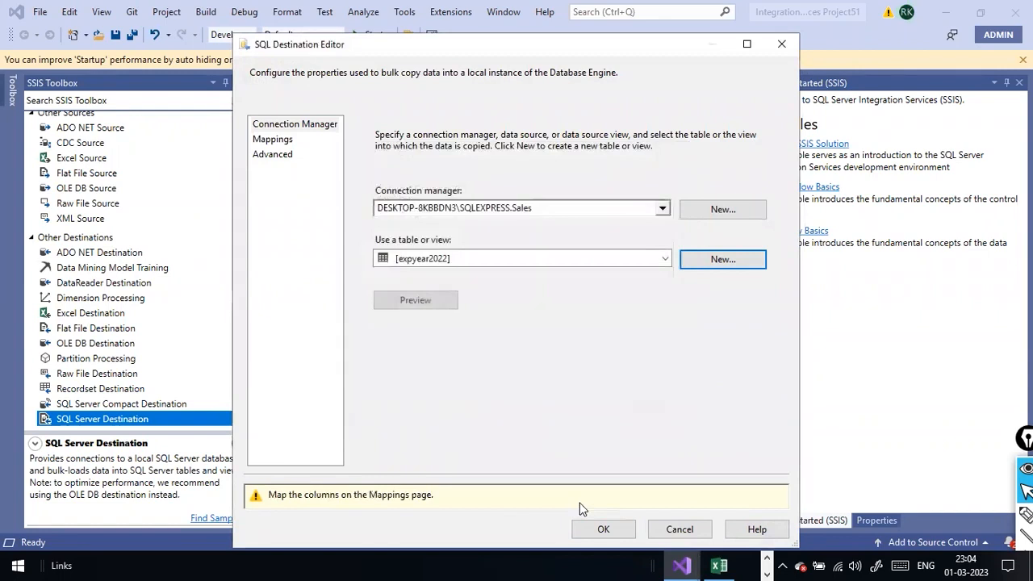
left_click(602, 528)
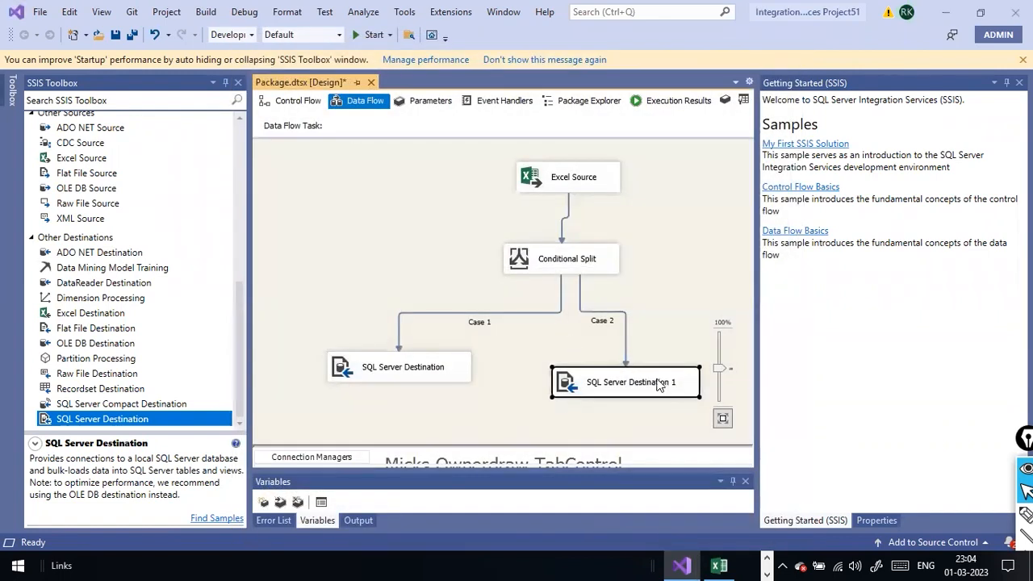
Map the Year, Month and Expenses columns of the second SQL Server Destination and apply the mappings
right_click(648, 376)
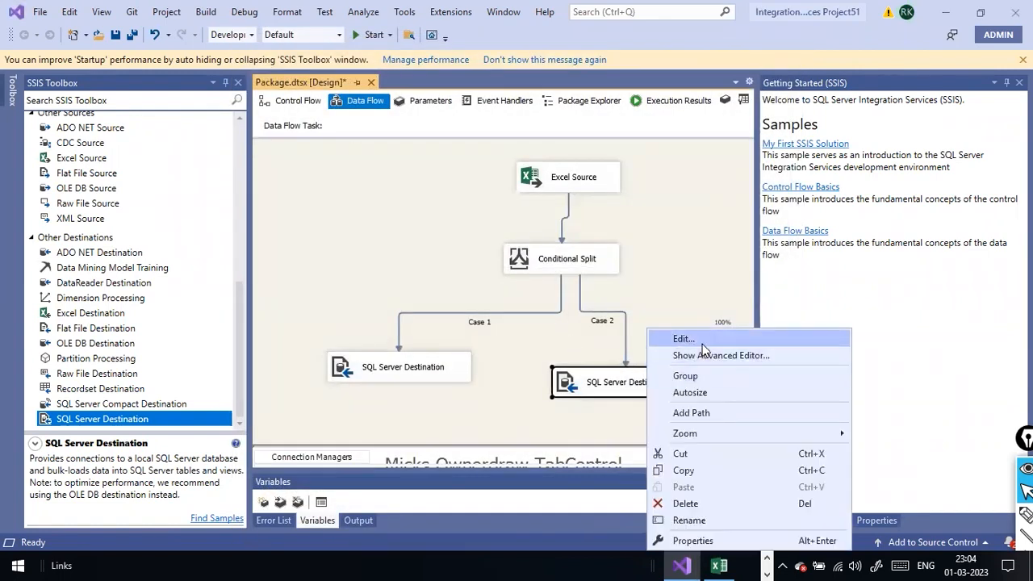
left_click(690, 334)
left_click(275, 140)
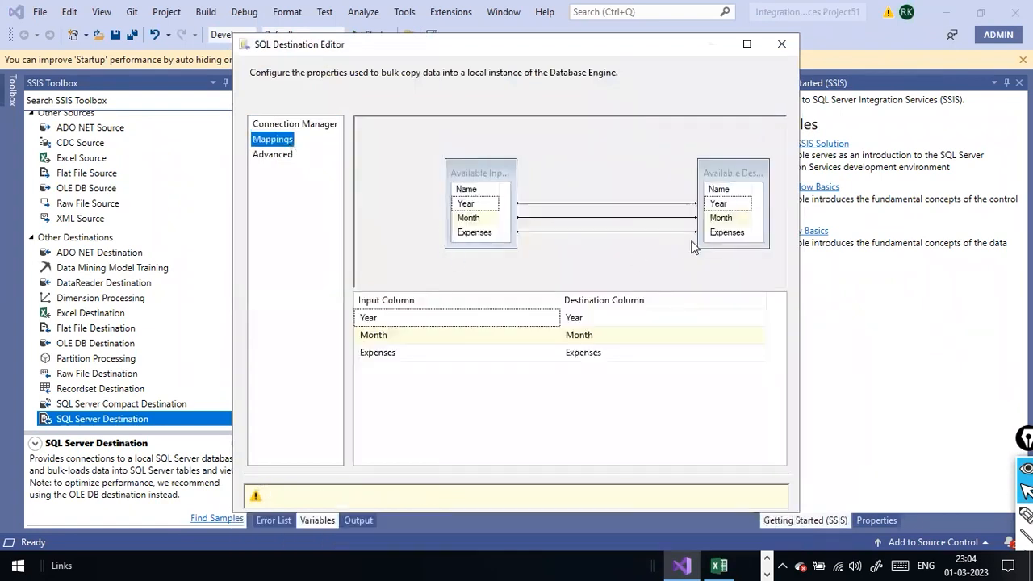
left_click(604, 493)
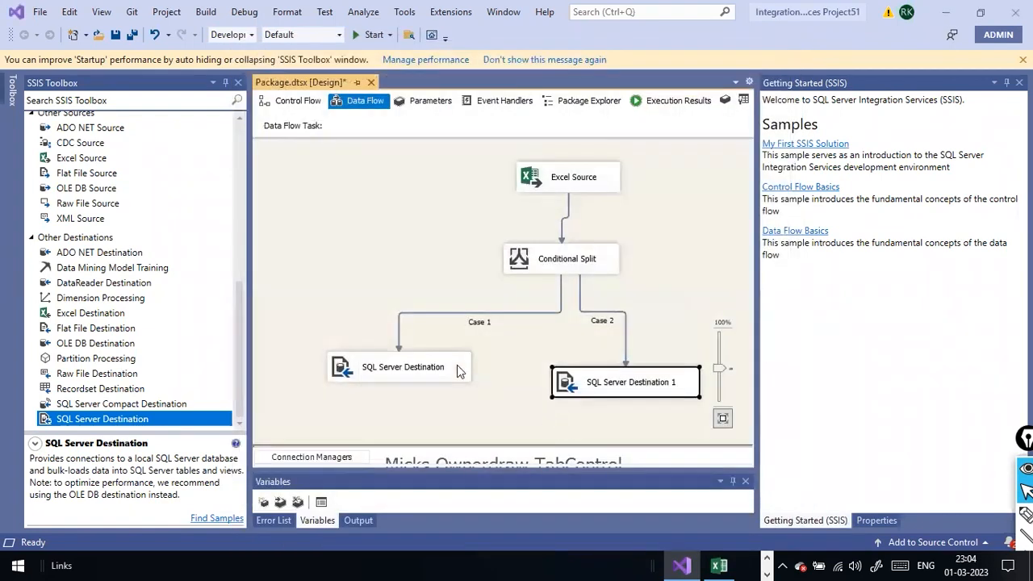
Review the Case 1 path properties and the column mappings of the destination that writes to condlSplit
right_click(410, 314)
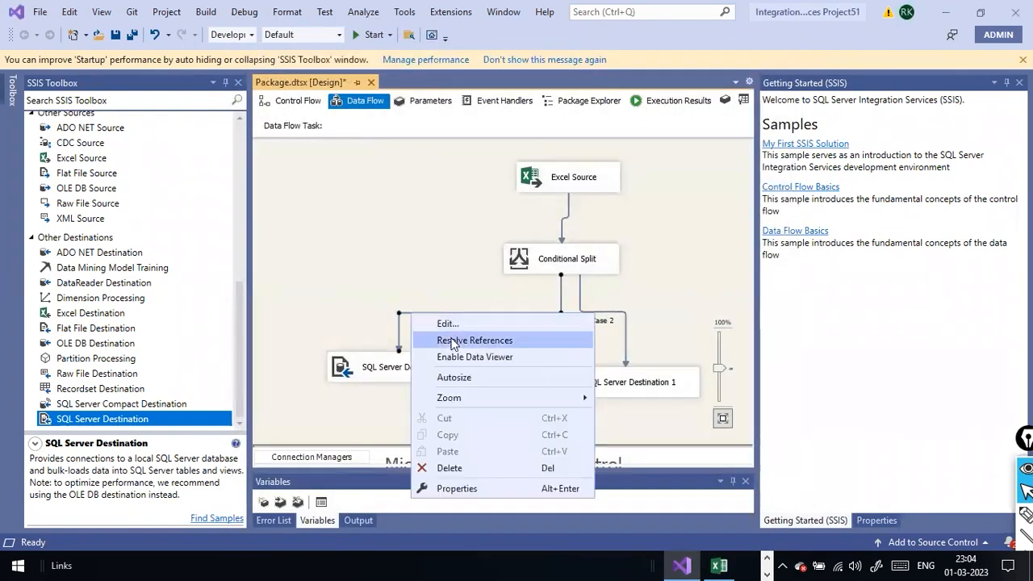
left_click(448, 324)
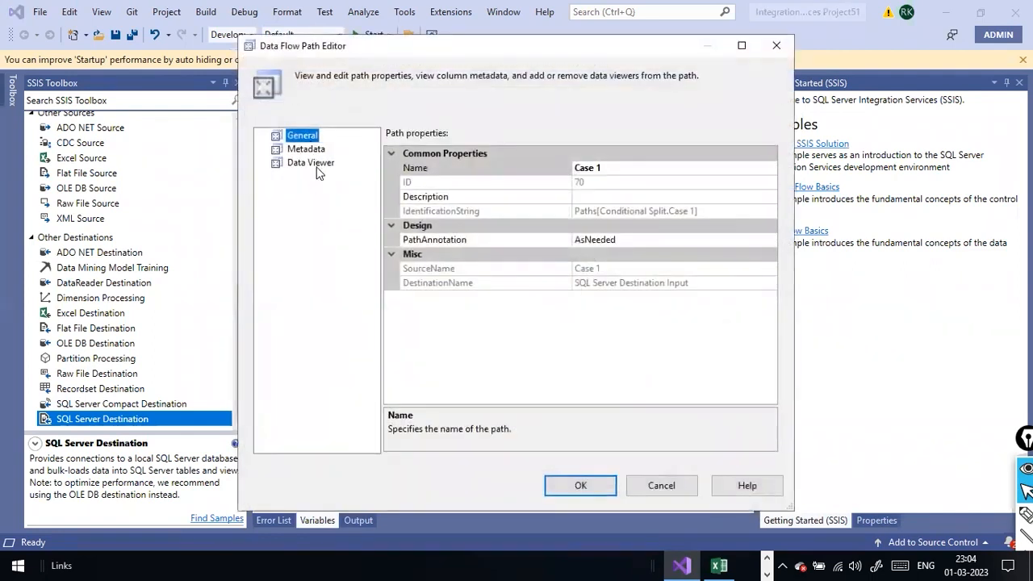
left_click(673, 488)
right_click(434, 367)
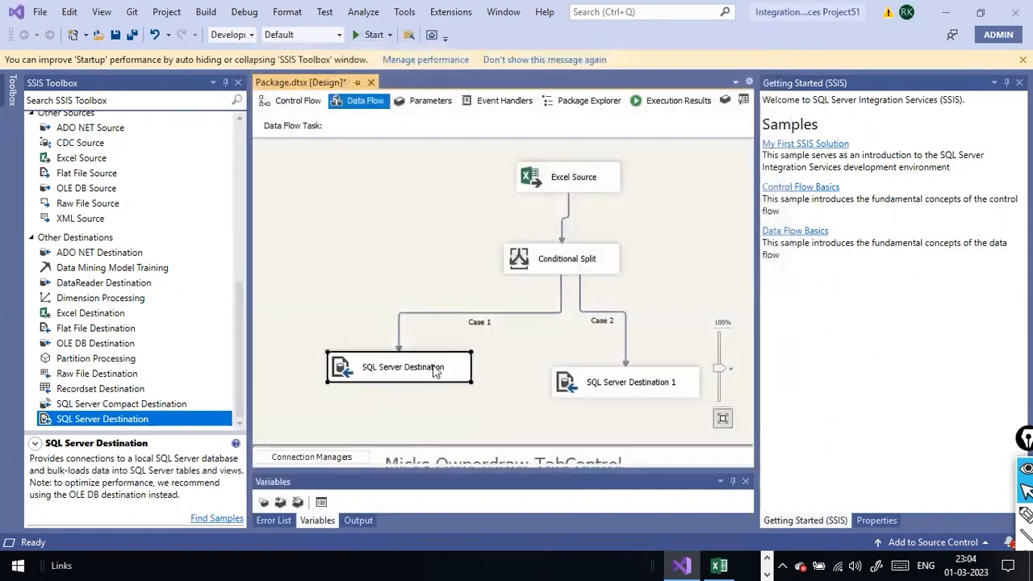
left_click(480, 340)
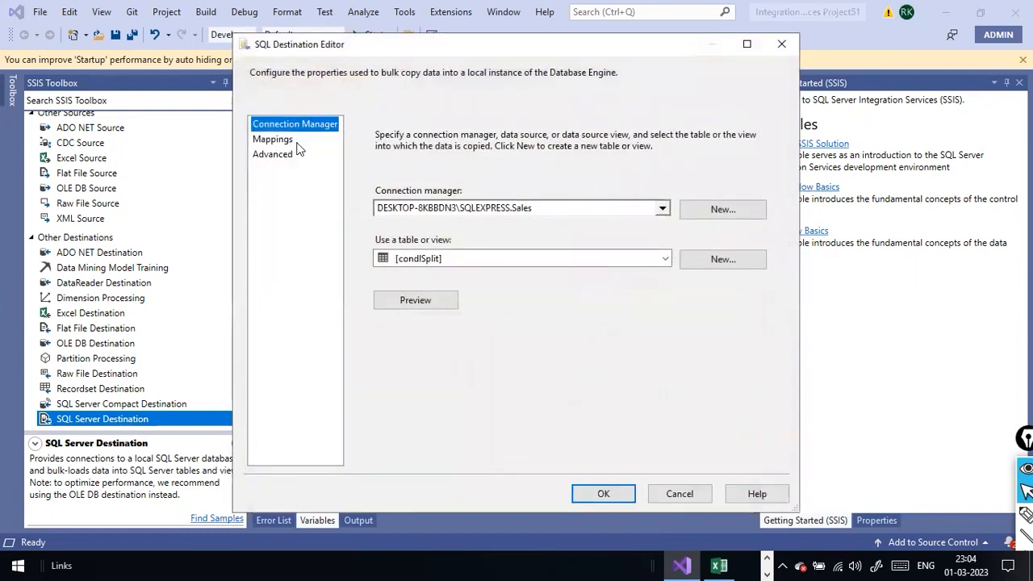
left_click(275, 154)
left_click(274, 140)
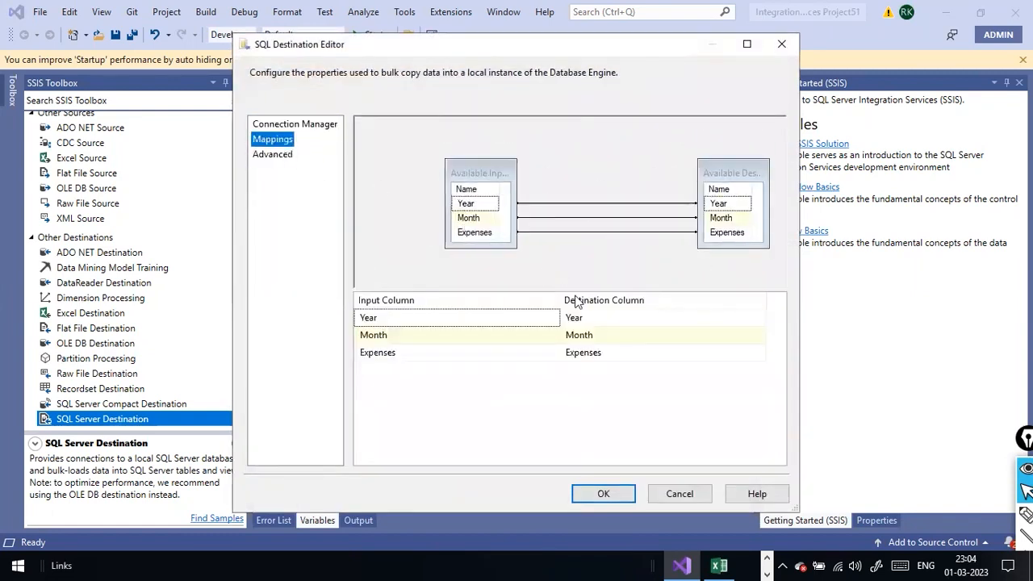
left_click(618, 499)
Try to execute the data flow task with both the Case 1 and Case 2 destinations connected
left_click(616, 269)
left_click(648, 257)
right_click(676, 229)
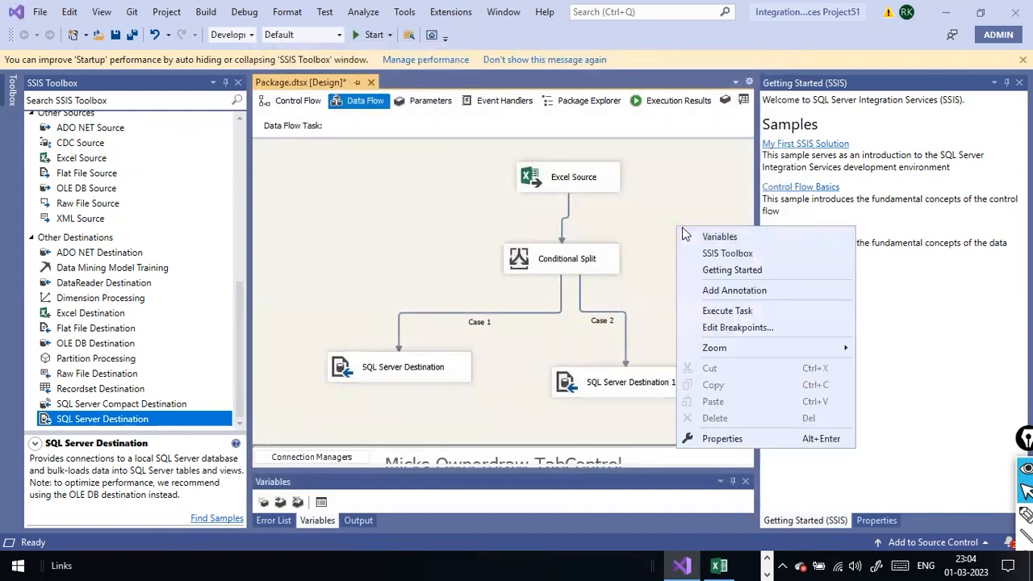
left_click(729, 314)
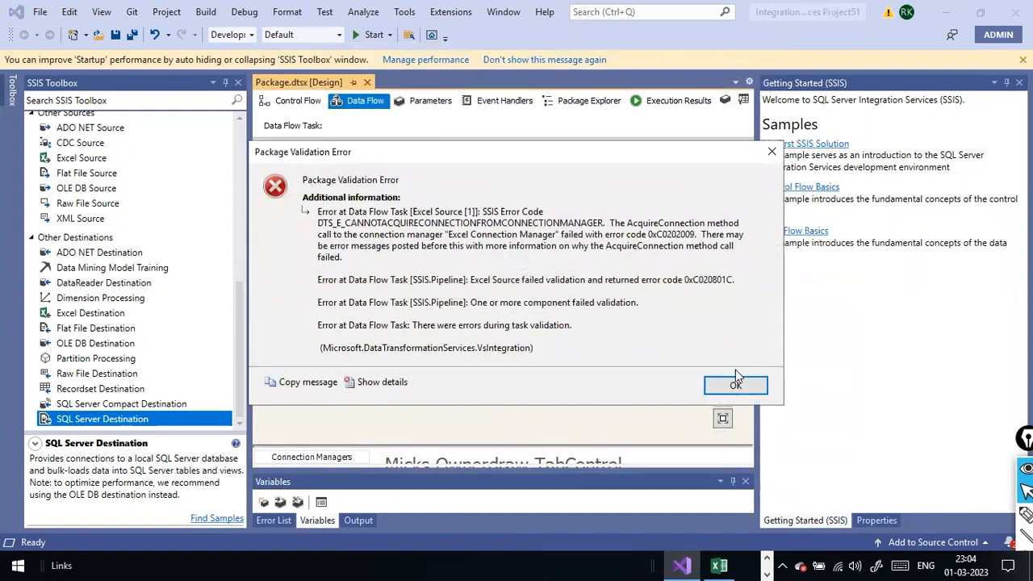
left_click(721, 385)
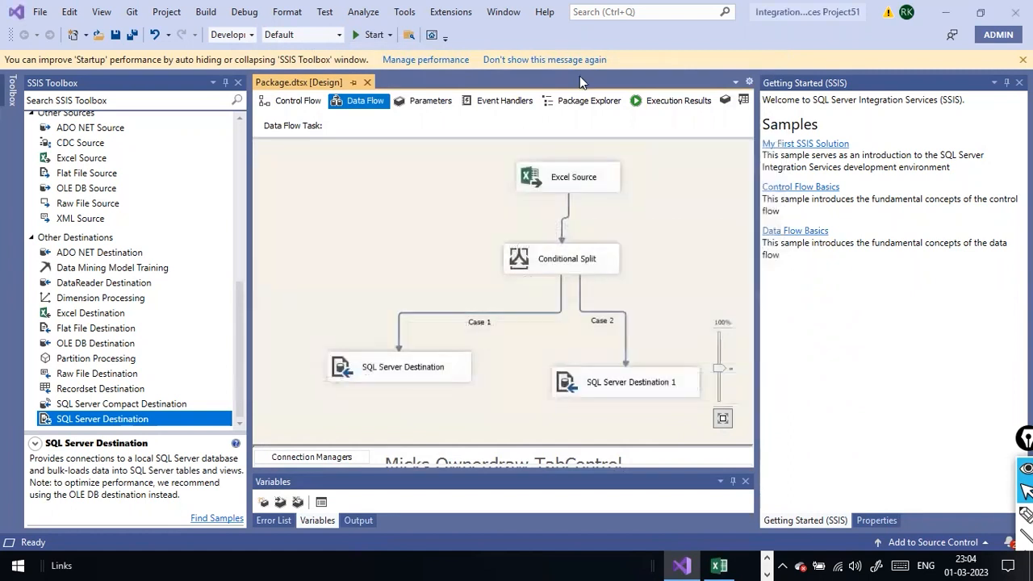
Check the package's execution results and package explorer, and return to the data flow design
left_click(641, 102)
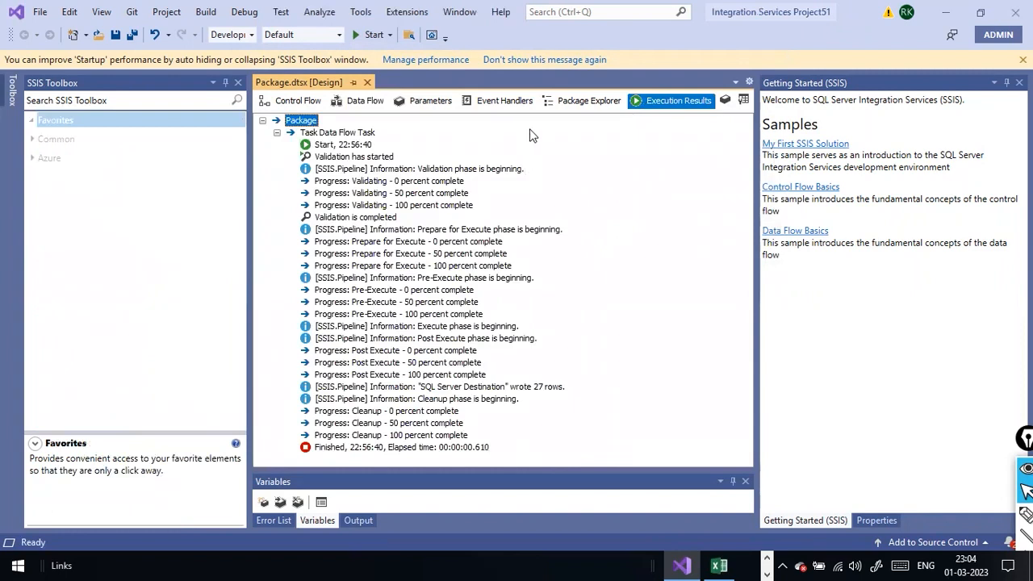
left_click(570, 108)
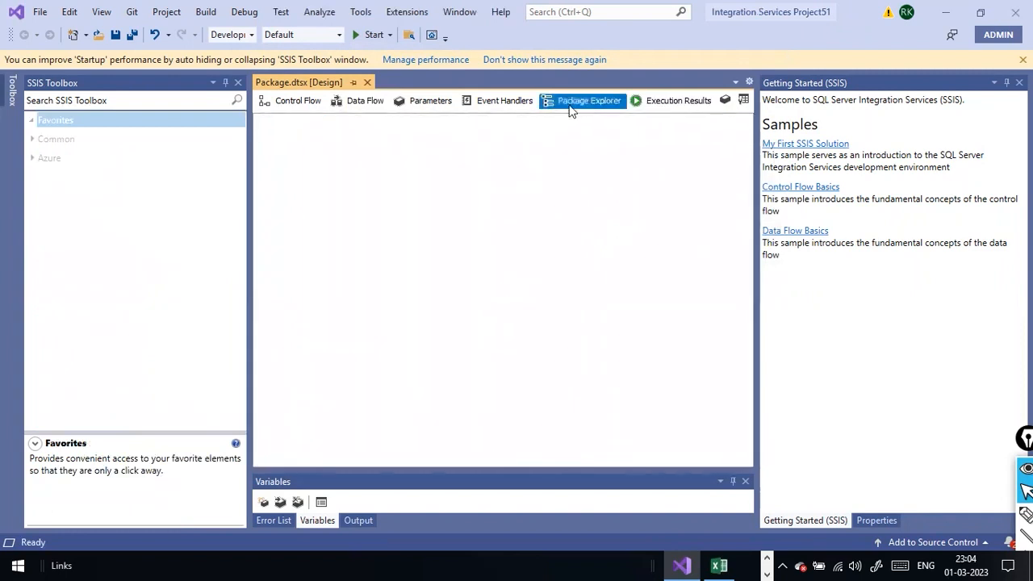
left_click(362, 100)
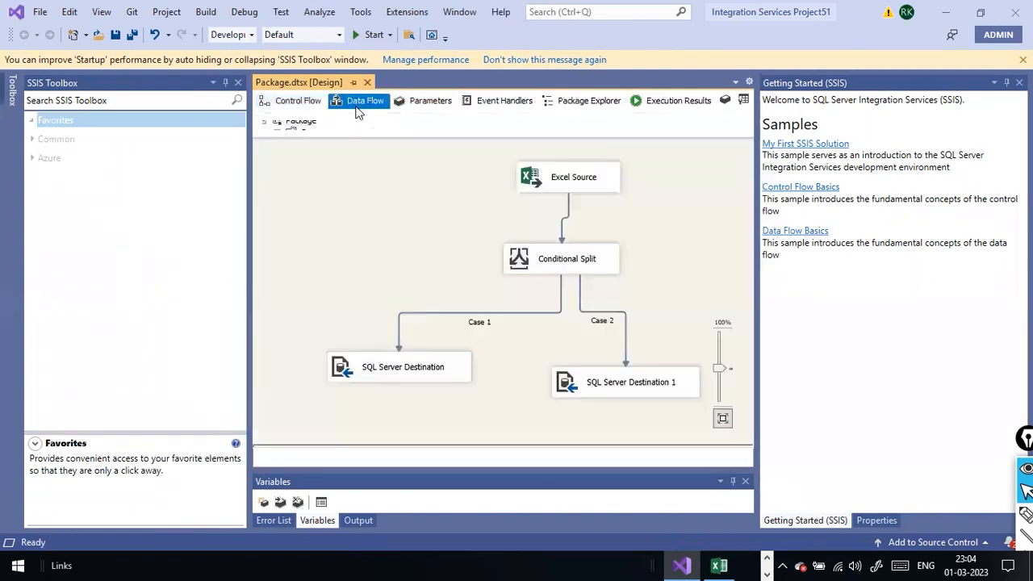